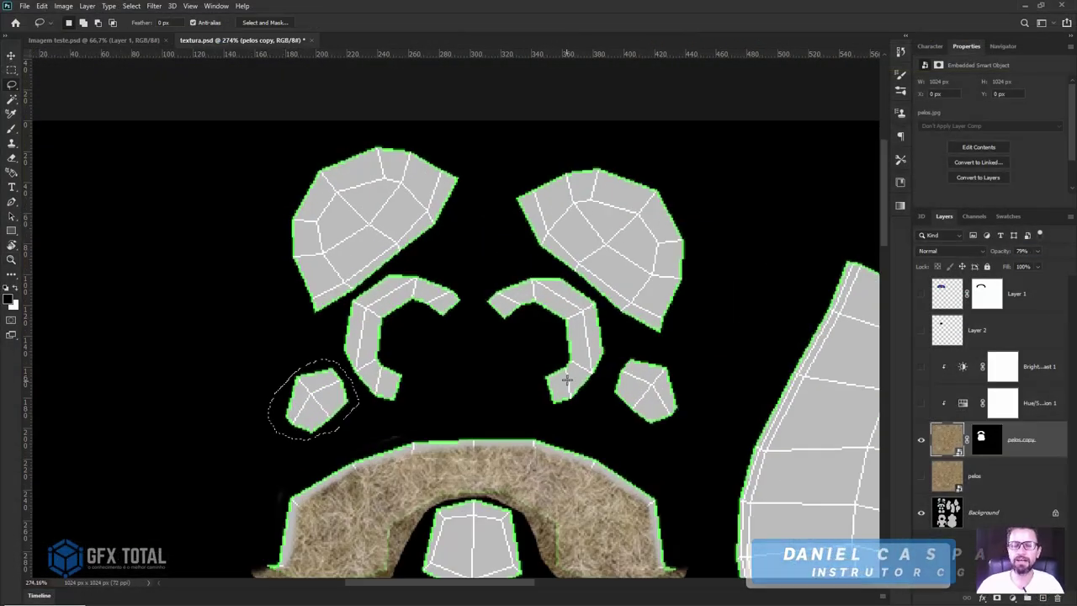
Fill the small UV pieces white in the pelos copy mask, show the grey layers, and paint the left C piece
{"action": "left_click_drag", "start_coordinate": [276, 428], "coordinate": [268, 408], "text": "shift"}
{"action": "key", "text": "alt+BackSpace"}
{"action": "left_click", "coordinate": [921, 366]}
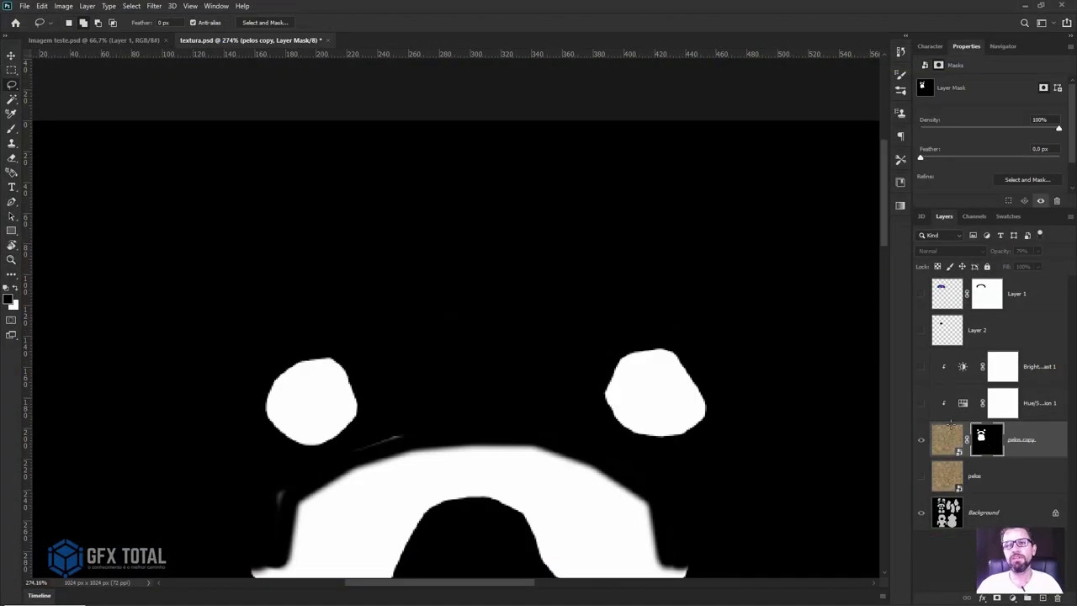
{"action": "left_click", "coordinate": [920, 402]}
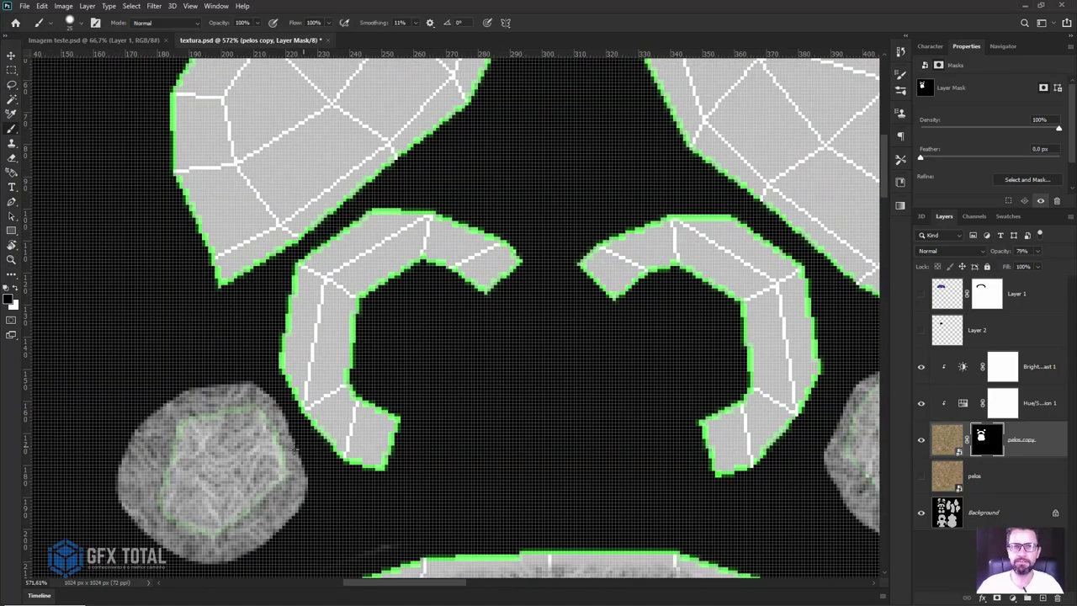
{"action": "left_click_drag", "start_coordinate": [409, 365], "coordinate": [500, 282]}
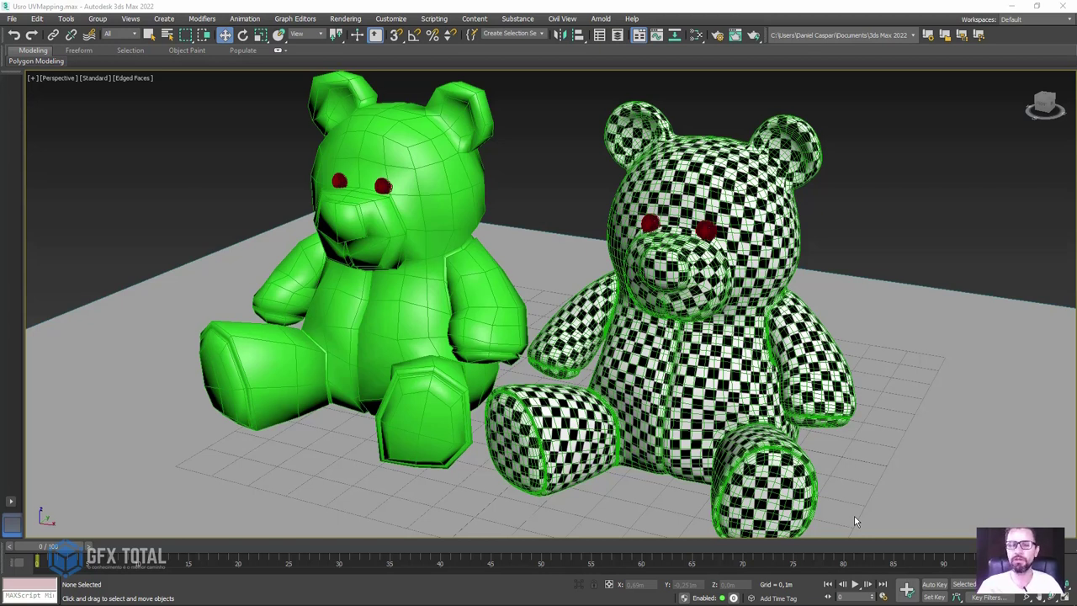
{"action": "key", "text": "alt+Tab"}
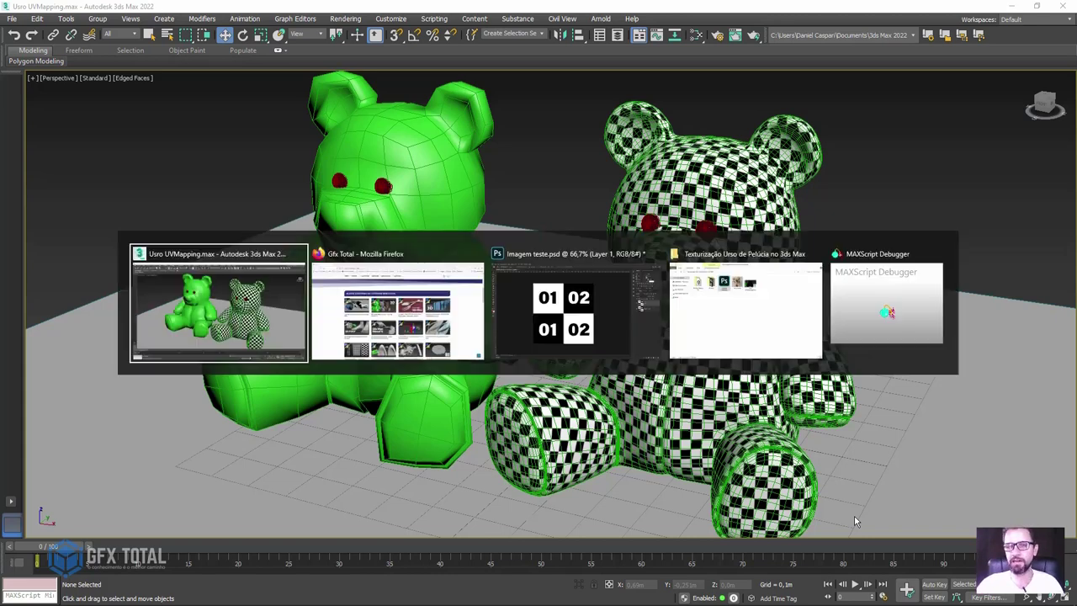
{"action": "key", "text": "alt+Tab"}
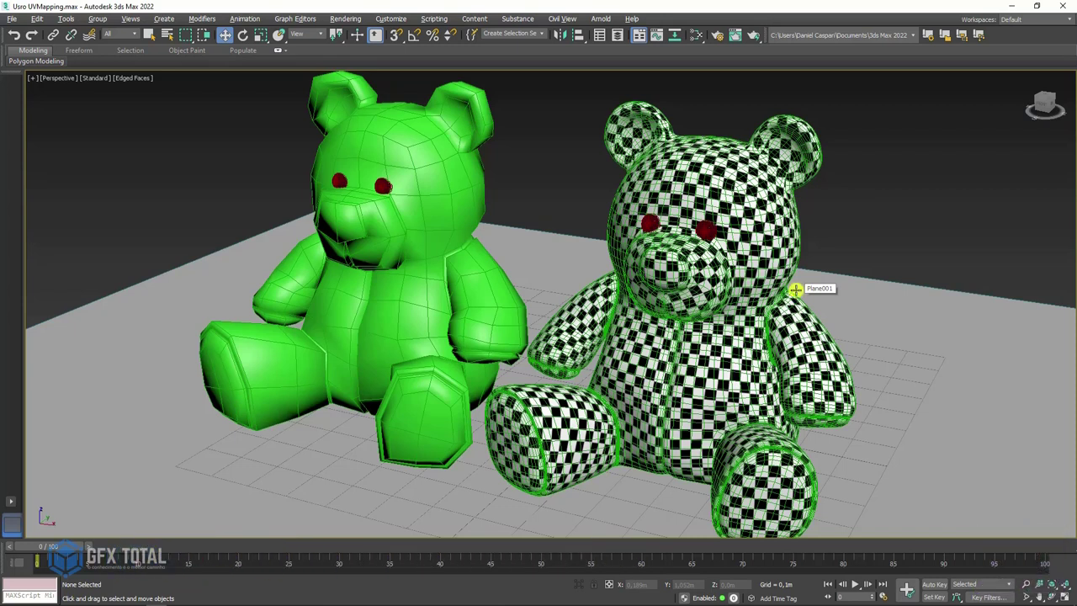
{"action": "middle_click_drag", "start_coordinate": [872, 230], "coordinate": [819, 232]}
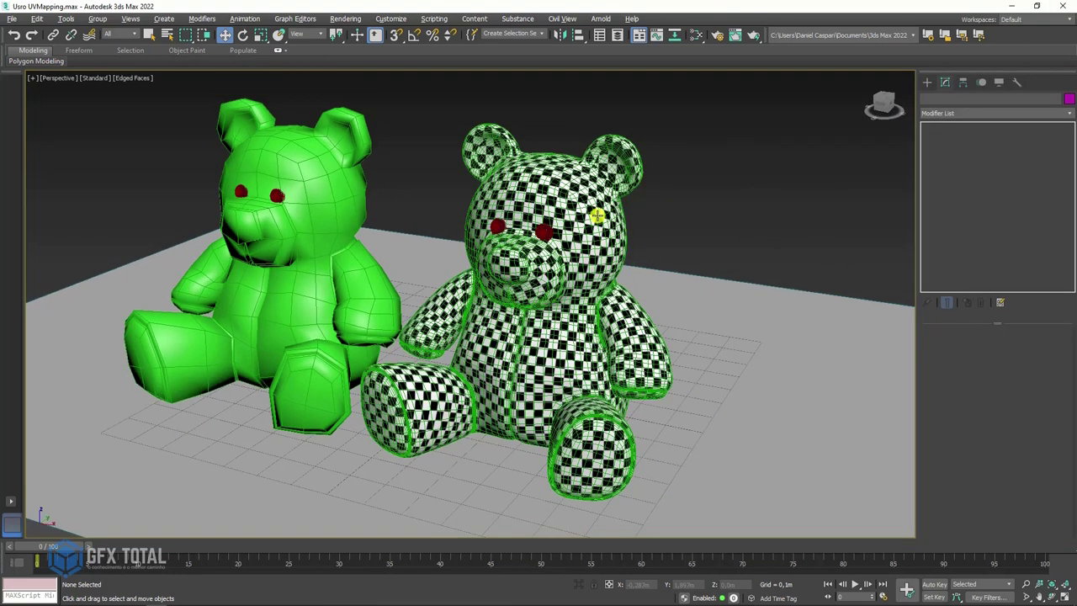
Select Urso004 and show its Checker map settings in the Slate Material Editor
{"action": "left_click", "coordinate": [597, 215]}
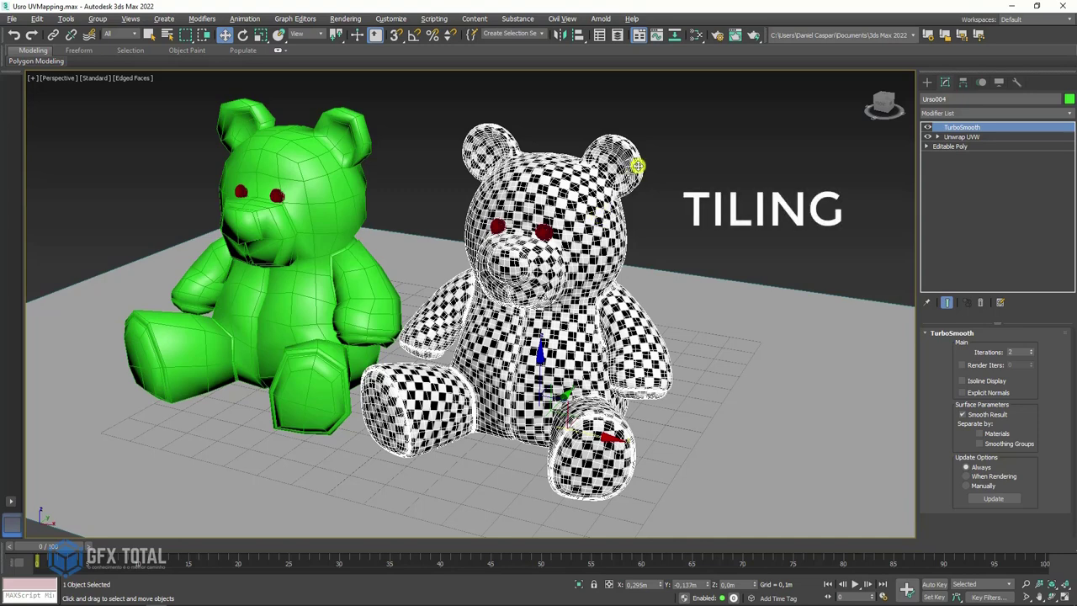
{"action": "left_click", "coordinate": [698, 37]}
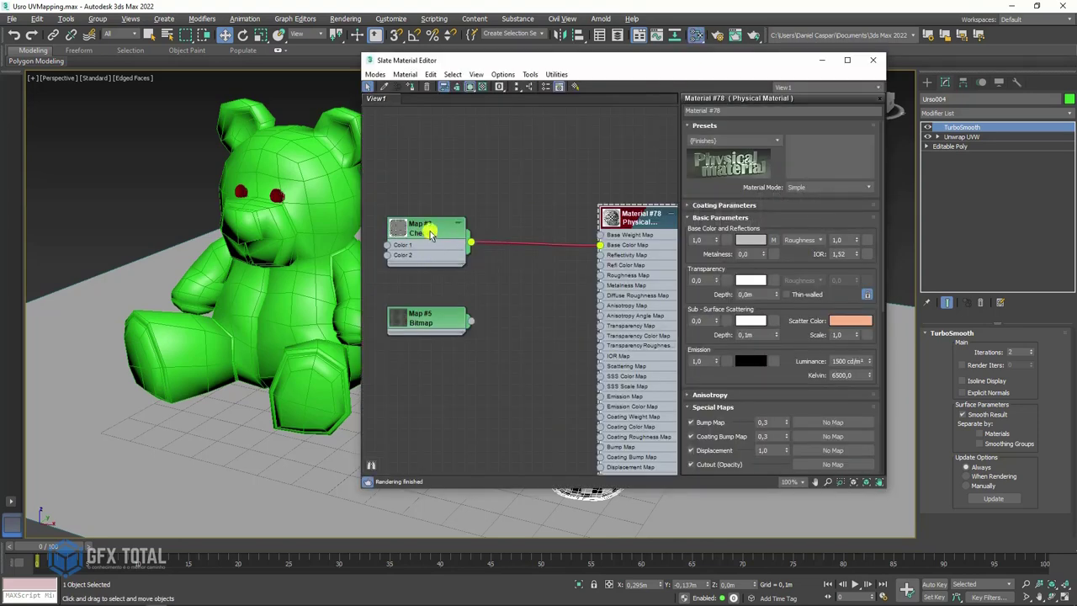
{"action": "mouse_move", "coordinate": [428, 228]}
{"action": "left_mouse_down"}
{"action": "mouse_move", "coordinate": [481, 193]}
{"action": "mouse_move", "coordinate": [490, 166]}
{"action": "left_mouse_up"}
{"action": "double_click", "coordinate": [454, 191]}
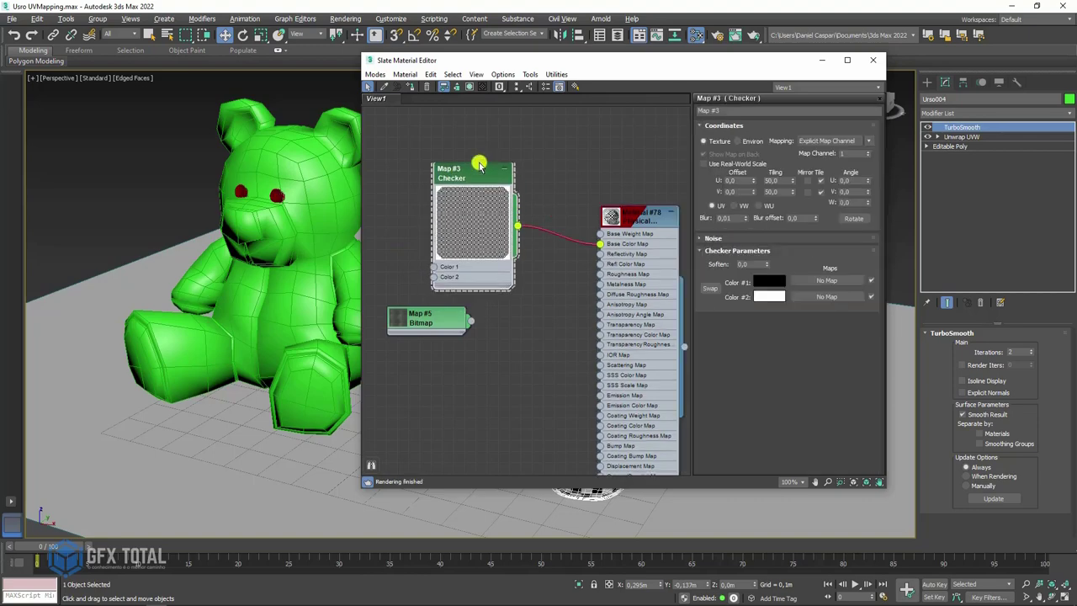
{"action": "left_click_drag", "start_coordinate": [680, 61], "coordinate": [866, 90]}
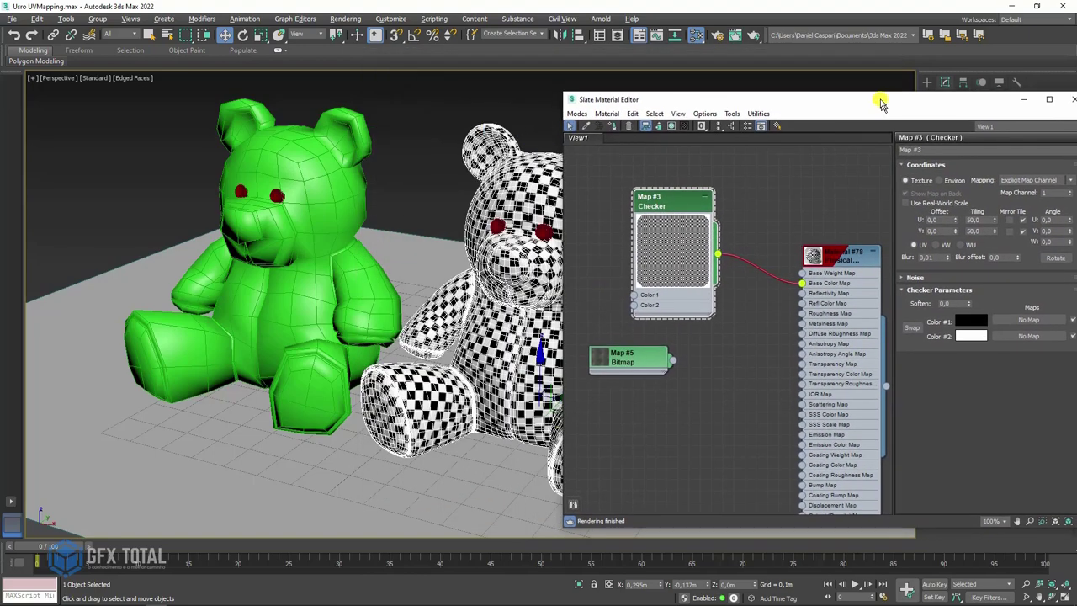
{"action": "middle_click_drag", "start_coordinate": [516, 204], "coordinate": [284, 188]}
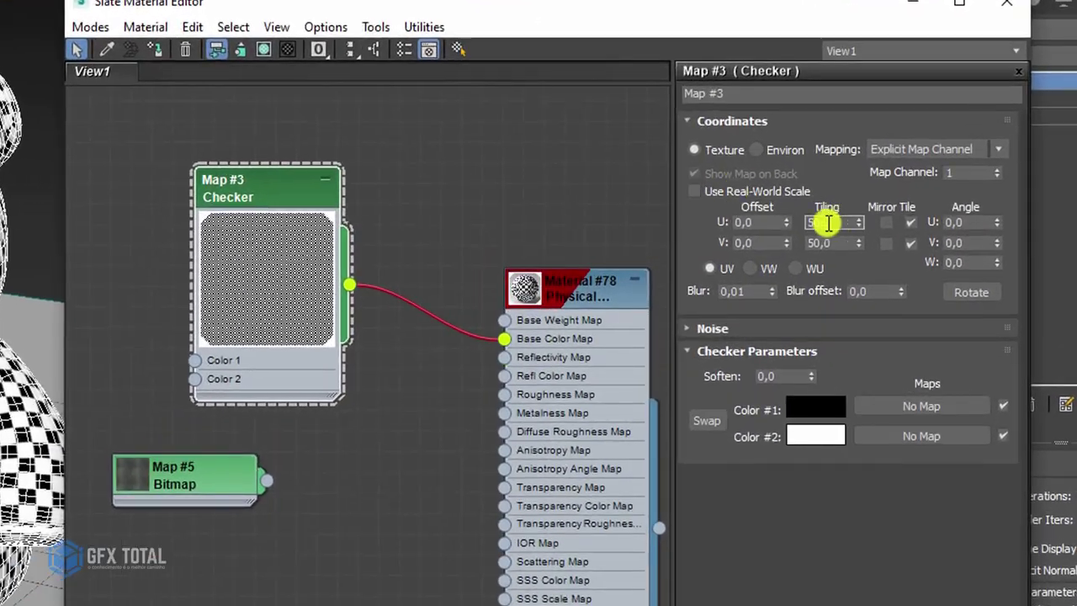
Set the Checker map's U and V Tiling to 1
{"action": "double_click", "coordinate": [829, 219]}
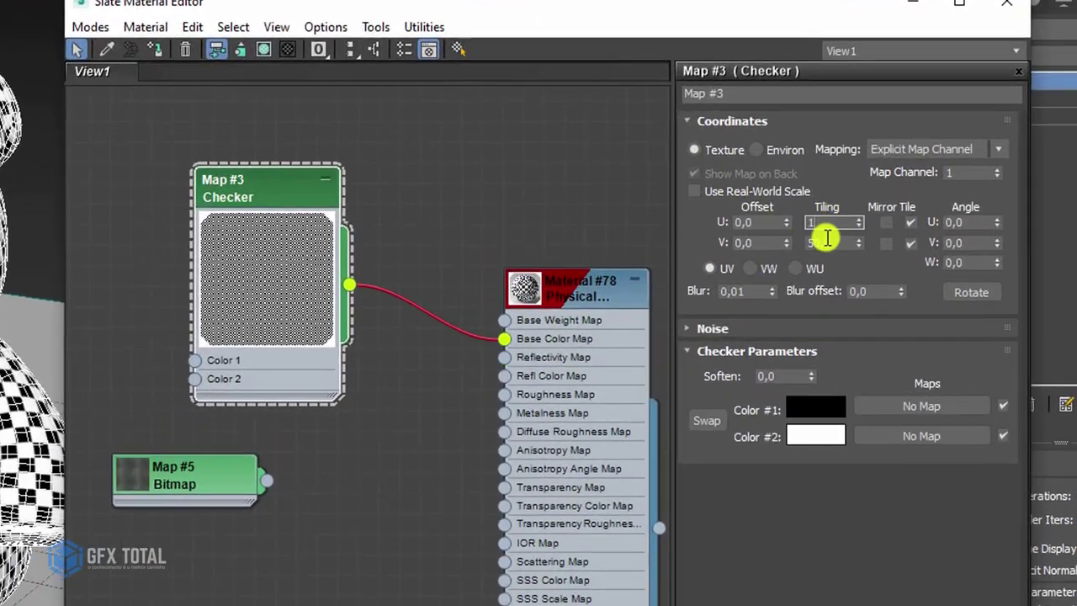
{"action": "type", "text": "1"}
{"action": "double_click", "coordinate": [829, 243]}
{"action": "type", "text": "1"}
{"action": "key", "text": "Return"}
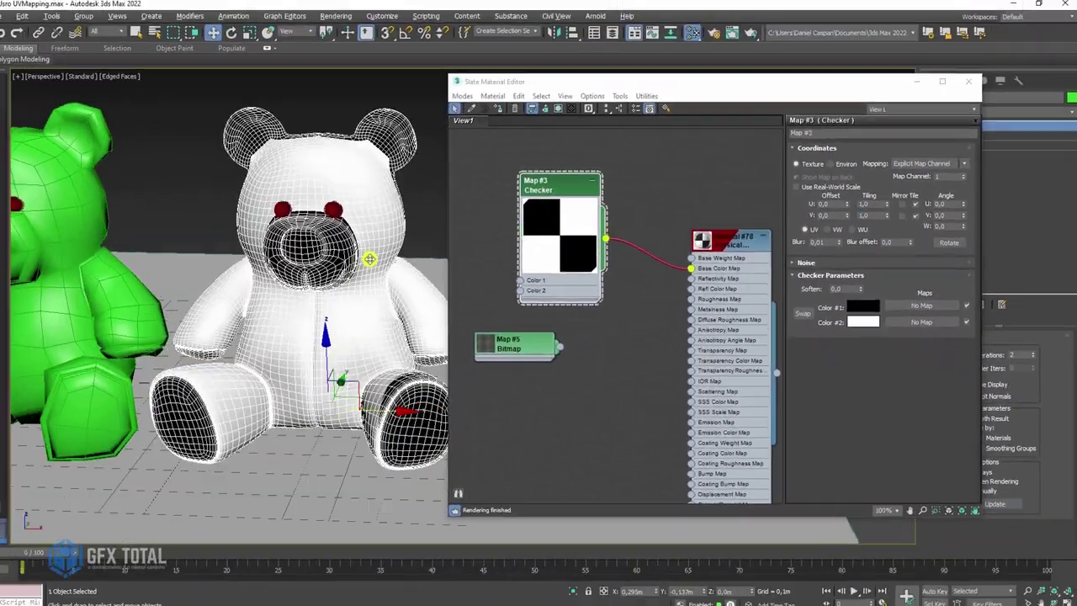
Close the material editor and turn off TurboSmooth to show the low-poly bear
{"action": "mouse_move", "coordinate": [368, 256]}
{"action": "middle_mouse_down", "text": "alt"}
{"action": "mouse_move", "coordinate": [289, 337]}
{"action": "mouse_move", "coordinate": [241, 258]}
{"action": "mouse_move", "coordinate": [226, 376]}
{"action": "mouse_move", "coordinate": [454, 318]}
{"action": "middle_mouse_up", "text": "alt"}
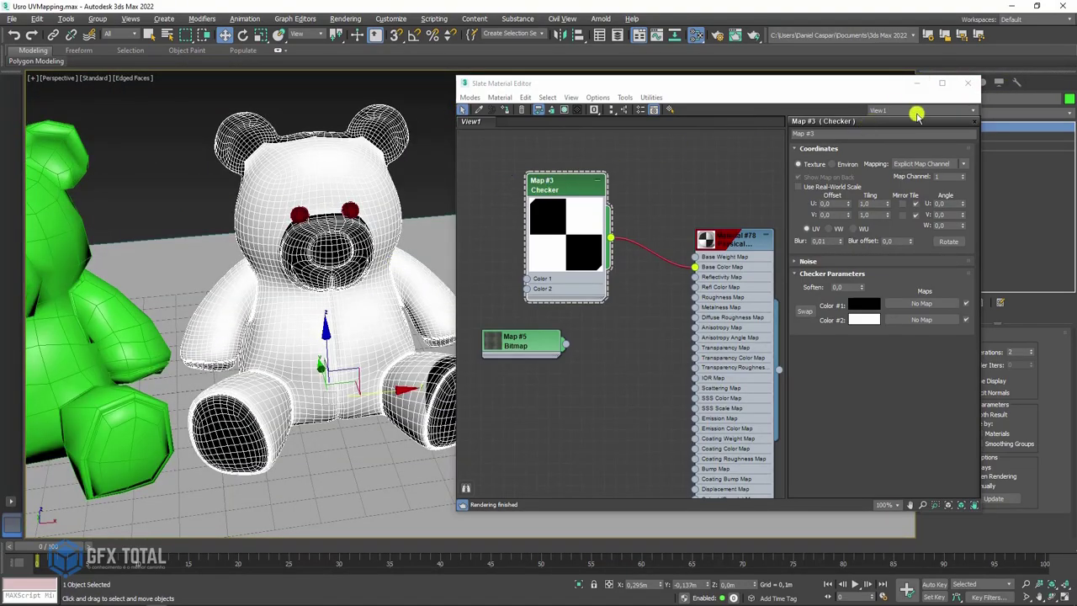
{"action": "left_click", "coordinate": [915, 85]}
{"action": "middle_click_drag", "start_coordinate": [472, 204], "coordinate": [944, 165], "text": "alt"}
{"action": "left_click", "coordinate": [928, 127]}
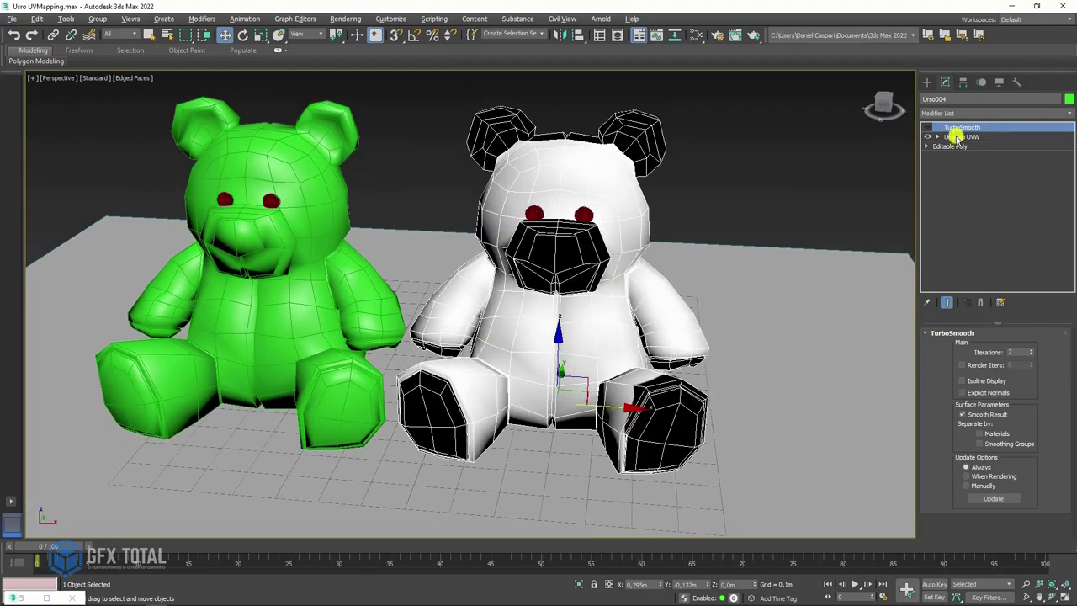
Open the white bear's Unwrap UVW layout in the Edit UVWs editor, fitted to view
{"action": "left_click", "coordinate": [956, 136]}
{"action": "middle_click_drag", "start_coordinate": [750, 231], "coordinate": [967, 186], "text": "alt"}
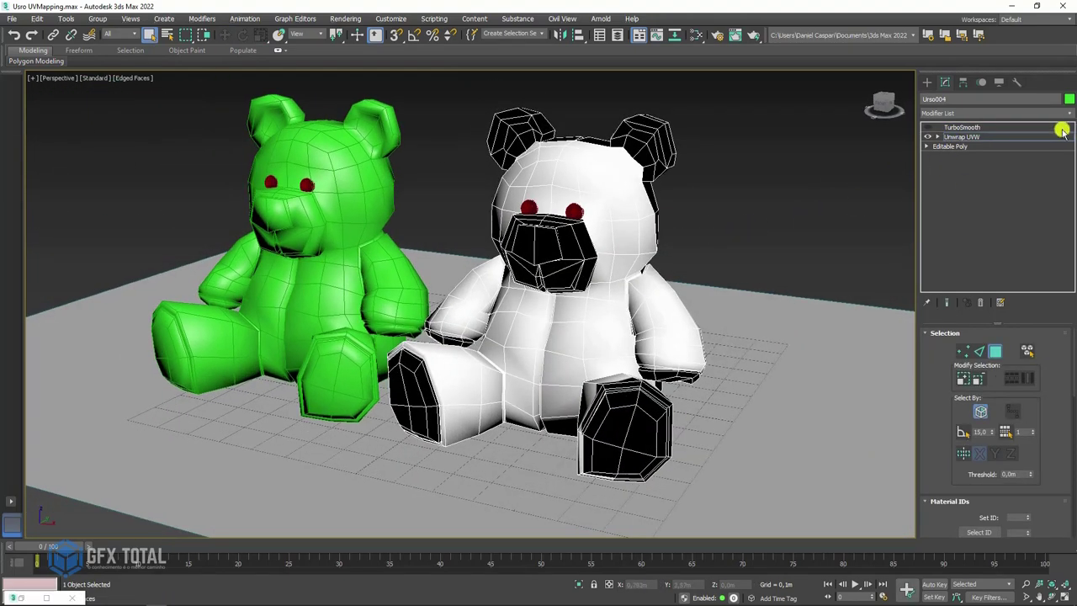
{"action": "scroll", "coordinate": [943, 371], "scroll_direction": "down", "scroll_amount": 2}
{"action": "scroll", "coordinate": [952, 334], "scroll_direction": "down", "scroll_amount": 3}
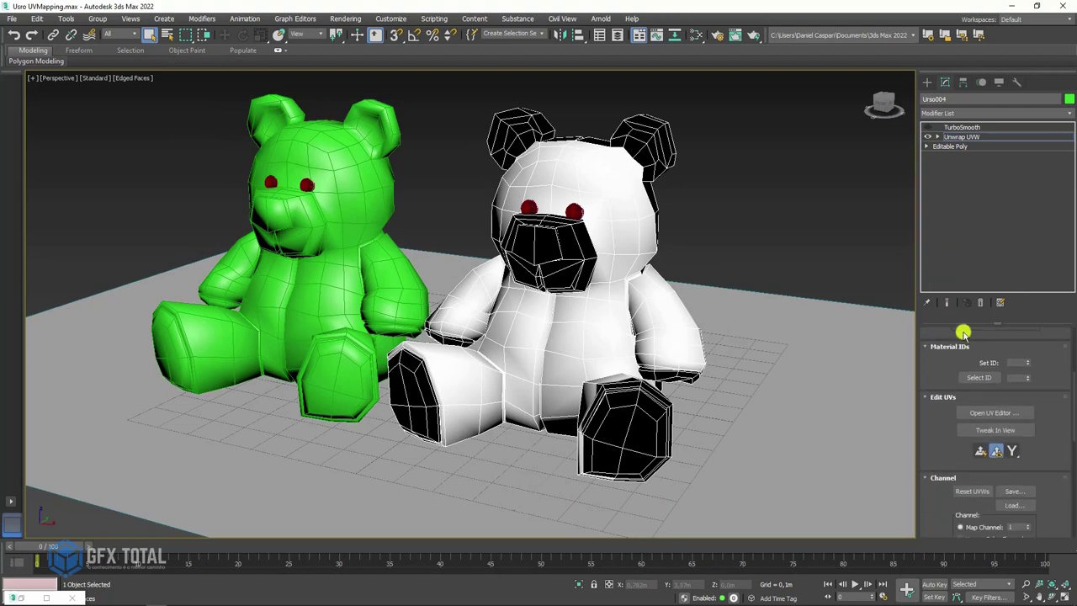
{"action": "left_click", "coordinate": [997, 412]}
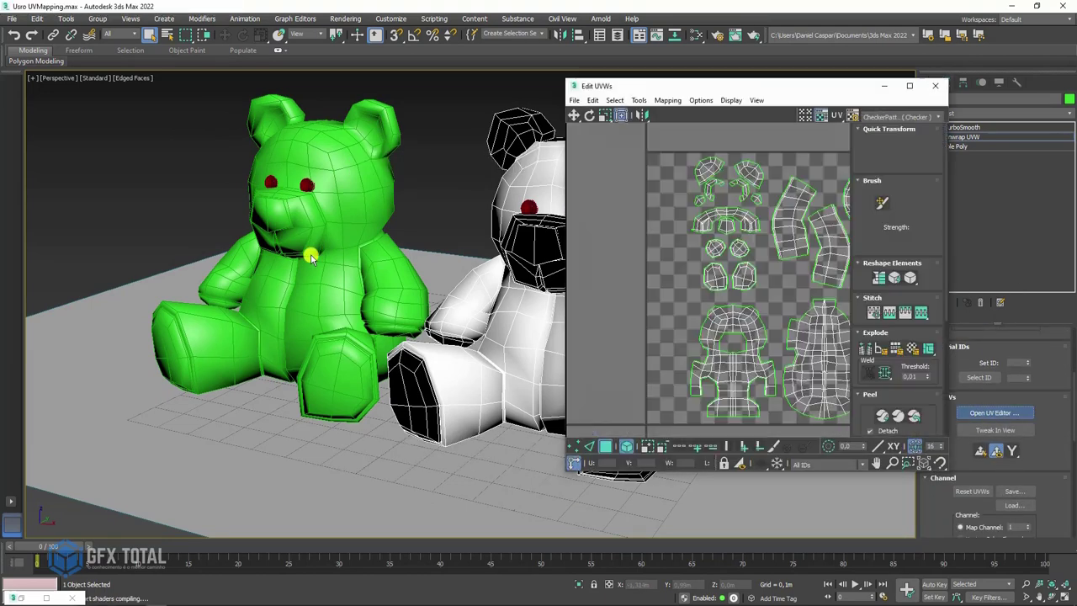
{"action": "scroll", "coordinate": [645, 242], "scroll_direction": "down", "scroll_amount": 3}
{"action": "middle_click_drag", "start_coordinate": [620, 228], "coordinate": [683, 225]}
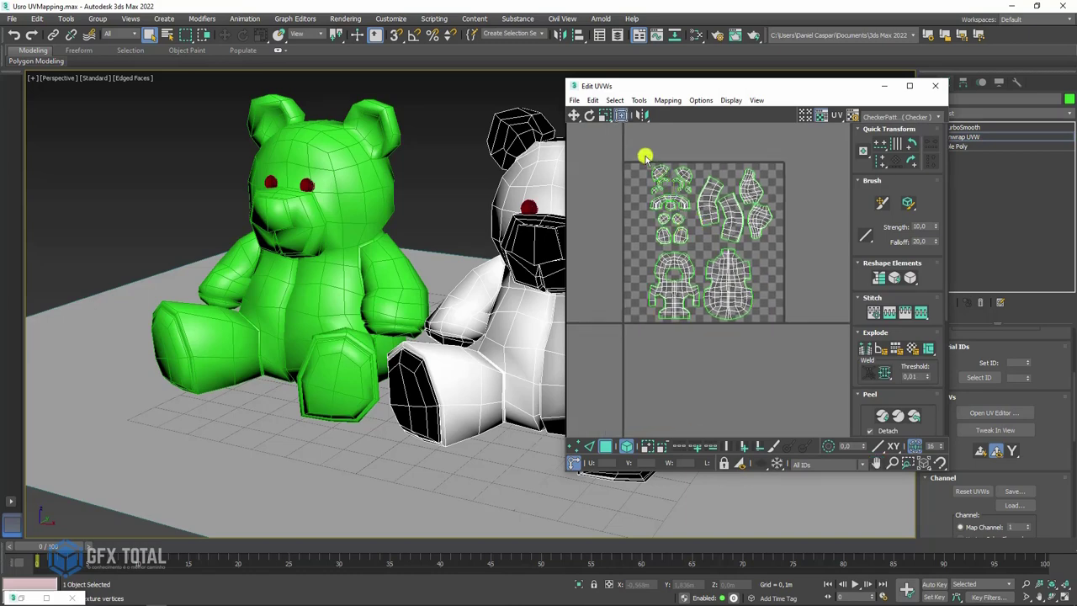
Select the ear, muzzle and paw UV islands and frame the white bear
{"action": "scroll", "coordinate": [645, 157], "scroll_direction": "up", "scroll_amount": 4}
{"action": "left_click_drag", "start_coordinate": [640, 159], "coordinate": [753, 241]}
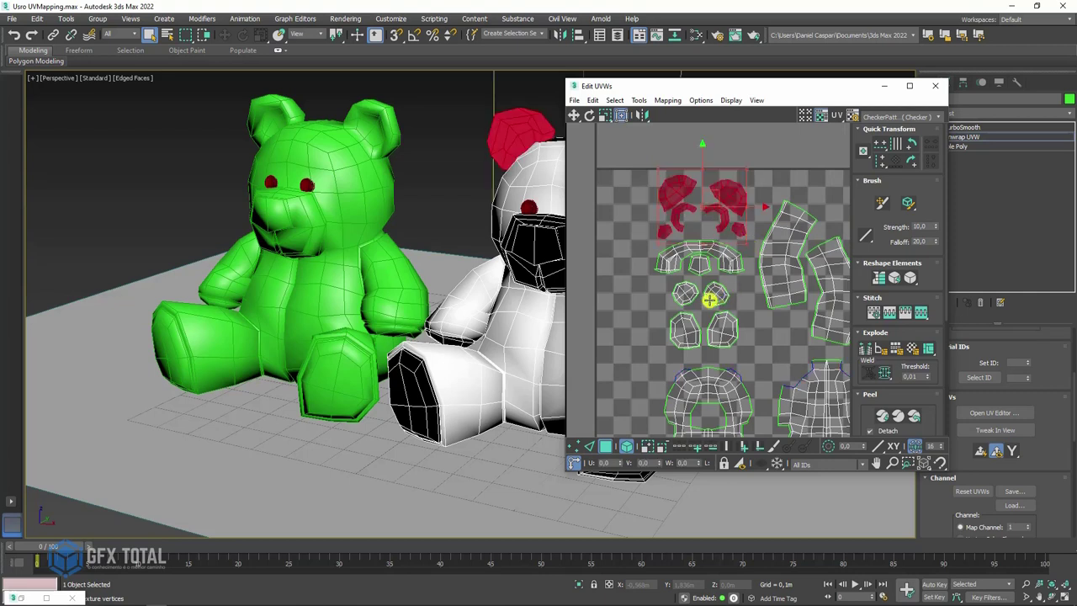
{"action": "left_click_drag", "start_coordinate": [629, 251], "coordinate": [748, 341]}
{"action": "mouse_move", "coordinate": [723, 312]}
{"action": "middle_mouse_down"}
{"action": "mouse_move", "coordinate": [742, 262]}
{"action": "mouse_move", "coordinate": [704, 211]}
{"action": "middle_mouse_up"}
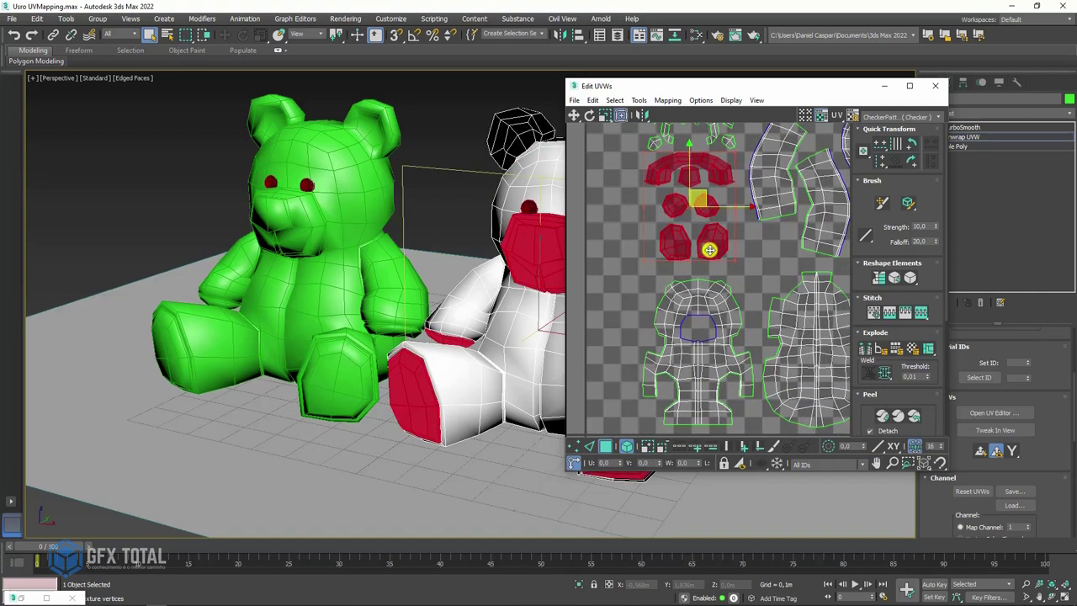
{"action": "scroll", "coordinate": [704, 212], "scroll_direction": "down", "scroll_amount": 2}
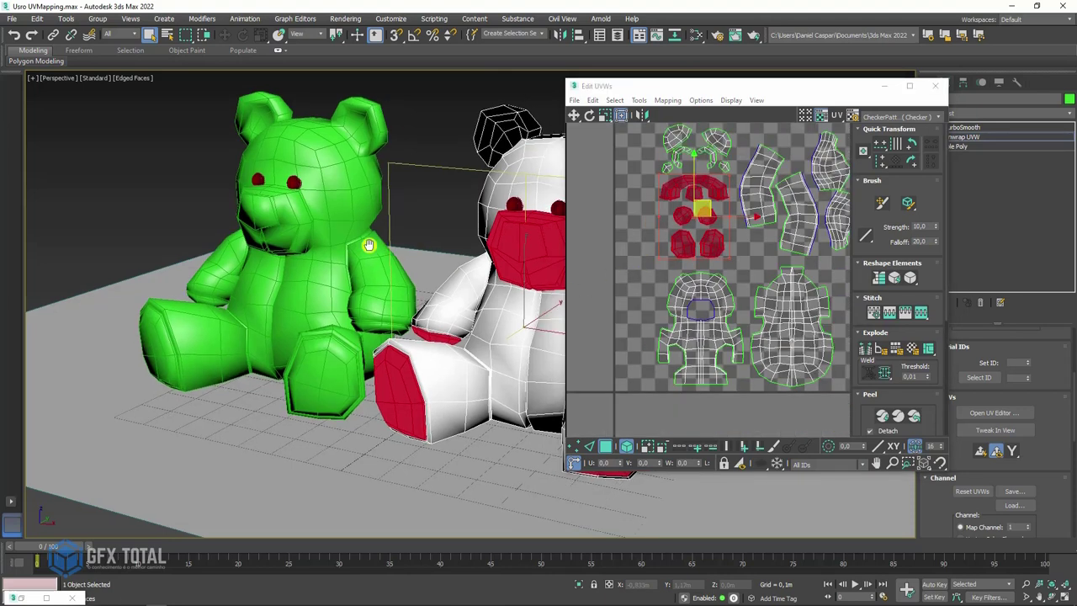
{"action": "middle_click_drag", "start_coordinate": [365, 241], "coordinate": [288, 228]}
{"action": "scroll", "coordinate": [288, 229], "scroll_direction": "down", "scroll_amount": 2}
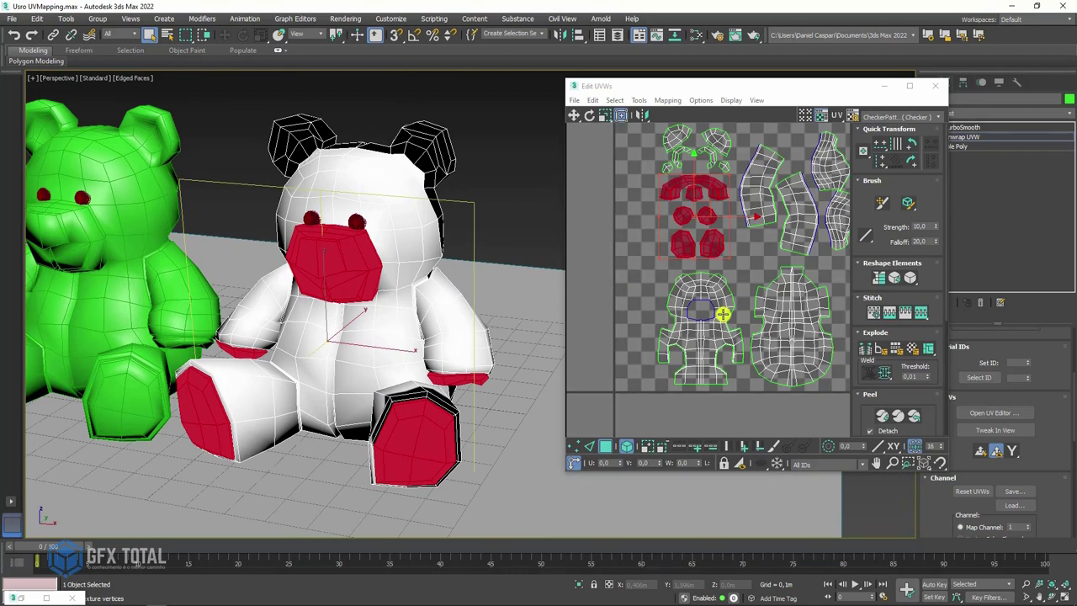
{"action": "scroll", "coordinate": [741, 303], "scroll_direction": "down", "scroll_amount": 2}
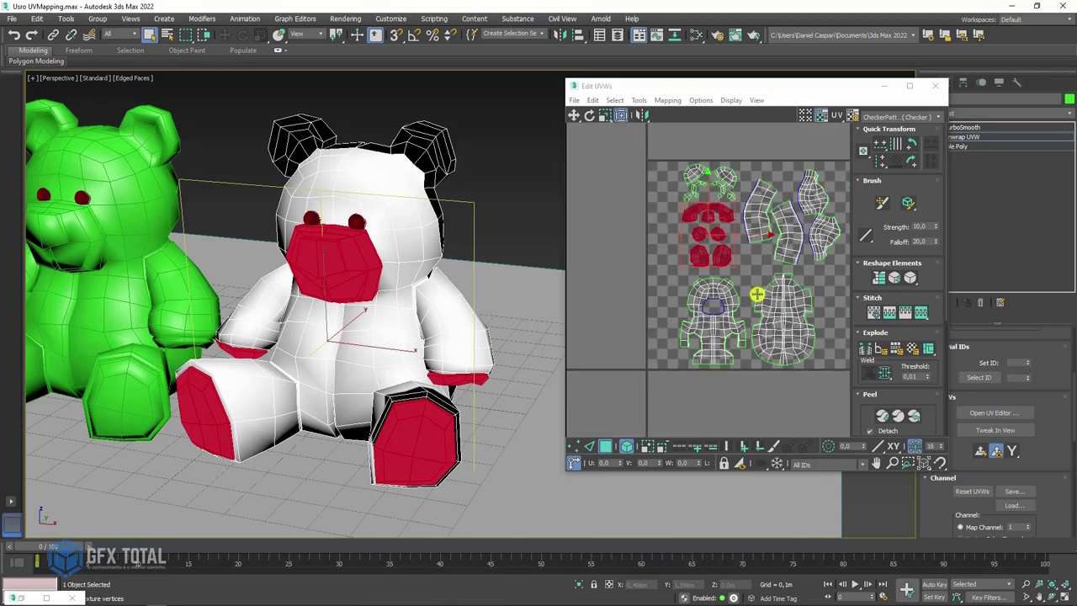
{"action": "scroll", "coordinate": [763, 286], "scroll_direction": "down", "scroll_amount": 1}
{"action": "scroll", "coordinate": [724, 261], "scroll_direction": "down", "scroll_amount": 2}
Clear the selection and box-select every UV island of the bear
{"action": "left_click", "coordinate": [617, 162]}
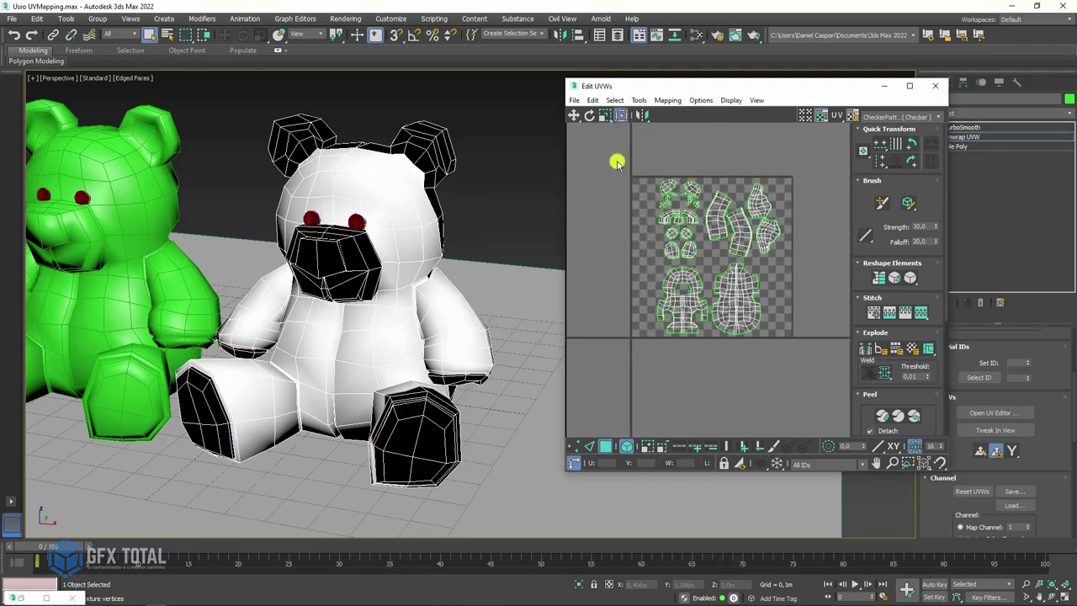
{"action": "left_click_drag", "start_coordinate": [617, 162], "coordinate": [806, 347]}
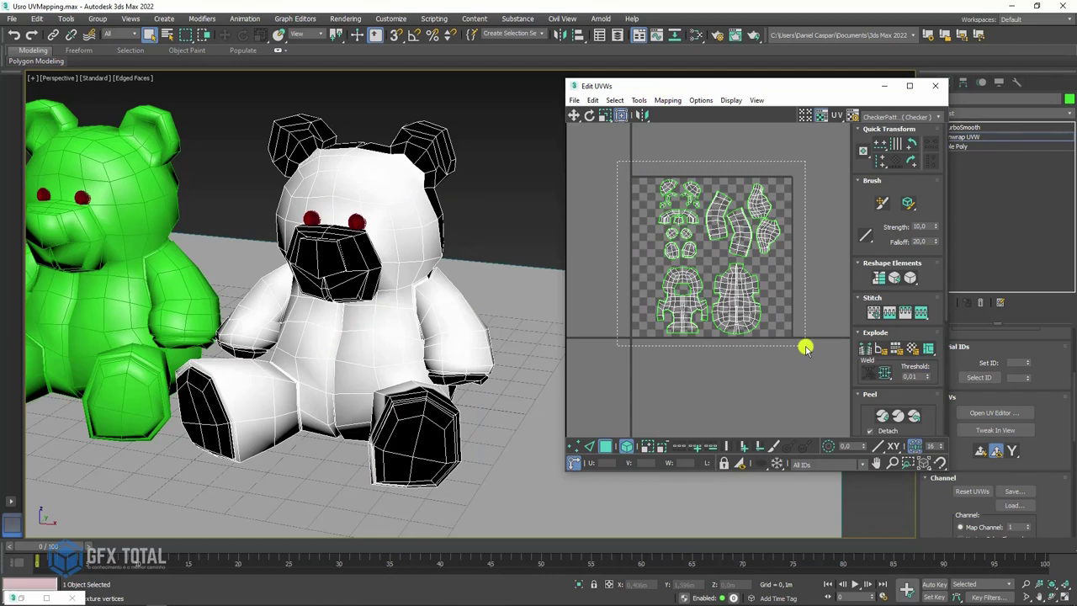
{"action": "left_click_drag", "start_coordinate": [806, 346], "coordinate": [810, 348]}
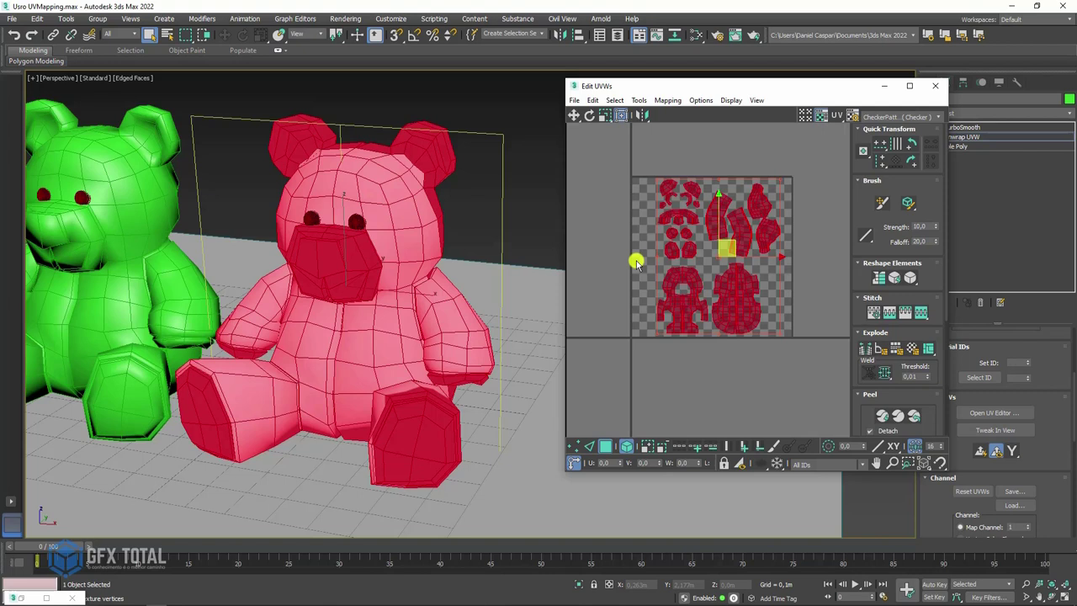
{"action": "left_click_drag", "start_coordinate": [648, 153], "coordinate": [802, 388]}
{"action": "left_click_drag", "start_coordinate": [872, 428], "coordinate": [854, 267]}
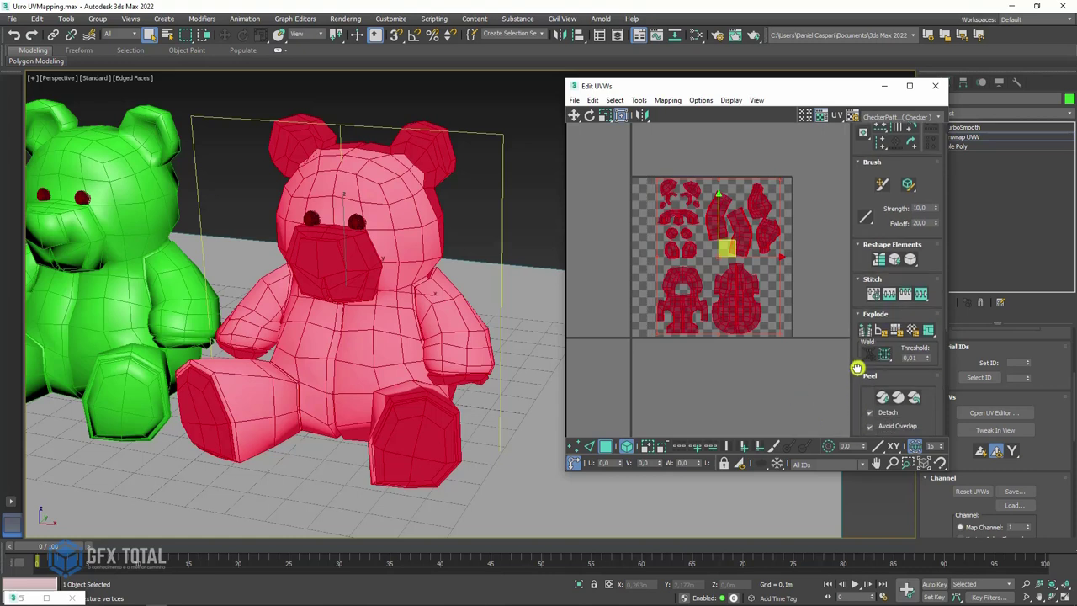
Pack the UV islands into the UV square and inspect the repacked layout
{"action": "left_click", "coordinate": [867, 380]}
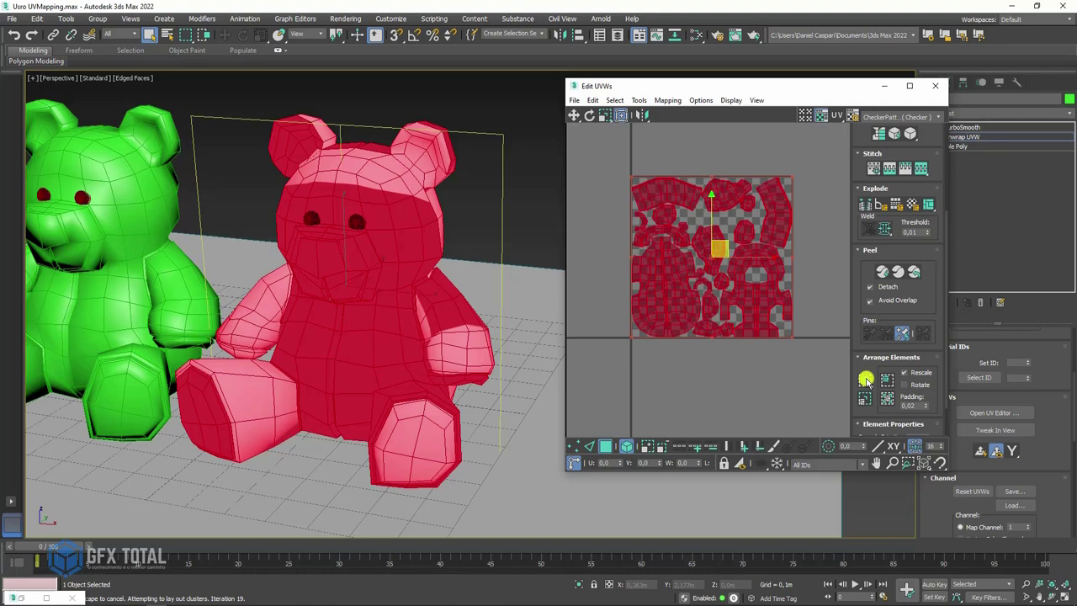
{"action": "scroll", "coordinate": [626, 193], "scroll_direction": "up", "scroll_amount": 2}
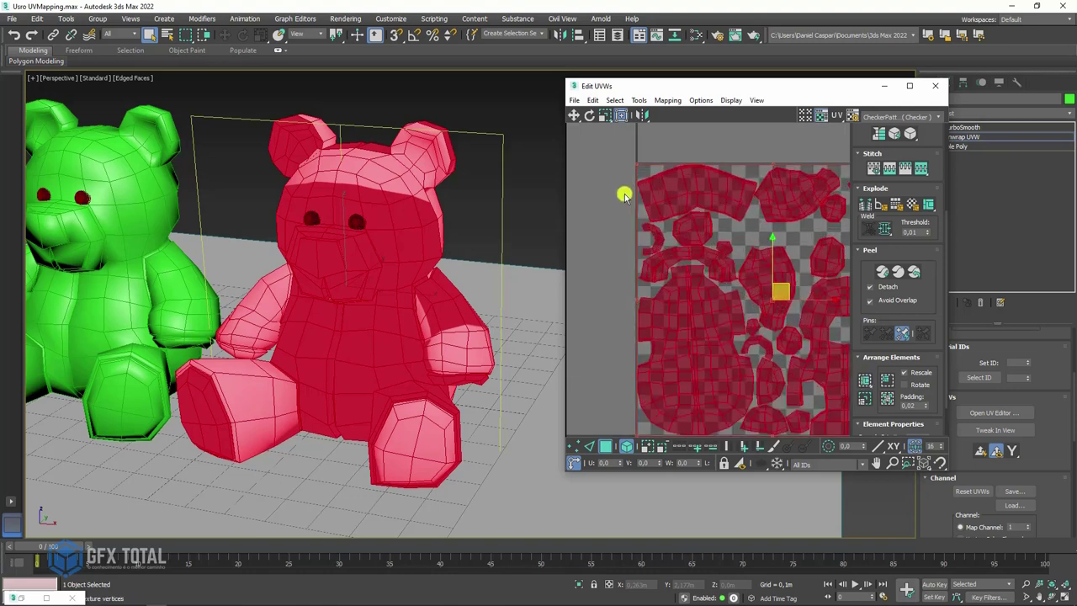
{"action": "left_click", "coordinate": [699, 197]}
{"action": "middle_click_drag", "start_coordinate": [777, 193], "coordinate": [693, 228]}
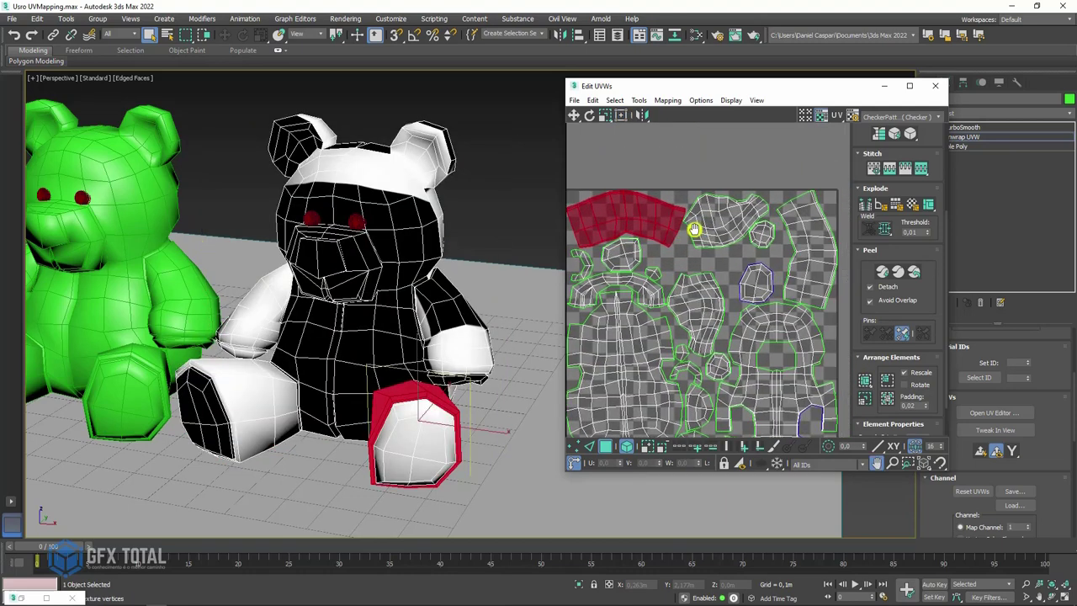
{"action": "left_click", "coordinate": [725, 221]}
{"action": "scroll", "coordinate": [723, 247], "scroll_direction": "down", "scroll_amount": 3}
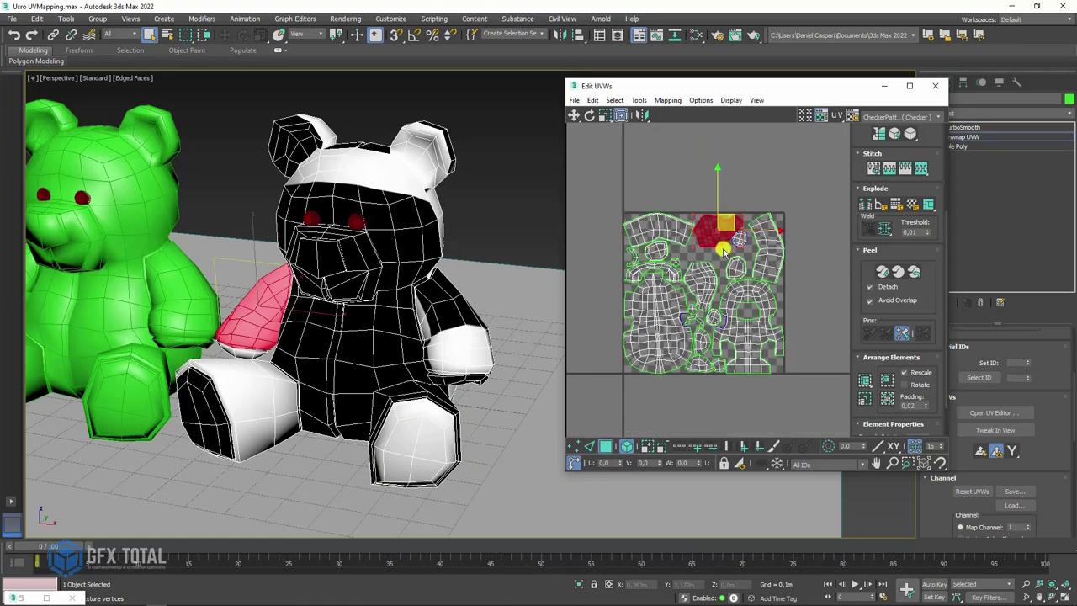
{"action": "left_click", "coordinate": [823, 118]}
{"action": "left_click_drag", "start_coordinate": [601, 154], "coordinate": [802, 383]}
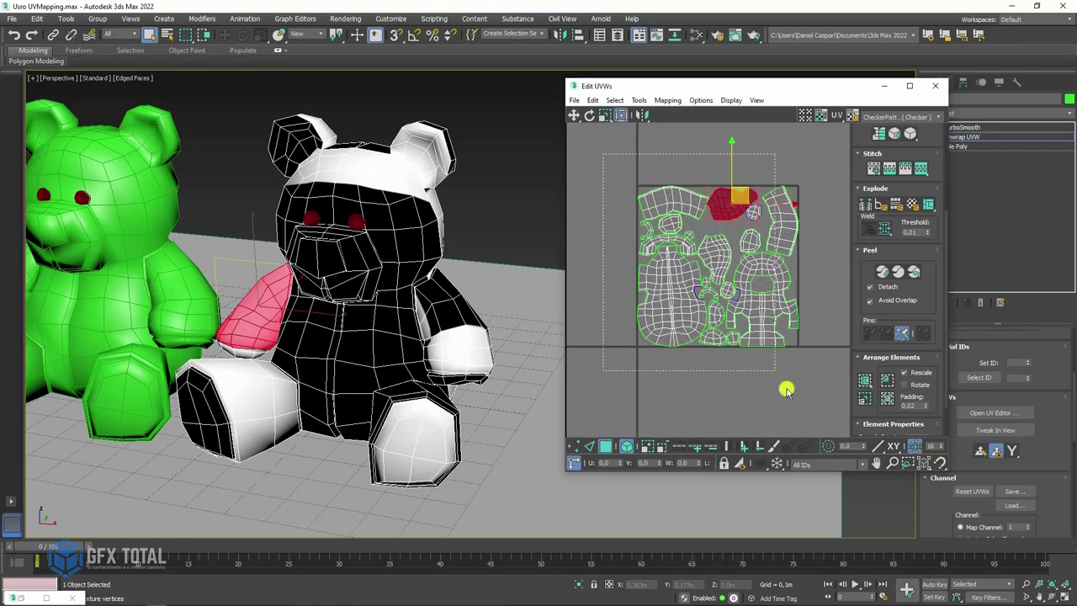
Undo the repack to restore the original layout, then open Imagem teste.psd from the project folder
{"action": "key", "text": "ctrl+z"}
{"action": "key", "text": "ctrl+y"}
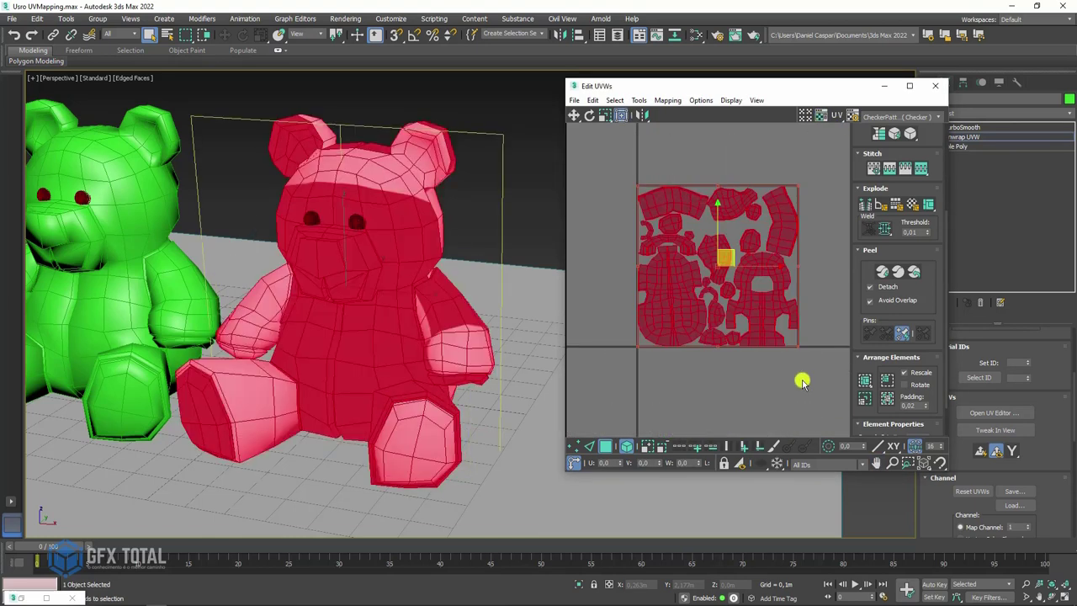
{"action": "key", "text": "ctrl+z"}
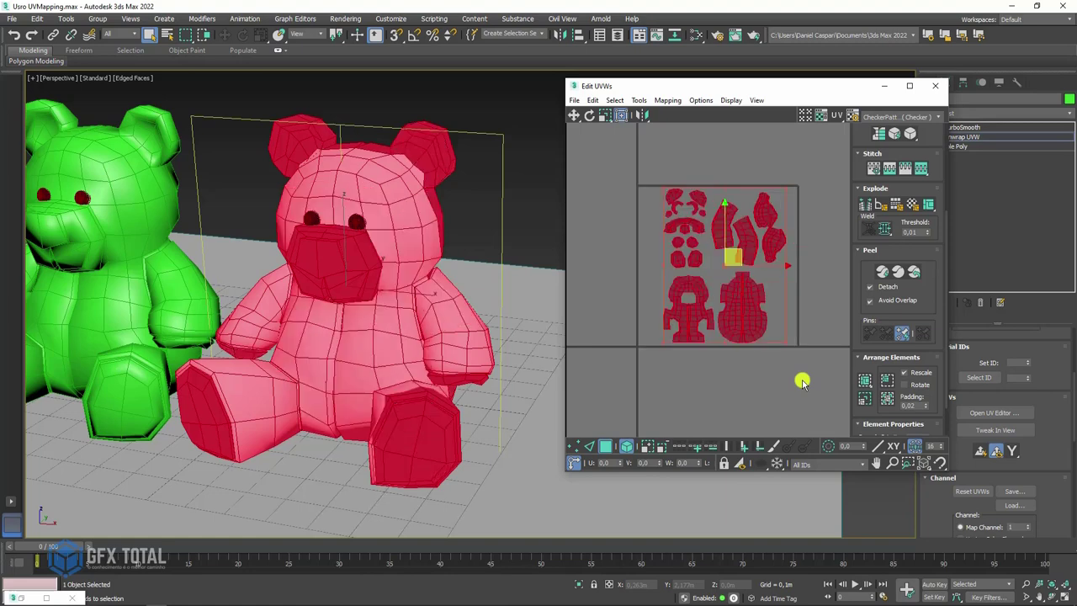
{"action": "left_click", "coordinate": [638, 163]}
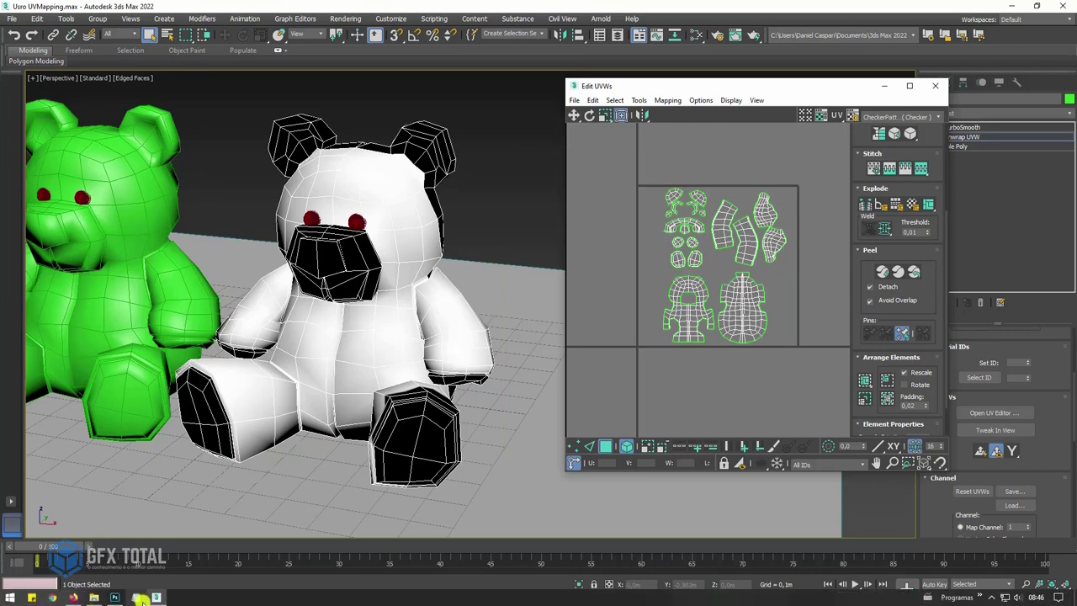
{"action": "left_click", "coordinate": [138, 598]}
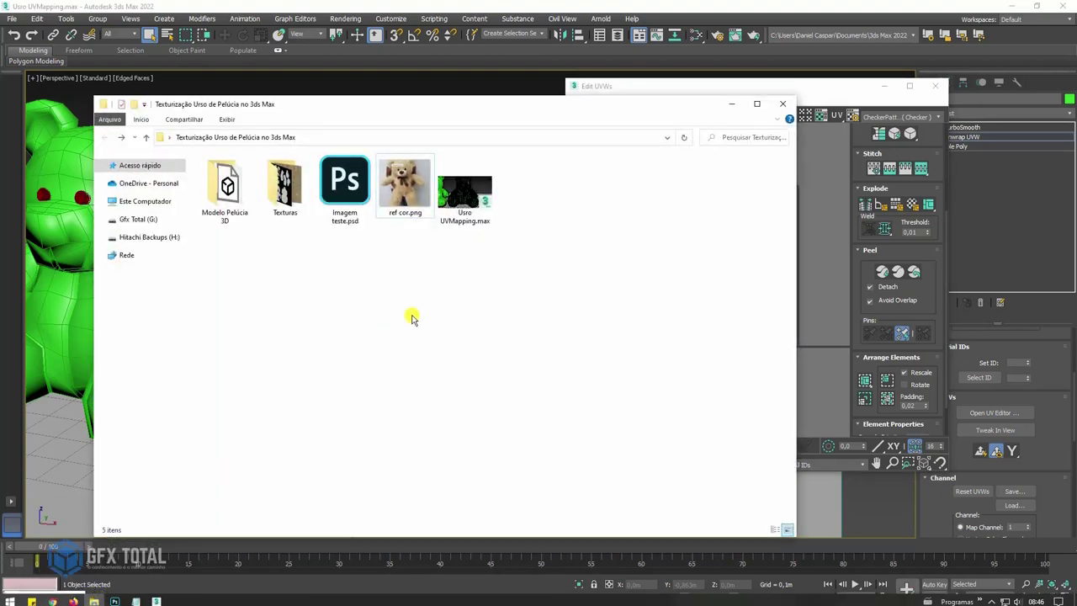
{"action": "left_click", "coordinate": [345, 188]}
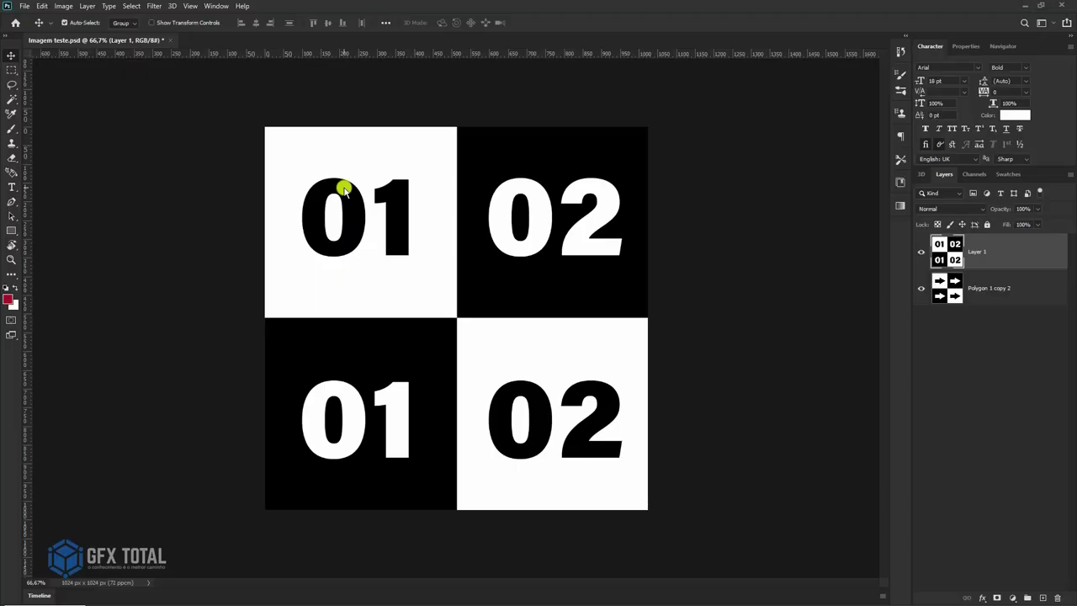
Hide and reshow Layer 1 to compare it with the arrows, then minimise Photoshop
{"action": "left_click", "coordinate": [922, 250]}
{"action": "left_click", "coordinate": [921, 252]}
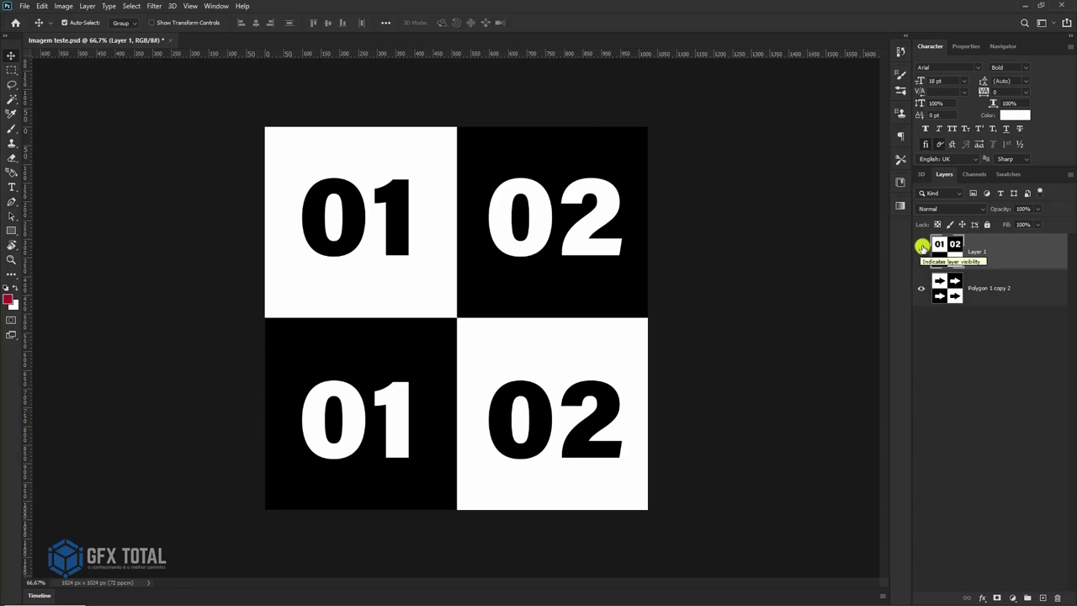
{"action": "left_click", "coordinate": [1023, 7]}
Close the folder window and Edit UVWs, then frame and select the green bear Urso
{"action": "left_click", "coordinate": [800, 88]}
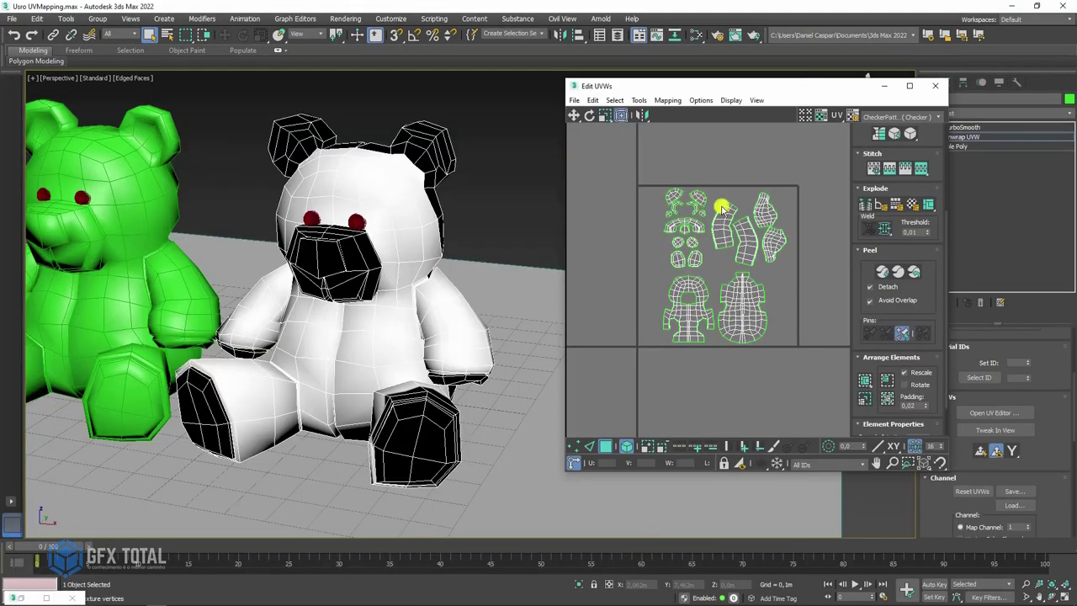
{"action": "left_click", "coordinate": [885, 86]}
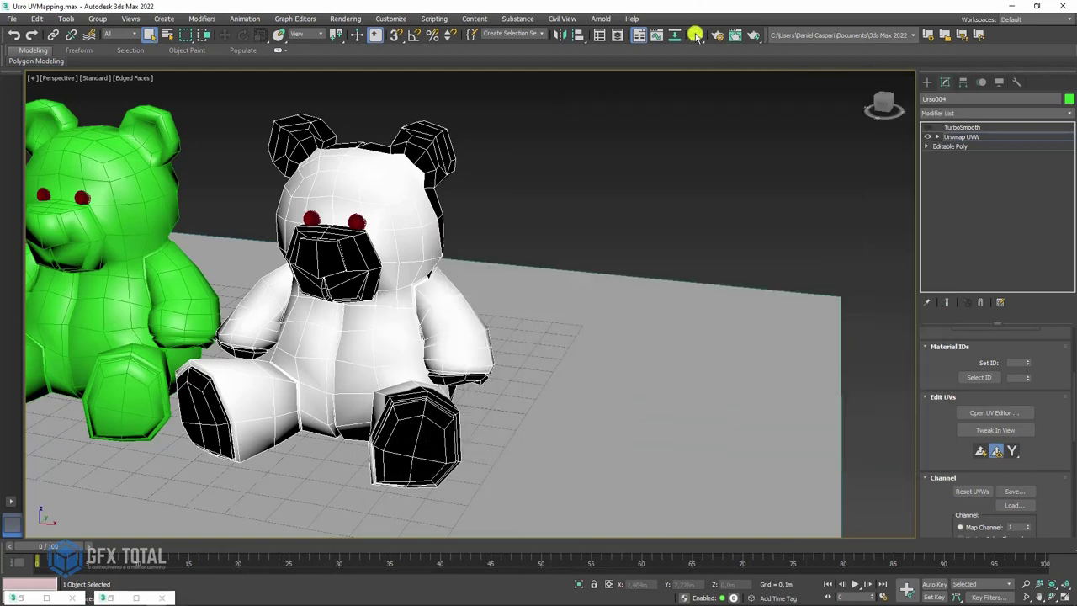
{"action": "left_click", "coordinate": [692, 35]}
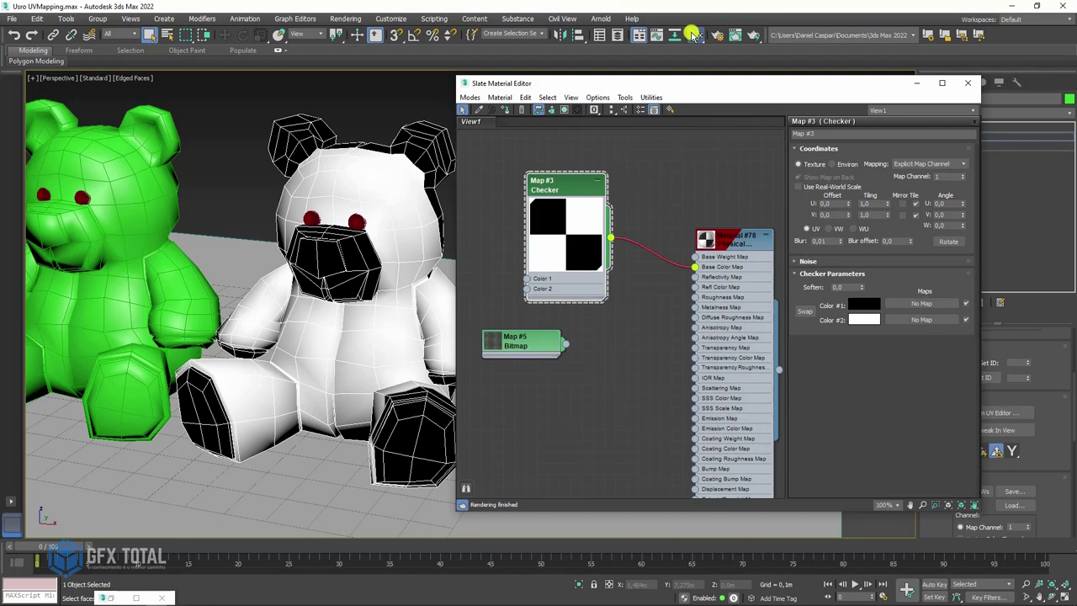
{"action": "left_click", "coordinate": [917, 82]}
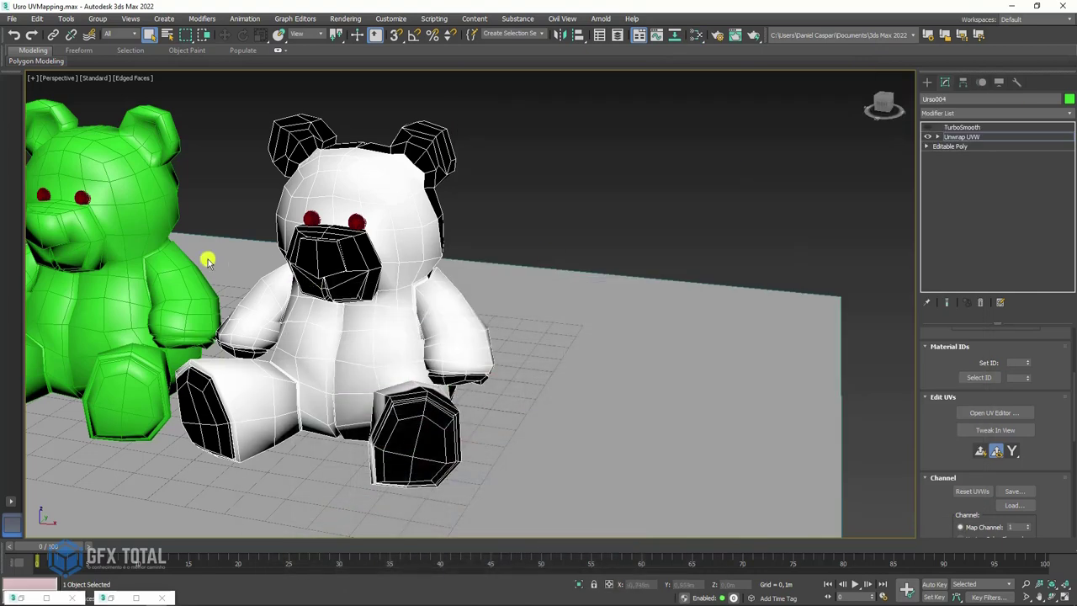
{"action": "key", "text": "z"}
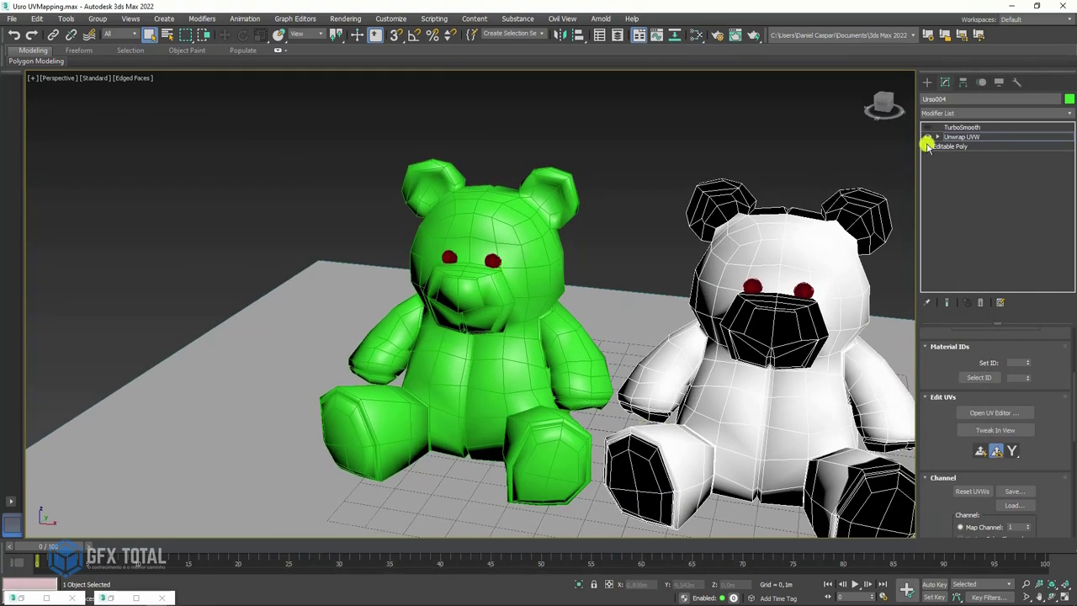
{"action": "left_click", "coordinate": [556, 228]}
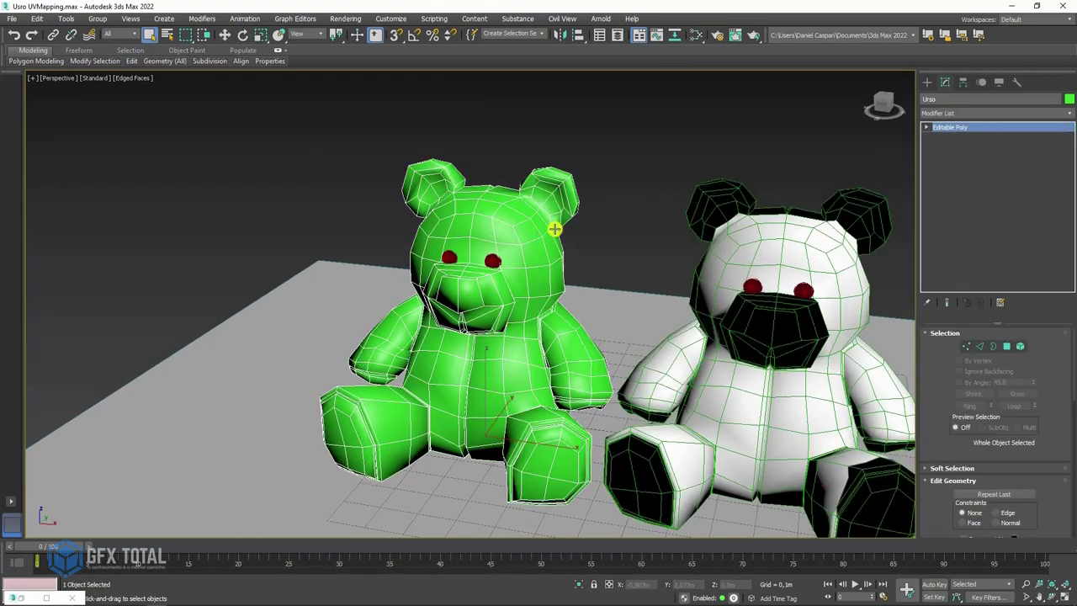
Flip the normals of the green bear's shoulder and arm polygons, then exit Polygon mode
{"action": "left_click", "coordinate": [1011, 346]}
{"action": "middle_click_drag", "start_coordinate": [597, 301], "coordinate": [543, 139]}
{"action": "left_click_drag", "start_coordinate": [461, 218], "coordinate": [527, 260]}
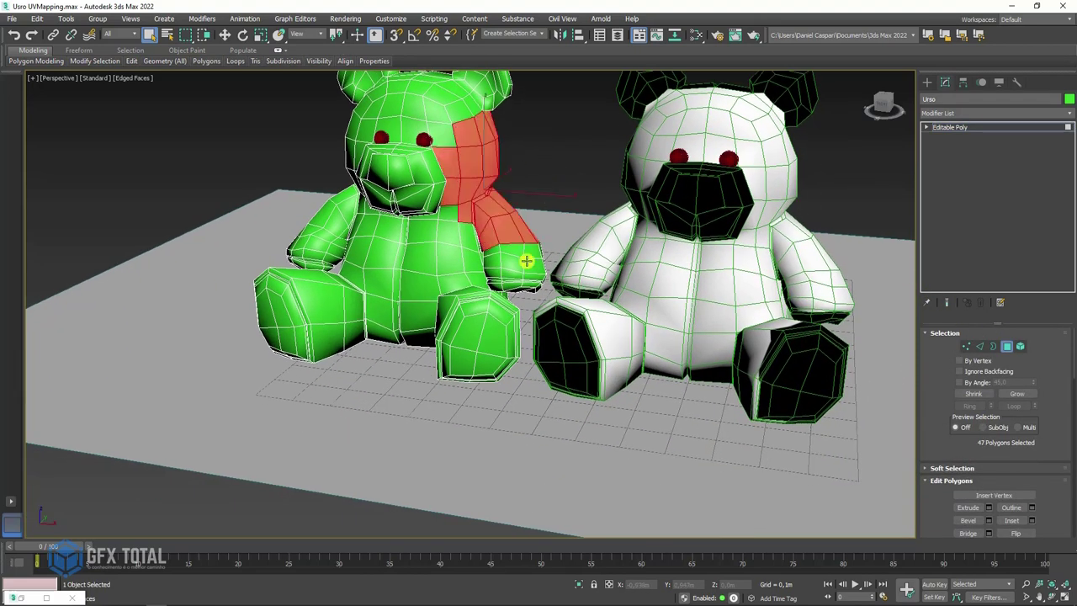
{"action": "scroll", "coordinate": [1051, 349], "scroll_direction": "down", "scroll_amount": 5}
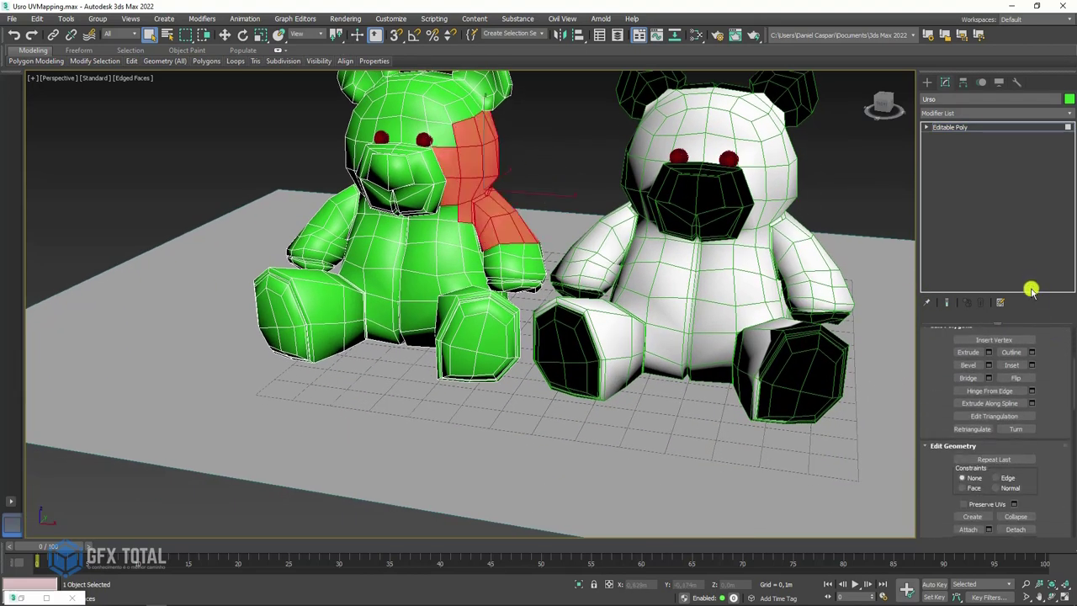
{"action": "left_click", "coordinate": [1016, 378]}
{"action": "left_click", "coordinate": [548, 173]}
{"action": "mouse_move", "coordinate": [548, 174]}
{"action": "middle_mouse_down", "text": "alt"}
{"action": "mouse_move", "coordinate": [535, 194]}
{"action": "mouse_move", "coordinate": [449, 193]}
{"action": "mouse_move", "coordinate": [396, 174]}
{"action": "mouse_move", "coordinate": [531, 183]}
{"action": "mouse_move", "coordinate": [552, 155]}
{"action": "mouse_move", "coordinate": [516, 180]}
{"action": "mouse_move", "coordinate": [508, 207]}
{"action": "middle_mouse_up", "text": "alt"}
{"action": "left_click", "coordinate": [462, 215]}
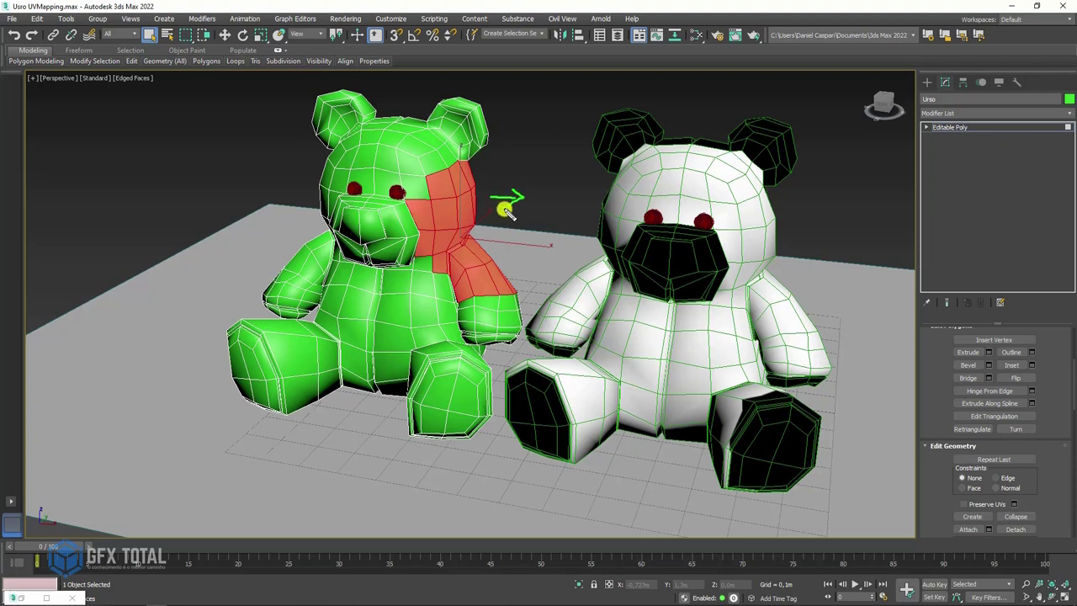
{"action": "middle_click_drag", "start_coordinate": [689, 185], "coordinate": [543, 168], "text": "alt"}
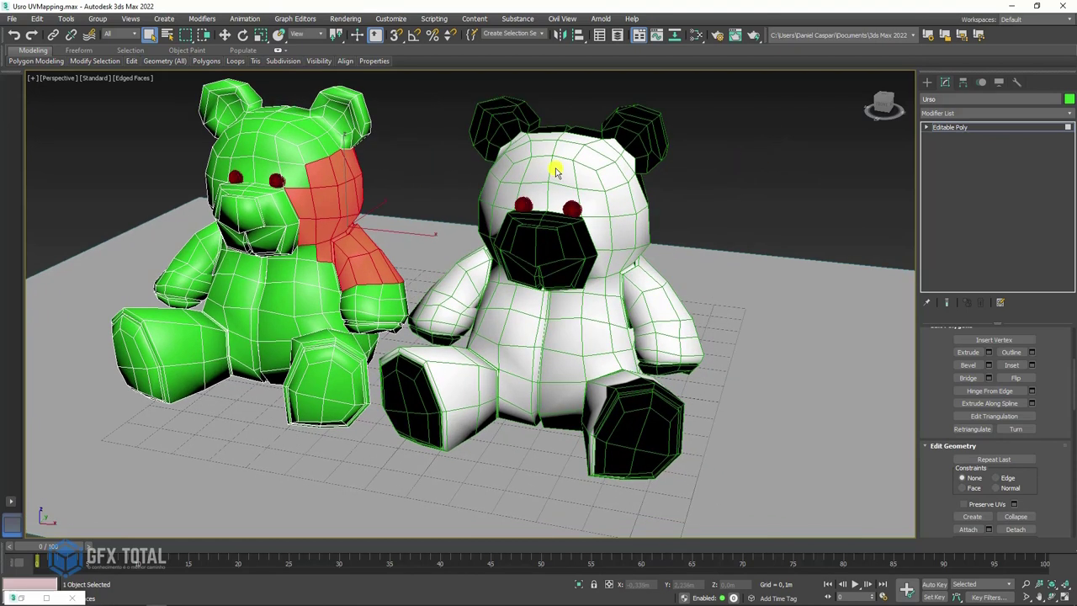
{"action": "left_click", "coordinate": [956, 127]}
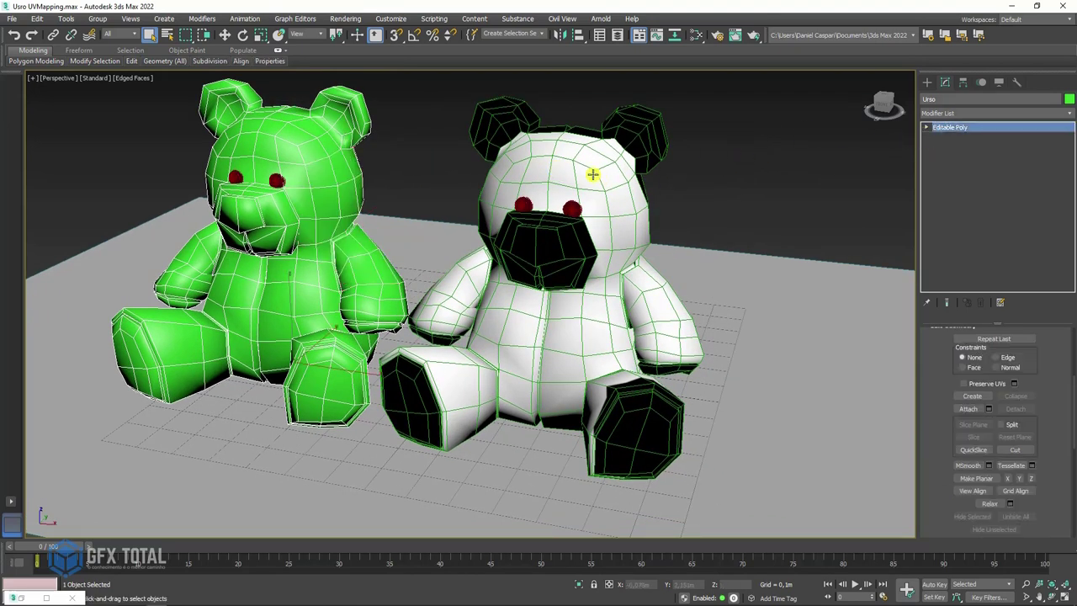
Wire the Map #5 Bitmap into Material #78's Base Color Map in the Slate editor
{"action": "left_click", "coordinate": [696, 35]}
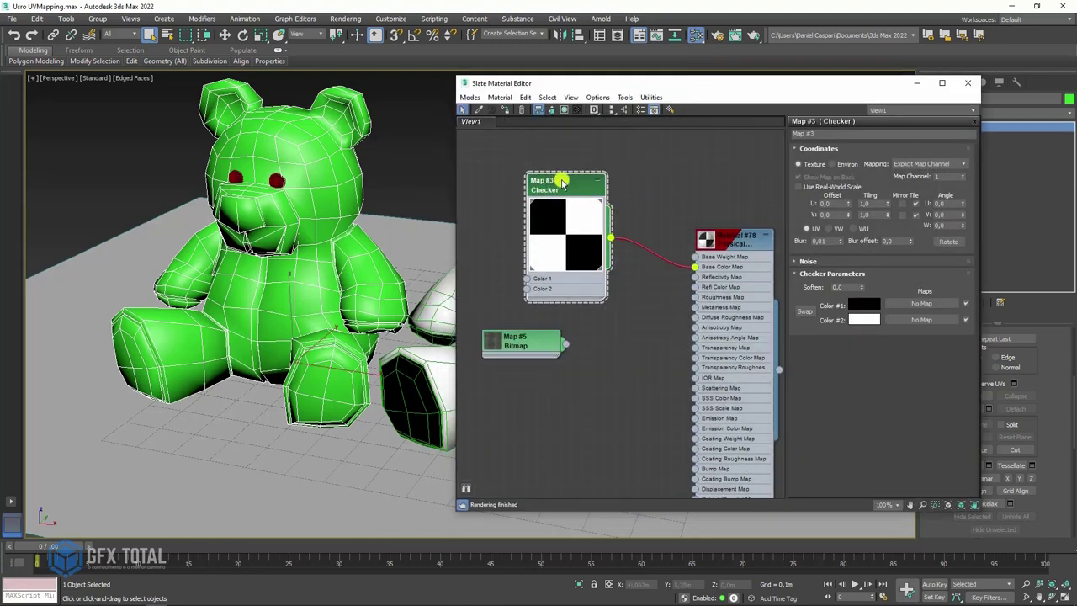
{"action": "left_click_drag", "start_coordinate": [562, 181], "coordinate": [596, 136]}
{"action": "left_click_drag", "start_coordinate": [622, 330], "coordinate": [695, 267]}
{"action": "left_click_drag", "start_coordinate": [522, 341], "coordinate": [555, 307]}
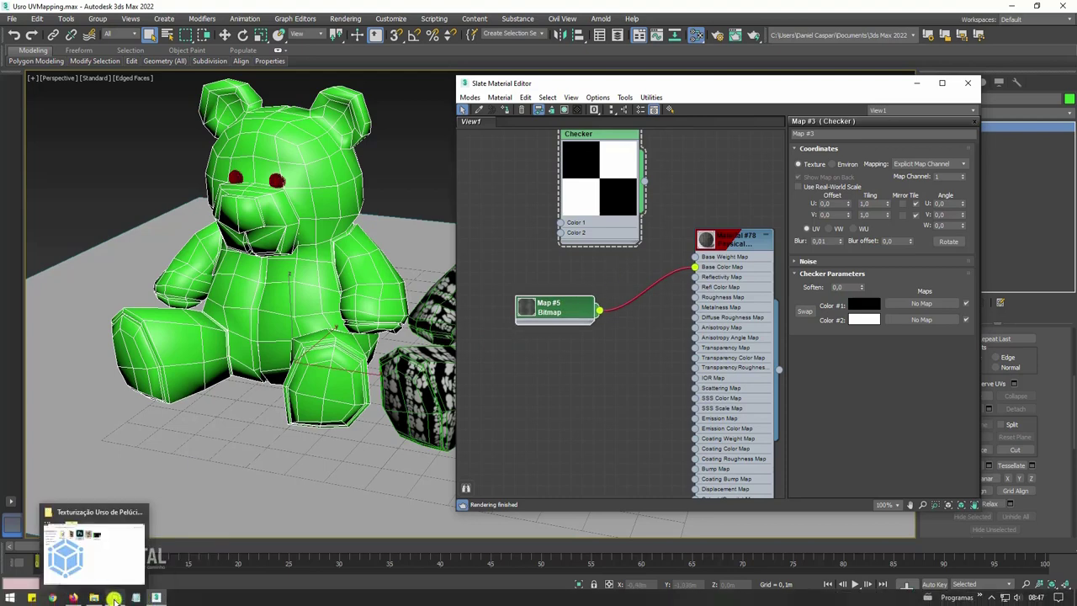
{"action": "left_click", "coordinate": [114, 598]}
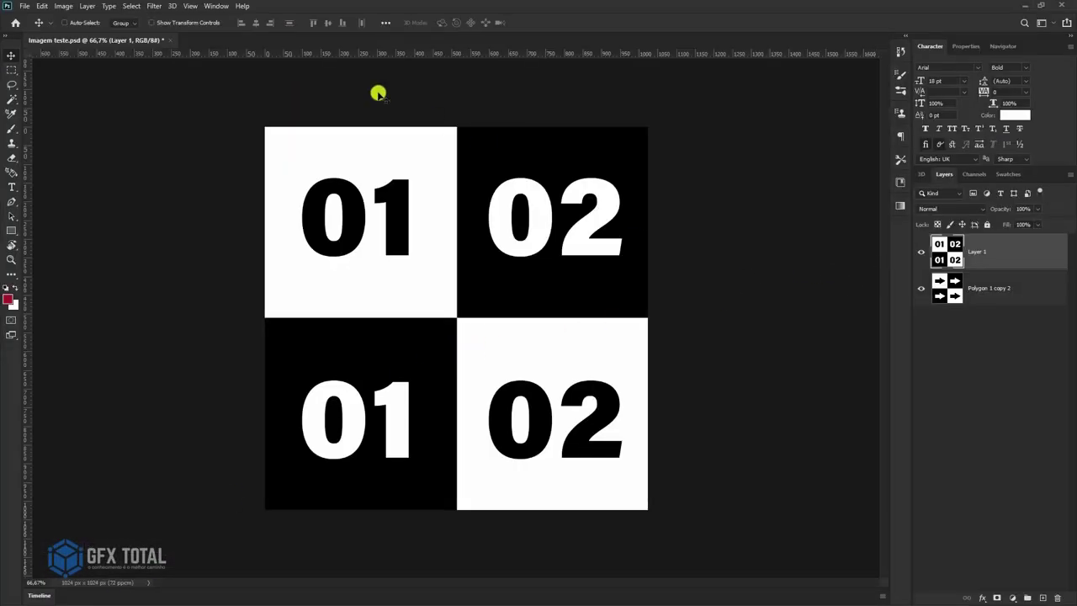
{"action": "left_click", "coordinate": [1025, 6]}
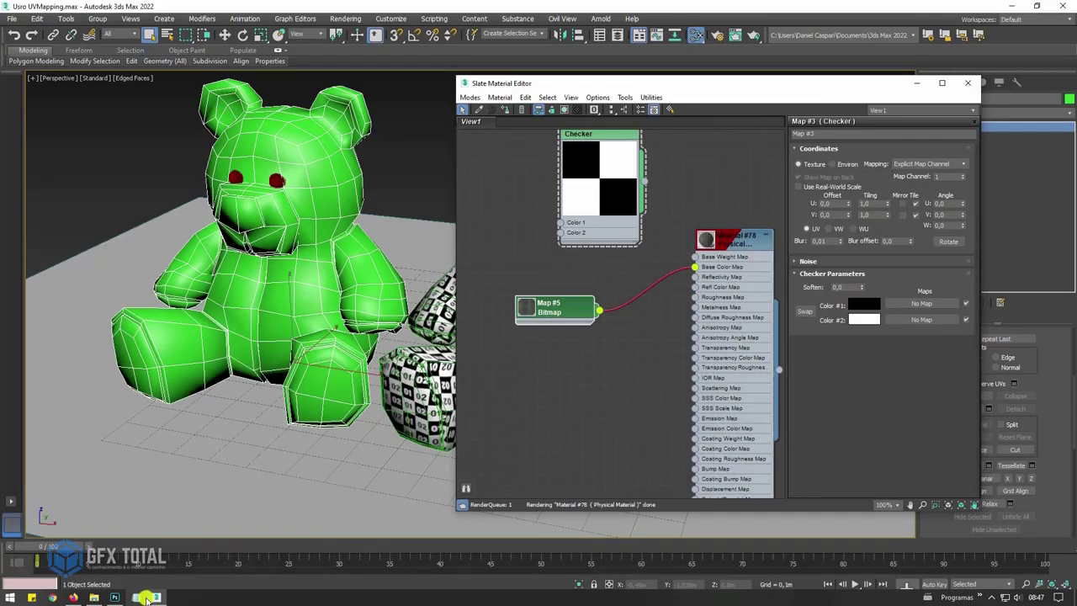
Drag Imagem teste.psd in as bitmap Map #1 and wire it to Base Color Map
{"action": "left_click", "coordinate": [112, 595]}
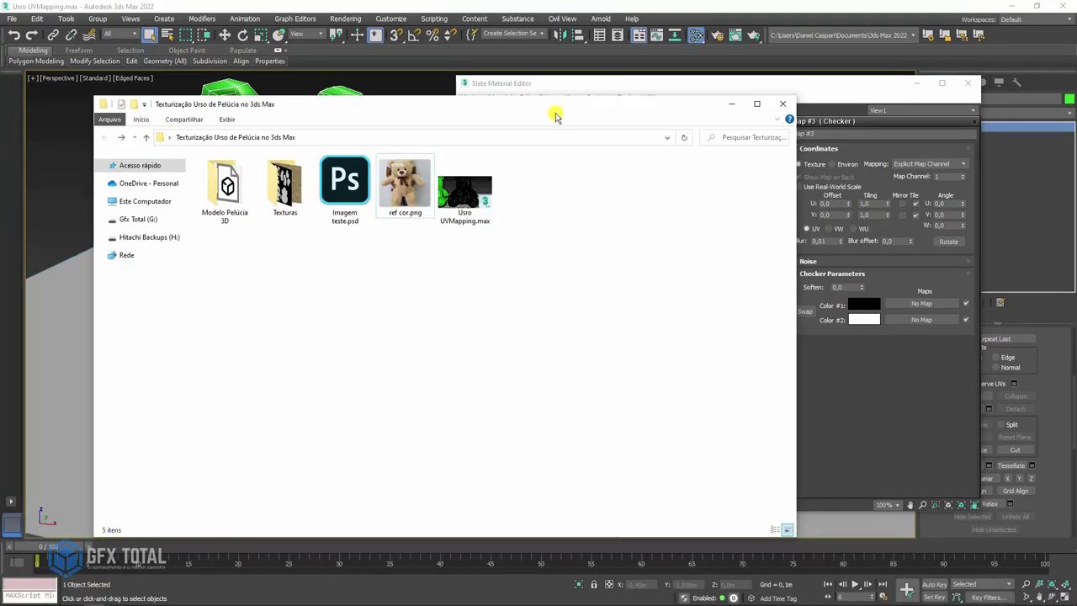
{"action": "left_click_drag", "start_coordinate": [553, 105], "coordinate": [482, 419]}
{"action": "left_click_drag", "start_coordinate": [274, 496], "coordinate": [560, 363]}
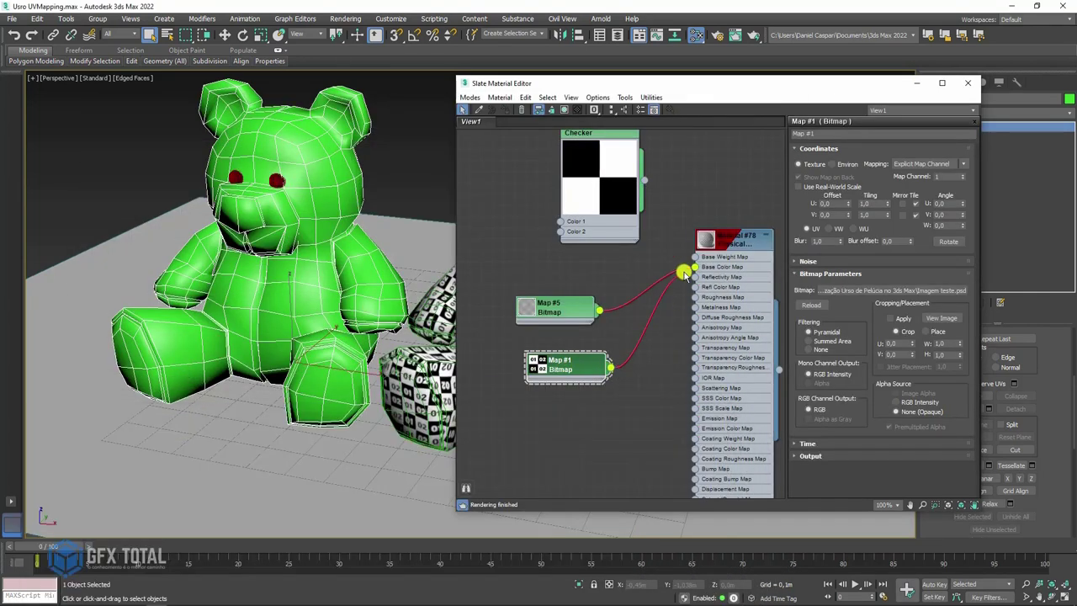
{"action": "left_click_drag", "start_coordinate": [608, 371], "coordinate": [694, 266]}
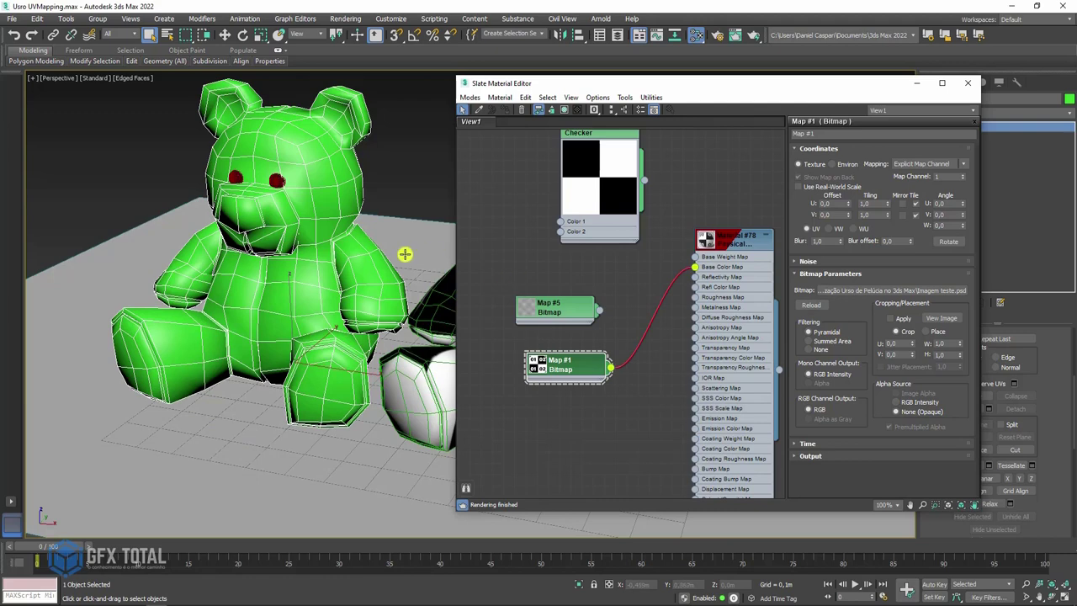
Rearrange the Map #5 and Map #1 bitmap nodes in the material graph
{"action": "middle_click_drag", "start_coordinate": [405, 254], "coordinate": [219, 261]}
{"action": "left_click_drag", "start_coordinate": [549, 305], "coordinate": [503, 259]}
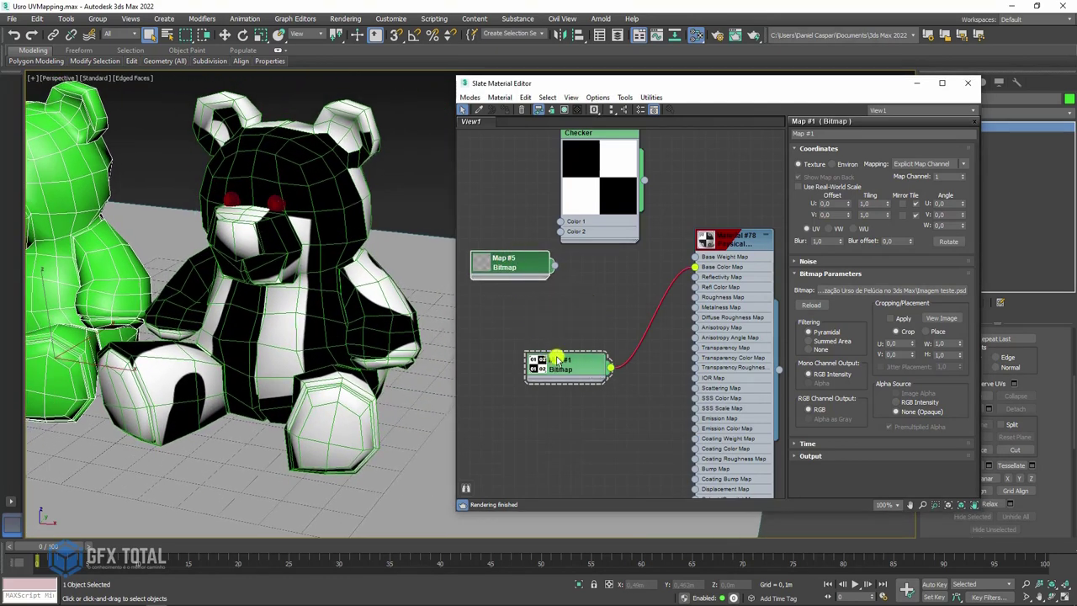
{"action": "left_click_drag", "start_coordinate": [557, 359], "coordinate": [569, 292]}
Set Map #1's U and V Tiling to 50, inspect the tiled bear, and close the editor
{"action": "double_click", "coordinate": [867, 203]}
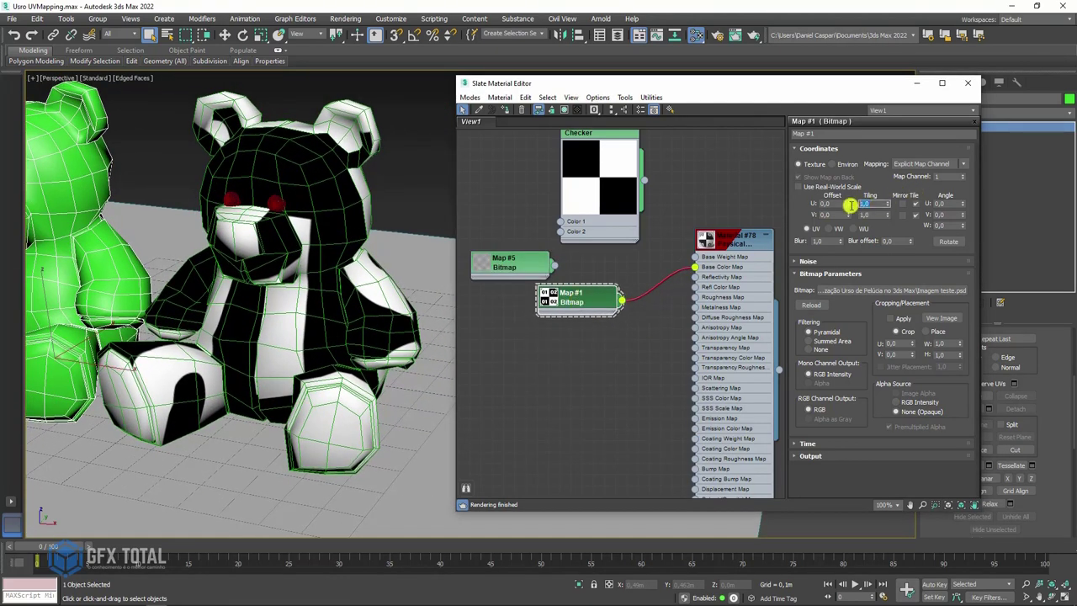
{"action": "type", "text": "50"}
{"action": "key", "text": "Tab"}
{"action": "type", "text": "50"}
{"action": "key", "text": "Return"}
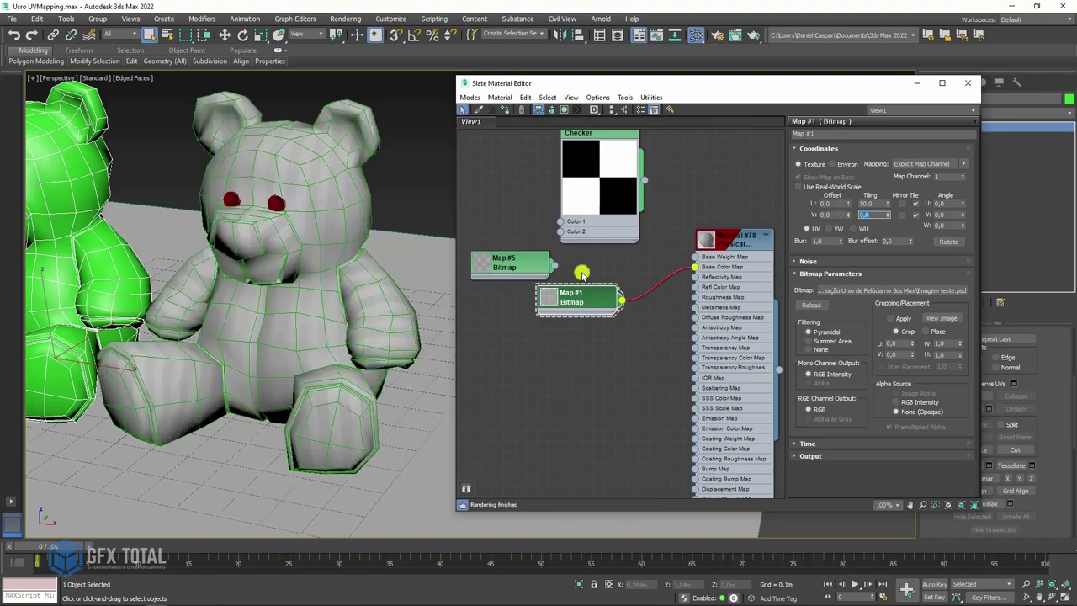
{"action": "scroll", "coordinate": [313, 223], "scroll_direction": "up", "scroll_amount": 2}
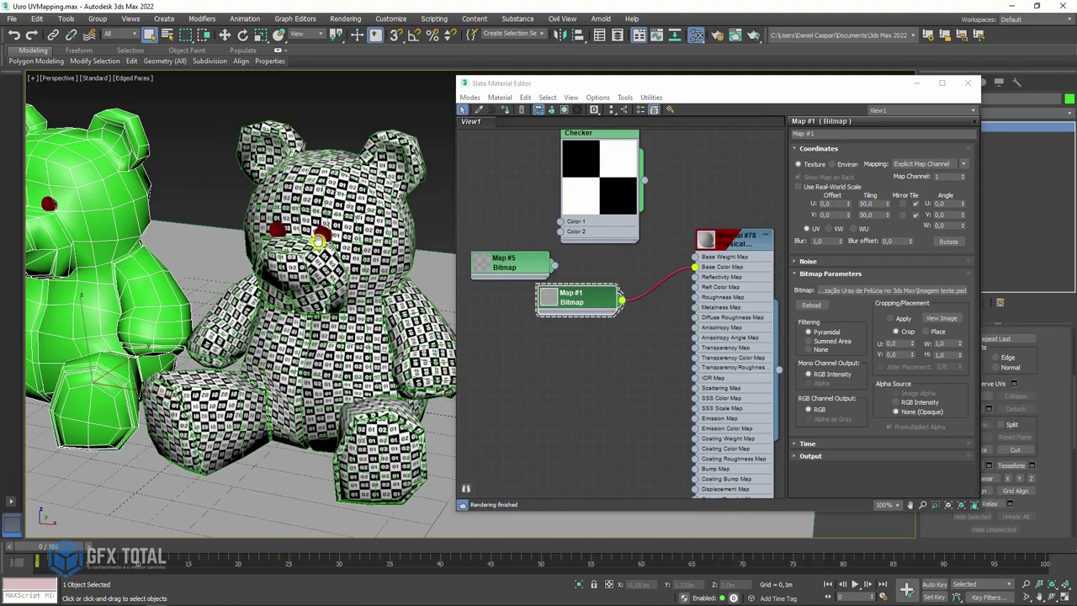
{"action": "scroll", "coordinate": [314, 217], "scroll_direction": "up", "scroll_amount": 2}
{"action": "scroll", "coordinate": [316, 210], "scroll_direction": "up", "scroll_amount": 2}
{"action": "middle_click_drag", "start_coordinate": [316, 211], "coordinate": [253, 177], "text": "alt"}
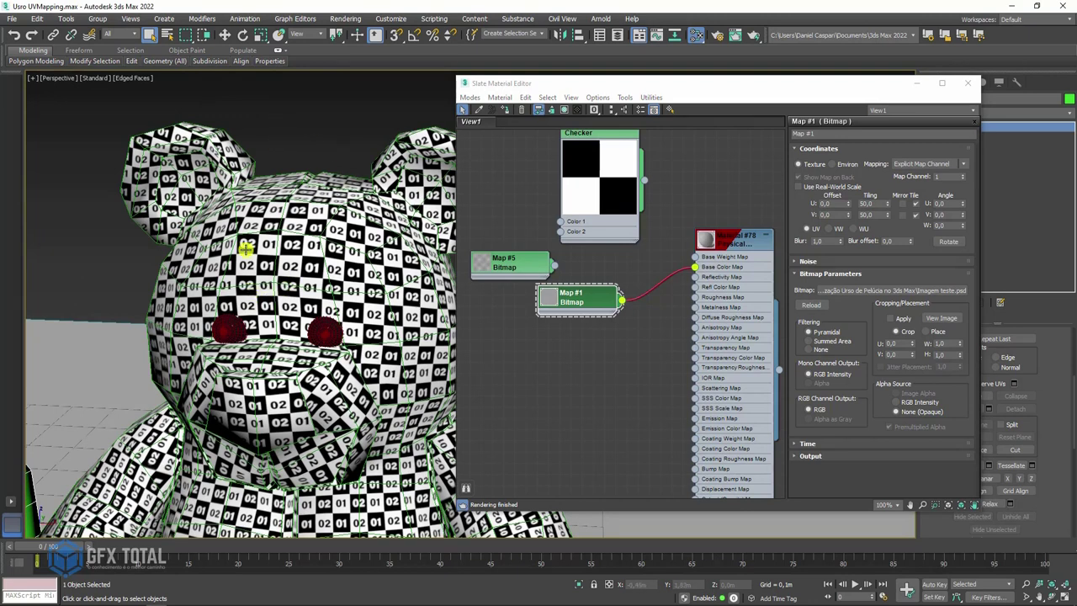
{"action": "scroll", "coordinate": [337, 247], "scroll_direction": "down", "scroll_amount": 3}
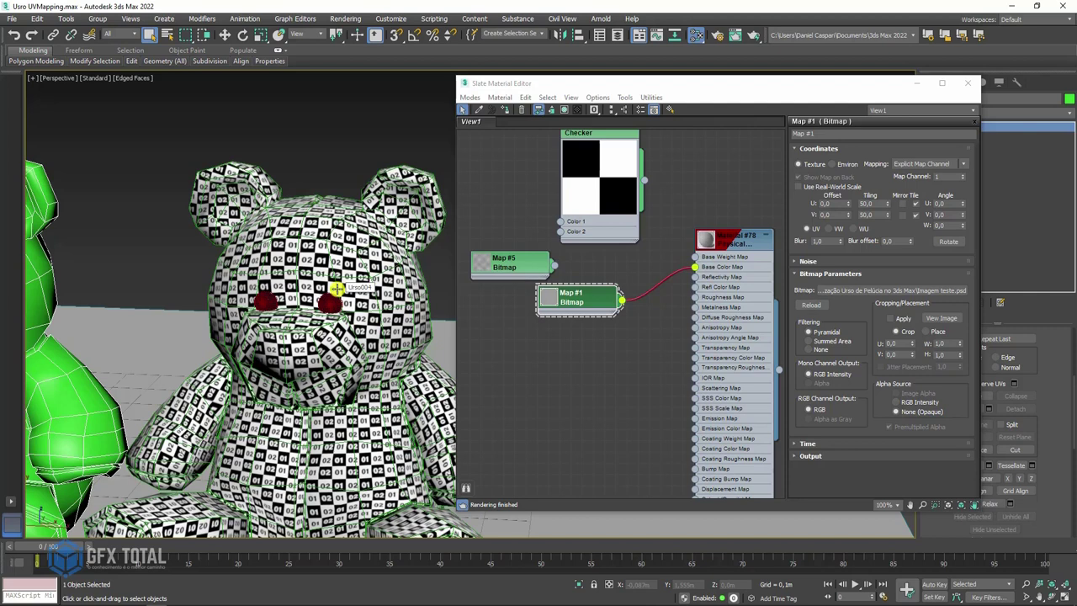
{"action": "left_click", "coordinate": [968, 83]}
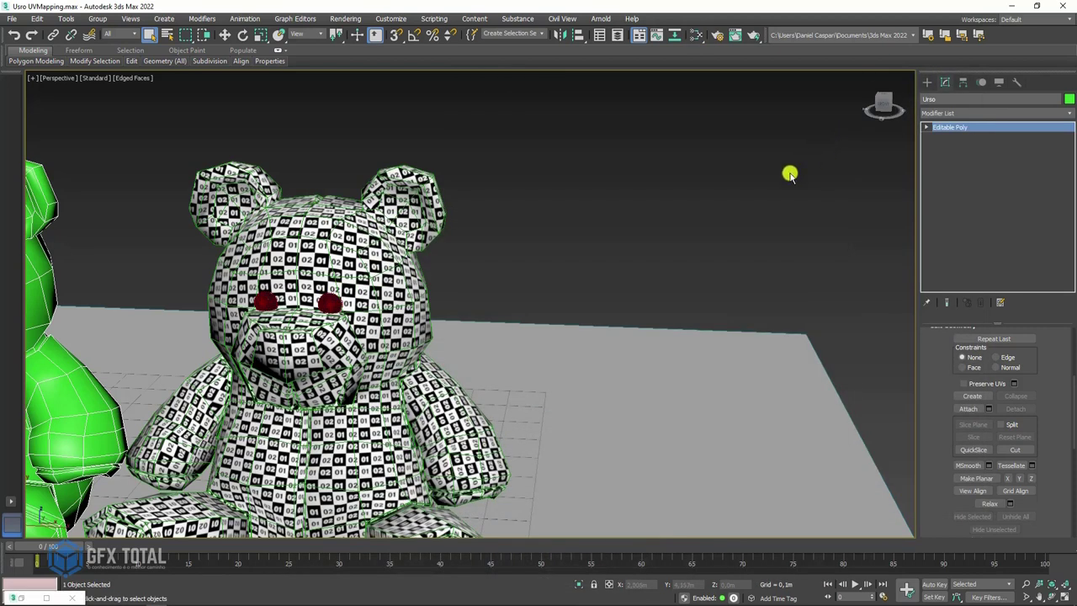
Select Urso004 and open its Unwrap UVW layout in the UV editor
{"action": "left_click", "coordinate": [376, 276]}
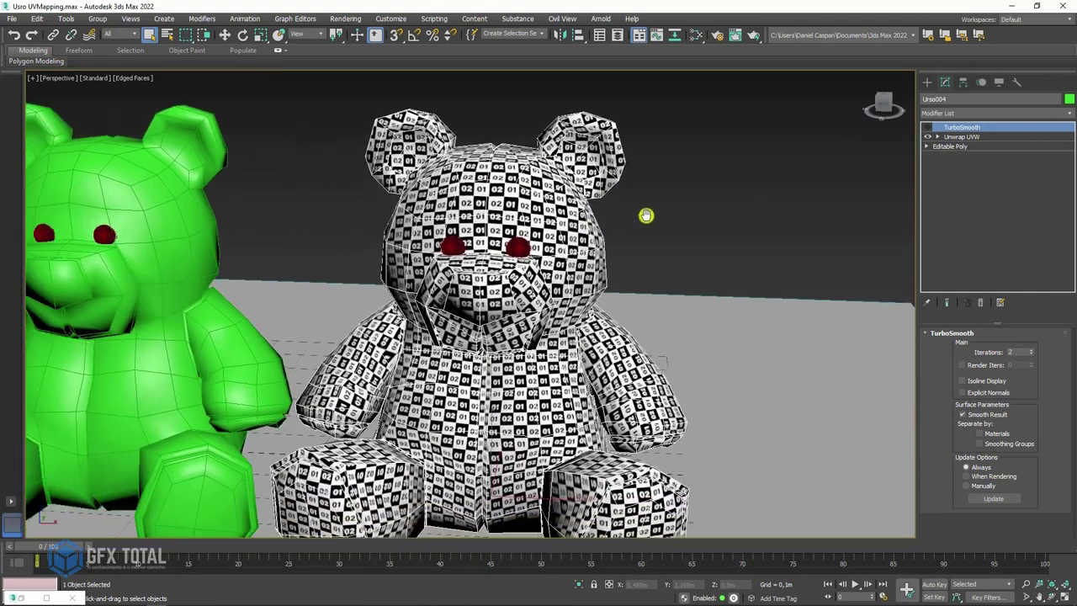
{"action": "middle_click_drag", "start_coordinate": [415, 271], "coordinate": [665, 211]}
{"action": "left_click", "coordinate": [964, 137]}
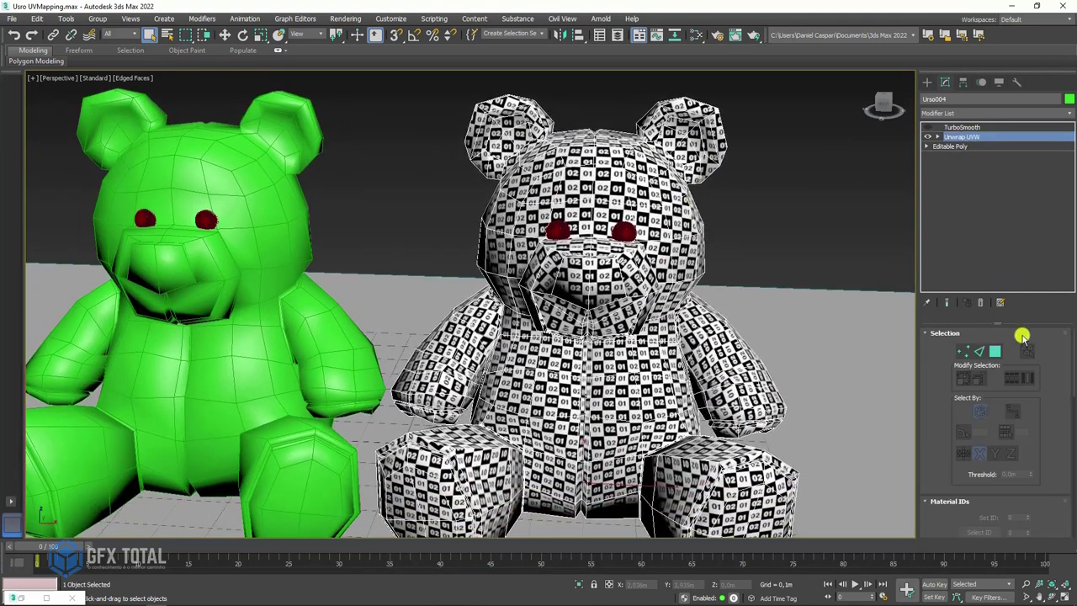
{"action": "left_click_drag", "start_coordinate": [937, 380], "coordinate": [946, 244]}
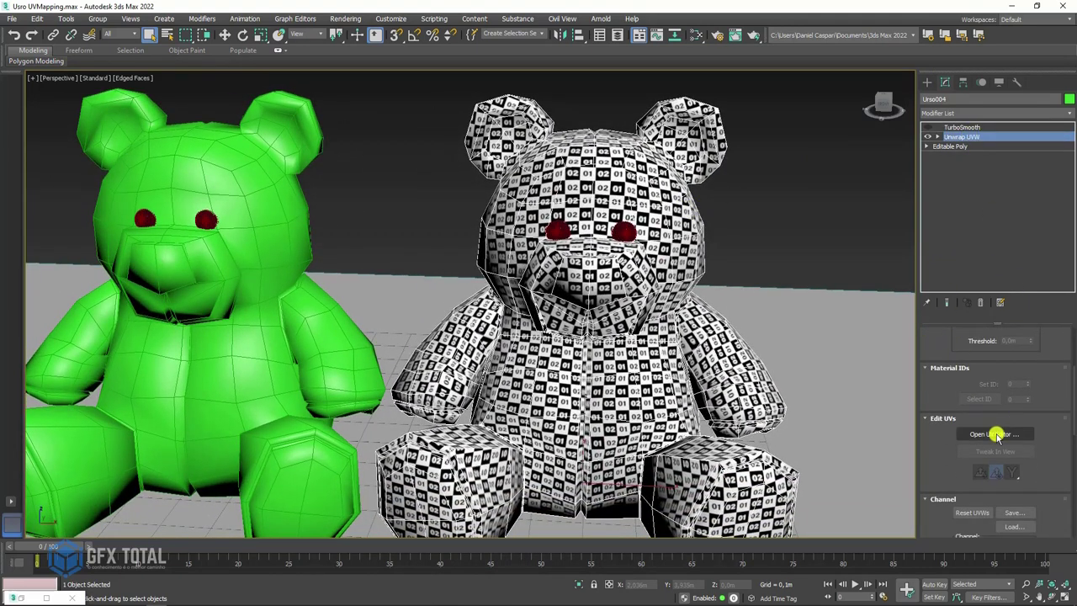
{"action": "left_click", "coordinate": [989, 435]}
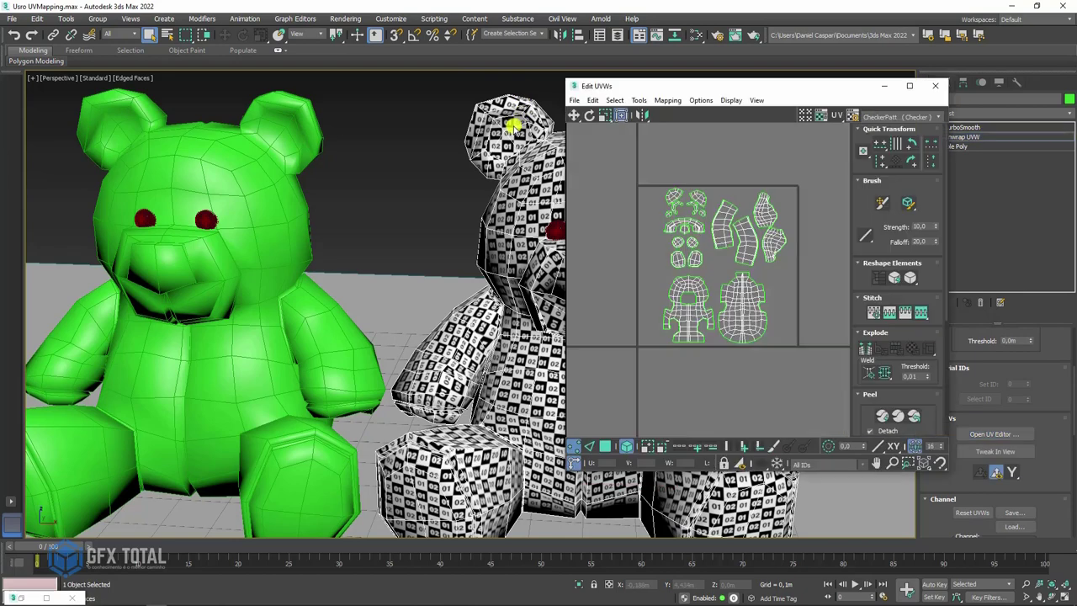
Zoom in on the ear islands and select the whole ear UV piece in element mode
{"action": "middle_click_drag", "start_coordinate": [506, 184], "coordinate": [312, 197]}
{"action": "scroll", "coordinate": [425, 169], "scroll_direction": "up", "scroll_amount": 3}
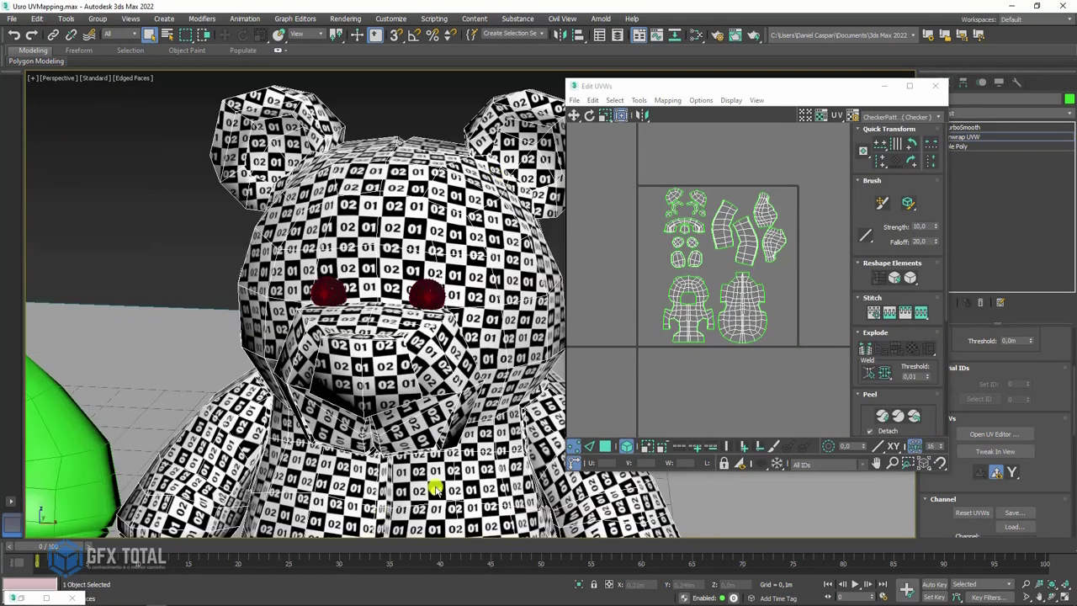
{"action": "scroll", "coordinate": [665, 169], "scroll_direction": "up", "scroll_amount": 2}
{"action": "scroll", "coordinate": [690, 236], "scroll_direction": "up", "scroll_amount": 2}
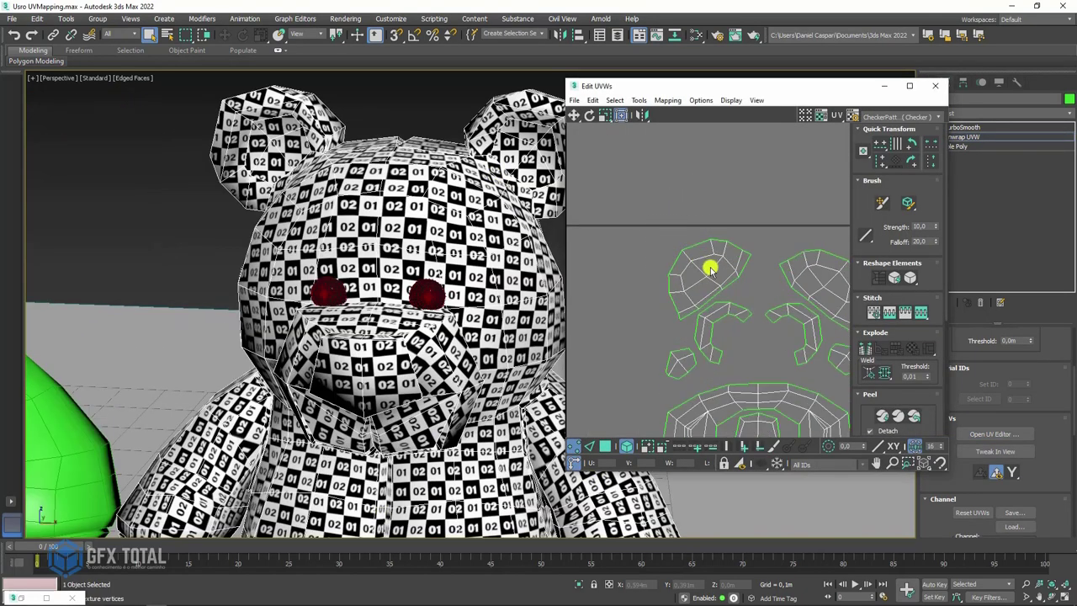
{"action": "left_click", "coordinate": [727, 284]}
{"action": "left_click", "coordinate": [617, 447]}
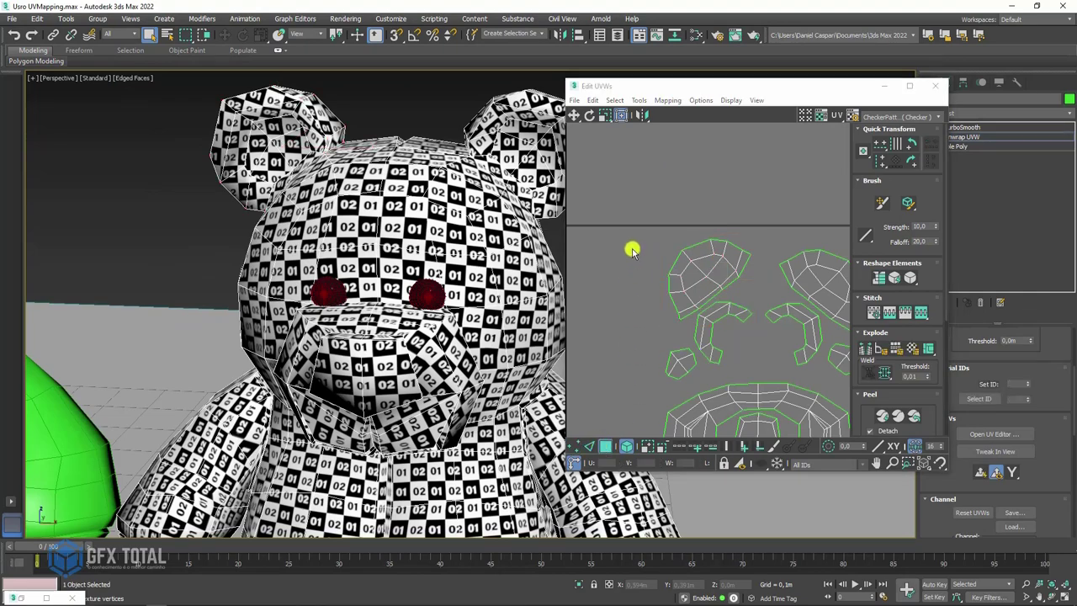
{"action": "left_click", "coordinate": [714, 278]}
Mirror the ear's UV element vertically and inspect the result on the bear
{"action": "middle_click_drag", "start_coordinate": [365, 151], "coordinate": [203, 171], "text": "alt"}
{"action": "scroll", "coordinate": [361, 271], "scroll_direction": "up", "scroll_amount": 3}
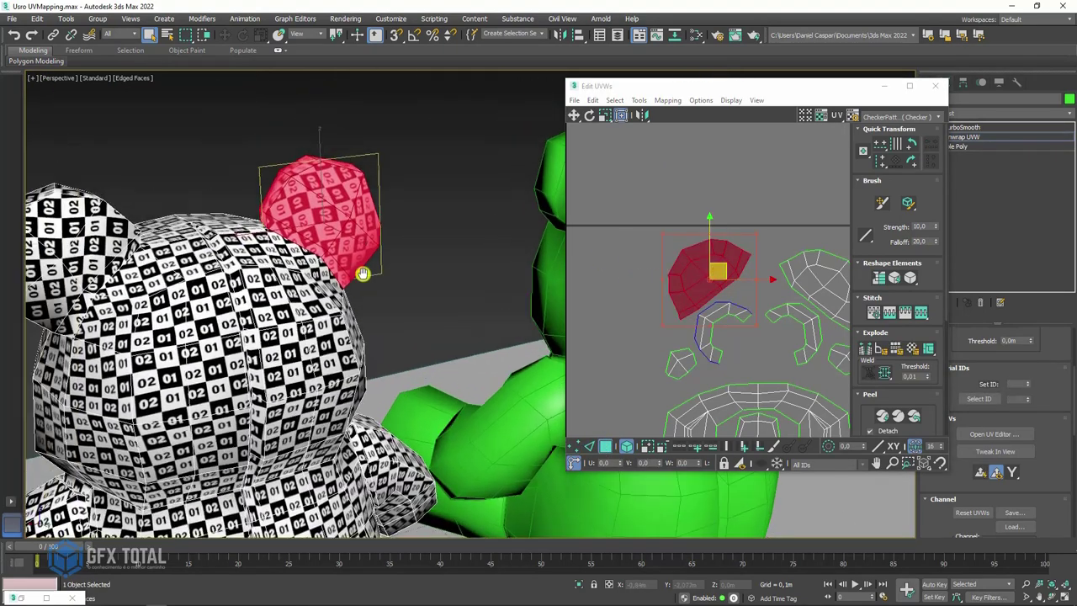
{"action": "scroll", "coordinate": [356, 248], "scroll_direction": "up", "scroll_amount": 3}
{"action": "scroll", "coordinate": [334, 250], "scroll_direction": "up", "scroll_amount": 3}
{"action": "scroll", "coordinate": [337, 206], "scroll_direction": "up", "scroll_amount": 2}
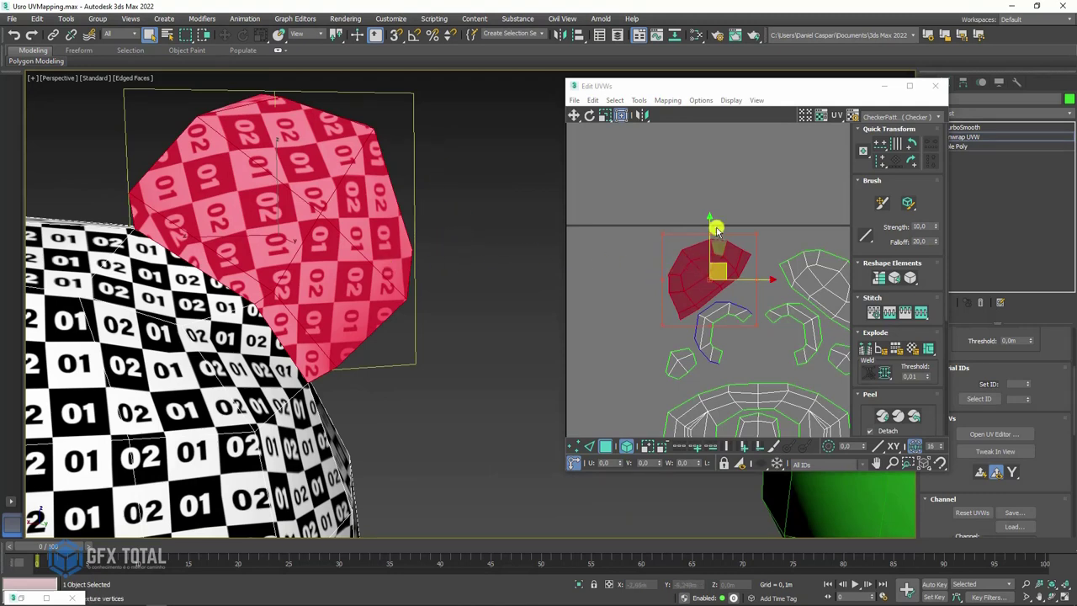
{"action": "left_click", "coordinate": [646, 115]}
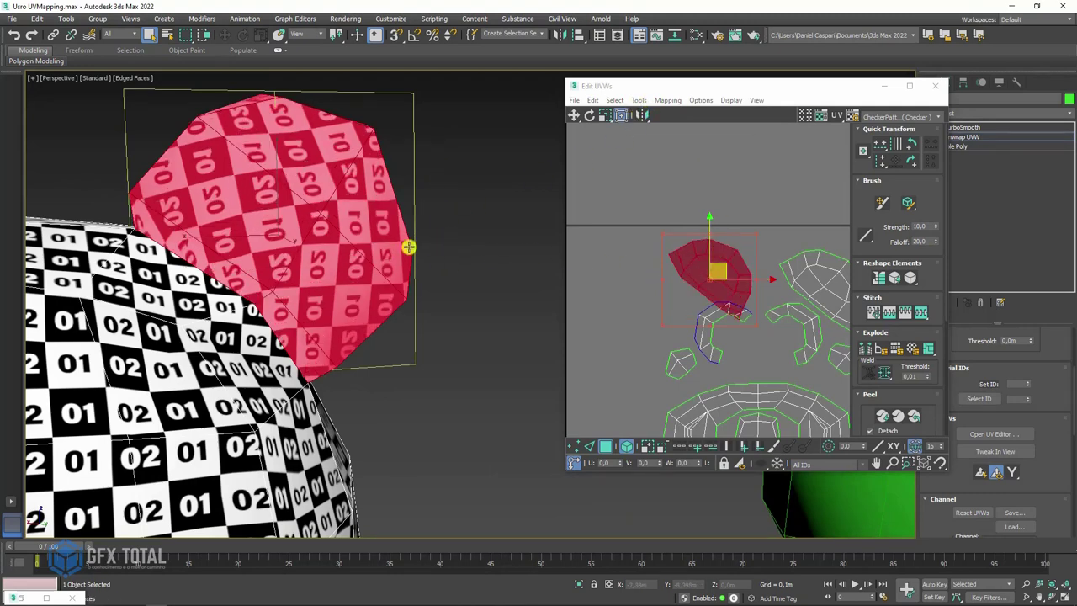
{"action": "middle_click_drag", "start_coordinate": [409, 243], "coordinate": [369, 244], "text": "alt"}
{"action": "mouse_move", "coordinate": [451, 307]}
{"action": "left_mouse_down"}
{"action": "mouse_move", "coordinate": [457, 181]}
{"action": "mouse_move", "coordinate": [460, 202]}
{"action": "left_mouse_up"}
{"action": "mouse_move", "coordinate": [431, 346]}
{"action": "left_mouse_down"}
{"action": "mouse_move", "coordinate": [486, 311]}
{"action": "mouse_move", "coordinate": [500, 367]}
{"action": "left_mouse_up"}
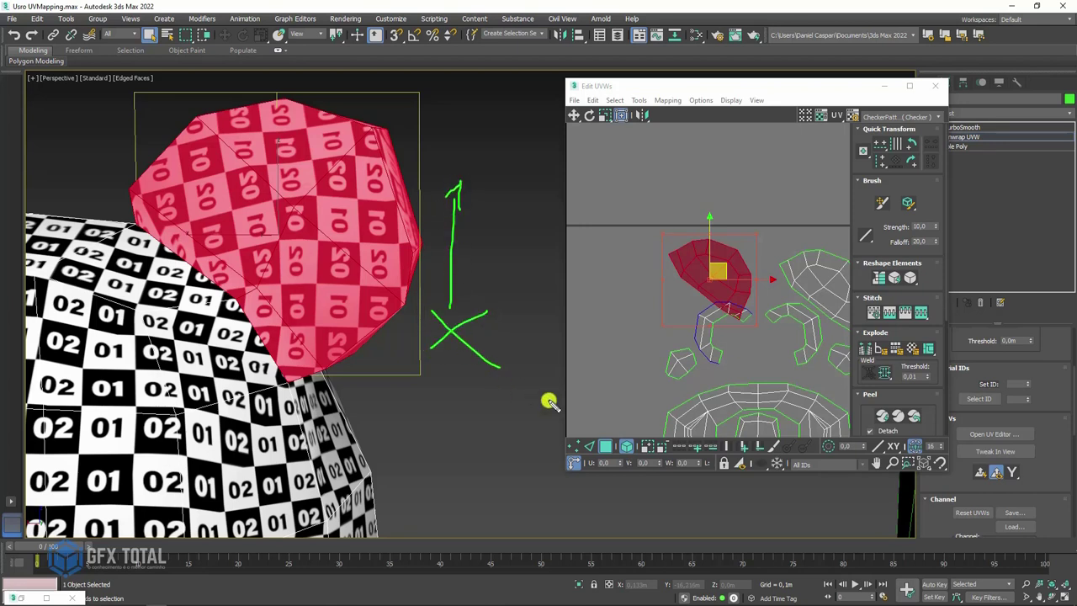
{"action": "key", "text": "Escape"}
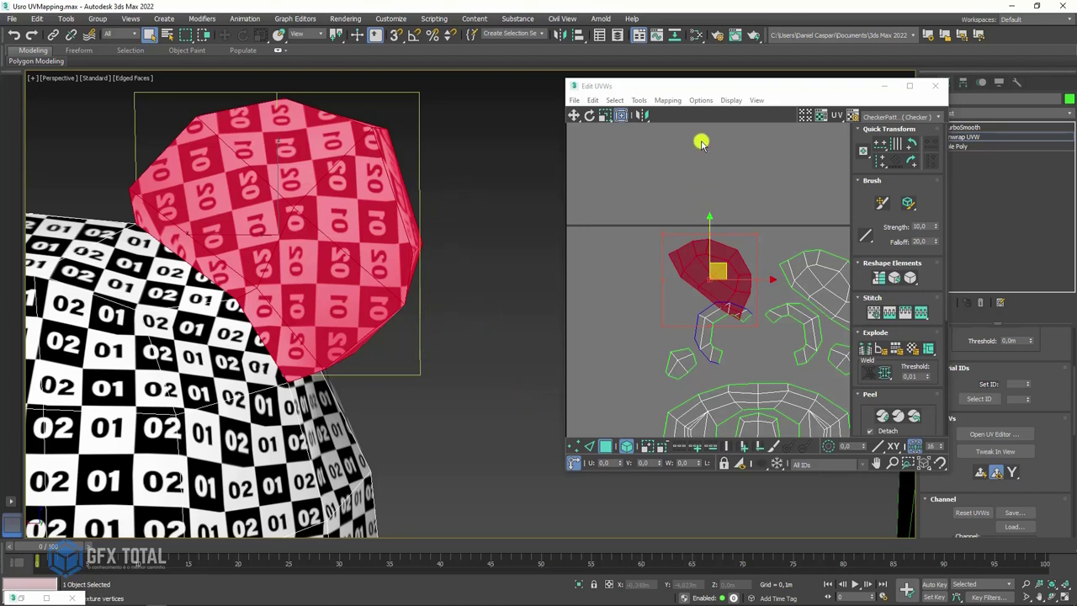
Mirror the ear piece back so its numbers read correctly, frame all UV islands, and orbit the bear
{"action": "left_click", "coordinate": [644, 116]}
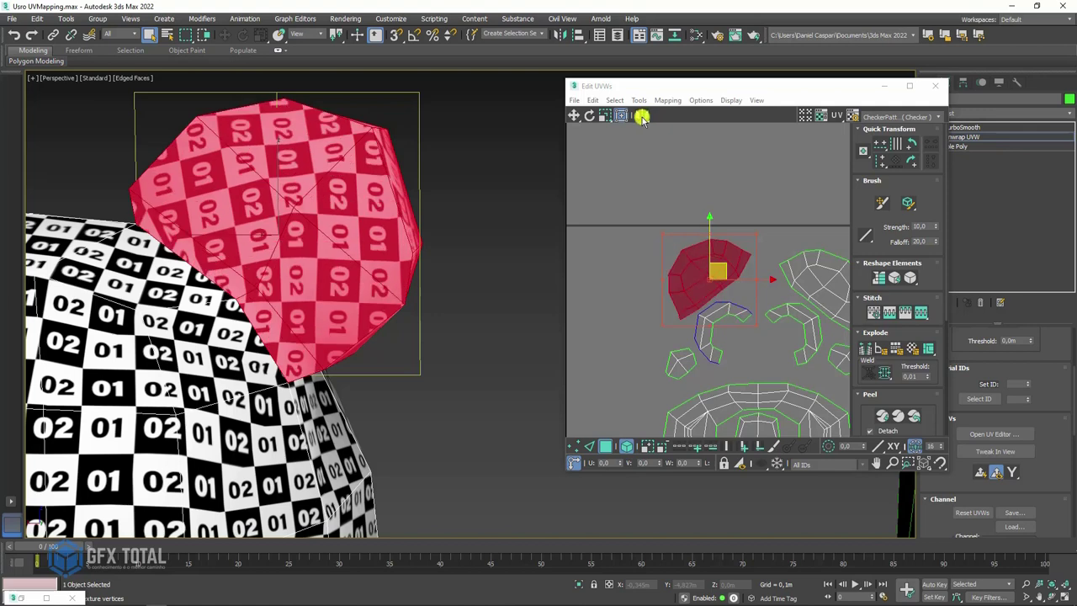
{"action": "scroll", "coordinate": [664, 289], "scroll_direction": "down", "scroll_amount": 2}
{"action": "scroll", "coordinate": [712, 283], "scroll_direction": "down", "scroll_amount": 2}
{"action": "scroll", "coordinate": [760, 317], "scroll_direction": "down", "scroll_amount": 2}
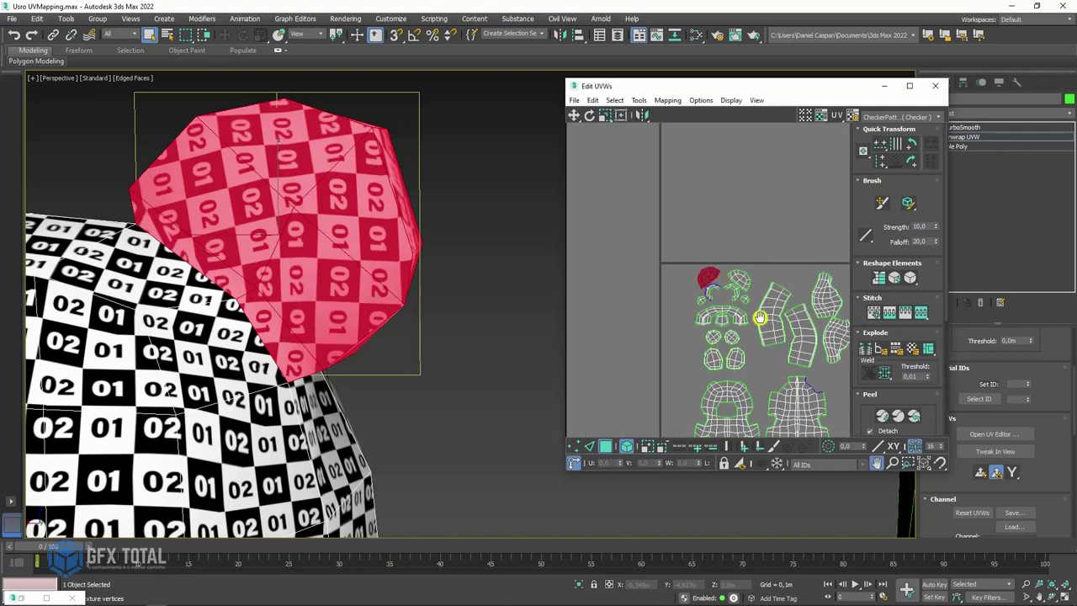
{"action": "middle_click_drag", "start_coordinate": [760, 317], "coordinate": [747, 286]}
{"action": "scroll", "coordinate": [723, 270], "scroll_direction": "down", "scroll_amount": 1}
{"action": "scroll", "coordinate": [346, 274], "scroll_direction": "down", "scroll_amount": 2}
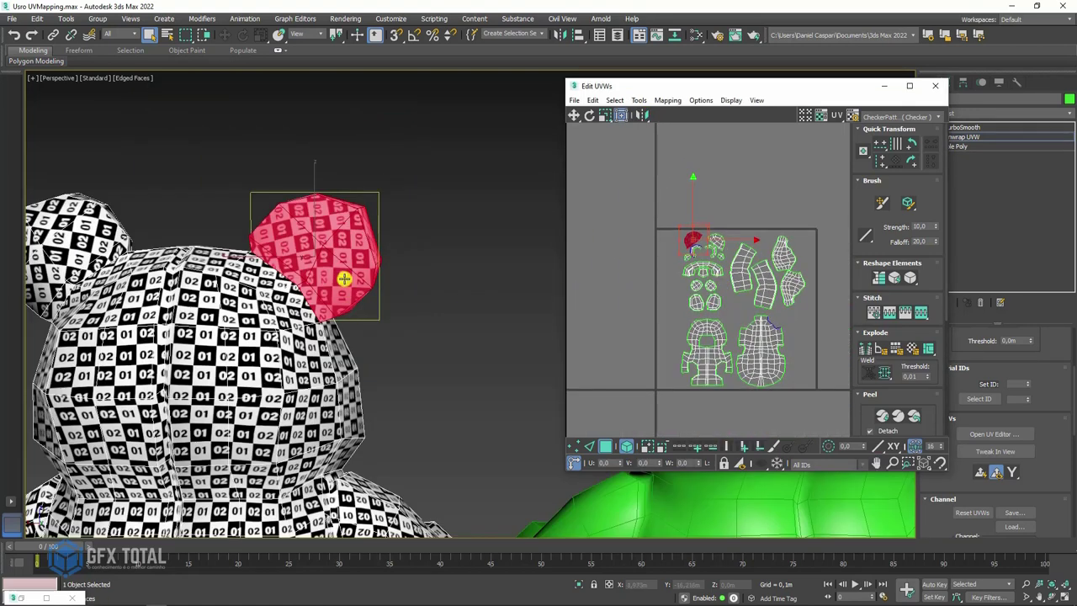
{"action": "scroll", "coordinate": [338, 343], "scroll_direction": "down", "scroll_amount": 2}
{"action": "scroll", "coordinate": [328, 318], "scroll_direction": "down", "scroll_amount": 2}
{"action": "mouse_move", "coordinate": [329, 317]}
{"action": "middle_mouse_down", "text": "alt"}
{"action": "mouse_move", "coordinate": [385, 300]}
{"action": "mouse_move", "coordinate": [525, 312]}
{"action": "mouse_move", "coordinate": [548, 334]}
{"action": "mouse_move", "coordinate": [495, 358]}
{"action": "mouse_move", "coordinate": [652, 243]}
{"action": "middle_mouse_up", "text": "alt"}
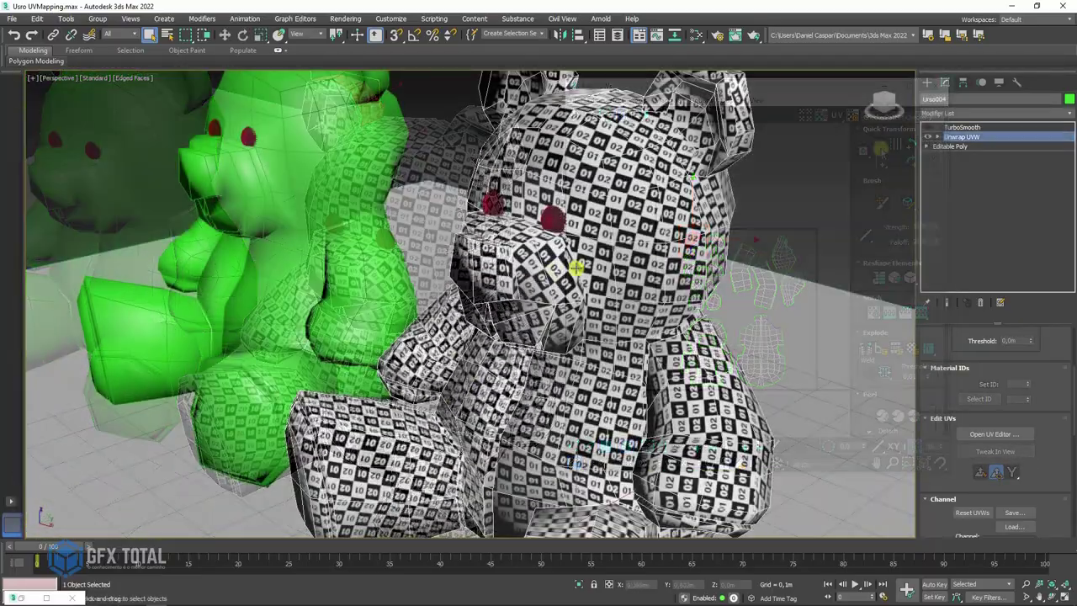
{"action": "mouse_move", "coordinate": [578, 266]}
{"action": "middle_mouse_down", "text": "alt"}
{"action": "mouse_move", "coordinate": [479, 257]}
{"action": "mouse_move", "coordinate": [533, 275]}
{"action": "mouse_move", "coordinate": [615, 255]}
{"action": "mouse_move", "coordinate": [558, 378]}
{"action": "middle_mouse_up", "text": "alt"}
{"action": "scroll", "coordinate": [602, 267], "scroll_direction": "down", "scroll_amount": 2}
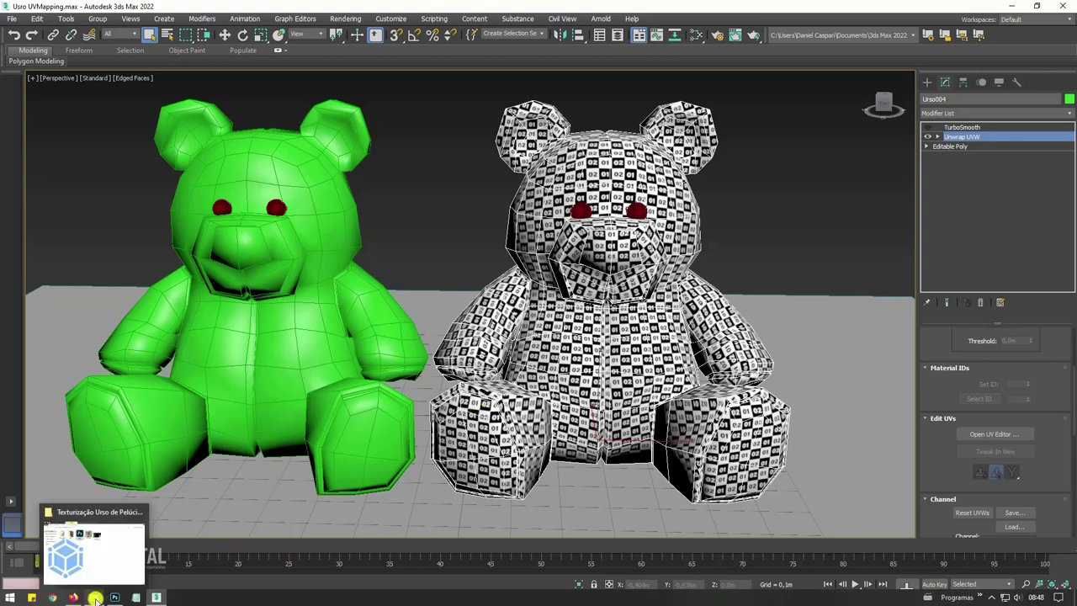
Drag UVW.jpg from the Texturas folder in File Explorer into Photoshop to open it
{"action": "left_click", "coordinate": [108, 595]}
{"action": "mouse_move", "coordinate": [414, 416]}
{"action": "left_mouse_down"}
{"action": "mouse_move", "coordinate": [581, 259]}
{"action": "mouse_move", "coordinate": [593, 174]}
{"action": "left_mouse_up"}
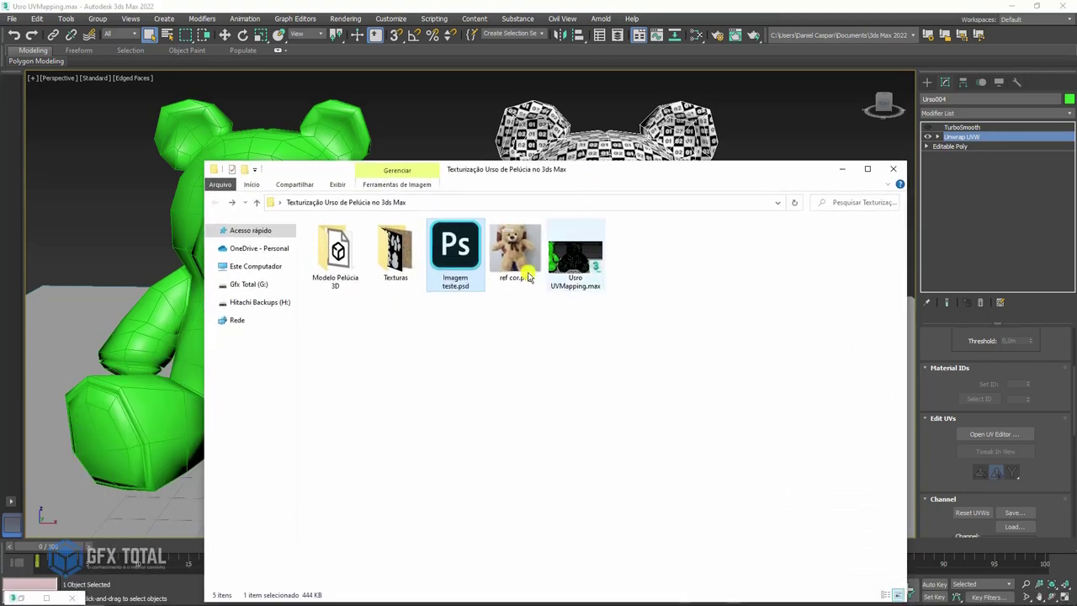
{"action": "double_click", "coordinate": [395, 248]}
{"action": "left_click", "coordinate": [462, 248]}
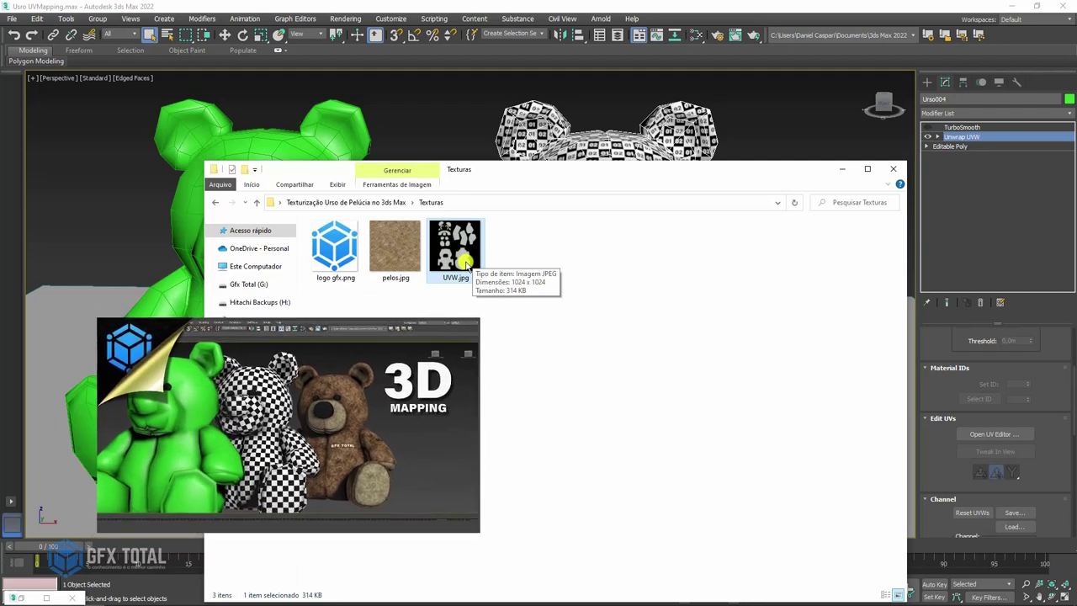
{"action": "mouse_move", "coordinate": [444, 246]}
{"action": "left_mouse_down"}
{"action": "mouse_move", "coordinate": [450, 465]}
{"action": "mouse_move", "coordinate": [124, 597]}
{"action": "mouse_move", "coordinate": [594, 42]}
{"action": "left_mouse_up"}
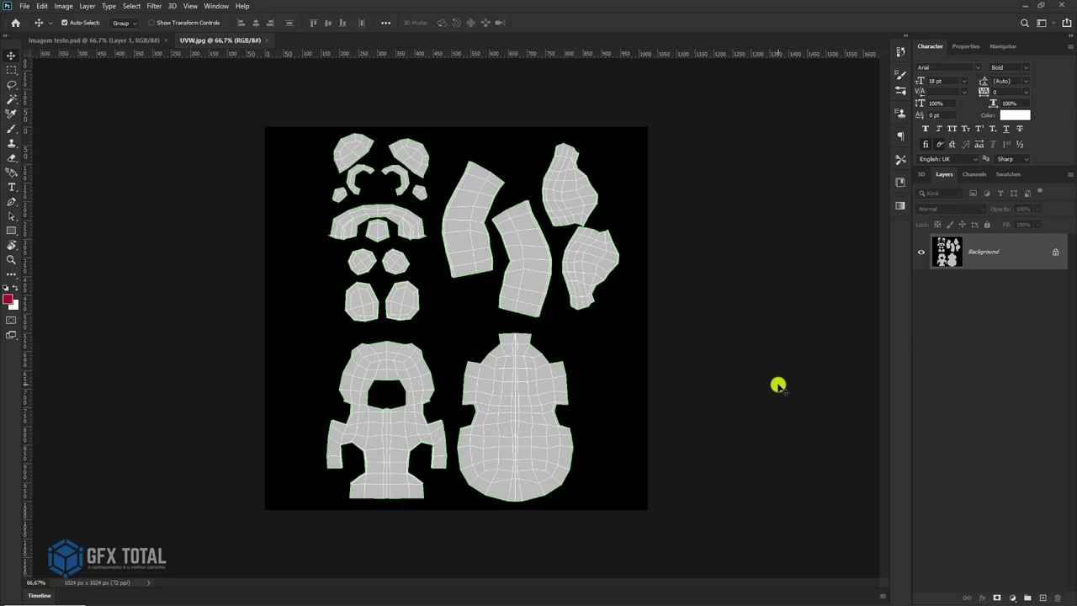
Save the UV layout image as textura.psd in Photoshop PSD format
{"action": "key", "text": "ctrl+s"}
{"action": "type", "text": "textura"}
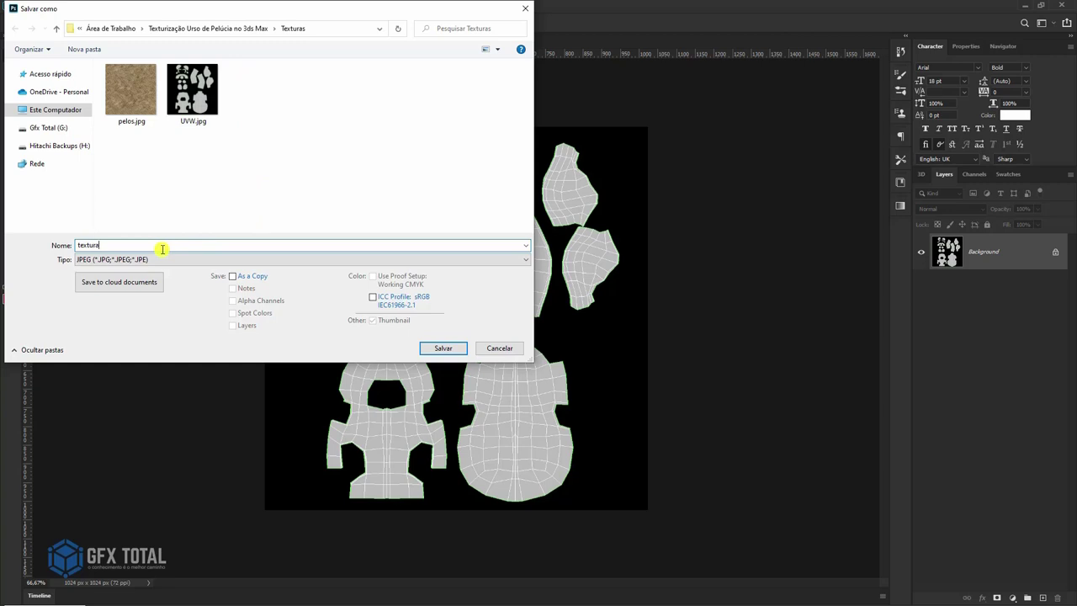
{"action": "key", "text": "Tab"}
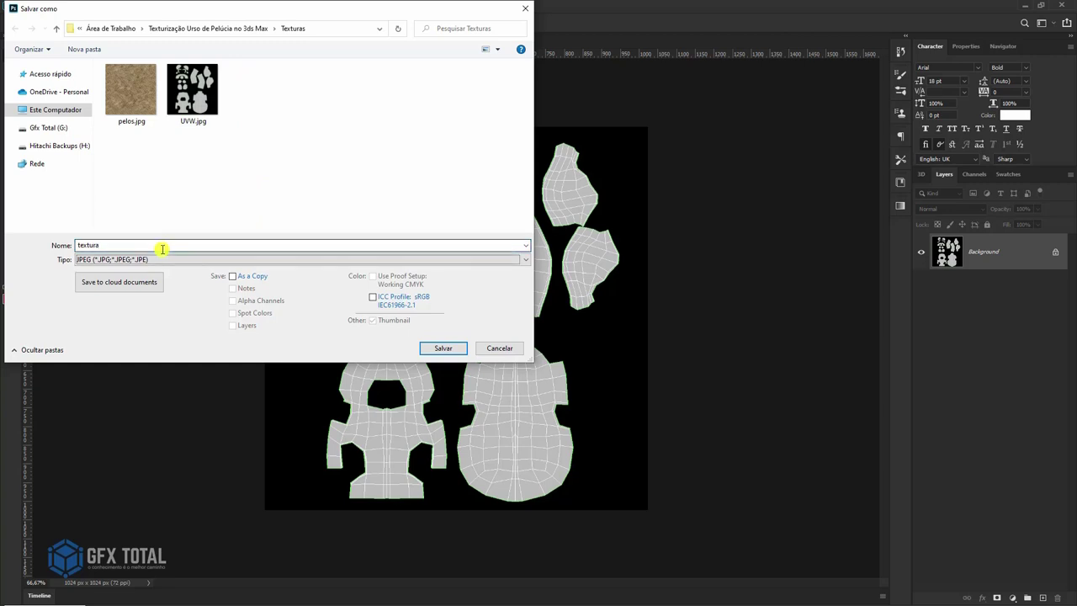
{"action": "key", "text": "alt+Down"}
{"action": "key", "text": "Up"}
{"action": "key", "text": "Up"}
{"action": "key", "text": "Up"}
{"action": "key", "text": "Up"}
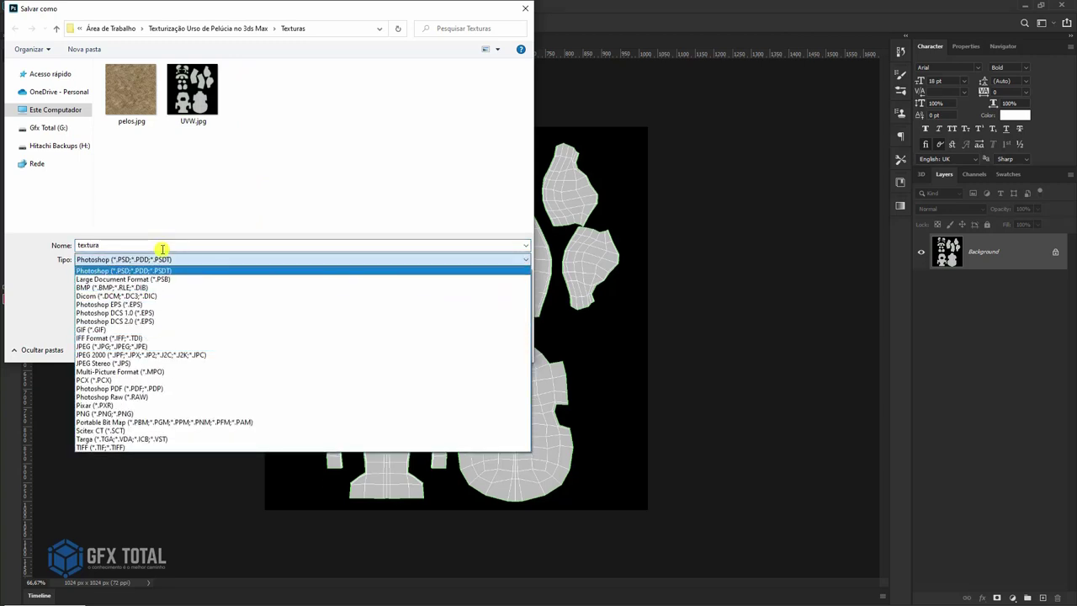
{"action": "key", "text": "Return"}
{"action": "key", "text": "Return"}
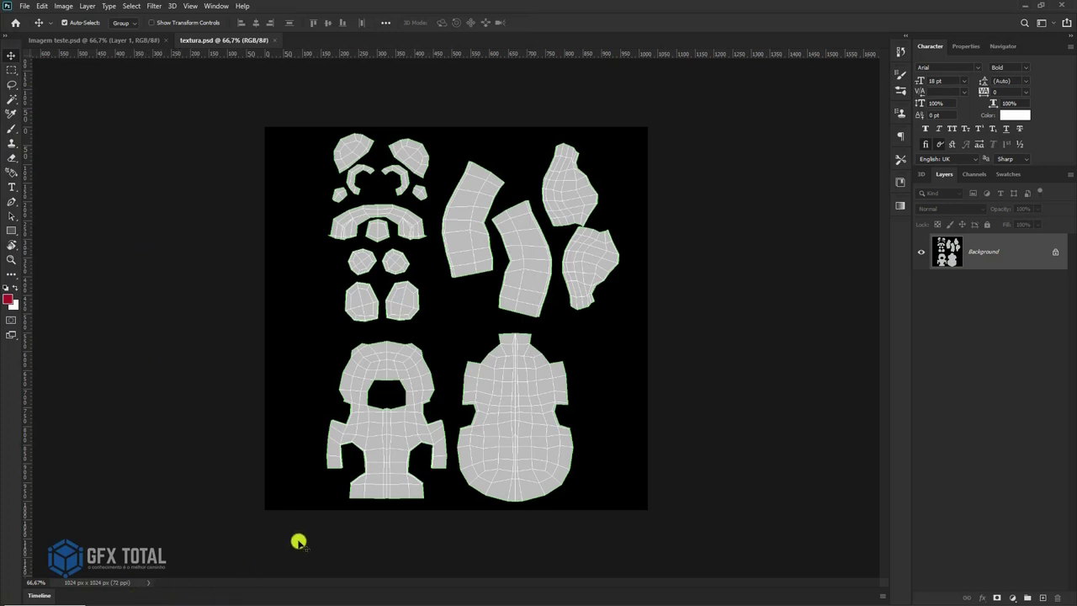
Select textura.psd in the folder, then move the Checker and bitmap nodes aside in the Slate Material Editor
{"action": "key", "text": "alt+Tab"}
{"action": "mouse_move", "coordinate": [539, 598]}
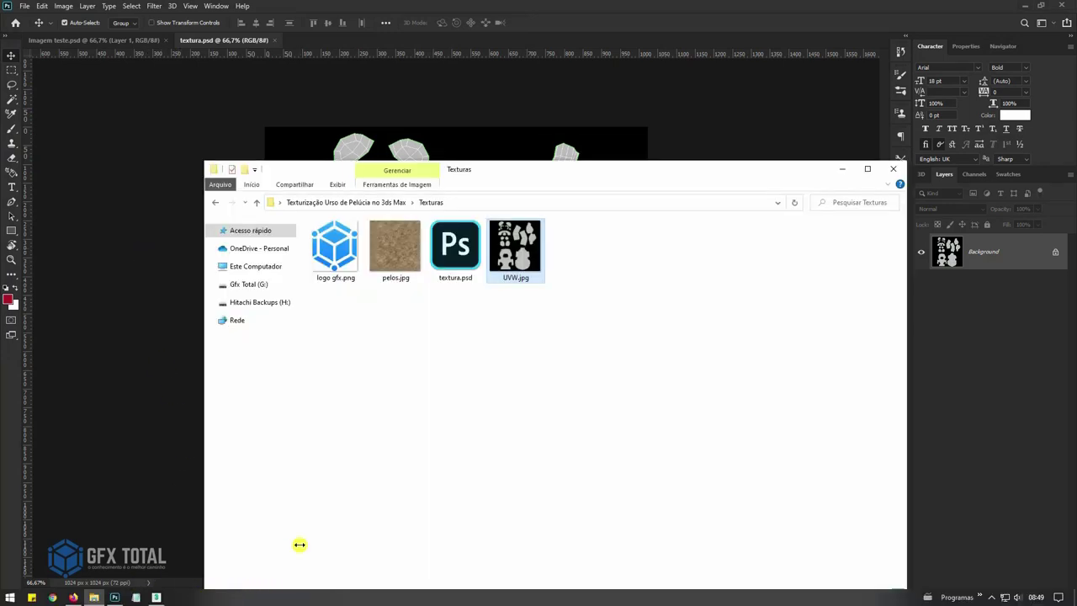
{"action": "left_click", "coordinate": [473, 244]}
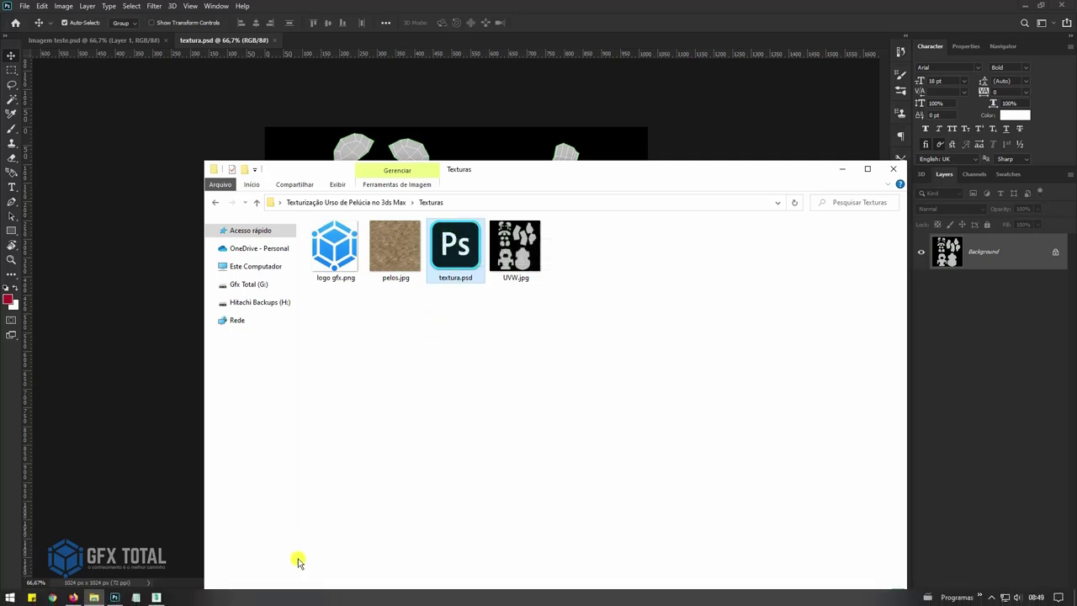
{"action": "left_click", "coordinate": [156, 597]}
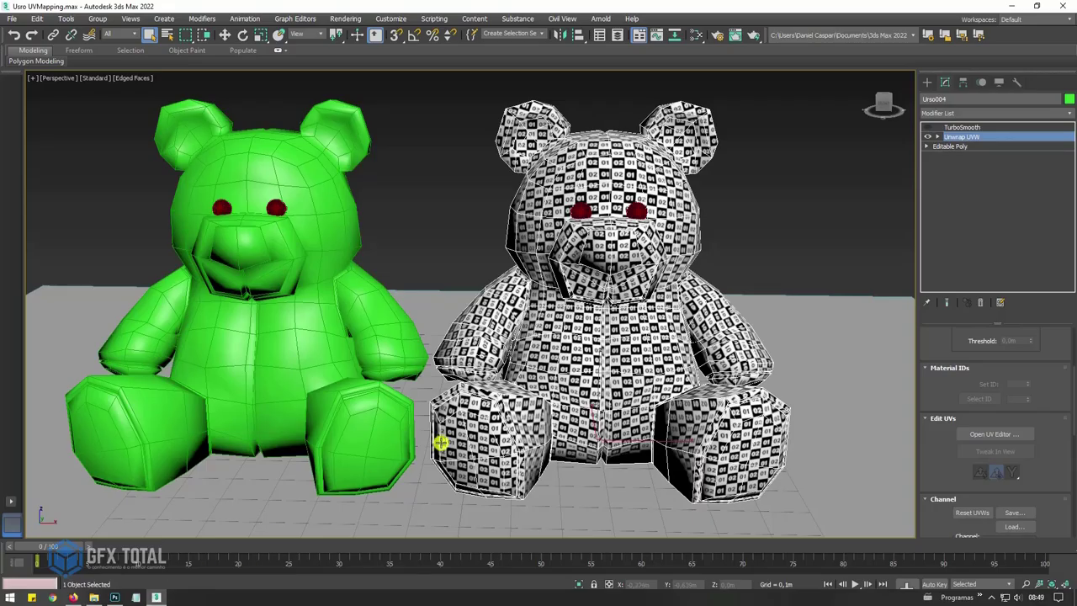
{"action": "left_click", "coordinate": [696, 35]}
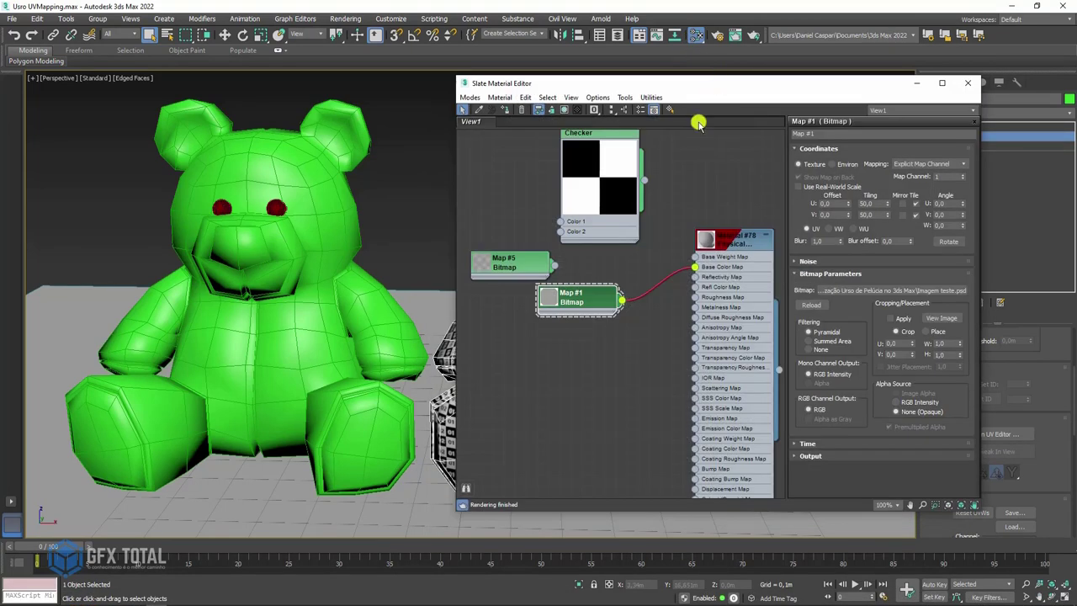
{"action": "mouse_move", "coordinate": [587, 321]}
{"action": "left_mouse_down"}
{"action": "mouse_move", "coordinate": [571, 313]}
{"action": "mouse_move", "coordinate": [557, 195]}
{"action": "mouse_move", "coordinate": [555, 212]}
{"action": "left_mouse_up"}
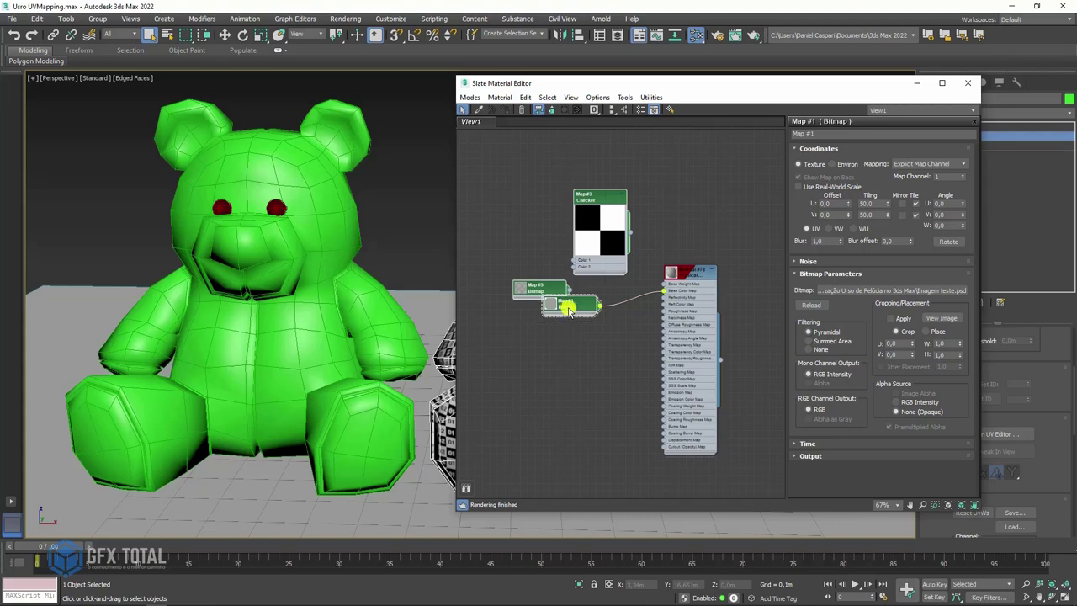
{"action": "left_click_drag", "start_coordinate": [570, 305], "coordinate": [562, 200]}
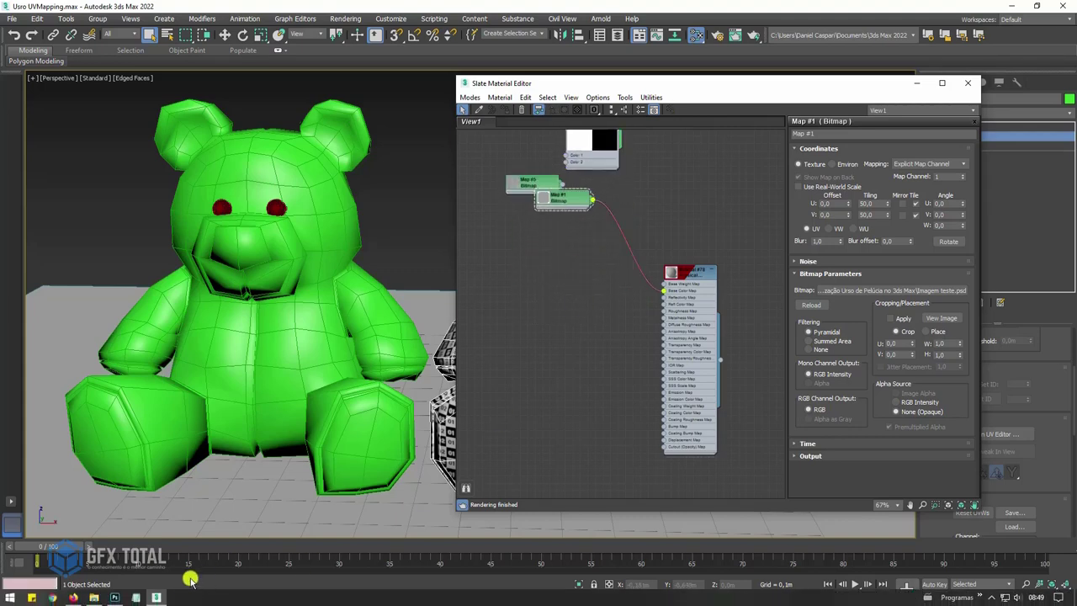
Add textura.psd as bitmap Map #2 and wire it to the material's Base Color Map
{"action": "left_click", "coordinate": [94, 598]}
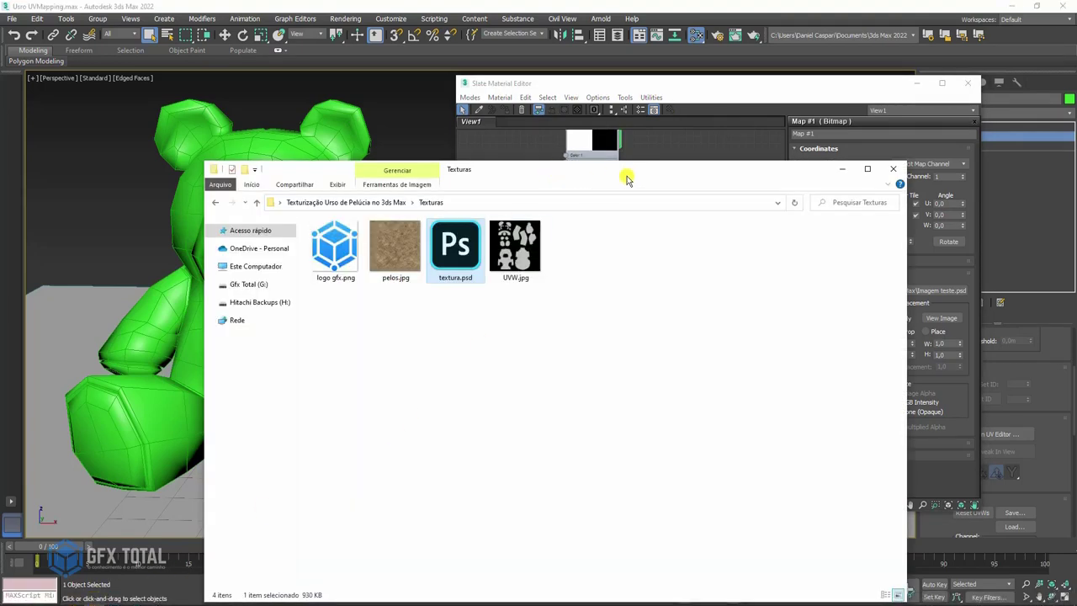
{"action": "left_click_drag", "start_coordinate": [625, 174], "coordinate": [673, 361]}
{"action": "left_click_drag", "start_coordinate": [551, 270], "coordinate": [621, 280]}
{"action": "scroll", "coordinate": [572, 272], "scroll_direction": "up", "scroll_amount": 2}
{"action": "middle_click_drag", "start_coordinate": [663, 298], "coordinate": [553, 262]}
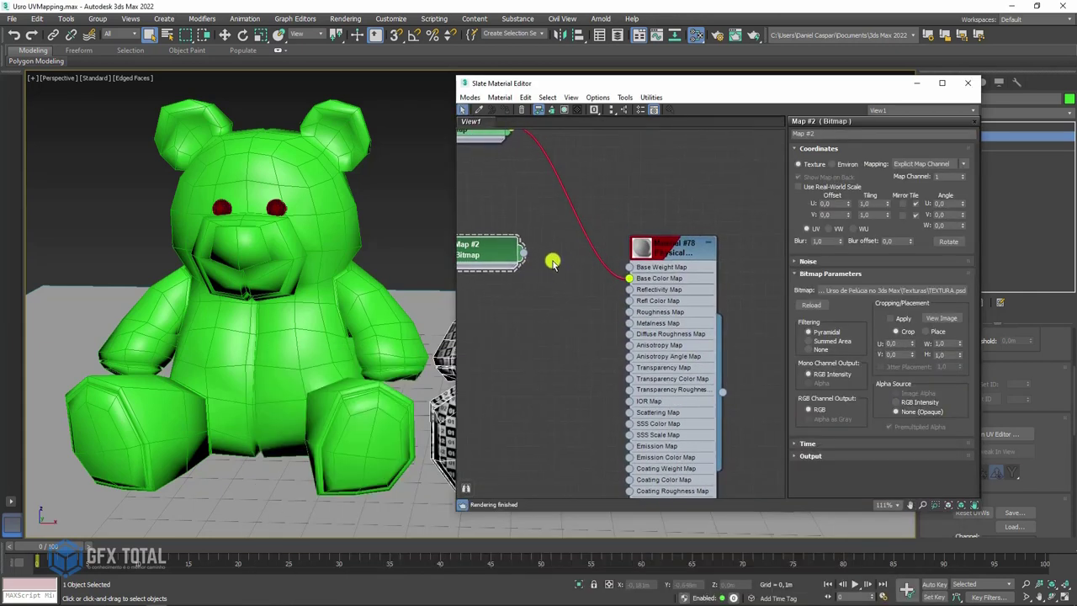
{"action": "left_click_drag", "start_coordinate": [548, 246], "coordinate": [630, 280]}
Inspect the bear's head with plain shading and no edges, then return to Photoshop
{"action": "scroll", "coordinate": [589, 278], "scroll_direction": "down", "scroll_amount": 3}
{"action": "scroll", "coordinate": [241, 236], "scroll_direction": "down", "scroll_amount": 3}
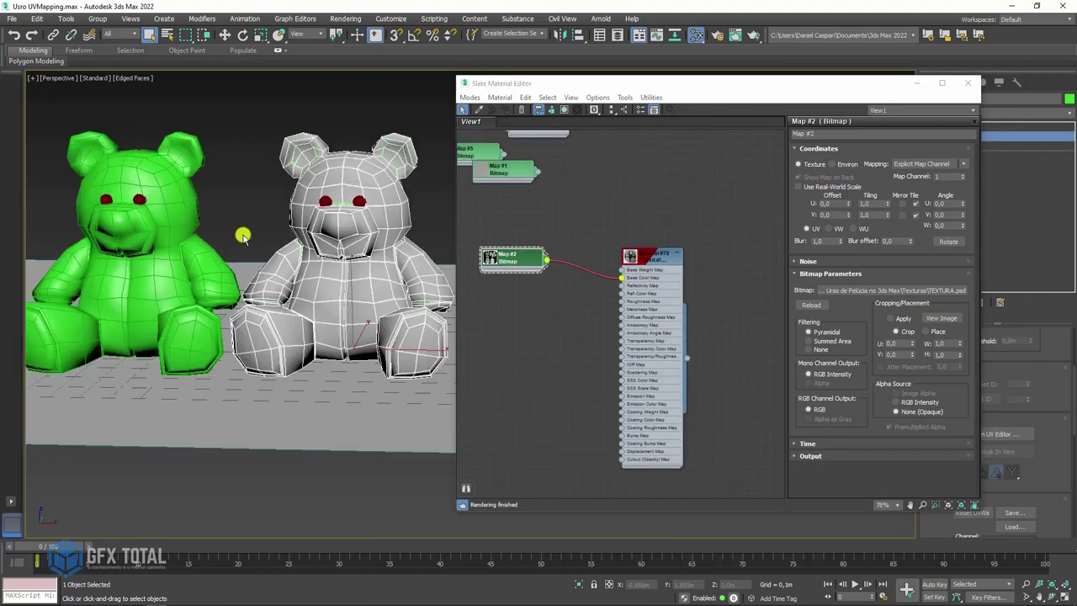
{"action": "middle_click_drag", "start_coordinate": [241, 235], "coordinate": [279, 270], "text": "alt"}
{"action": "scroll", "coordinate": [265, 284], "scroll_direction": "up", "scroll_amount": 3}
{"action": "scroll", "coordinate": [283, 236], "scroll_direction": "up", "scroll_amount": 2}
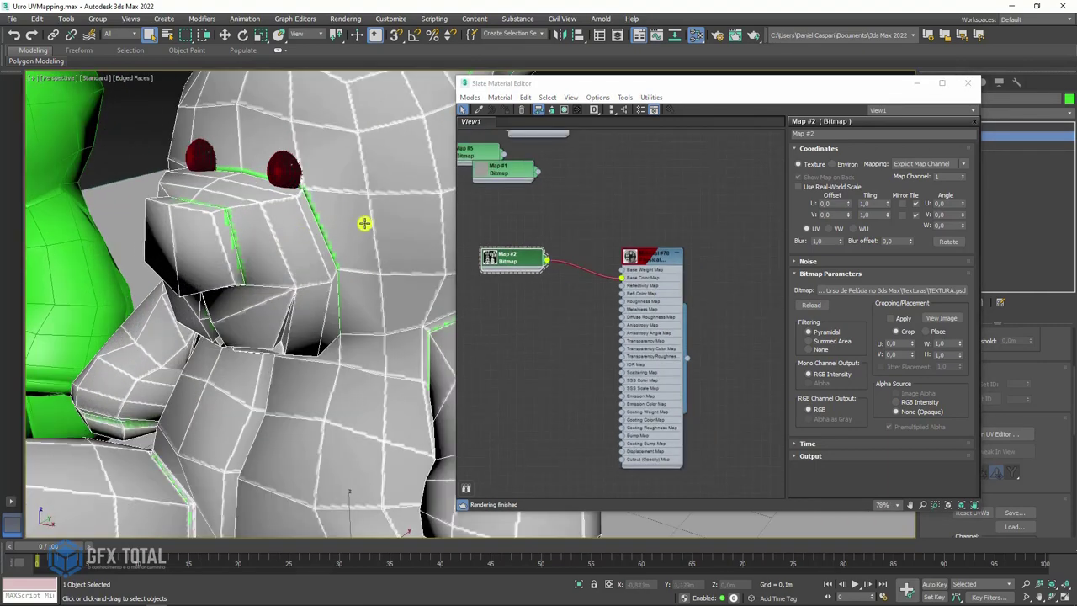
{"action": "scroll", "coordinate": [366, 224], "scroll_direction": "up", "scroll_amount": 2}
{"action": "scroll", "coordinate": [303, 210], "scroll_direction": "down", "scroll_amount": 2}
{"action": "middle_click_drag", "start_coordinate": [306, 207], "coordinate": [447, 228], "text": "alt"}
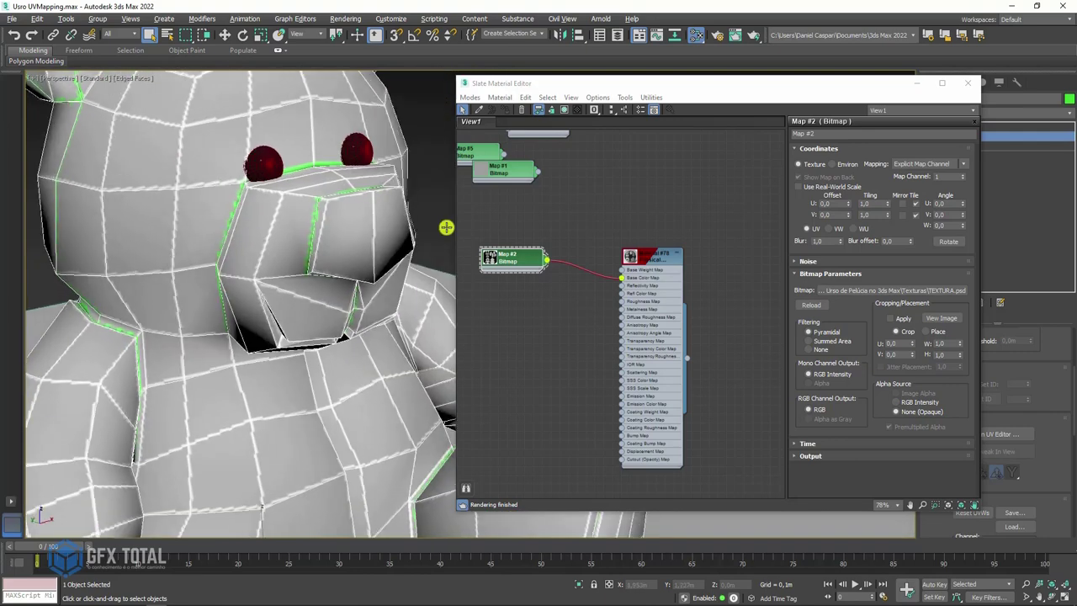
{"action": "scroll", "coordinate": [315, 193], "scroll_direction": "up", "scroll_amount": 2}
{"action": "middle_click_drag", "start_coordinate": [315, 193], "coordinate": [324, 252], "text": "alt"}
{"action": "key", "text": "shift+F3"}
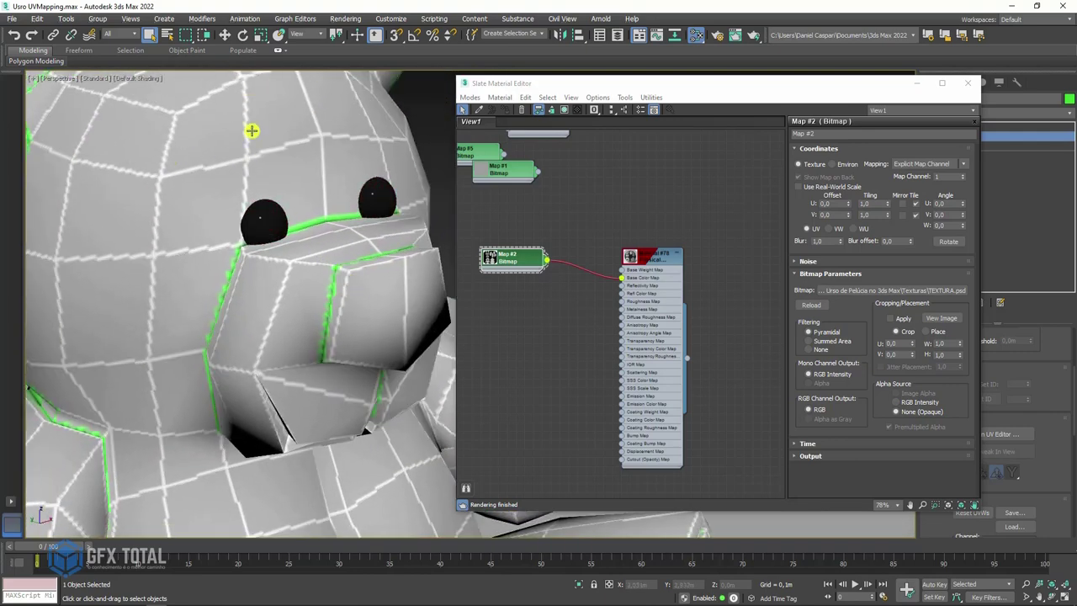
{"action": "scroll", "coordinate": [348, 234], "scroll_direction": "down", "scroll_amount": 2}
{"action": "scroll", "coordinate": [316, 256], "scroll_direction": "down", "scroll_amount": 2}
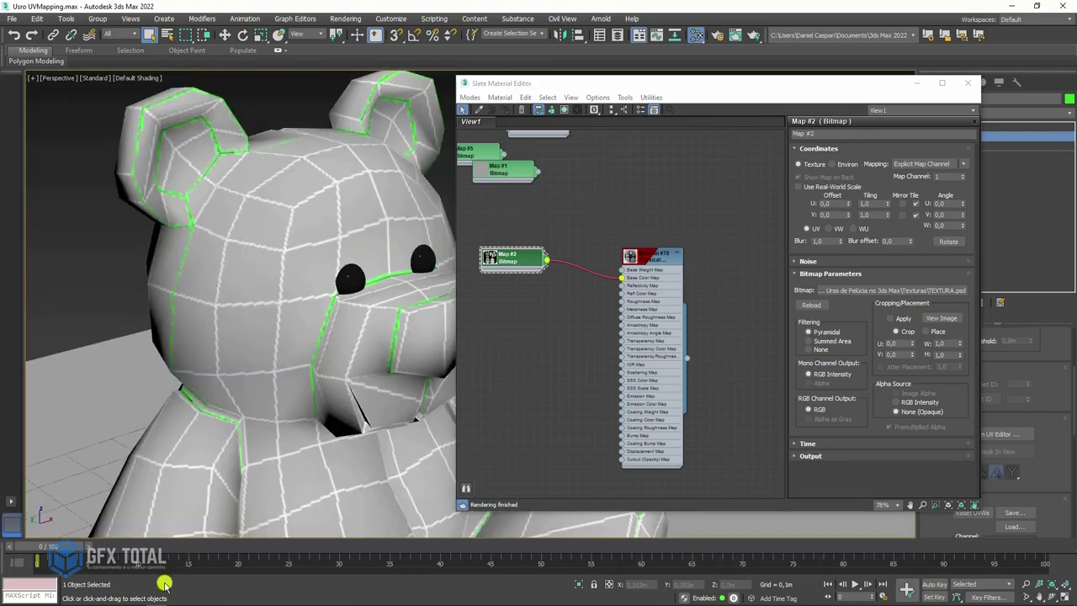
{"action": "left_click", "coordinate": [123, 594]}
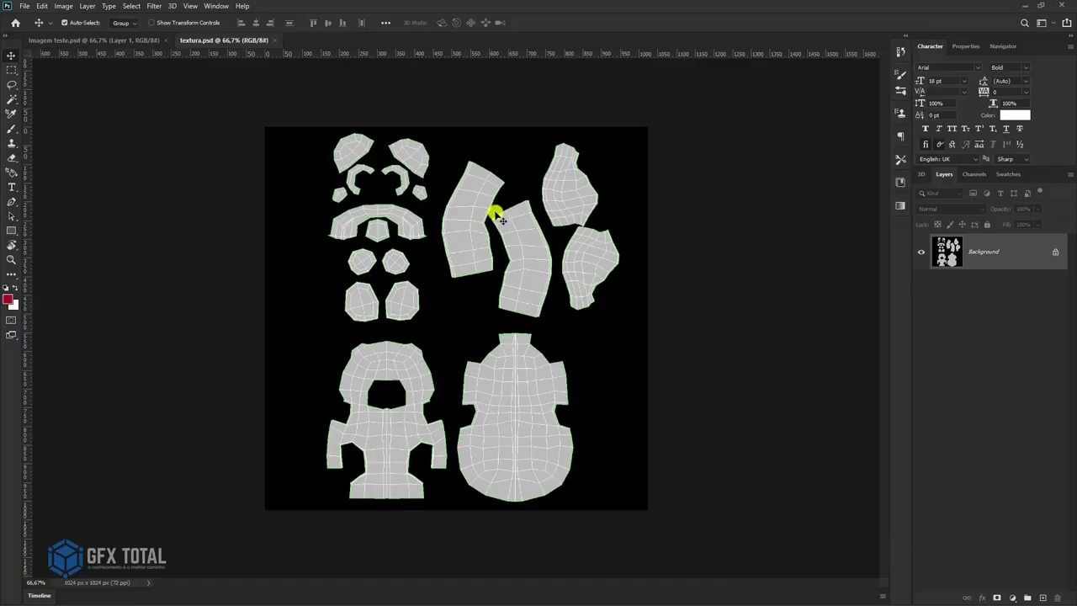
Zoom to the nose UV piece and paint it red on a new layer
{"action": "key", "text": "z"}
{"action": "mouse_move", "coordinate": [394, 409]}
{"action": "left_mouse_down"}
{"action": "mouse_move", "coordinate": [474, 525]}
{"action": "mouse_move", "coordinate": [372, 381]}
{"action": "left_mouse_up"}
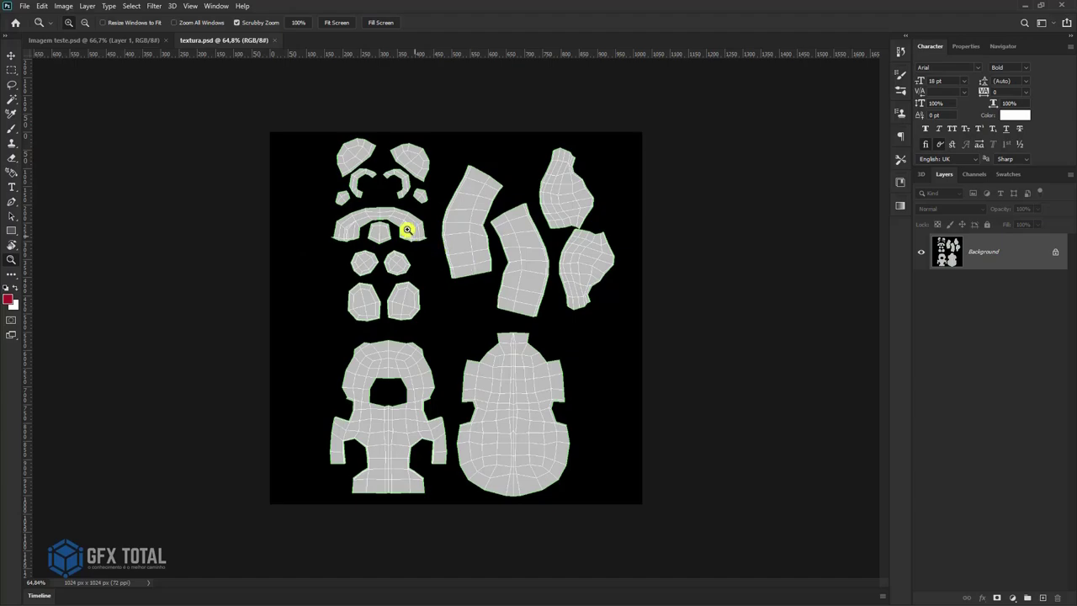
{"action": "mouse_move", "coordinate": [363, 205]}
{"action": "left_mouse_down"}
{"action": "mouse_move", "coordinate": [423, 301]}
{"action": "mouse_move", "coordinate": [482, 358]}
{"action": "left_mouse_up"}
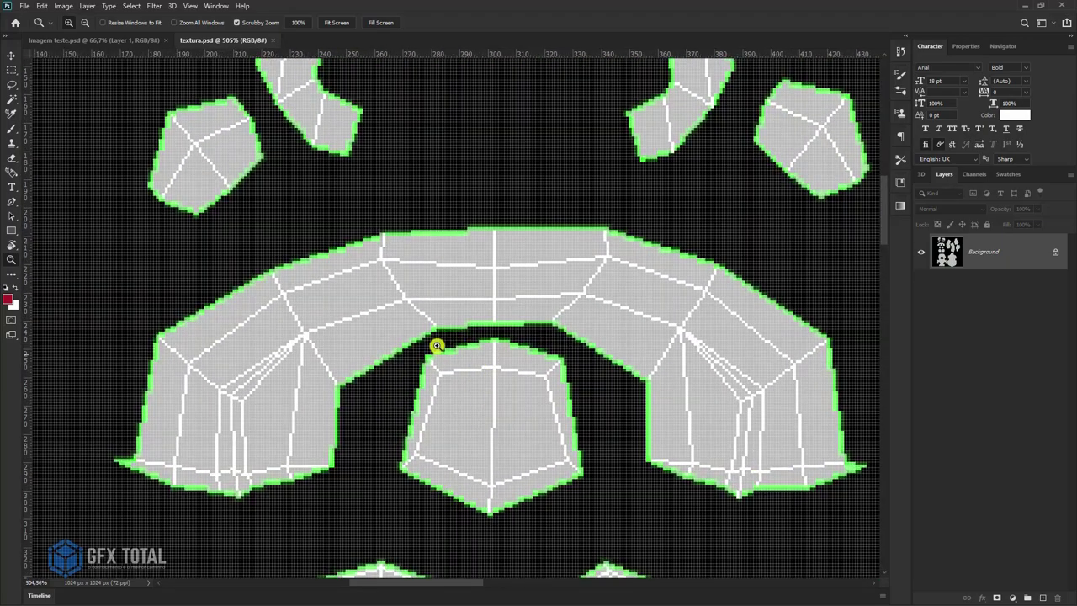
{"action": "mouse_move", "coordinate": [578, 480]}
{"action": "left_mouse_down"}
{"action": "mouse_move", "coordinate": [553, 433]}
{"action": "mouse_move", "coordinate": [446, 338]}
{"action": "left_mouse_up"}
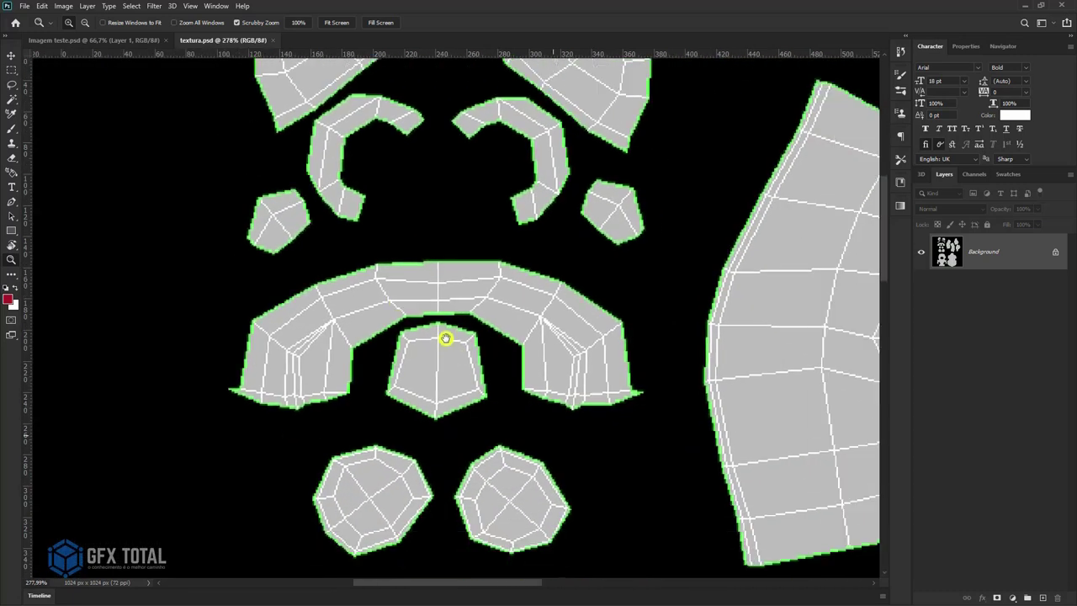
{"action": "left_click", "coordinate": [14, 131]}
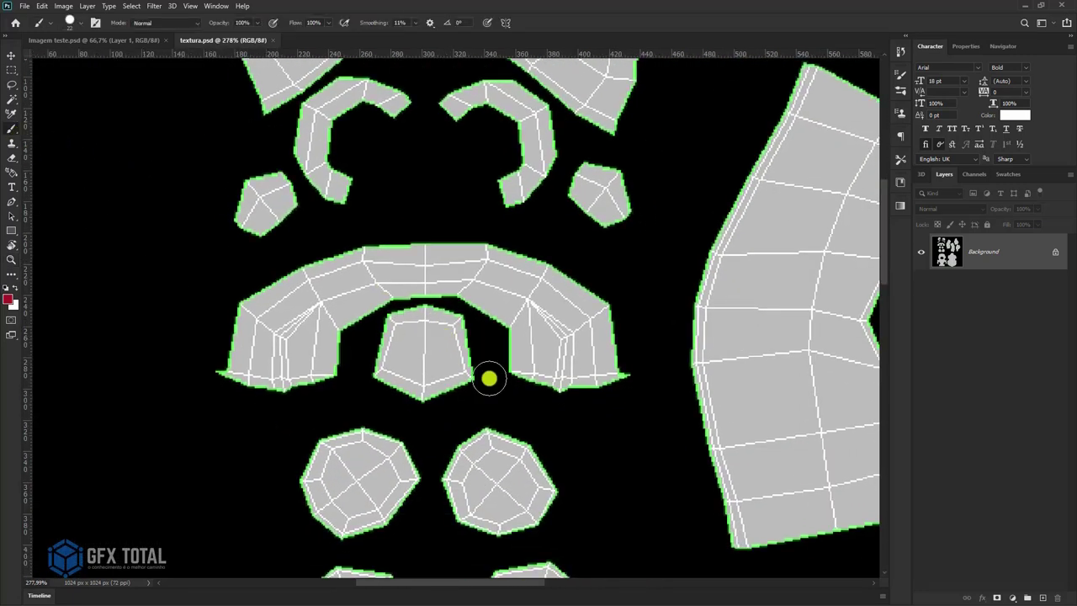
{"action": "left_click", "coordinate": [1044, 599]}
{"action": "mouse_move", "coordinate": [373, 368]}
{"action": "left_mouse_down"}
{"action": "mouse_move", "coordinate": [419, 391]}
{"action": "mouse_move", "coordinate": [457, 380]}
{"action": "mouse_move", "coordinate": [449, 320]}
{"action": "mouse_move", "coordinate": [387, 328]}
{"action": "mouse_move", "coordinate": [399, 351]}
{"action": "mouse_move", "coordinate": [438, 344]}
{"action": "left_mouse_up"}
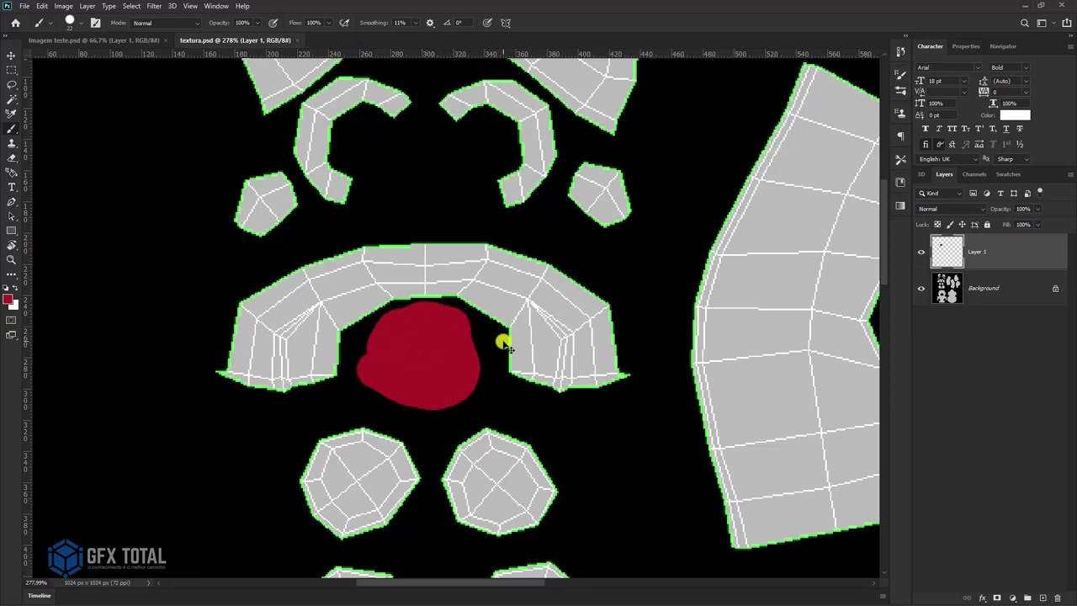
Check the red nose on the bear in 3ds Max, then return to Photoshop
{"action": "key", "text": "alt+Tab"}
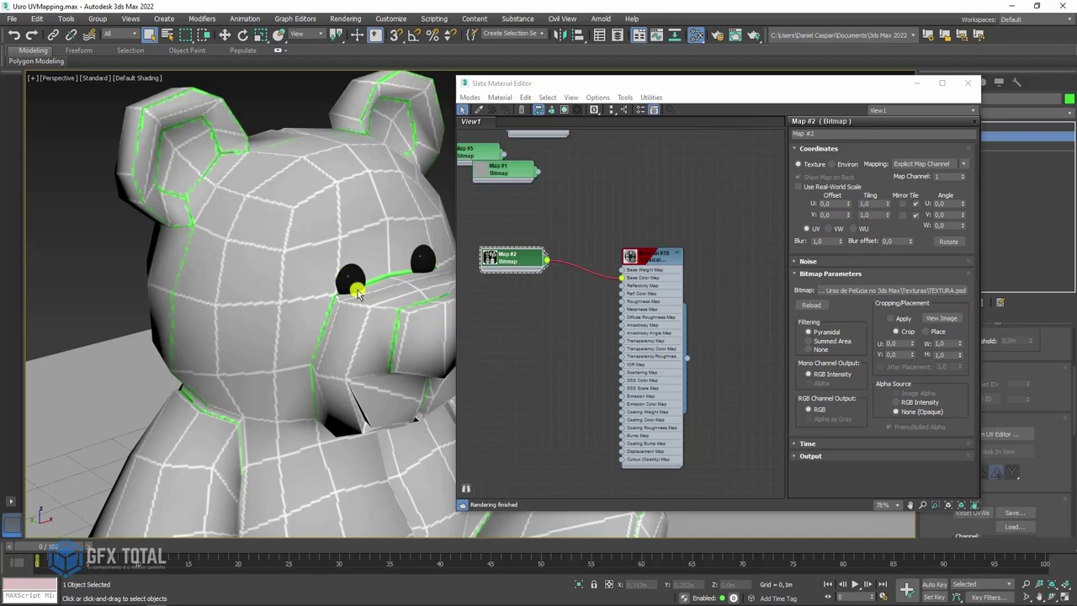
{"action": "mouse_move", "coordinate": [357, 291]}
{"action": "middle_mouse_down", "text": "alt"}
{"action": "mouse_move", "coordinate": [281, 305]}
{"action": "mouse_move", "coordinate": [306, 260]}
{"action": "mouse_move", "coordinate": [189, 264]}
{"action": "mouse_move", "coordinate": [309, 272]}
{"action": "mouse_move", "coordinate": [382, 332]}
{"action": "middle_mouse_up", "text": "alt"}
{"action": "key", "text": "alt+Tab"}
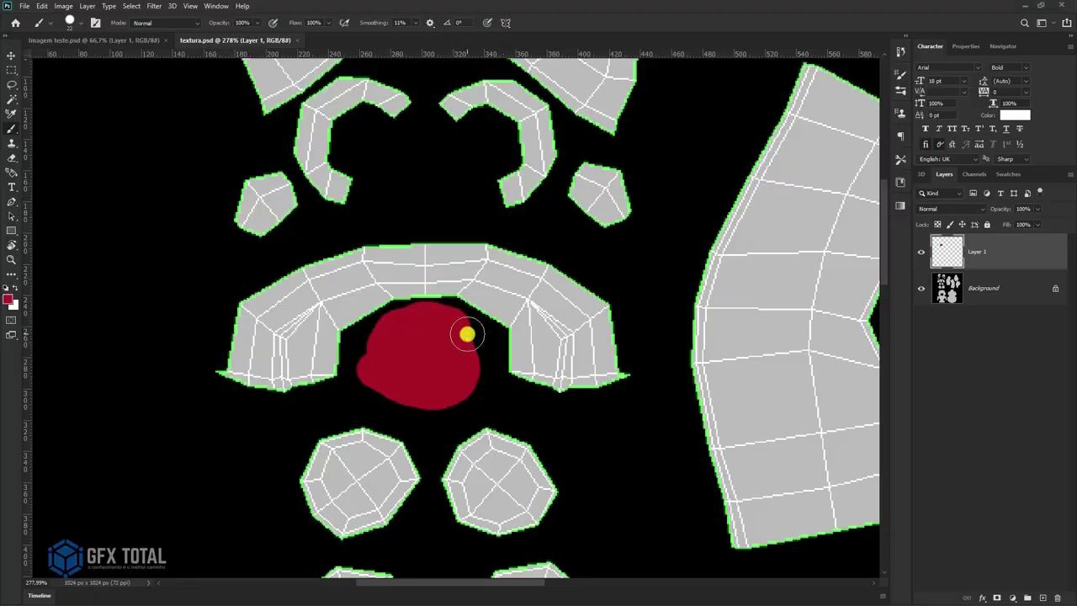
Set the foreground colour to a strong blue
{"action": "left_click", "coordinate": [10, 296]}
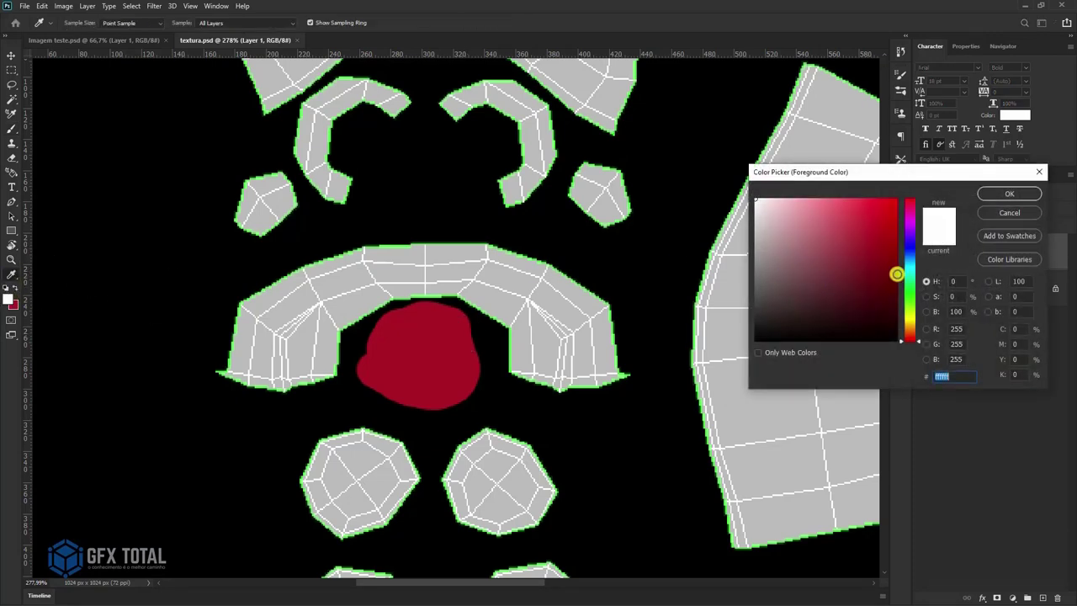
{"action": "left_click", "coordinate": [910, 254]}
{"action": "left_click", "coordinate": [880, 227]}
{"action": "left_click", "coordinate": [1009, 194]}
With an enlarged brush, paint blue over the arch-shaped muzzle piece around the nose
{"action": "key", "text": "b"}
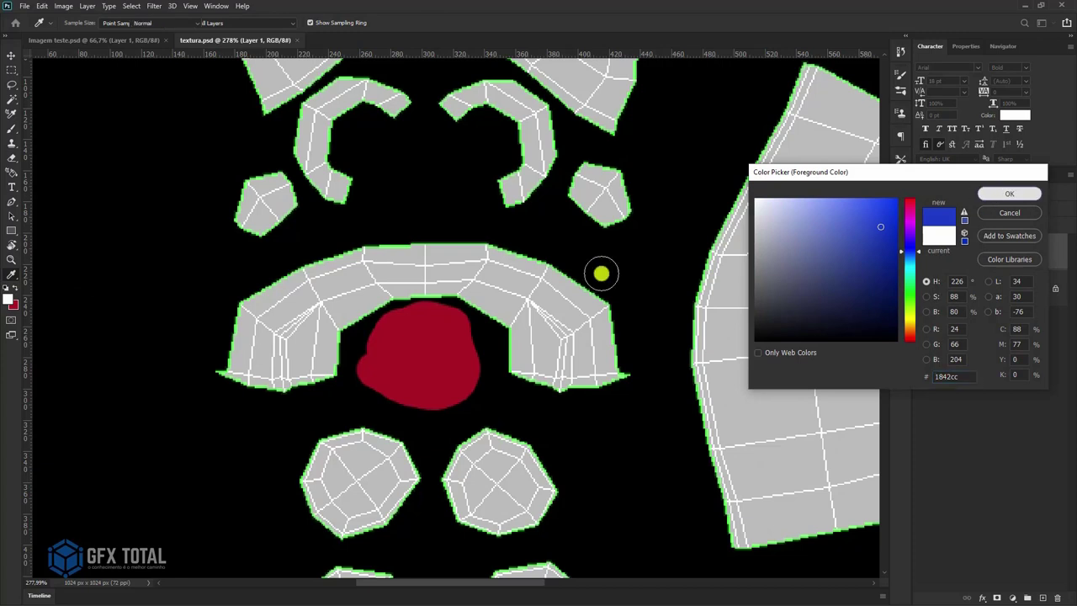
{"action": "right_click_drag", "start_coordinate": [329, 355], "coordinate": [341, 355], "text": "alt"}
{"action": "mouse_move", "coordinate": [320, 366]}
{"action": "left_mouse_down"}
{"action": "mouse_move", "coordinate": [354, 305]}
{"action": "mouse_move", "coordinate": [399, 279]}
{"action": "mouse_move", "coordinate": [434, 278]}
{"action": "mouse_move", "coordinate": [472, 281]}
{"action": "mouse_move", "coordinate": [536, 363]}
{"action": "mouse_move", "coordinate": [595, 373]}
{"action": "mouse_move", "coordinate": [615, 363]}
{"action": "mouse_move", "coordinate": [575, 306]}
{"action": "mouse_move", "coordinate": [519, 266]}
{"action": "mouse_move", "coordinate": [411, 250]}
{"action": "mouse_move", "coordinate": [269, 303]}
{"action": "mouse_move", "coordinate": [240, 368]}
{"action": "mouse_move", "coordinate": [298, 369]}
{"action": "mouse_move", "coordinate": [315, 312]}
{"action": "left_mouse_up"}
{"action": "left_click_drag", "start_coordinate": [516, 303], "coordinate": [575, 349]}
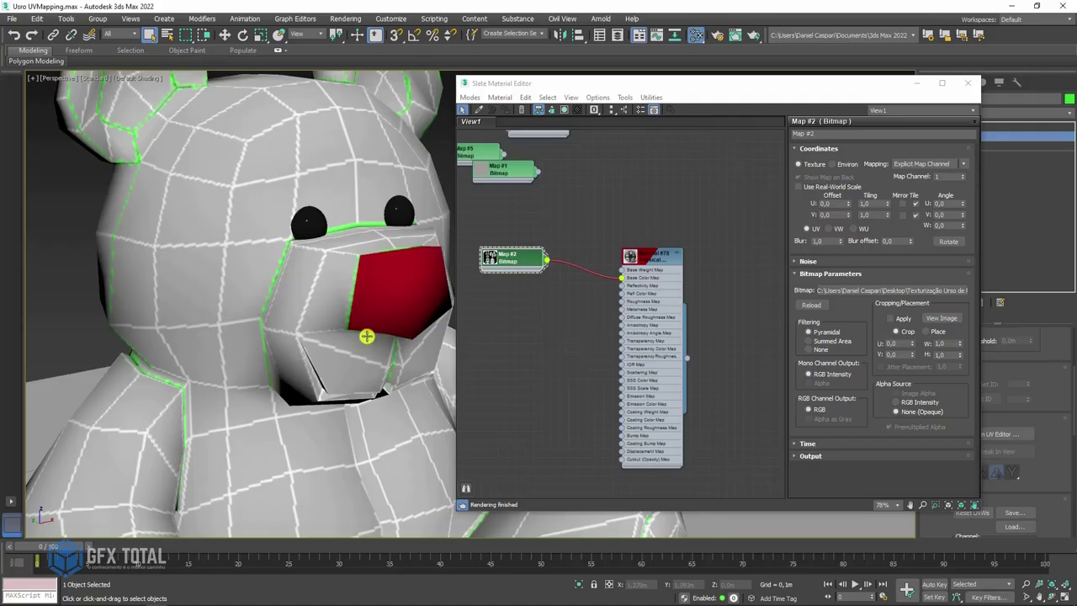
{"action": "mouse_move", "coordinate": [368, 334]}
{"action": "middle_mouse_down"}
{"action": "mouse_move", "coordinate": [342, 331]}
{"action": "mouse_move", "coordinate": [364, 332]}
{"action": "middle_mouse_up"}
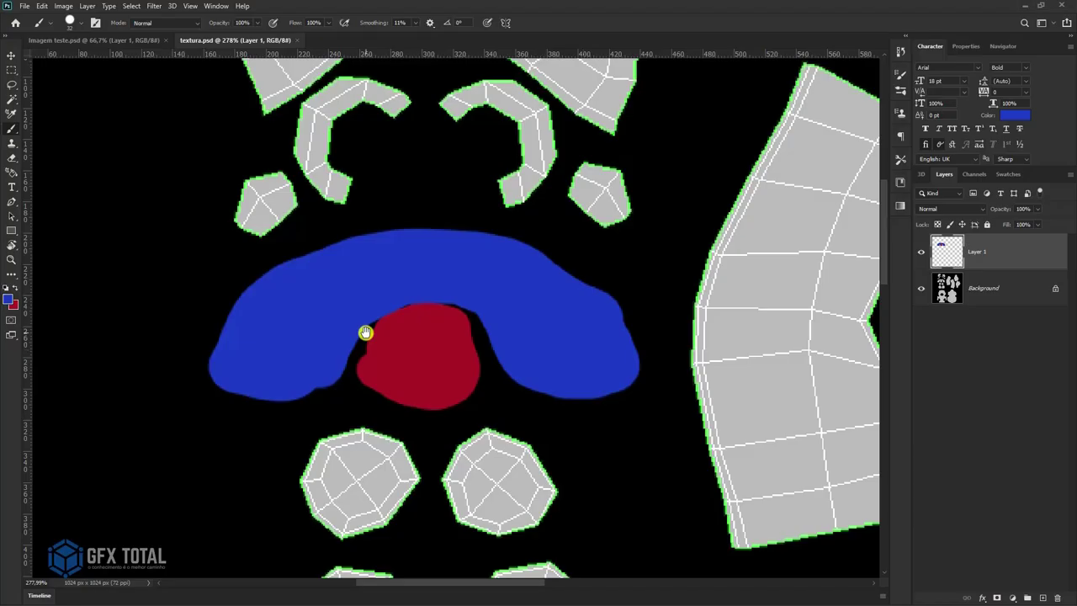
{"action": "scroll", "coordinate": [375, 340], "scroll_direction": "down", "scroll_amount": 1, "text": "alt"}
{"action": "scroll", "coordinate": [441, 373], "scroll_direction": "down", "scroll_amount": 3, "text": "alt"}
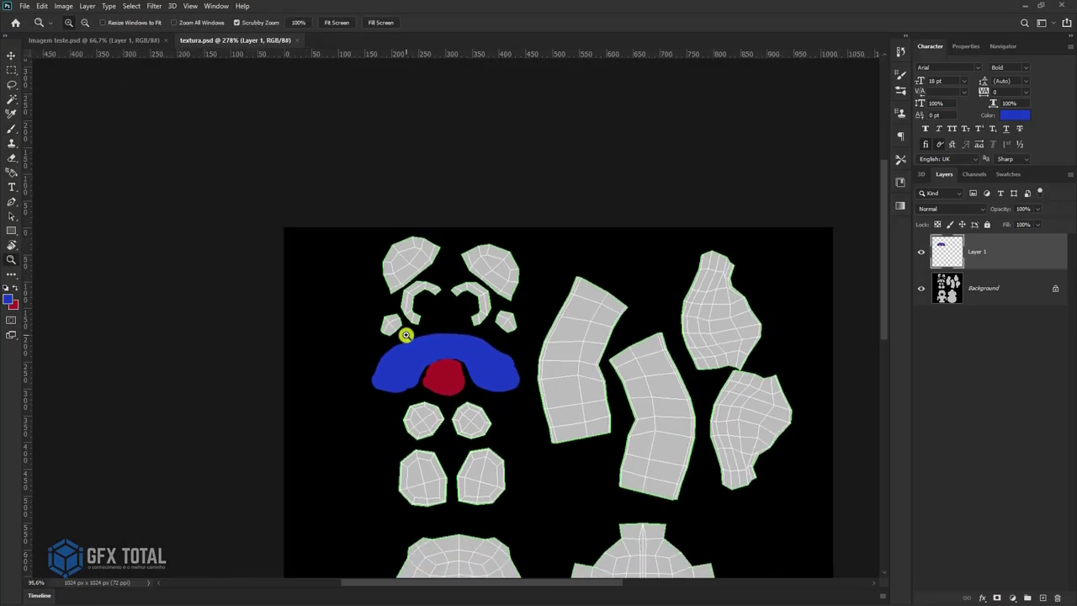
{"action": "scroll", "coordinate": [407, 329], "scroll_direction": "down", "scroll_amount": 1, "text": "alt"}
Add a new empty Layer 2 above the Background layer
{"action": "left_click_drag", "start_coordinate": [434, 300], "coordinate": [430, 265]}
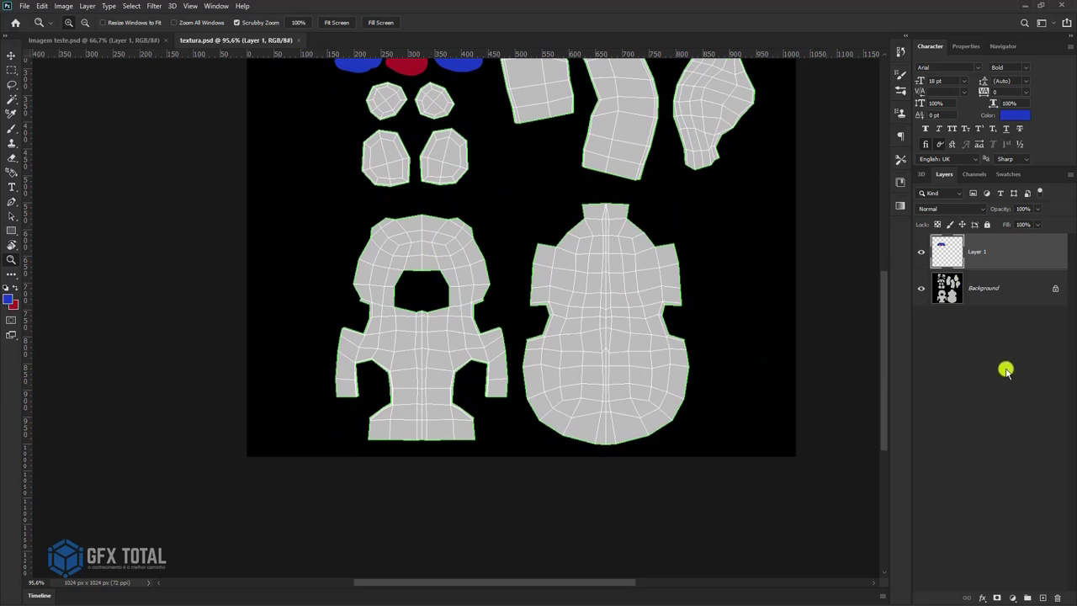
{"action": "left_click", "coordinate": [987, 303]}
{"action": "left_click", "coordinate": [1041, 597]}
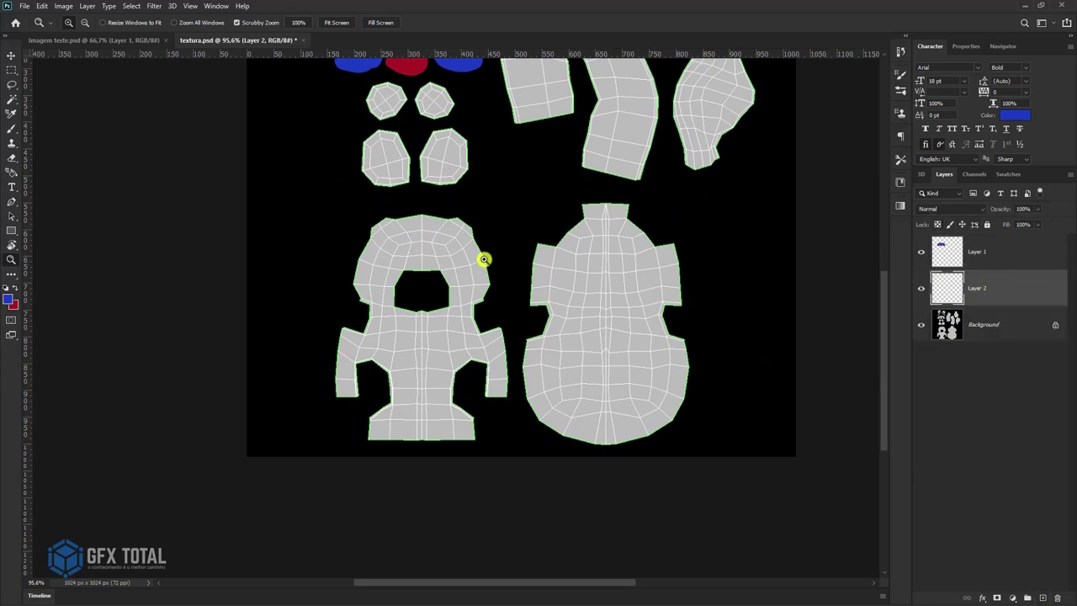
Set the foreground colour to saturated orange and paint over the large left UV shell
{"action": "left_click", "coordinate": [7, 297]}
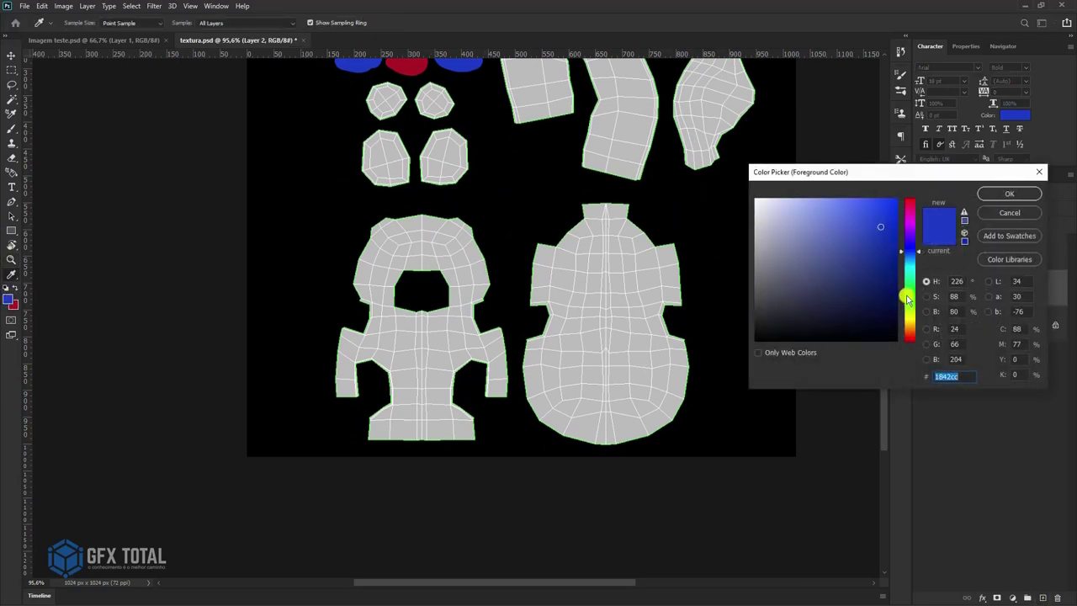
{"action": "left_click_drag", "start_coordinate": [910, 326], "coordinate": [913, 337]}
{"action": "left_click_drag", "start_coordinate": [892, 228], "coordinate": [890, 211]}
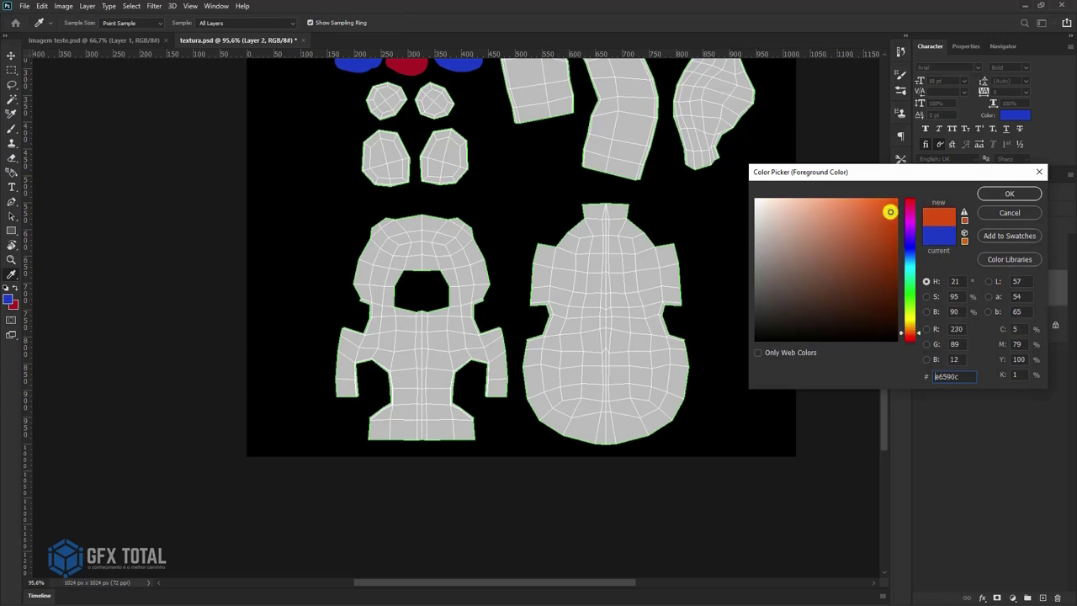
{"action": "left_click", "coordinate": [991, 195]}
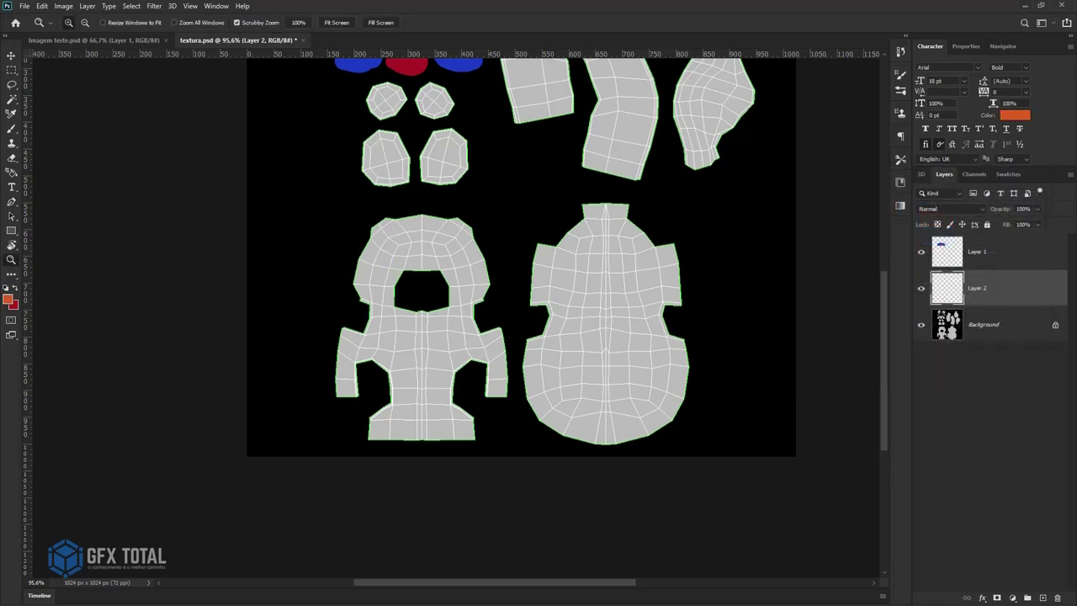
{"action": "key", "text": "b"}
{"action": "right_click_drag", "start_coordinate": [404, 241], "coordinate": [423, 233], "text": "alt"}
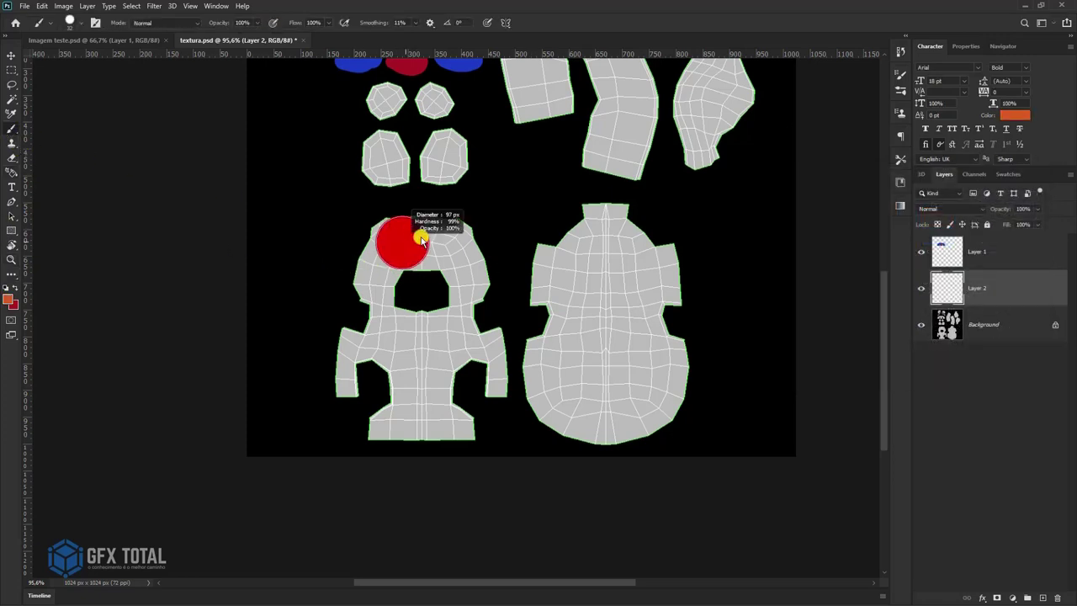
{"action": "mouse_move", "coordinate": [379, 236]}
{"action": "left_mouse_down"}
{"action": "mouse_move", "coordinate": [455, 228]}
{"action": "mouse_move", "coordinate": [490, 364]}
{"action": "mouse_move", "coordinate": [469, 428]}
{"action": "mouse_move", "coordinate": [385, 440]}
{"action": "mouse_move", "coordinate": [349, 379]}
{"action": "mouse_move", "coordinate": [354, 291]}
{"action": "mouse_move", "coordinate": [423, 250]}
{"action": "mouse_move", "coordinate": [447, 265]}
{"action": "mouse_move", "coordinate": [372, 323]}
{"action": "mouse_move", "coordinate": [385, 413]}
{"action": "mouse_move", "coordinate": [447, 359]}
{"action": "mouse_move", "coordinate": [396, 301]}
{"action": "mouse_move", "coordinate": [409, 389]}
{"action": "mouse_move", "coordinate": [469, 373]}
{"action": "left_mouse_up"}
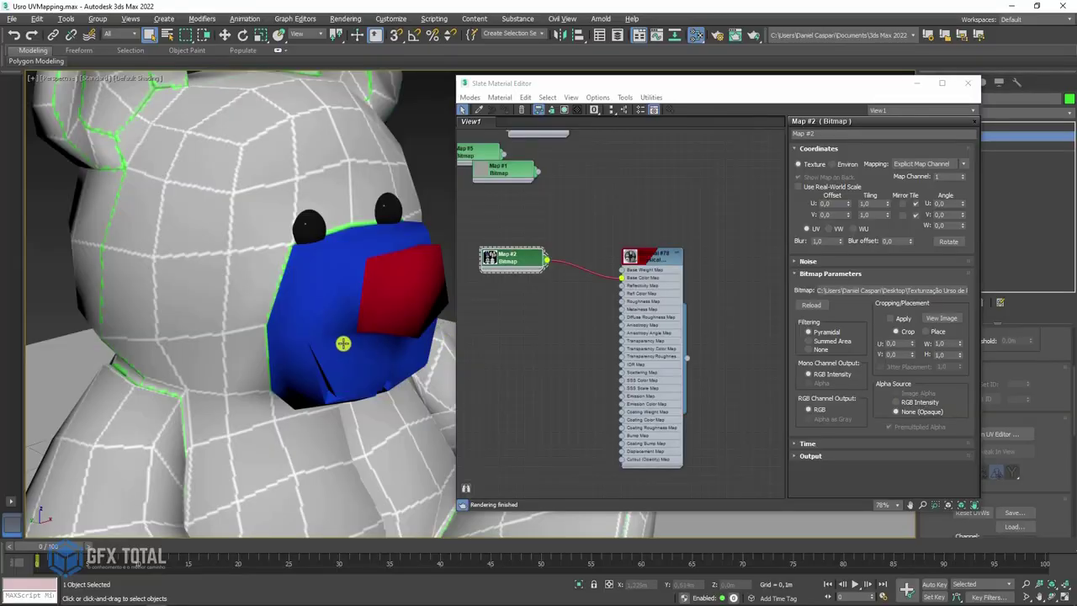
Zoom, pan and orbit around the bear's head to see the orange body, then return to Photoshop
{"action": "scroll", "coordinate": [343, 343], "scroll_direction": "down", "scroll_amount": 3}
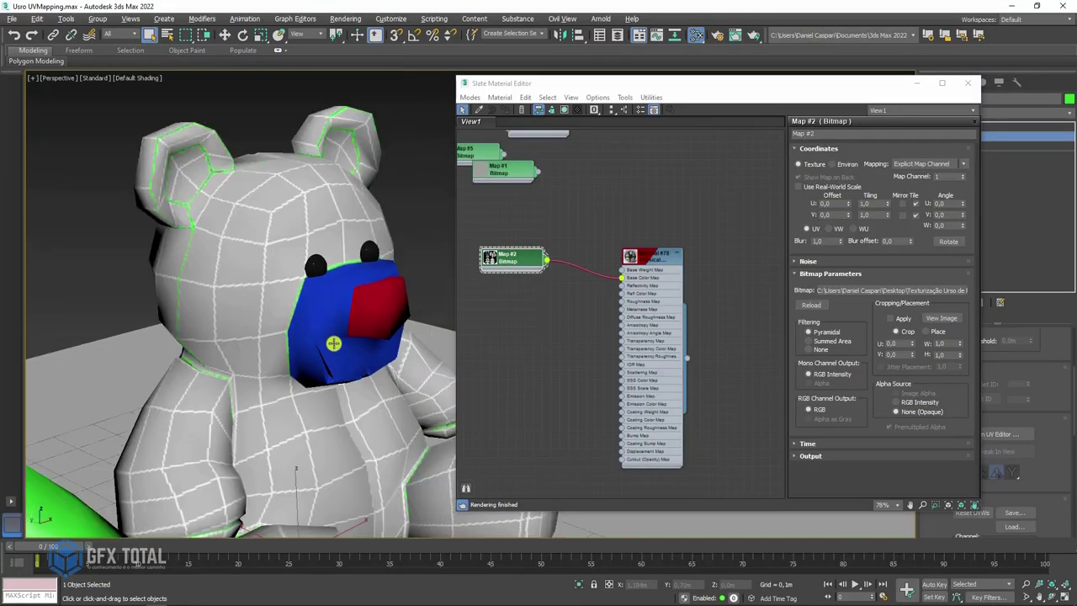
{"action": "middle_click_drag", "start_coordinate": [336, 344], "coordinate": [312, 247]}
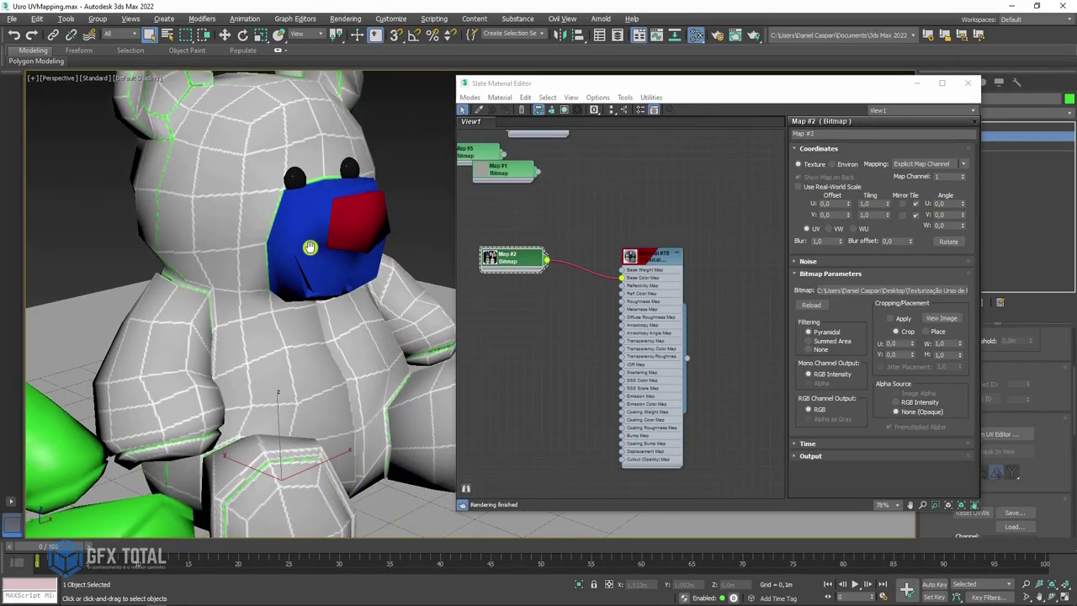
{"action": "scroll", "coordinate": [310, 246], "scroll_direction": "up", "scroll_amount": 2}
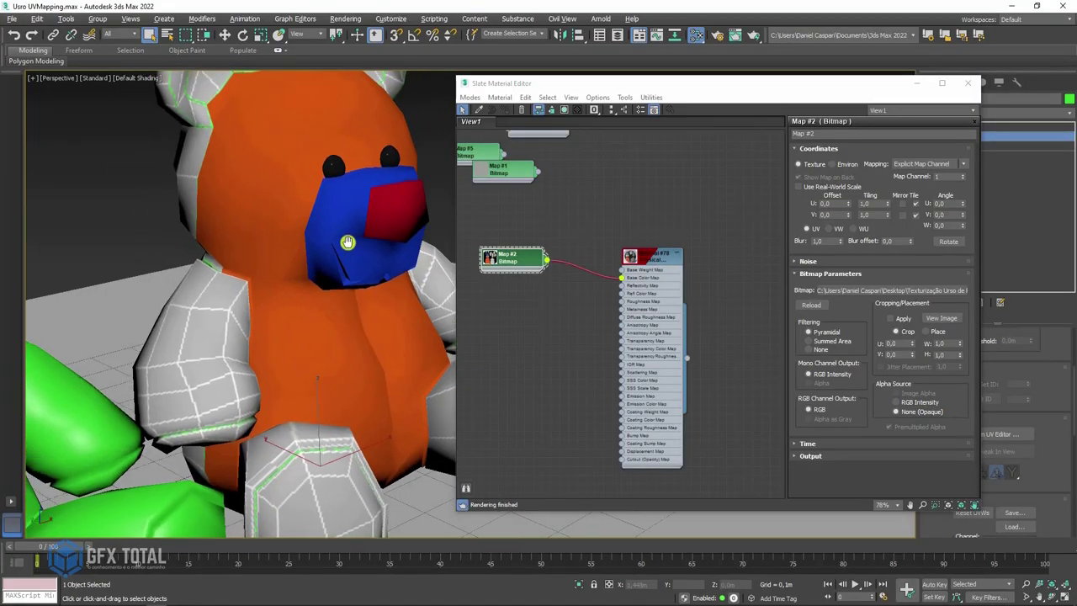
{"action": "scroll", "coordinate": [362, 295], "scroll_direction": "up", "scroll_amount": 4}
{"action": "middle_click_drag", "start_coordinate": [282, 262], "coordinate": [315, 264], "text": "alt"}
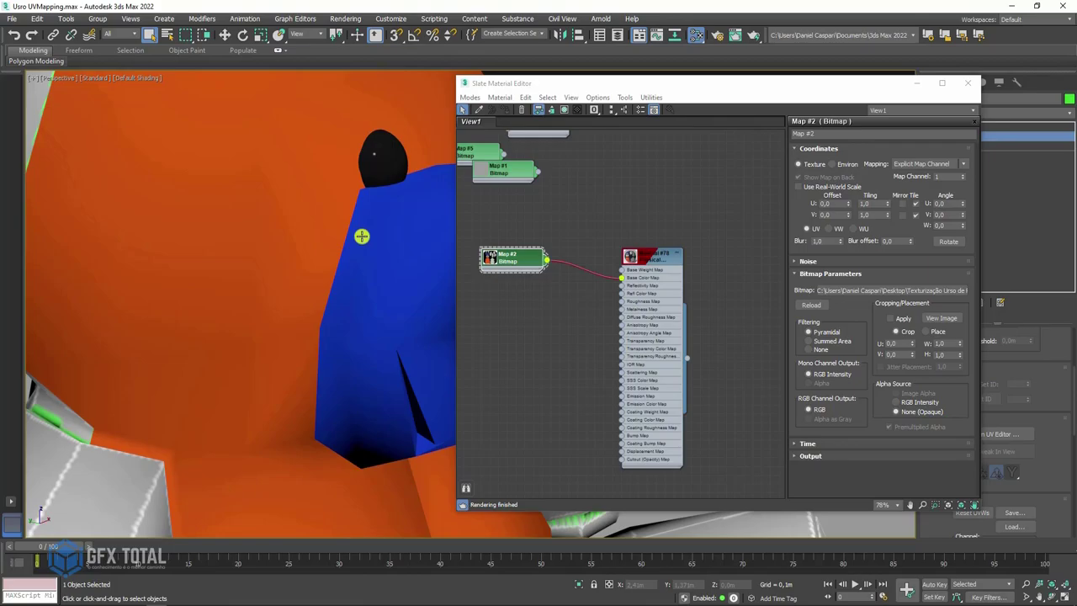
{"action": "key", "text": "alt+Tab"}
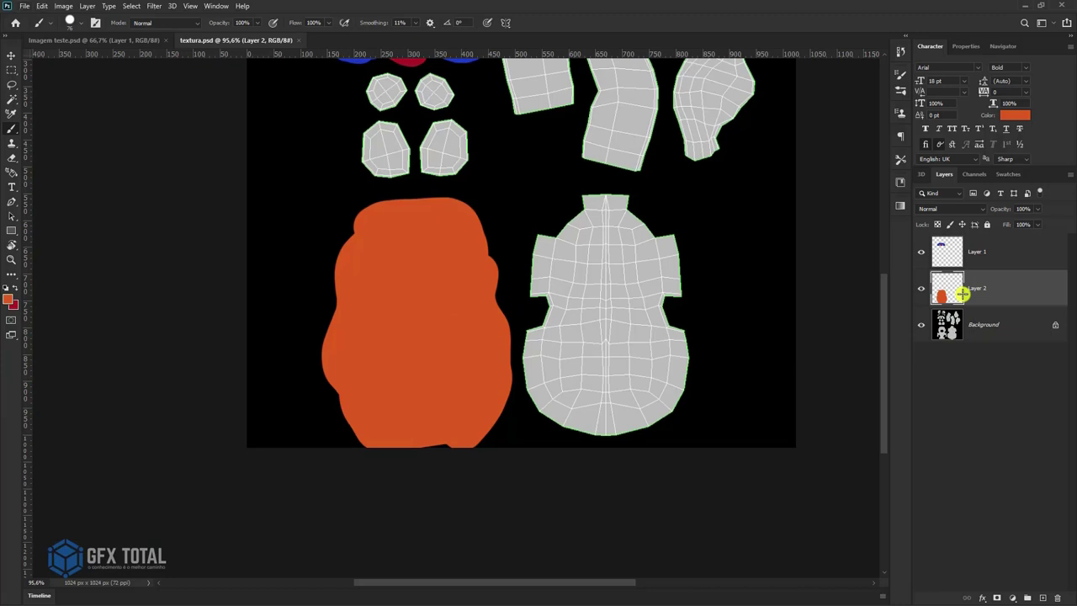
Fill all of Layer 2 with orange and zoom in on the blue and red muzzle shapes
{"action": "key", "text": "alt+BackSpace"}
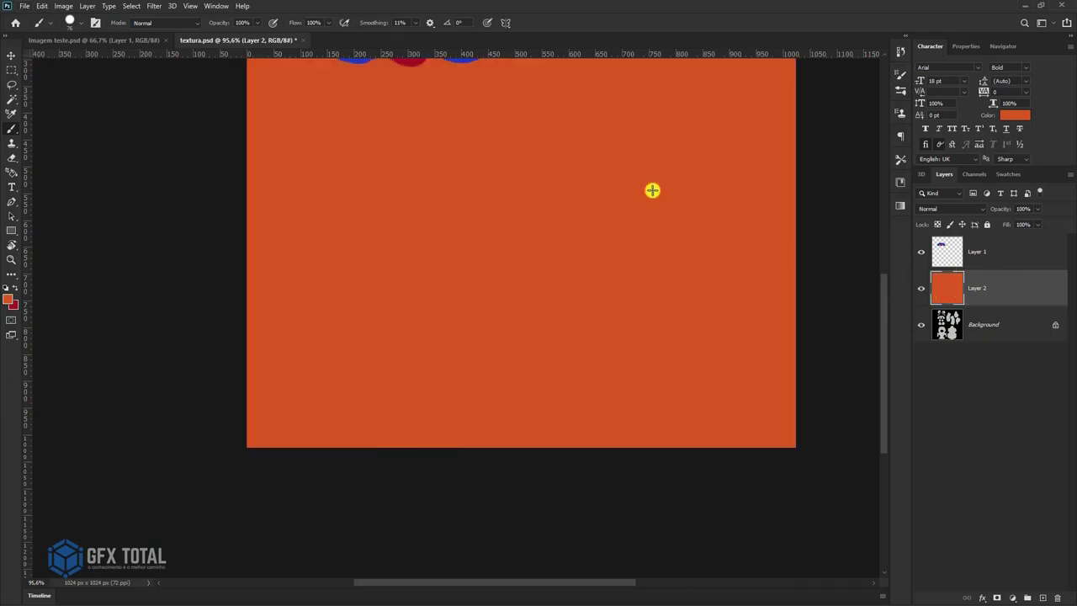
{"action": "left_click_drag", "start_coordinate": [595, 230], "coordinate": [620, 356]}
{"action": "key", "text": "z"}
{"action": "left_click_drag", "start_coordinate": [469, 245], "coordinate": [513, 320]}
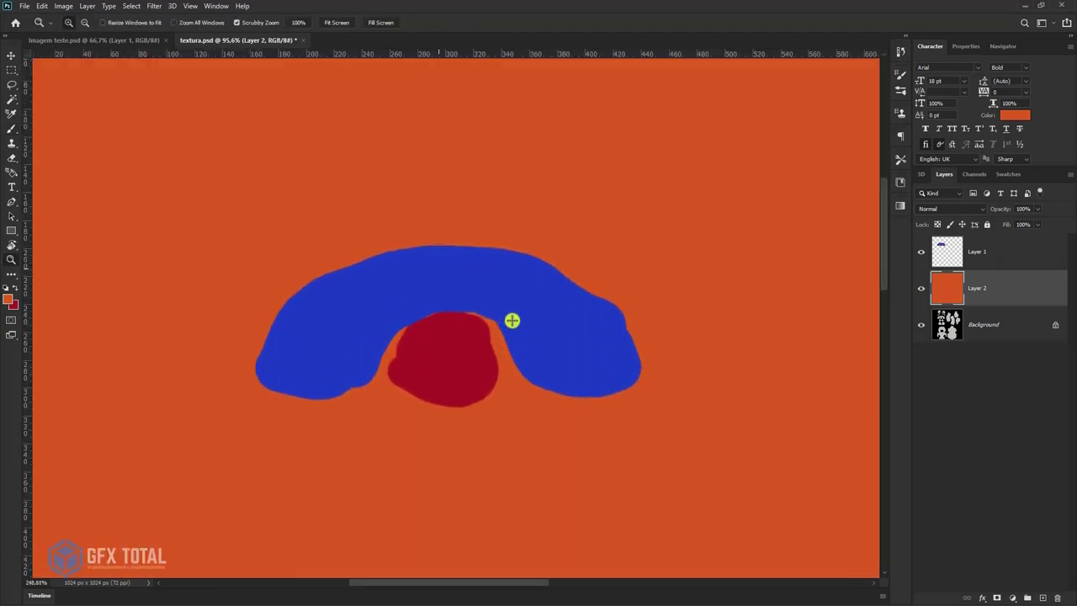
Check each layer's visibility, then add a layer mask to Layer 1
{"action": "left_click", "coordinate": [921, 287]}
{"action": "left_click", "coordinate": [921, 252]}
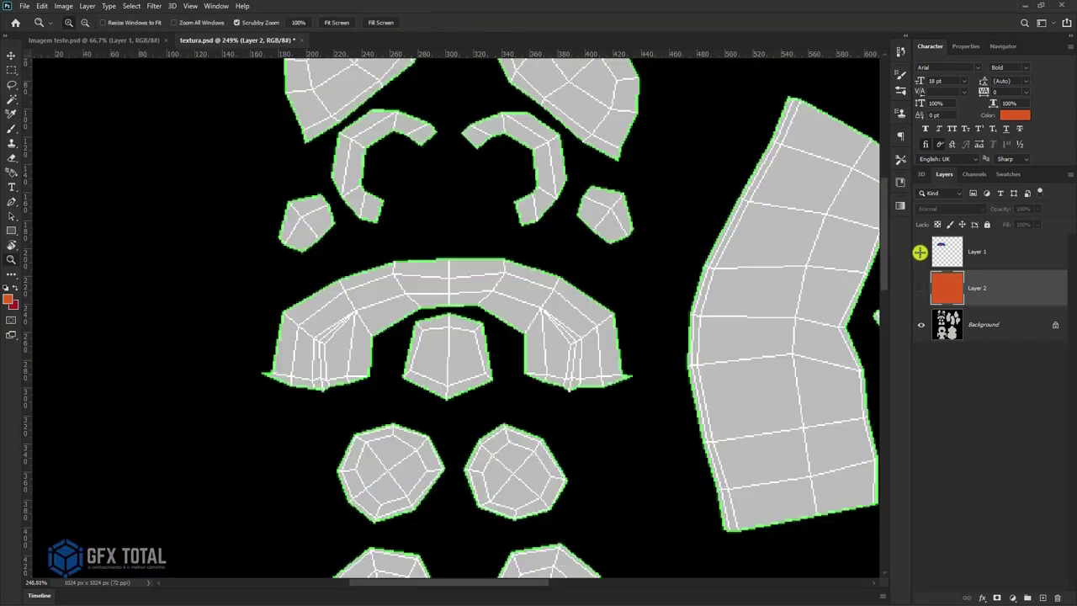
{"action": "left_click", "coordinate": [920, 251]}
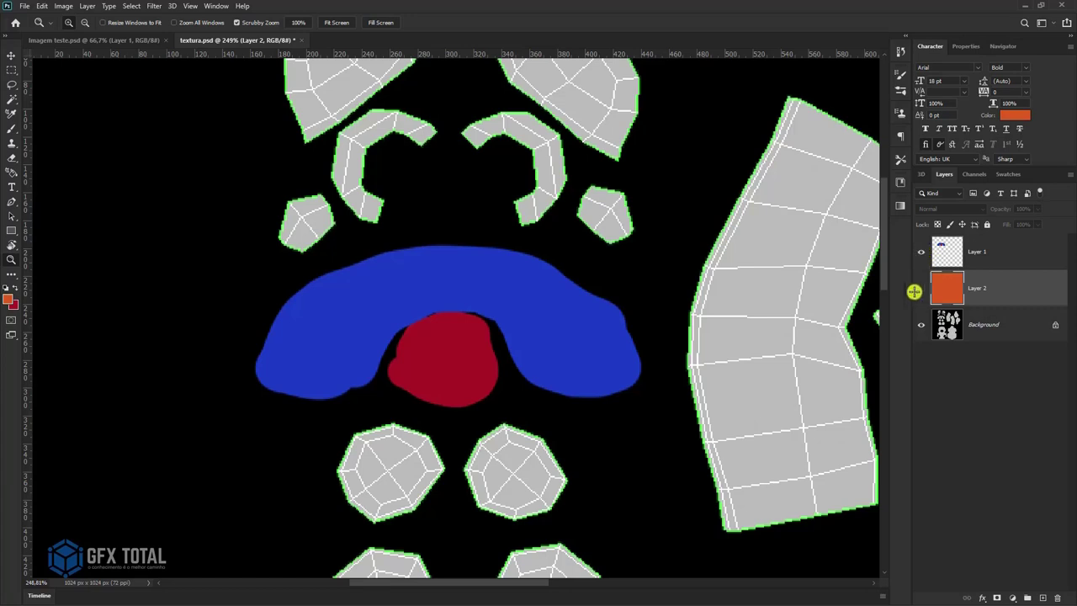
{"action": "left_click", "coordinate": [921, 287]}
{"action": "left_click", "coordinate": [952, 252]}
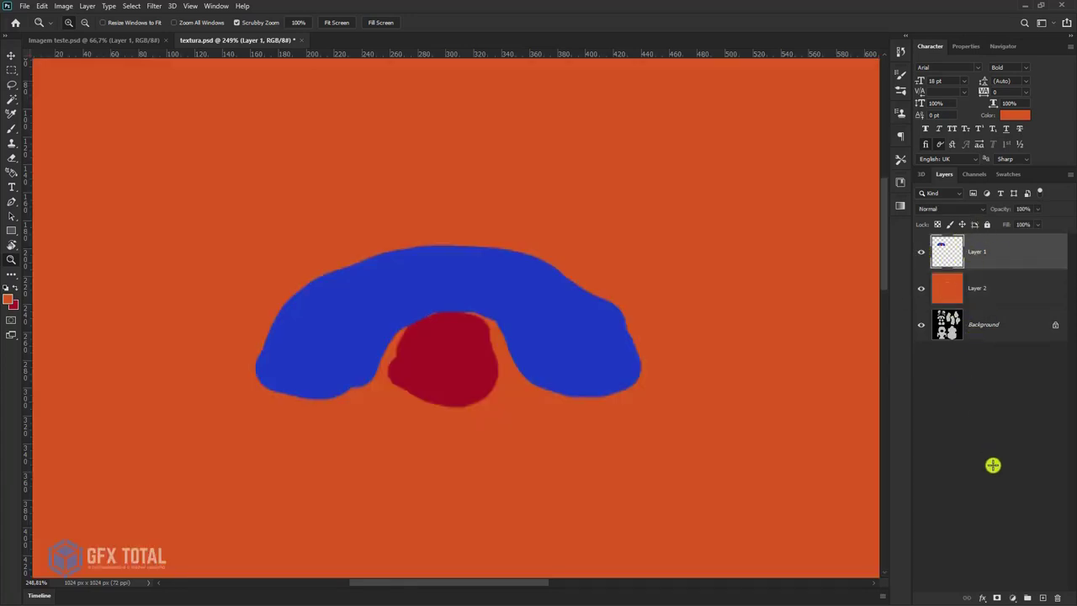
{"action": "left_click", "coordinate": [998, 597]}
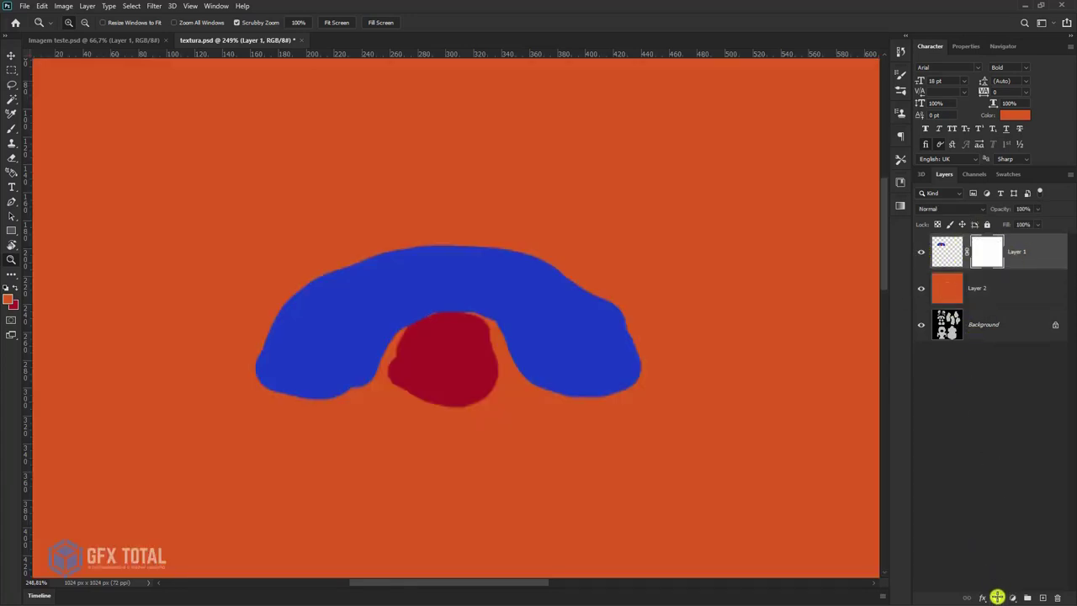
Hide the orange layer, drop Layer 1 opacity to 78%, and set a 25 px brush
{"action": "left_click", "coordinate": [922, 289]}
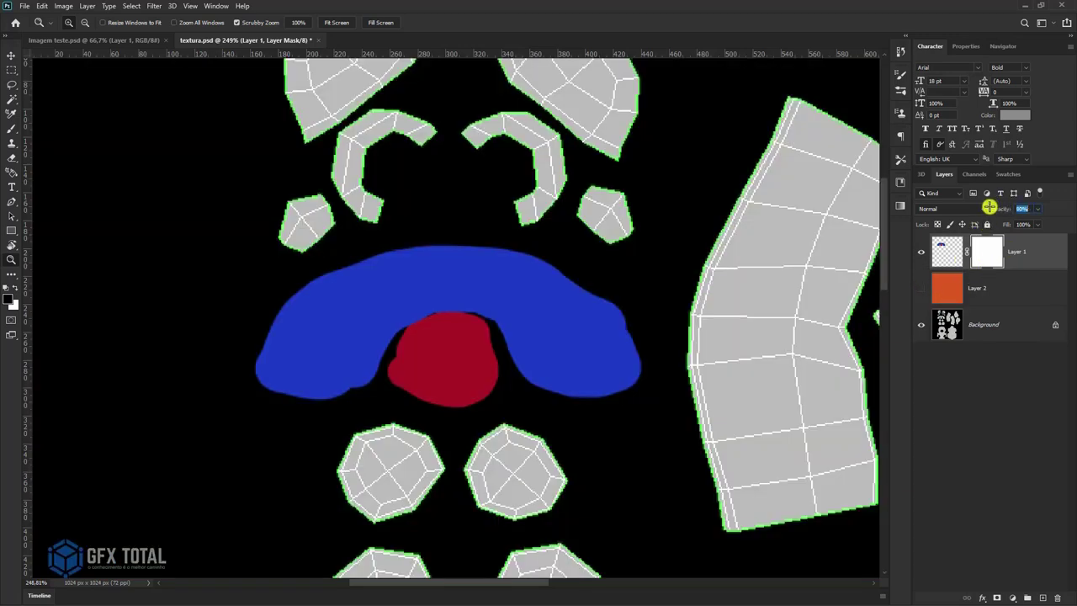
{"action": "left_click_drag", "start_coordinate": [1007, 206], "coordinate": [1000, 207]}
{"action": "left_click_drag", "start_coordinate": [618, 266], "coordinate": [641, 314]}
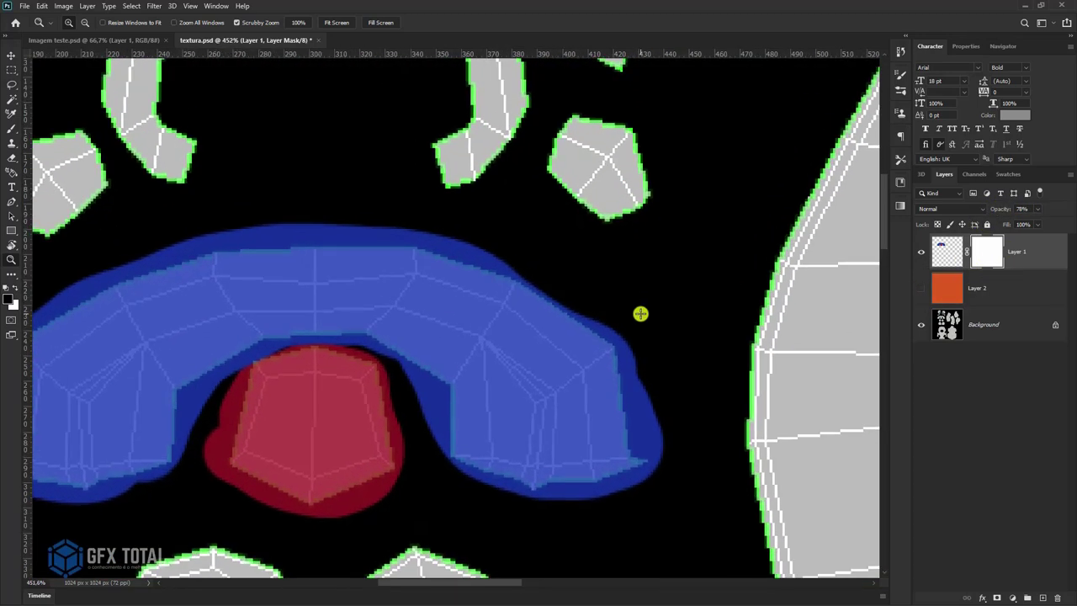
{"action": "left_click", "coordinate": [9, 128]}
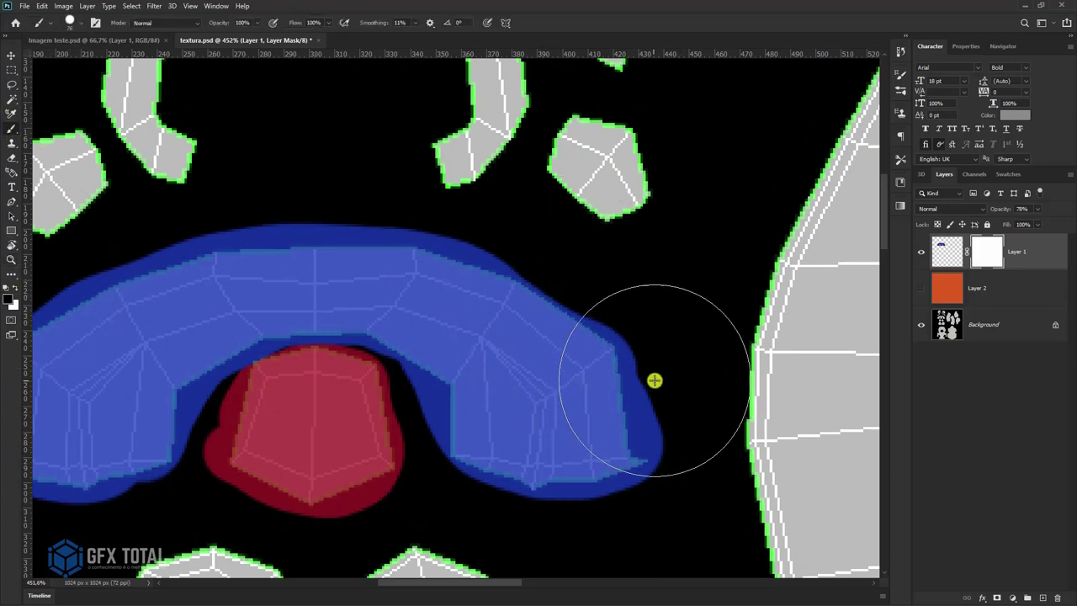
{"action": "right_click_drag", "start_coordinate": [654, 377], "coordinate": [608, 396], "text": "alt"}
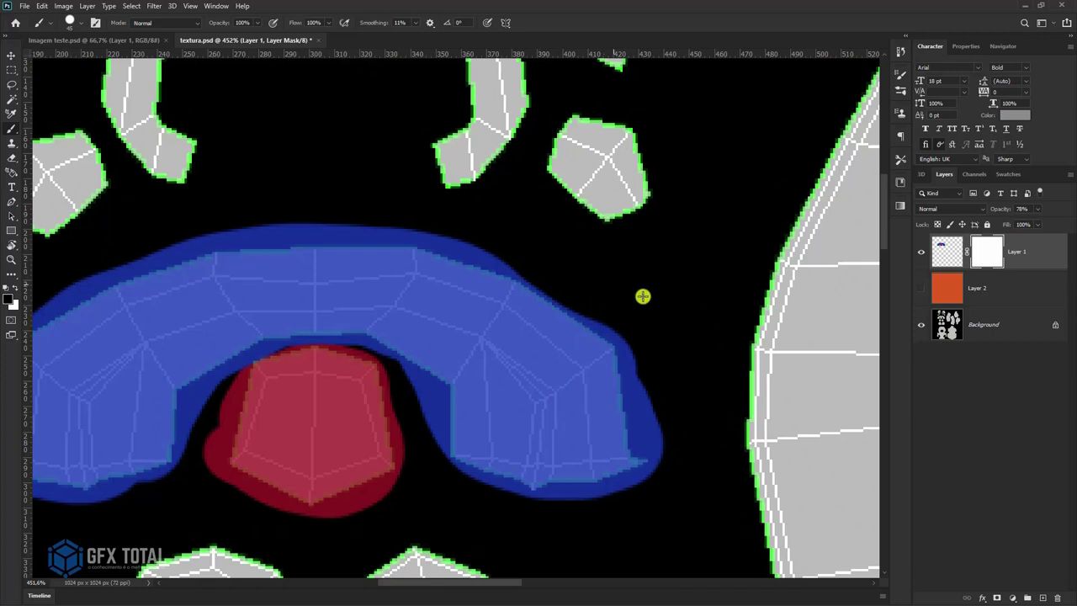
{"action": "mouse_move", "coordinate": [643, 296]}
{"action": "right_mouse_down", "text": "alt"}
{"action": "mouse_move", "coordinate": [612, 301]}
{"action": "mouse_move", "coordinate": [654, 307]}
{"action": "mouse_move", "coordinate": [649, 106]}
{"action": "mouse_move", "coordinate": [650, 350]}
{"action": "mouse_move", "coordinate": [649, 132]}
{"action": "mouse_move", "coordinate": [645, 337]}
{"action": "mouse_move", "coordinate": [649, 213]}
{"action": "mouse_move", "coordinate": [637, 279]}
{"action": "mouse_move", "coordinate": [605, 280]}
{"action": "right_mouse_up", "text": "alt"}
Mask away the blue paint's dark edges, restoring the top outline with white
{"action": "mouse_move", "coordinate": [652, 434]}
{"action": "left_mouse_down"}
{"action": "mouse_move", "coordinate": [634, 350]}
{"action": "mouse_move", "coordinate": [590, 290]}
{"action": "left_mouse_up"}
{"action": "mouse_move", "coordinate": [606, 302]}
{"action": "left_mouse_down"}
{"action": "mouse_move", "coordinate": [491, 243]}
{"action": "mouse_move", "coordinate": [421, 224]}
{"action": "mouse_move", "coordinate": [289, 220]}
{"action": "left_mouse_up"}
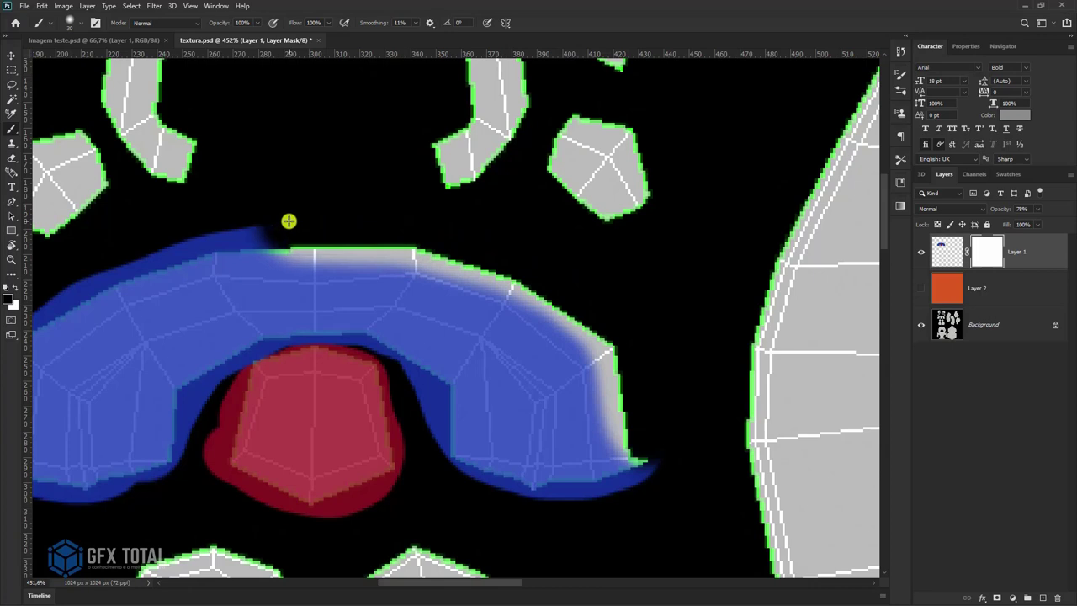
{"action": "left_click", "coordinate": [13, 290]}
{"action": "mouse_move", "coordinate": [197, 248]}
{"action": "left_mouse_down"}
{"action": "mouse_move", "coordinate": [384, 242]}
{"action": "mouse_move", "coordinate": [541, 289]}
{"action": "left_mouse_up"}
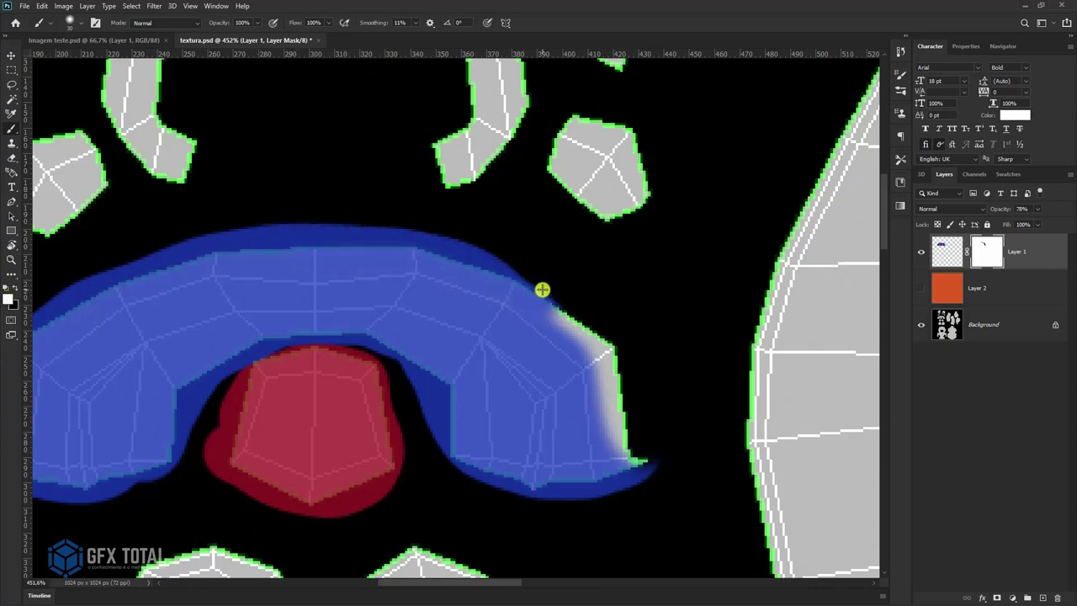
{"action": "left_click", "coordinate": [14, 289]}
{"action": "mouse_move", "coordinate": [596, 310]}
{"action": "left_mouse_down"}
{"action": "mouse_move", "coordinate": [531, 267]}
{"action": "mouse_move", "coordinate": [401, 230]}
{"action": "mouse_move", "coordinate": [255, 230]}
{"action": "mouse_move", "coordinate": [210, 241]}
{"action": "left_mouse_up"}
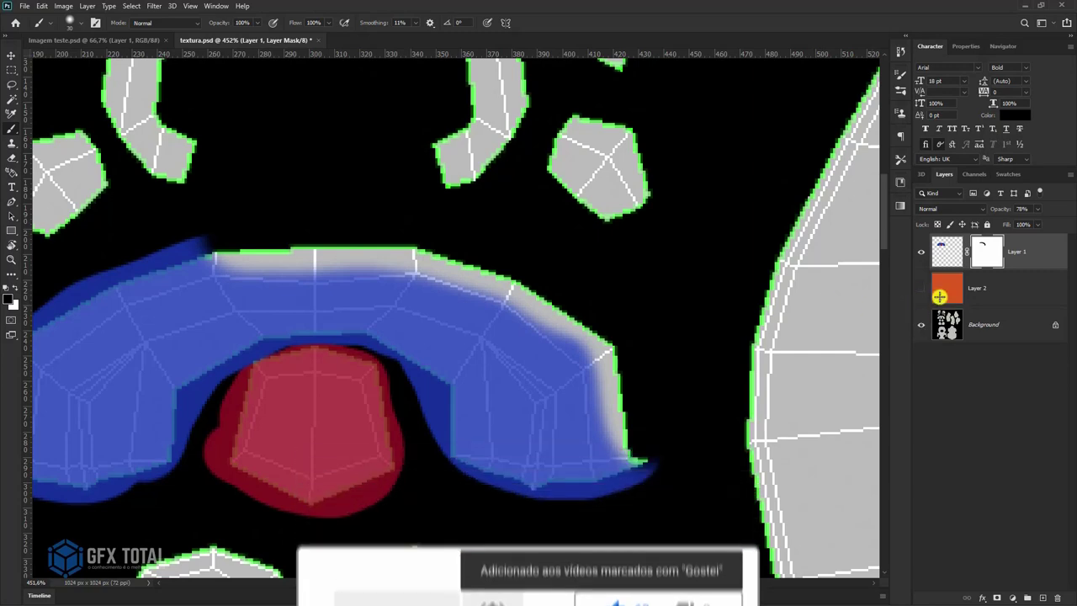
Review the mask, undo a stray stroke, and mask away more of the blue band's top edge
{"action": "left_click", "coordinate": [987, 249], "text": "alt"}
{"action": "left_click_drag", "start_coordinate": [286, 238], "coordinate": [572, 251]}
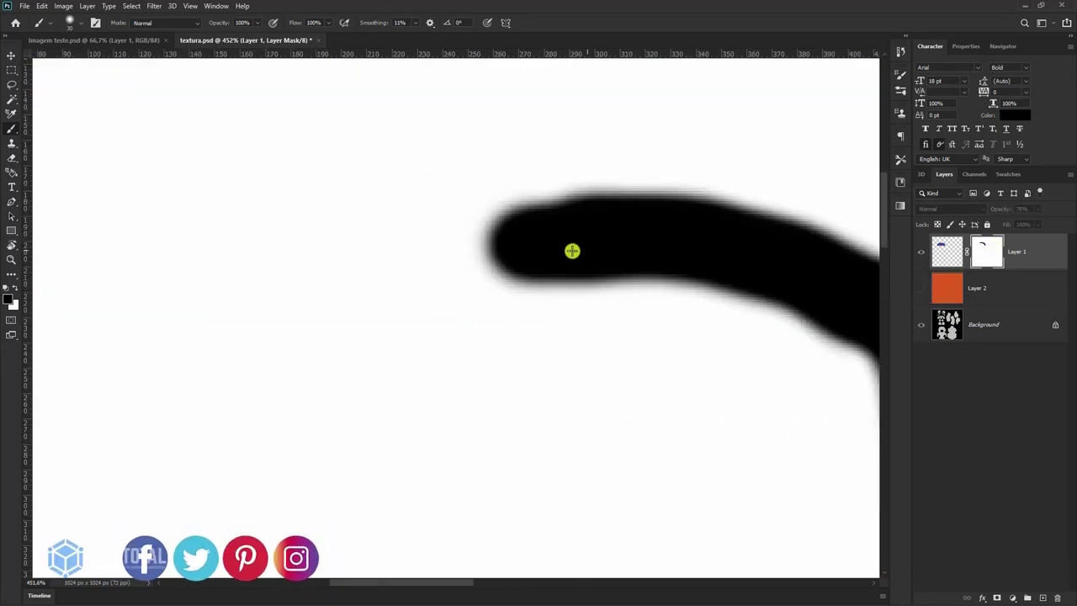
{"action": "left_click", "coordinate": [947, 250]}
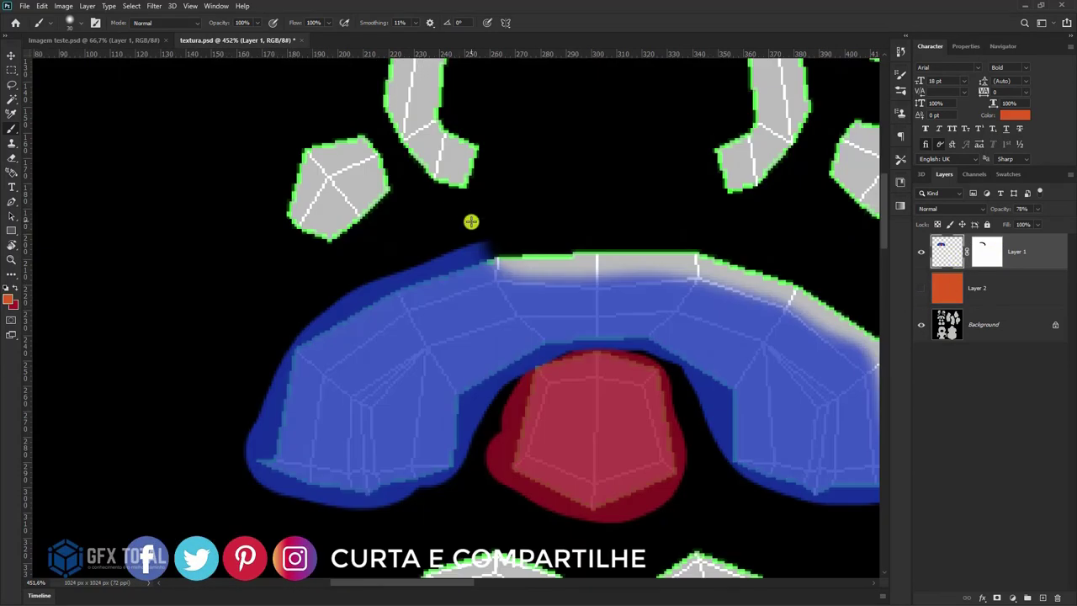
{"action": "left_click_drag", "start_coordinate": [512, 229], "coordinate": [481, 238]}
{"action": "key", "text": "ctrl+z"}
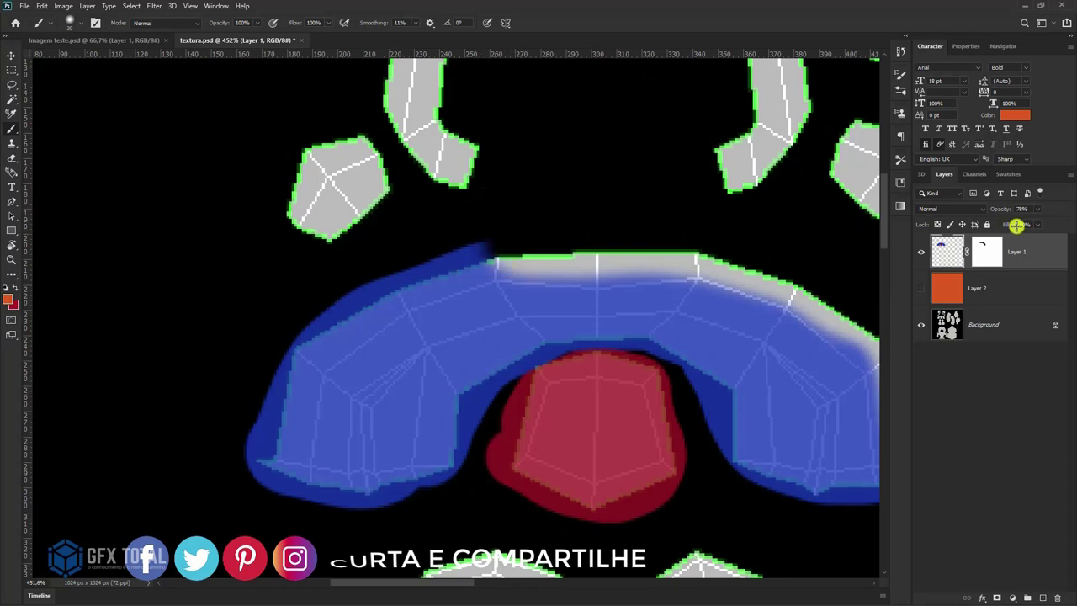
{"action": "left_click", "coordinate": [986, 251]}
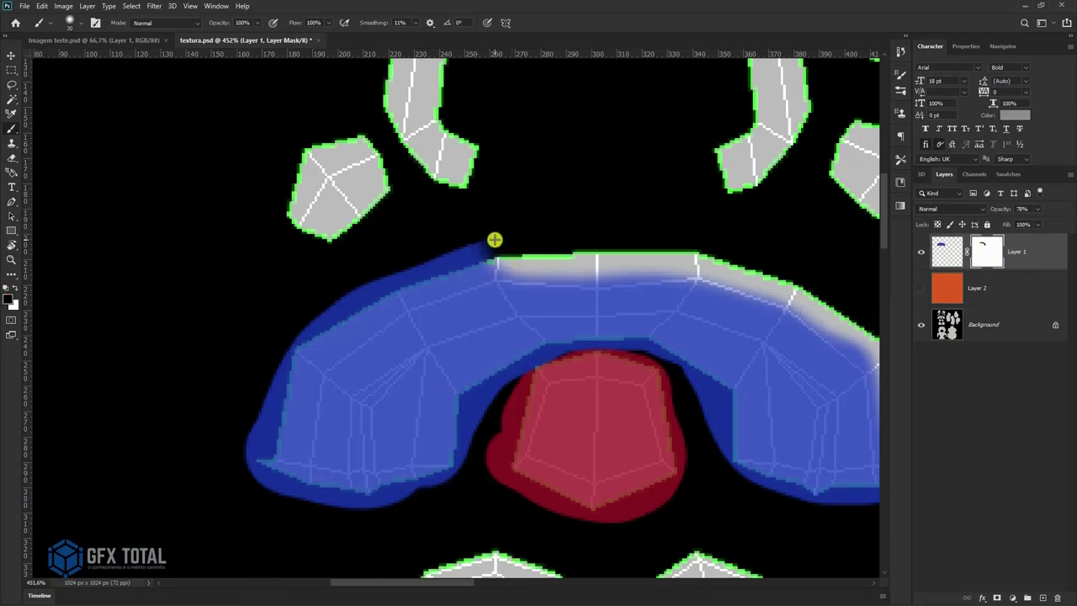
{"action": "mouse_move", "coordinate": [476, 240]}
{"action": "left_mouse_down"}
{"action": "mouse_move", "coordinate": [377, 272]}
{"action": "mouse_move", "coordinate": [267, 351]}
{"action": "mouse_move", "coordinate": [255, 384]}
{"action": "mouse_move", "coordinate": [272, 426]}
{"action": "mouse_move", "coordinate": [267, 456]}
{"action": "left_mouse_up"}
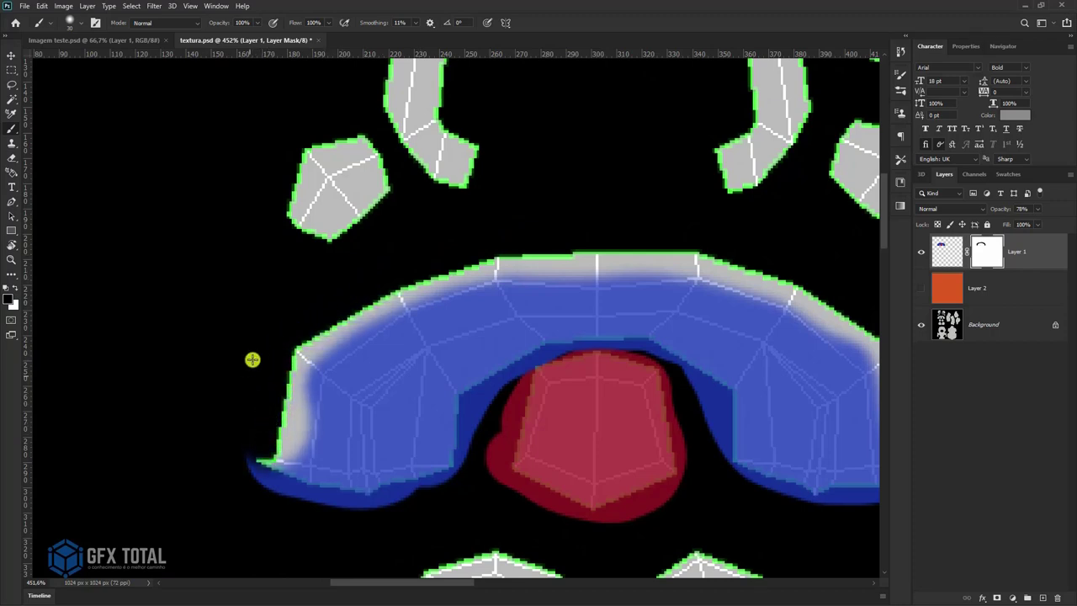
{"action": "type", "text": "100"}
Restore Layer 1 to 100% opacity, show the orange layer, and check the texture in 3ds Max
{"action": "key", "text": "Return"}
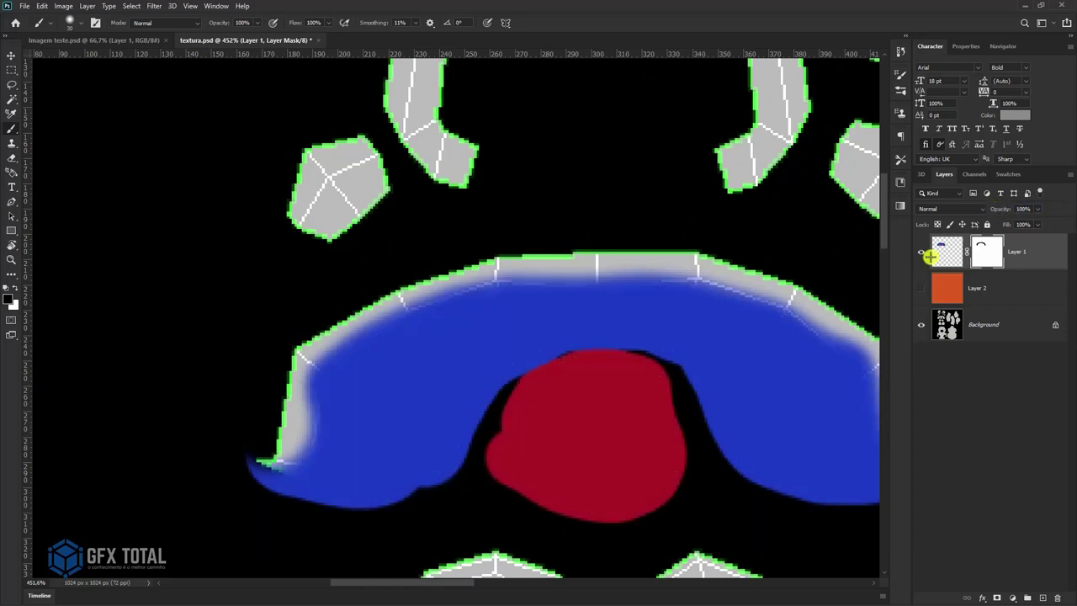
{"action": "left_click", "coordinate": [921, 292]}
{"action": "key", "text": "z"}
{"action": "left_click_drag", "start_coordinate": [741, 327], "coordinate": [668, 271]}
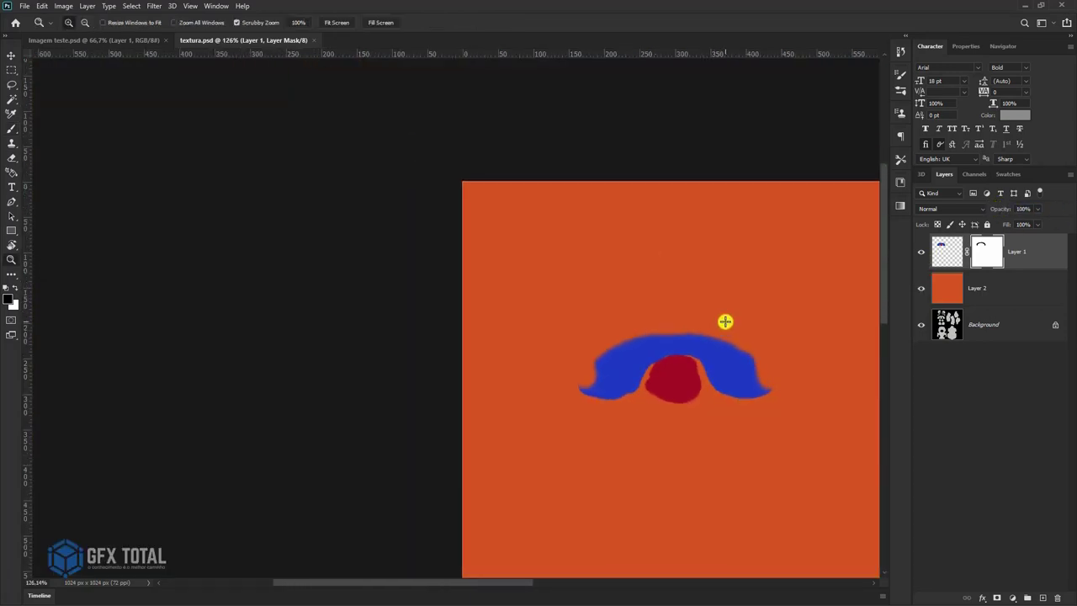
{"action": "key", "text": "alt+Tab"}
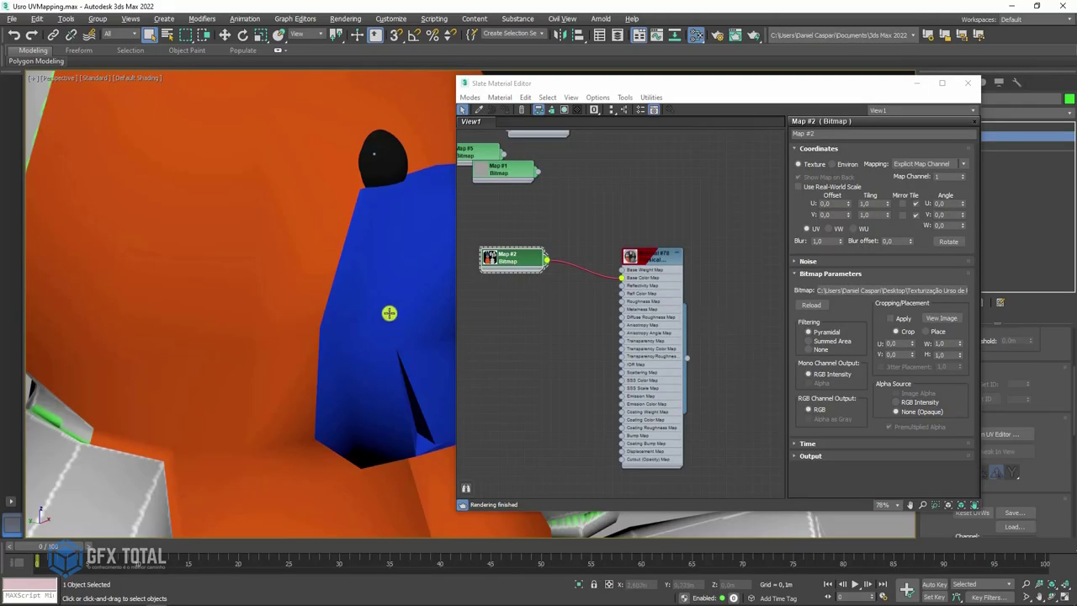
Bring the bear's face into view and minimize the Slate Material Editor
{"action": "mouse_move", "coordinate": [390, 313]}
{"action": "middle_mouse_down", "text": "alt"}
{"action": "mouse_move", "coordinate": [349, 291]}
{"action": "mouse_move", "coordinate": [298, 303]}
{"action": "mouse_move", "coordinate": [341, 331]}
{"action": "mouse_move", "coordinate": [215, 316]}
{"action": "middle_mouse_up", "text": "alt"}
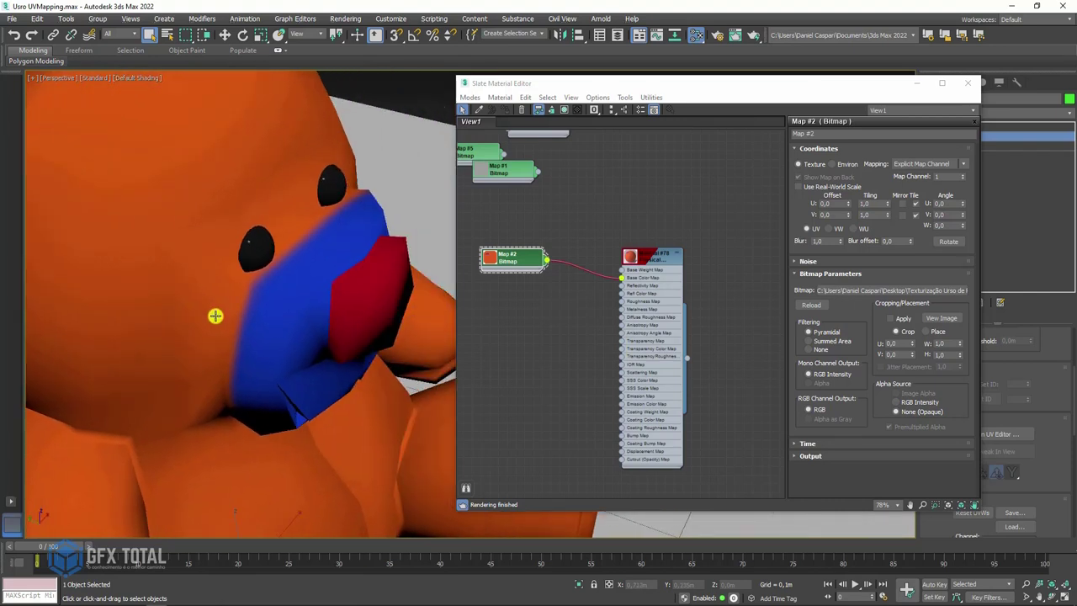
{"action": "scroll", "coordinate": [216, 315], "scroll_direction": "up", "scroll_amount": 2}
{"action": "scroll", "coordinate": [211, 292], "scroll_direction": "up", "scroll_amount": 2}
{"action": "scroll", "coordinate": [248, 257], "scroll_direction": "up", "scroll_amount": 2}
{"action": "scroll", "coordinate": [272, 262], "scroll_direction": "up", "scroll_amount": 2}
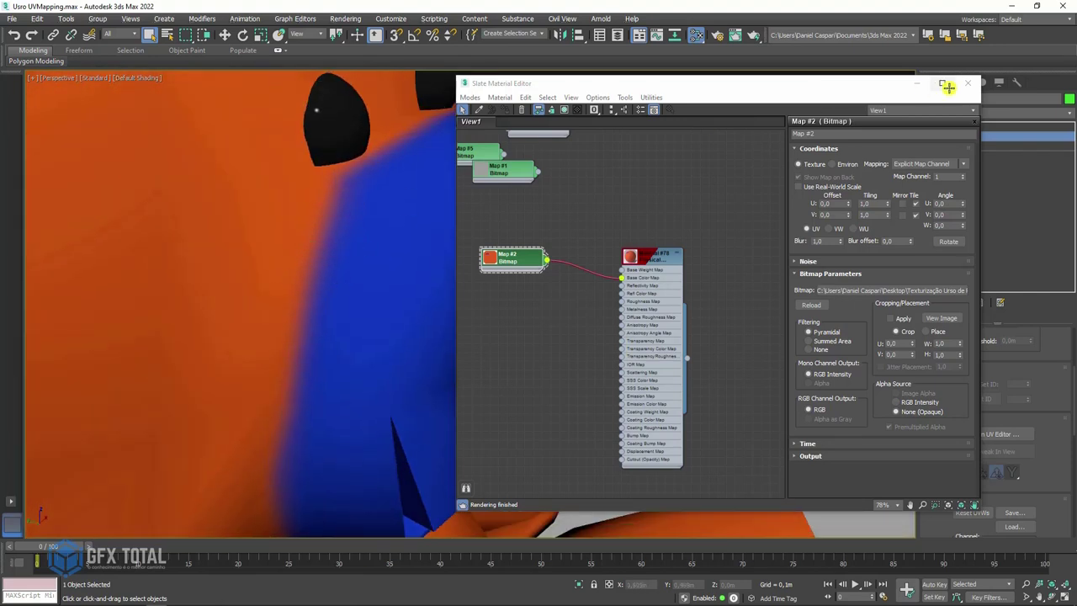
{"action": "left_click", "coordinate": [913, 85]}
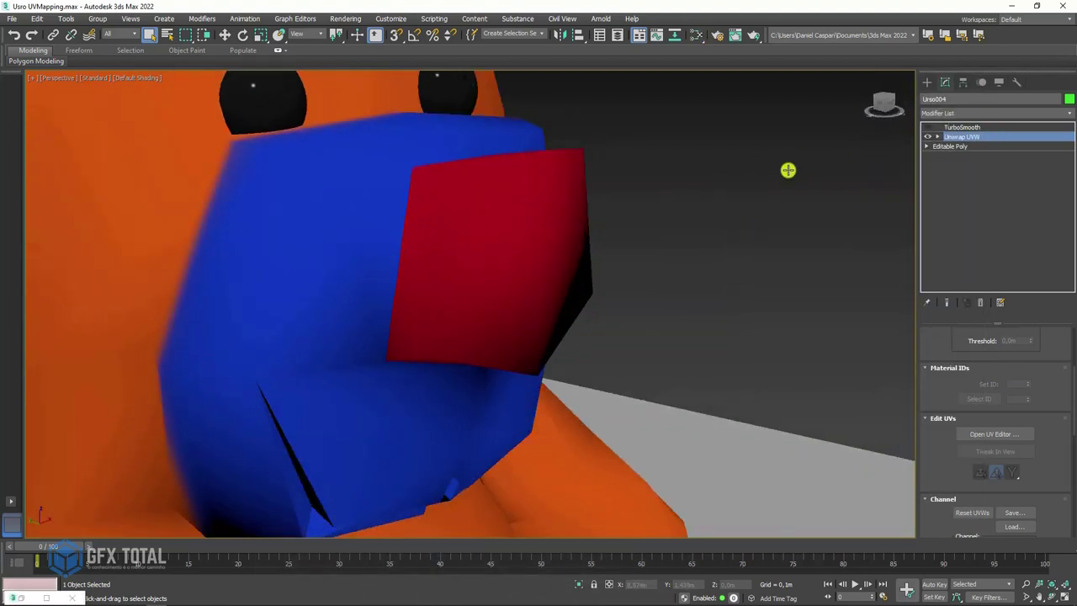
Enable TurboSmooth and turn on Edged Faces to preview the painted muzzle and nose
{"action": "key", "text": "F4"}
{"action": "middle_click_drag", "start_coordinate": [788, 170], "coordinate": [882, 168], "text": "alt"}
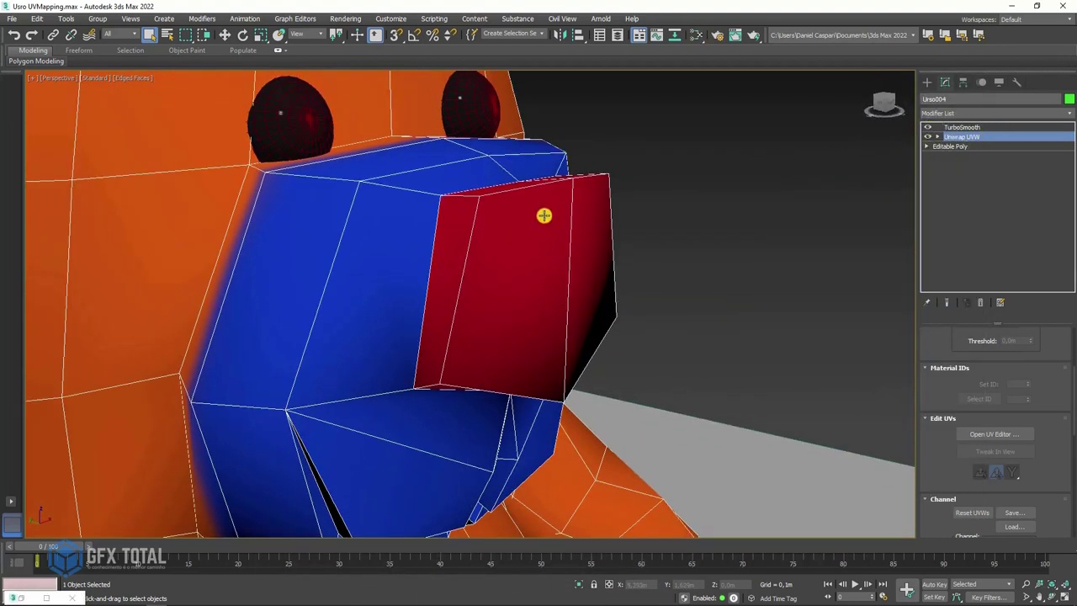
{"action": "key", "text": "F4"}
{"action": "mouse_move", "coordinate": [331, 233]}
{"action": "middle_mouse_down", "text": "alt"}
{"action": "mouse_move", "coordinate": [353, 223]}
{"action": "mouse_move", "coordinate": [397, 261]}
{"action": "mouse_move", "coordinate": [423, 233]}
{"action": "mouse_move", "coordinate": [413, 251]}
{"action": "mouse_move", "coordinate": [308, 293]}
{"action": "mouse_move", "coordinate": [413, 274]}
{"action": "mouse_move", "coordinate": [464, 281]}
{"action": "mouse_move", "coordinate": [530, 185]}
{"action": "middle_mouse_up", "text": "alt"}
{"action": "left_click", "coordinate": [962, 127]}
{"action": "scroll", "coordinate": [469, 230], "scroll_direction": "down", "scroll_amount": 2}
{"action": "scroll", "coordinate": [444, 248], "scroll_direction": "up", "scroll_amount": 2}
{"action": "key", "text": "F4"}
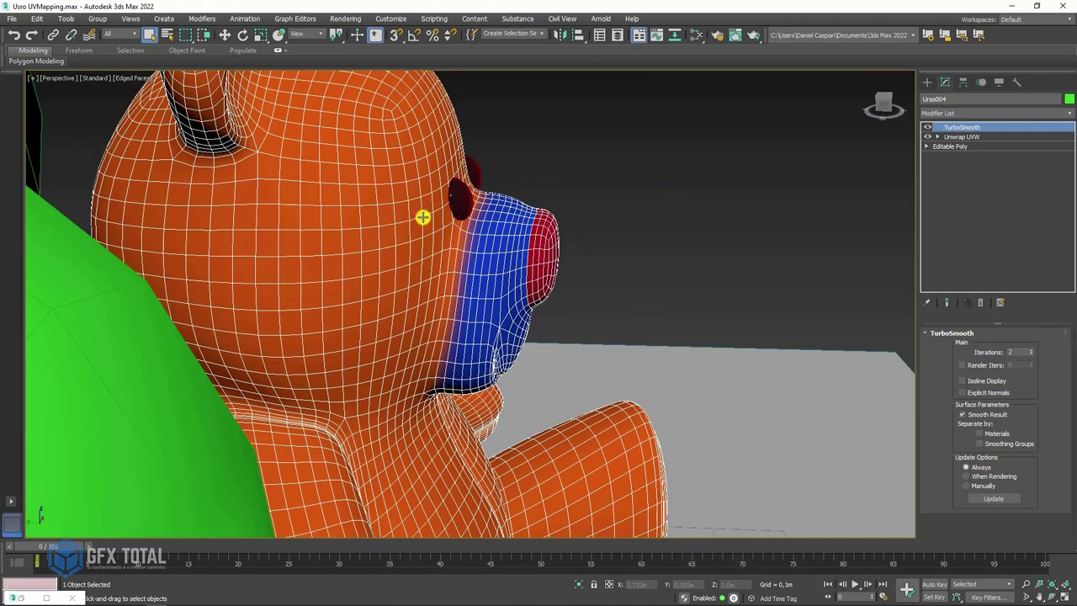
{"action": "middle_click_drag", "start_coordinate": [536, 281], "coordinate": [497, 286], "text": "alt"}
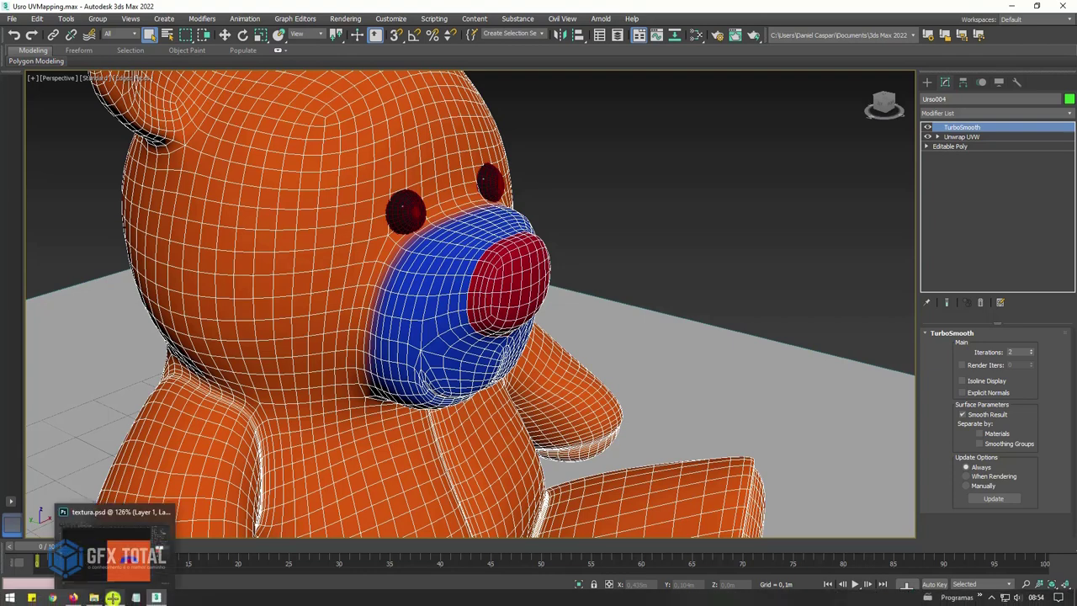
Delete the orange Layer 2 to reveal the UV layout, then bring up the Texturas folder
{"action": "left_click", "coordinate": [112, 597]}
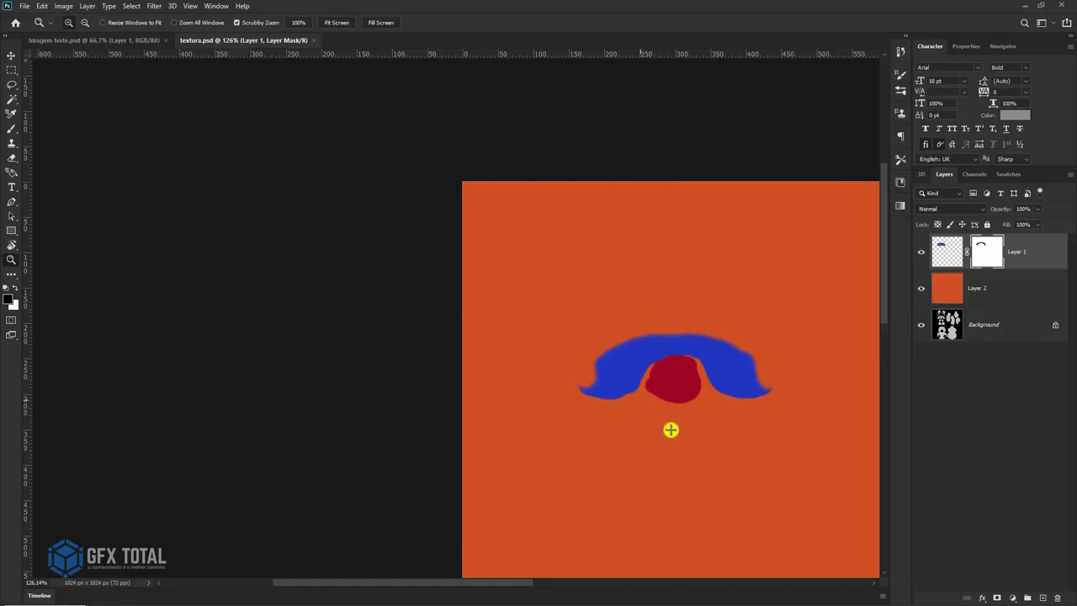
{"action": "left_click_drag", "start_coordinate": [670, 430], "coordinate": [498, 358]}
{"action": "scroll", "coordinate": [572, 432], "scroll_direction": "down", "scroll_amount": 5, "text": "alt"}
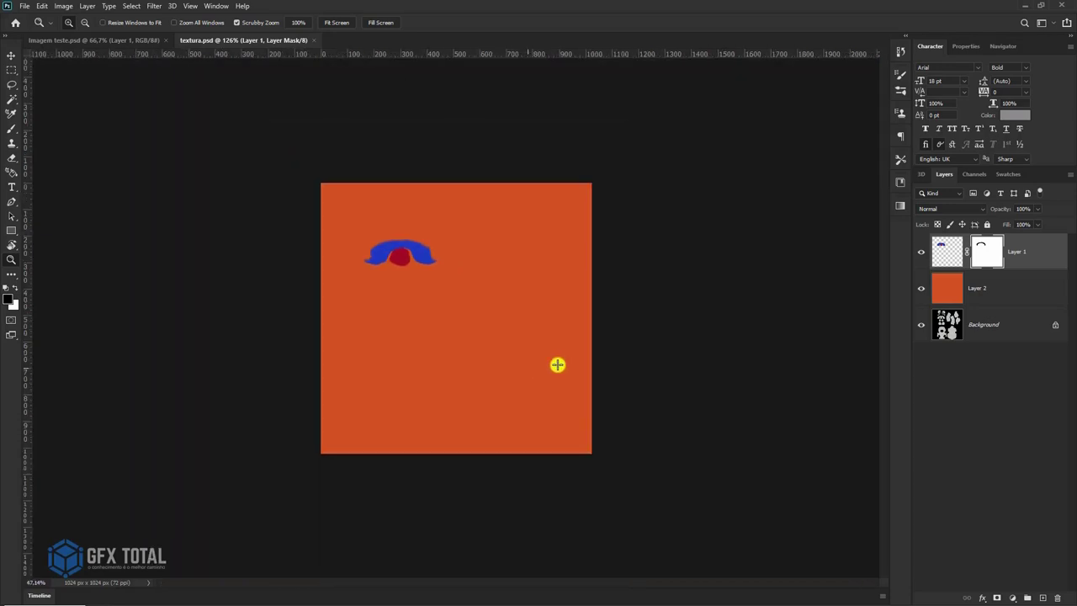
{"action": "left_click", "coordinate": [940, 294]}
{"action": "key", "text": "Delete"}
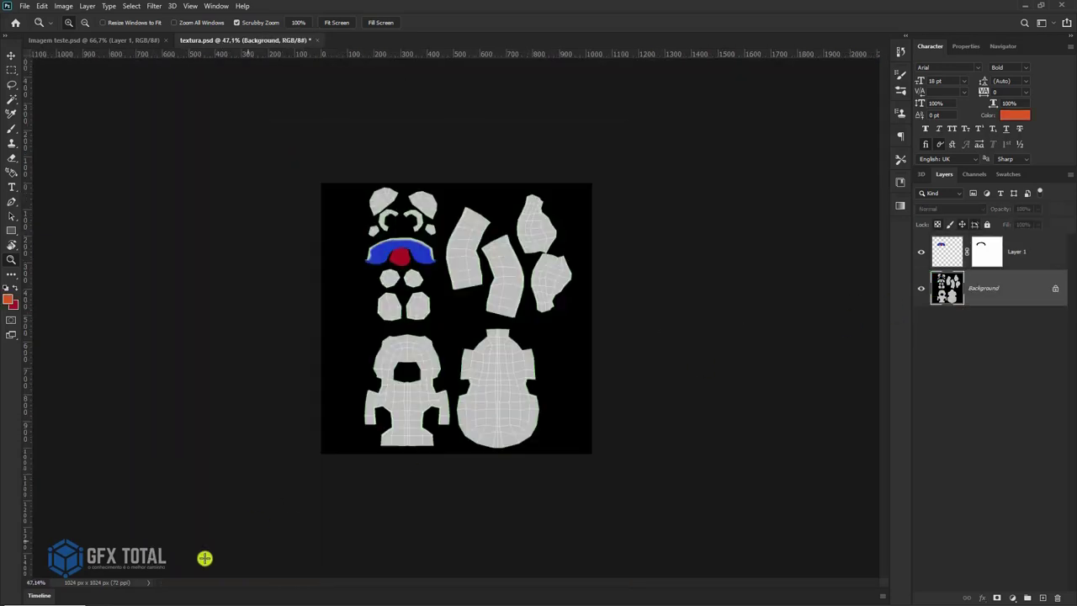
{"action": "key", "text": "alt+Tab"}
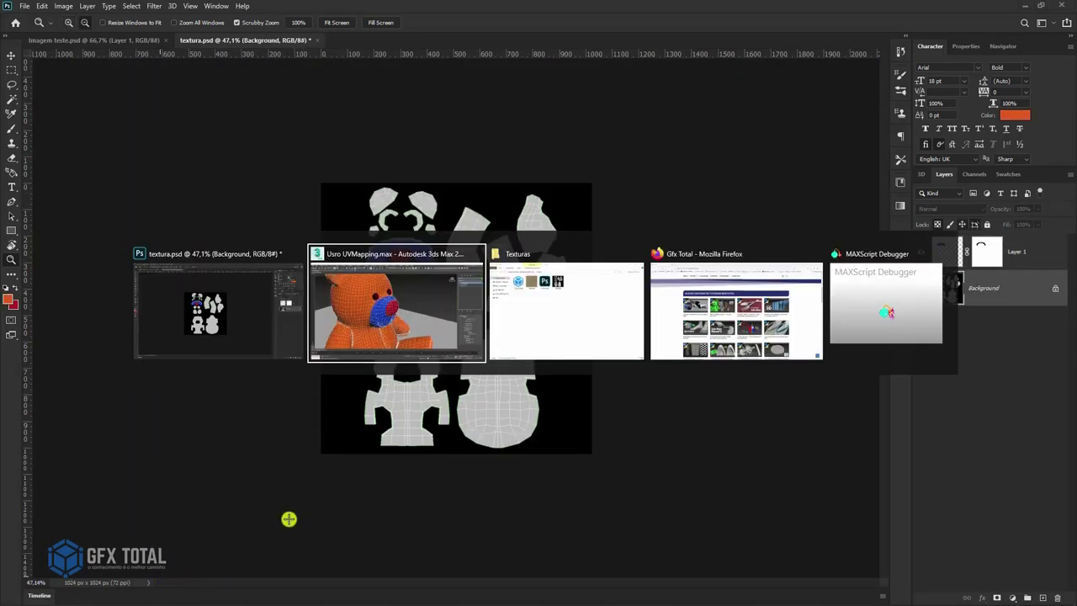
{"action": "key", "text": "alt+Tab"}
{"action": "double_click", "coordinate": [444, 433]}
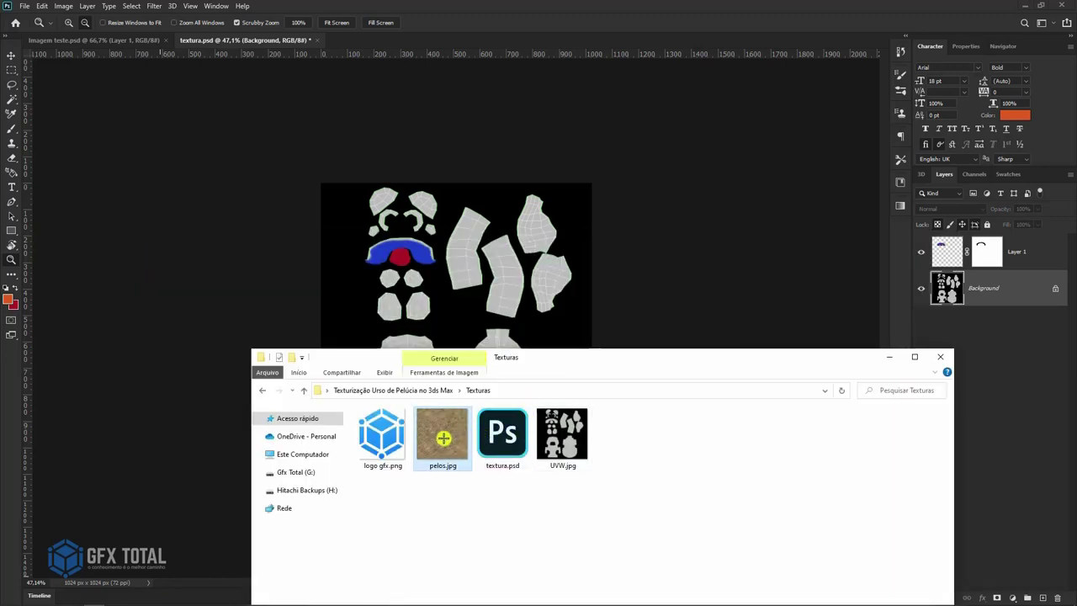
{"action": "scroll", "coordinate": [539, 282], "scroll_direction": "up", "scroll_amount": 3}
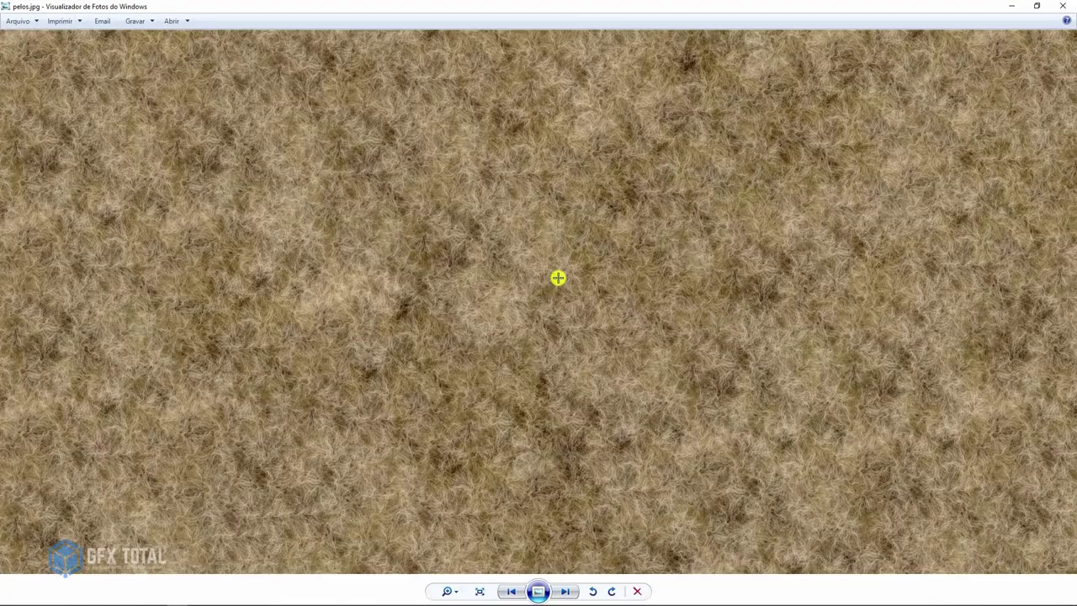
{"action": "scroll", "coordinate": [560, 278], "scroll_direction": "up", "scroll_amount": 2}
{"action": "scroll", "coordinate": [569, 282], "scroll_direction": "up", "scroll_amount": 2}
{"action": "scroll", "coordinate": [570, 284], "scroll_direction": "down", "scroll_amount": 2}
{"action": "scroll", "coordinate": [570, 284], "scroll_direction": "down", "scroll_amount": 2}
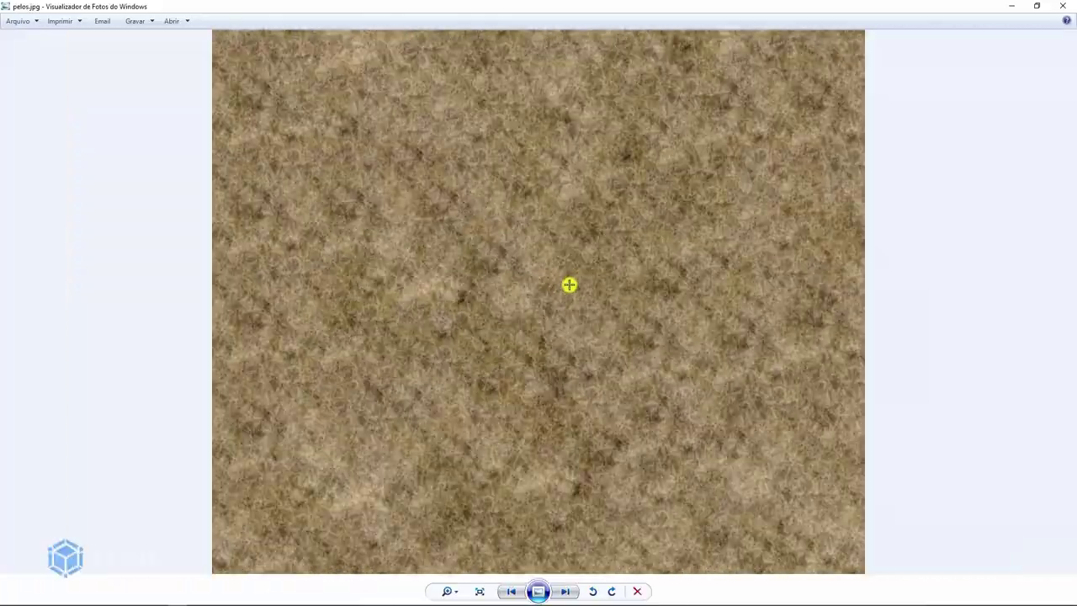
{"action": "scroll", "coordinate": [544, 291], "scroll_direction": "down", "scroll_amount": 1}
{"action": "scroll", "coordinate": [487, 276], "scroll_direction": "up", "scroll_amount": 4}
{"action": "scroll", "coordinate": [454, 289], "scroll_direction": "up", "scroll_amount": 1}
{"action": "scroll", "coordinate": [462, 295], "scroll_direction": "up", "scroll_amount": 1}
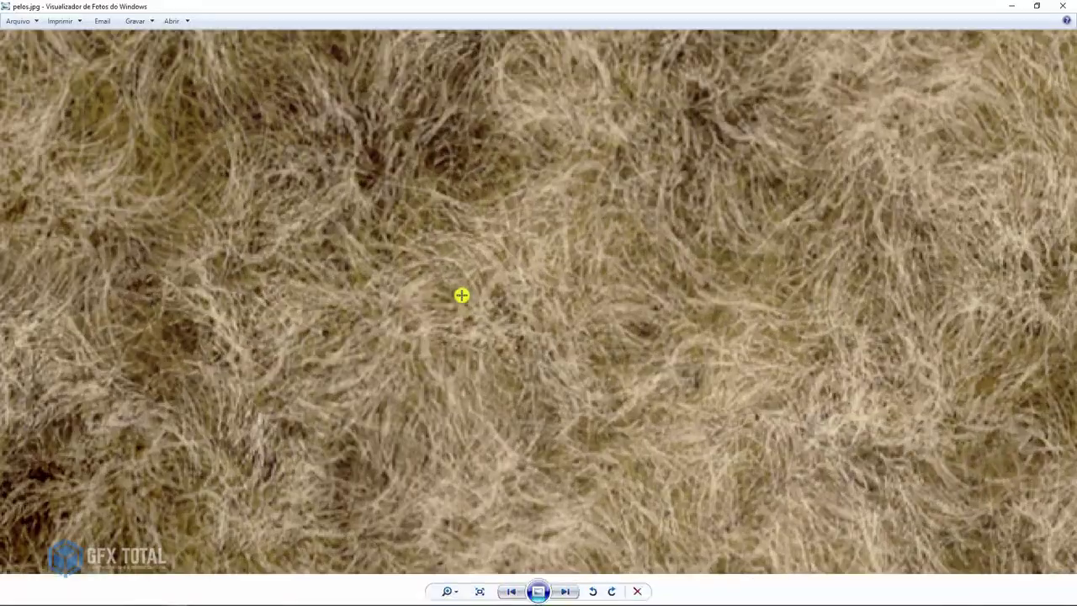
{"action": "scroll", "coordinate": [464, 295], "scroll_direction": "down", "scroll_amount": 2}
{"action": "scroll", "coordinate": [465, 295], "scroll_direction": "down", "scroll_amount": 1}
{"action": "scroll", "coordinate": [466, 295], "scroll_direction": "down", "scroll_amount": 1}
{"action": "scroll", "coordinate": [474, 298], "scroll_direction": "down", "scroll_amount": 1}
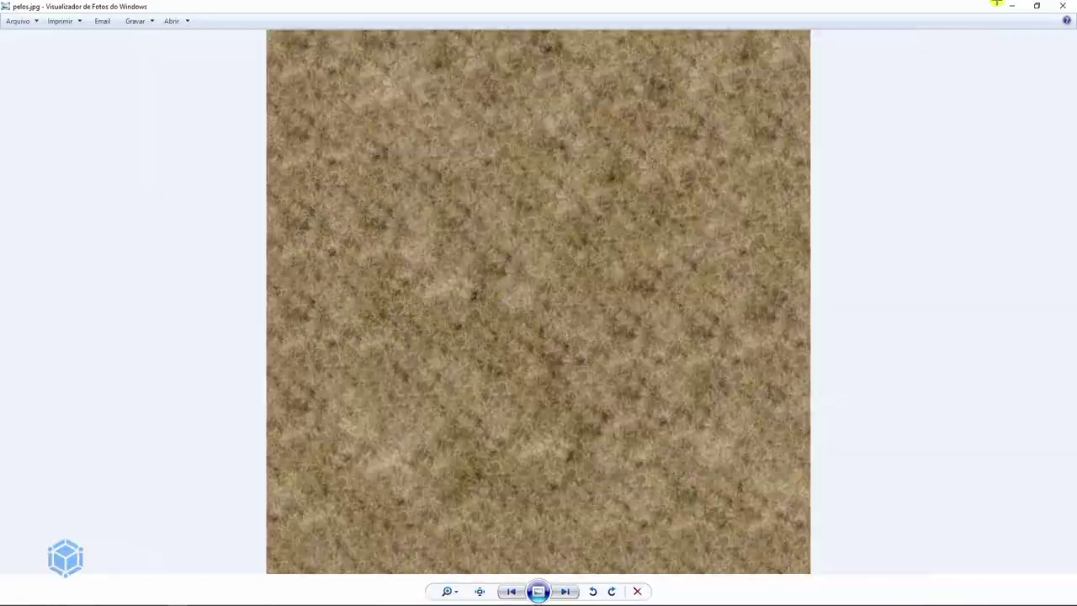
Place pelos.jpg from the Texturas folder onto the canvas as a full-canvas fur layer
{"action": "left_click", "coordinate": [1061, 6]}
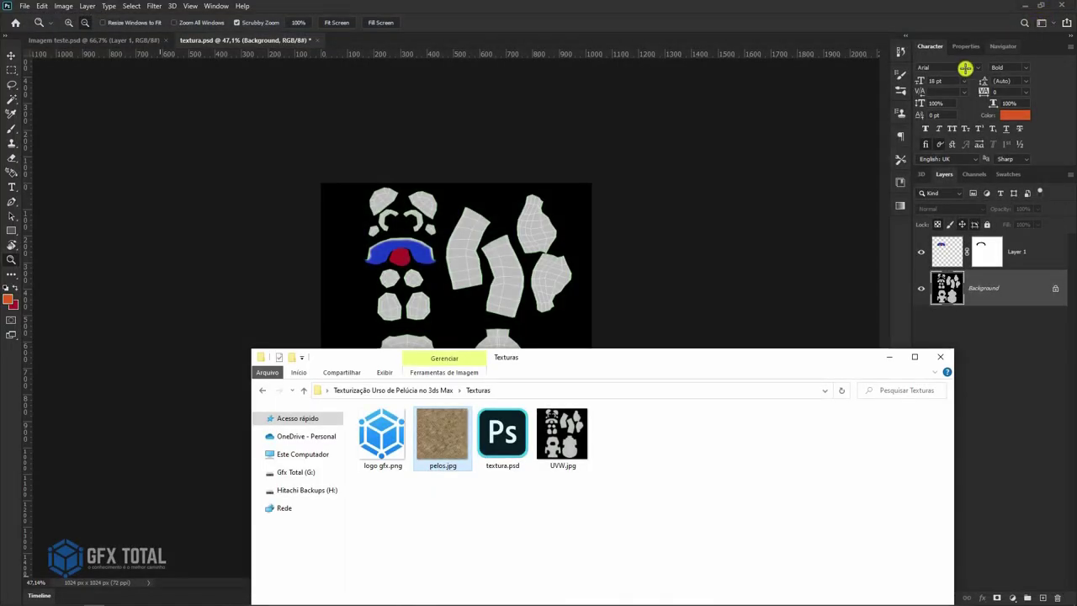
{"action": "left_click_drag", "start_coordinate": [649, 359], "coordinate": [974, 145]}
{"action": "left_click_drag", "start_coordinate": [804, 212], "coordinate": [504, 343]}
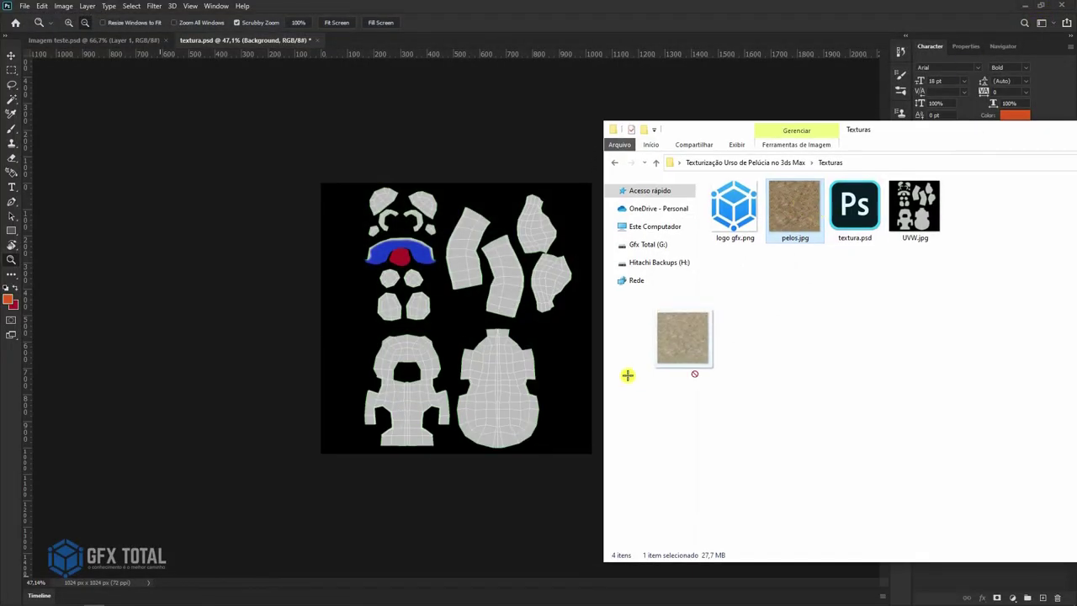
{"action": "left_click_drag", "start_coordinate": [537, 405], "coordinate": [536, 405]}
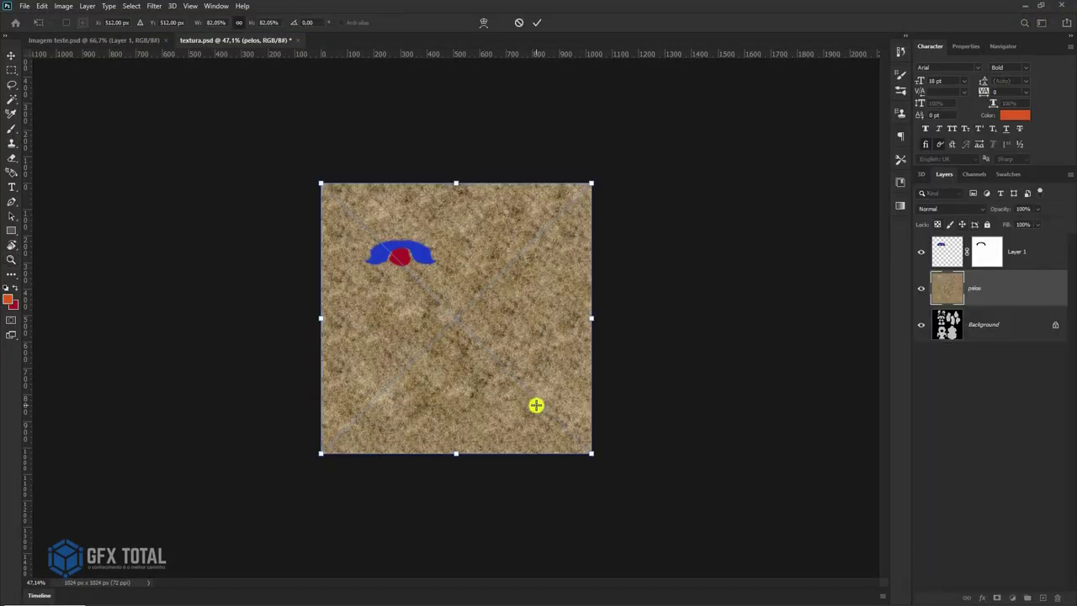
{"action": "key", "text": "Return"}
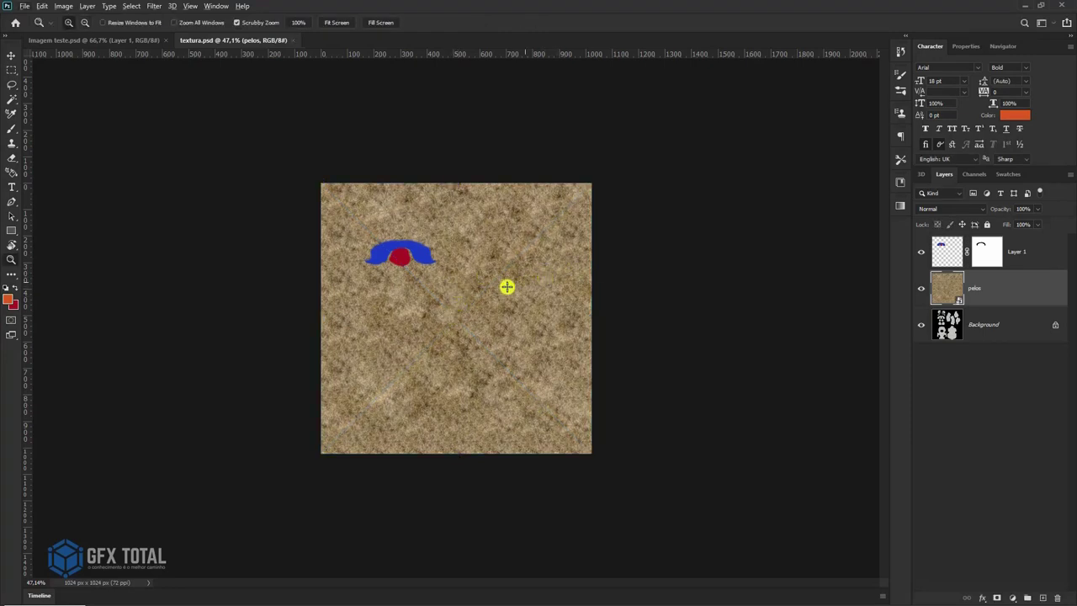
{"action": "key", "text": "alt+Tab"}
Turn off Edged Faces and inspect the furry bear's nose close up before returning to Photoshop
{"action": "left_click", "coordinate": [551, 304]}
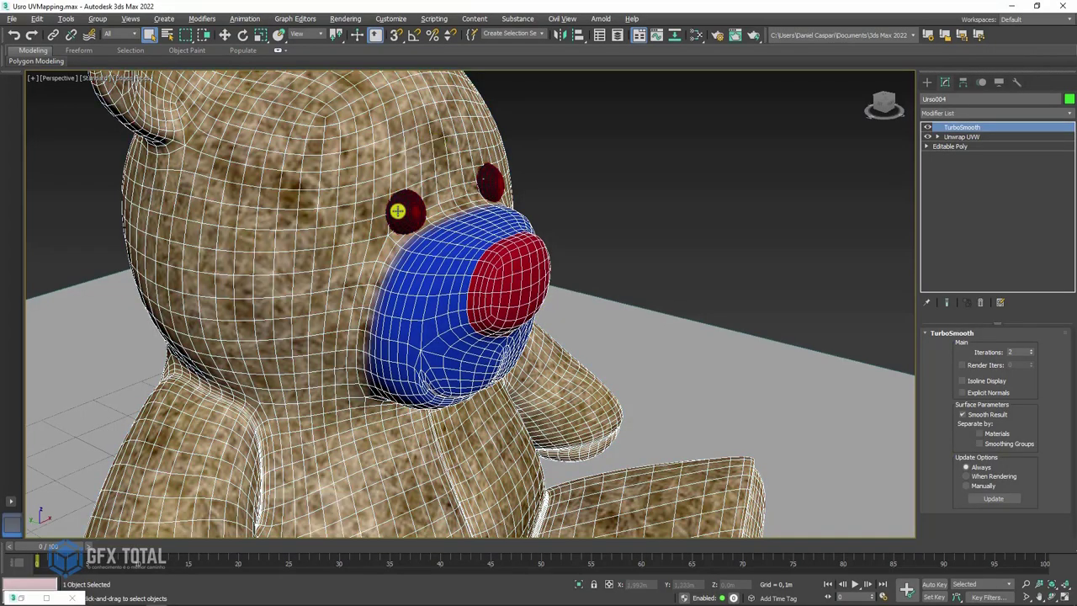
{"action": "key", "text": "F4"}
{"action": "mouse_move", "coordinate": [462, 227]}
{"action": "middle_mouse_down", "text": "alt"}
{"action": "mouse_move", "coordinate": [356, 228]}
{"action": "mouse_move", "coordinate": [368, 175]}
{"action": "mouse_move", "coordinate": [500, 233]}
{"action": "mouse_move", "coordinate": [452, 250]}
{"action": "mouse_move", "coordinate": [454, 266]}
{"action": "mouse_move", "coordinate": [416, 277]}
{"action": "mouse_move", "coordinate": [388, 270]}
{"action": "middle_mouse_up", "text": "alt"}
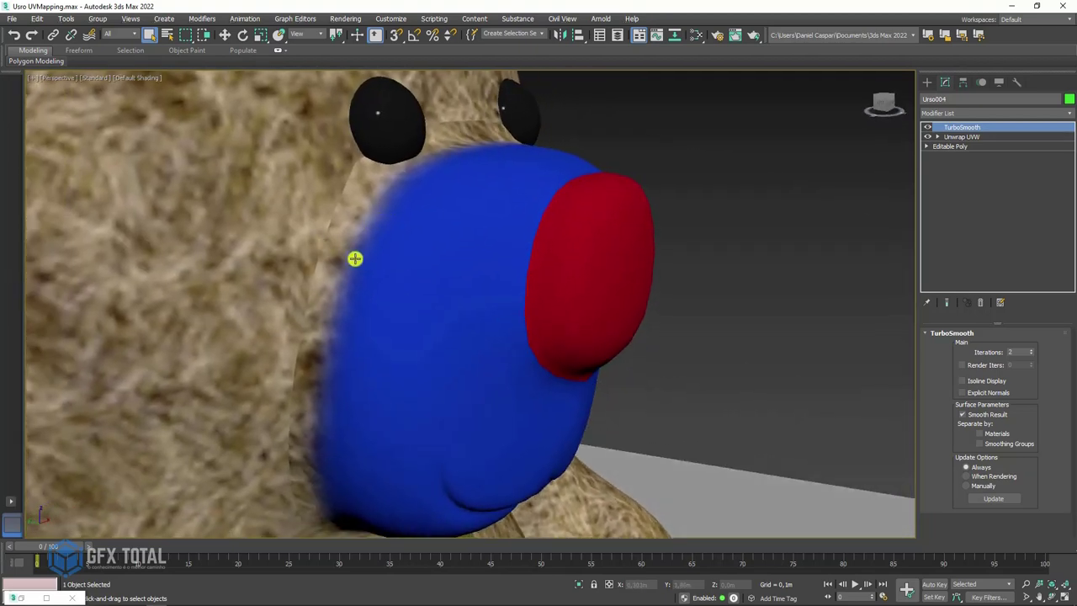
{"action": "key", "text": "alt+Tab"}
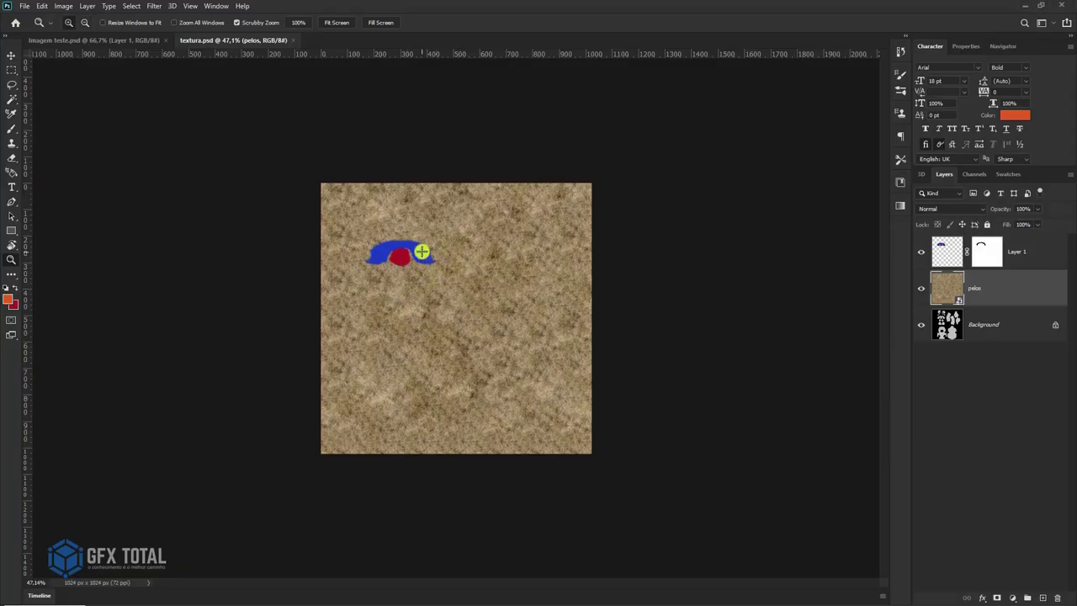
Duplicate the pelos layer and hide Layer 1, pelos and pelos copy, leaving only Background visible
{"action": "mouse_move", "coordinate": [416, 272]}
{"action": "left_mouse_down"}
{"action": "mouse_move", "coordinate": [457, 339]}
{"action": "mouse_move", "coordinate": [476, 342]}
{"action": "left_mouse_up"}
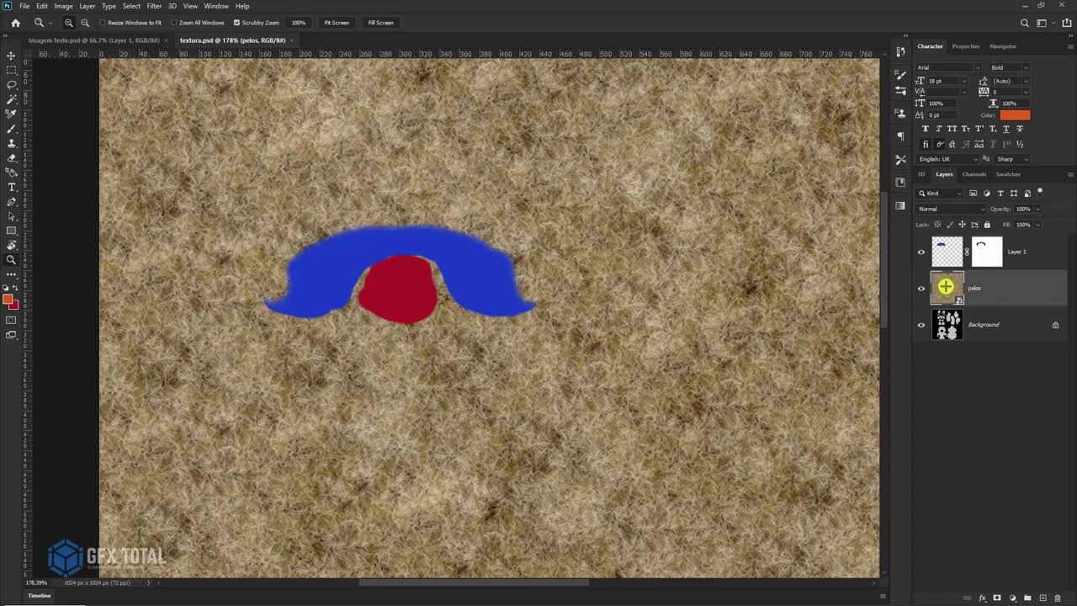
{"action": "left_click_drag", "start_coordinate": [948, 288], "coordinate": [953, 283], "text": "alt"}
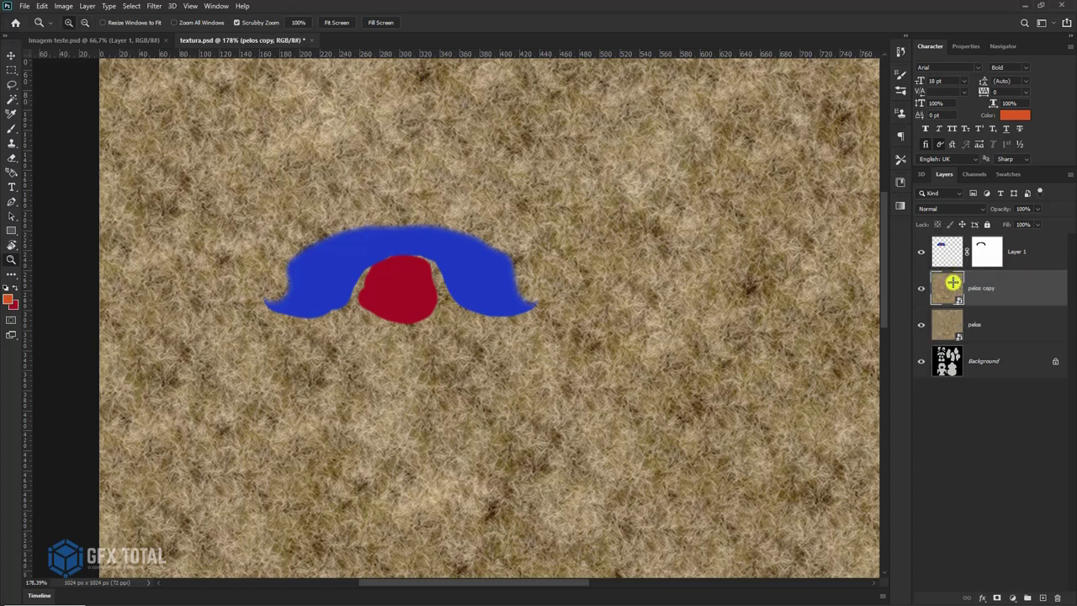
{"action": "left_click", "coordinate": [921, 252]}
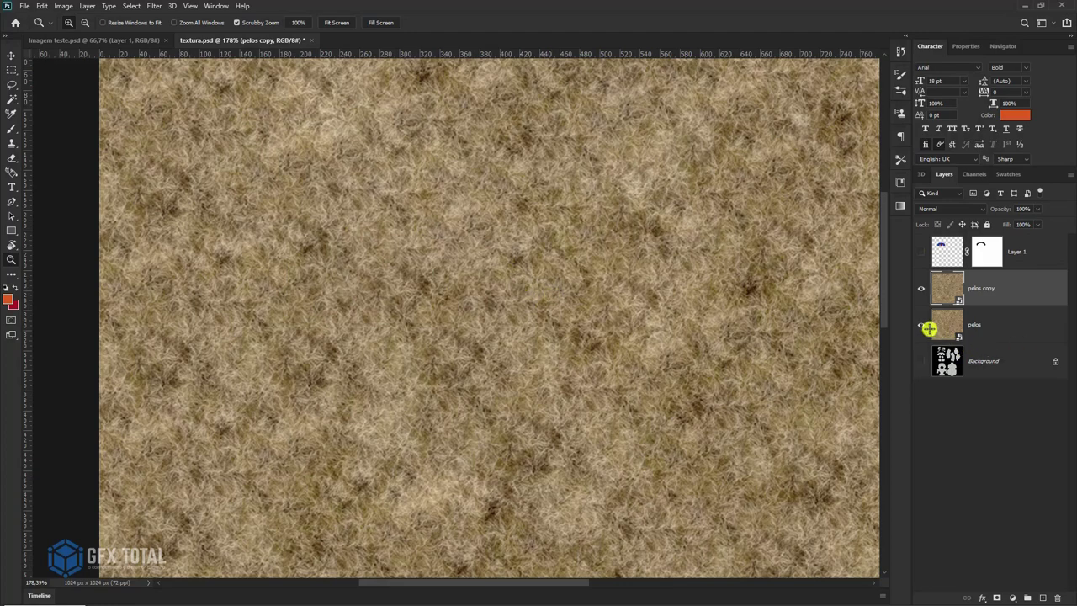
{"action": "left_click", "coordinate": [923, 326]}
{"action": "left_click", "coordinate": [919, 291]}
{"action": "left_click", "coordinate": [921, 361]}
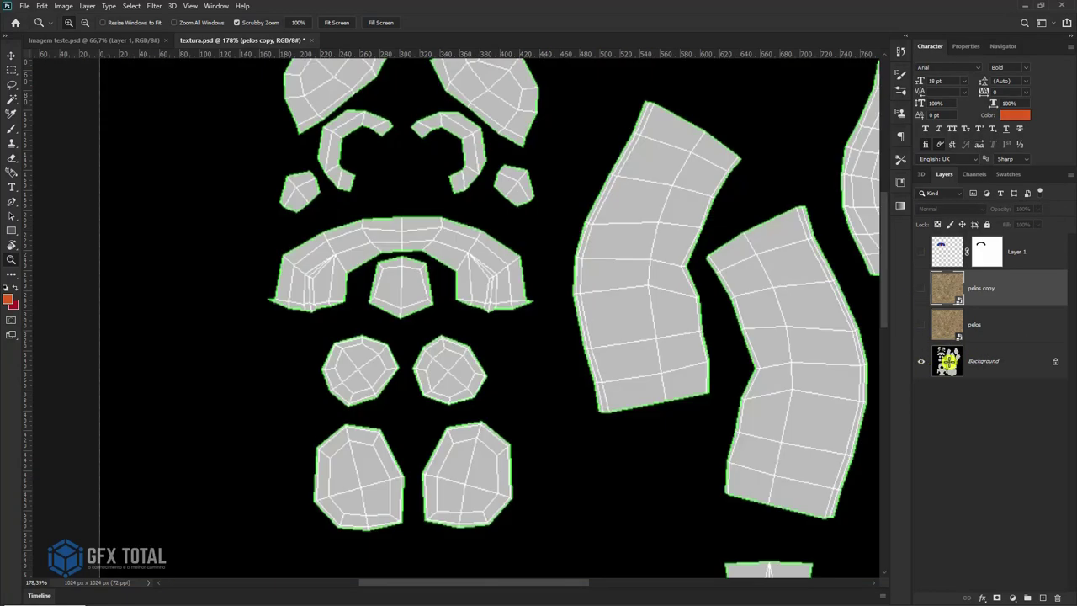
Zoom in and lasso around the arch-shaped muzzle and nose UV pieces
{"action": "left_click_drag", "start_coordinate": [436, 229], "coordinate": [469, 306]}
{"action": "left_click_drag", "start_coordinate": [28, 109], "coordinate": [163, 120]}
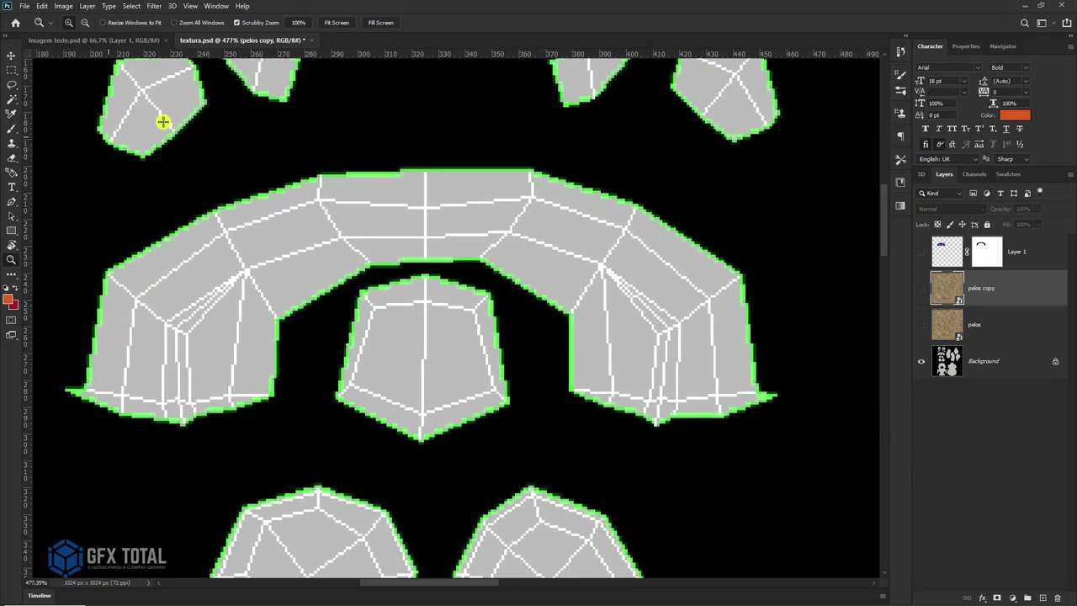
{"action": "left_click", "coordinate": [11, 84]}
{"action": "mouse_move", "coordinate": [398, 156]}
{"action": "left_mouse_down"}
{"action": "mouse_move", "coordinate": [254, 176]}
{"action": "mouse_move", "coordinate": [72, 239]}
{"action": "mouse_move", "coordinate": [39, 406]}
{"action": "mouse_move", "coordinate": [210, 444]}
{"action": "mouse_move", "coordinate": [281, 401]}
{"action": "mouse_move", "coordinate": [332, 308]}
{"action": "mouse_move", "coordinate": [367, 279]}
{"action": "mouse_move", "coordinate": [434, 271]}
{"action": "mouse_move", "coordinate": [484, 284]}
{"action": "mouse_move", "coordinate": [534, 350]}
{"action": "mouse_move", "coordinate": [691, 450]}
{"action": "mouse_move", "coordinate": [795, 395]}
{"action": "mouse_move", "coordinate": [738, 230]}
{"action": "mouse_move", "coordinate": [486, 154]}
{"action": "mouse_move", "coordinate": [402, 160]}
{"action": "left_mouse_up"}
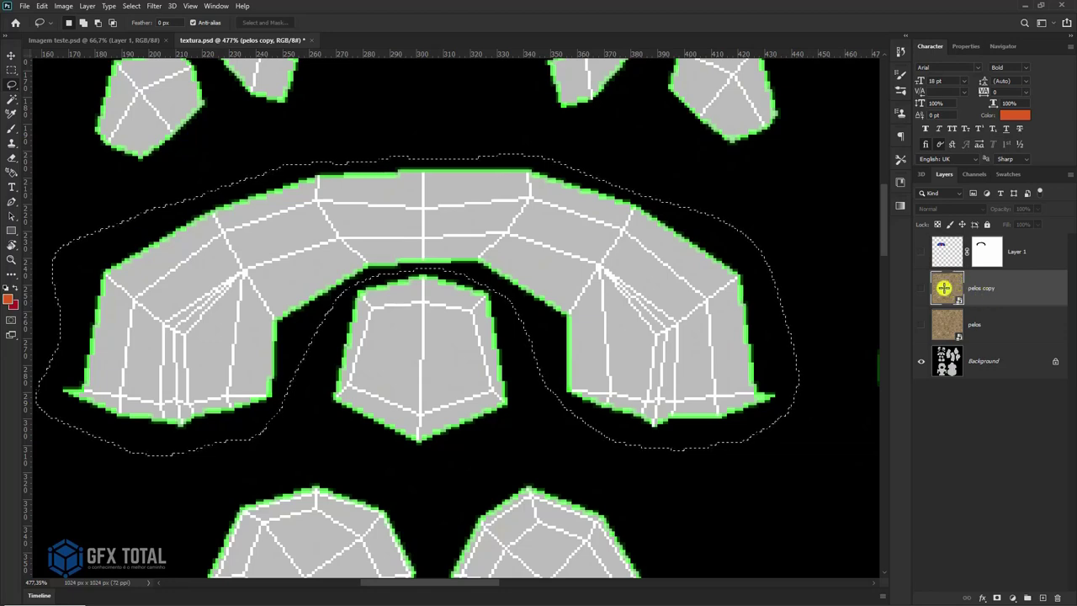
Mask pelos copy to the lasso selection and lower its opacity to 64%
{"action": "left_click", "coordinate": [996, 597]}
{"action": "left_click", "coordinate": [920, 290]}
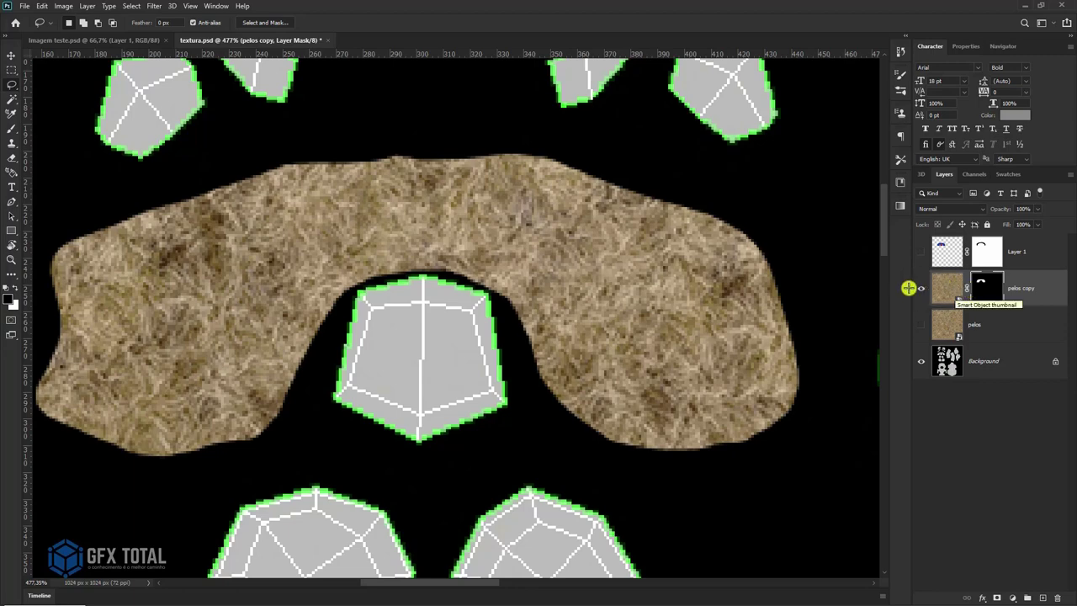
{"action": "left_click", "coordinate": [918, 288]}
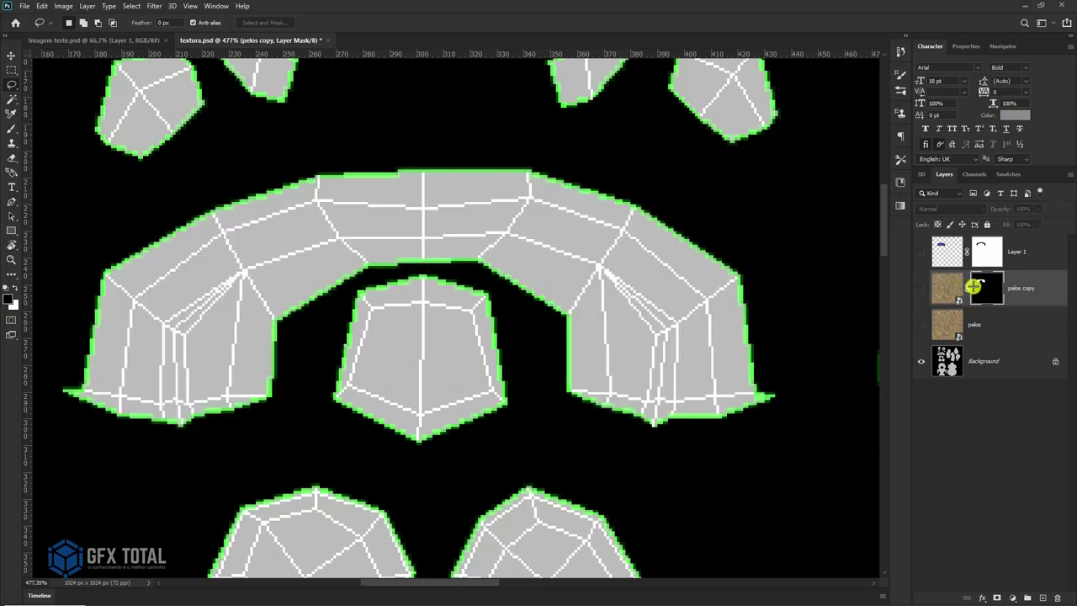
{"action": "left_click", "coordinate": [922, 288]}
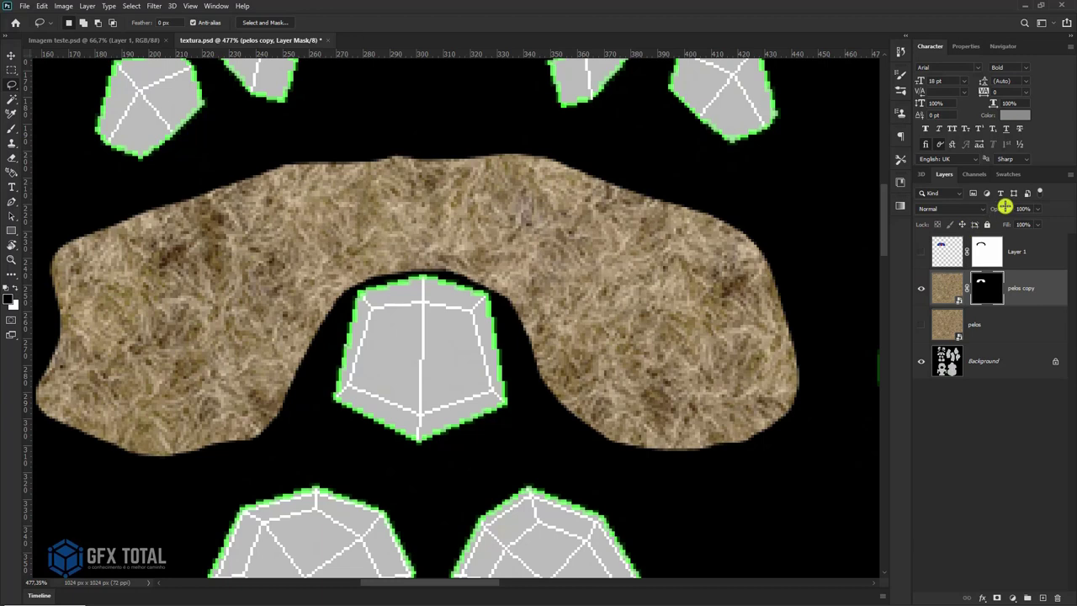
{"action": "left_click_drag", "start_coordinate": [1005, 207], "coordinate": [993, 208]}
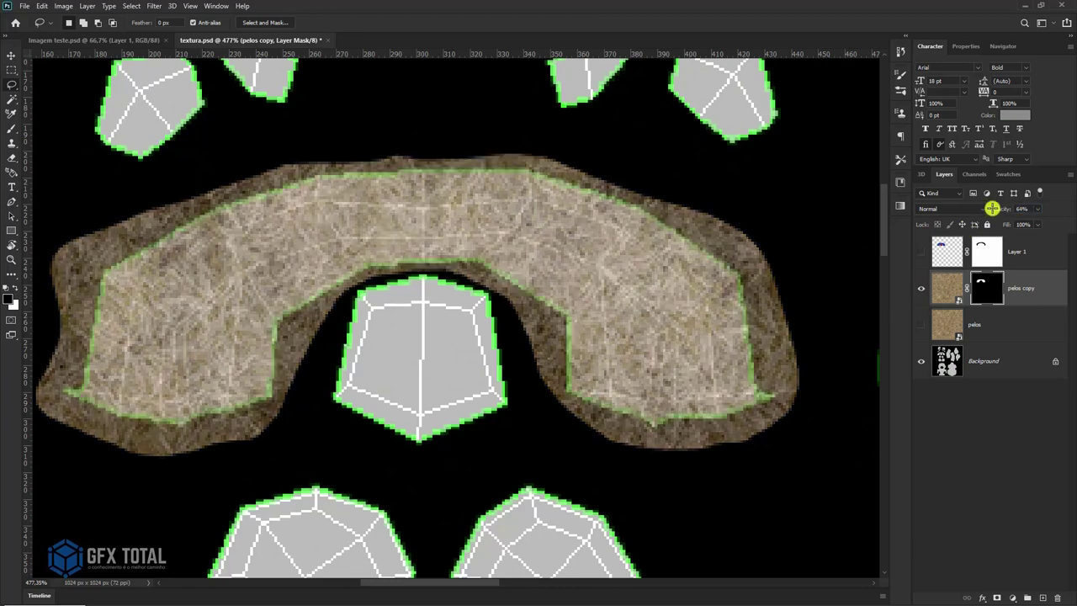
Paint black on the mask to trim fur at the lower-left corner, left edge and top edge
{"action": "left_click", "coordinate": [10, 127]}
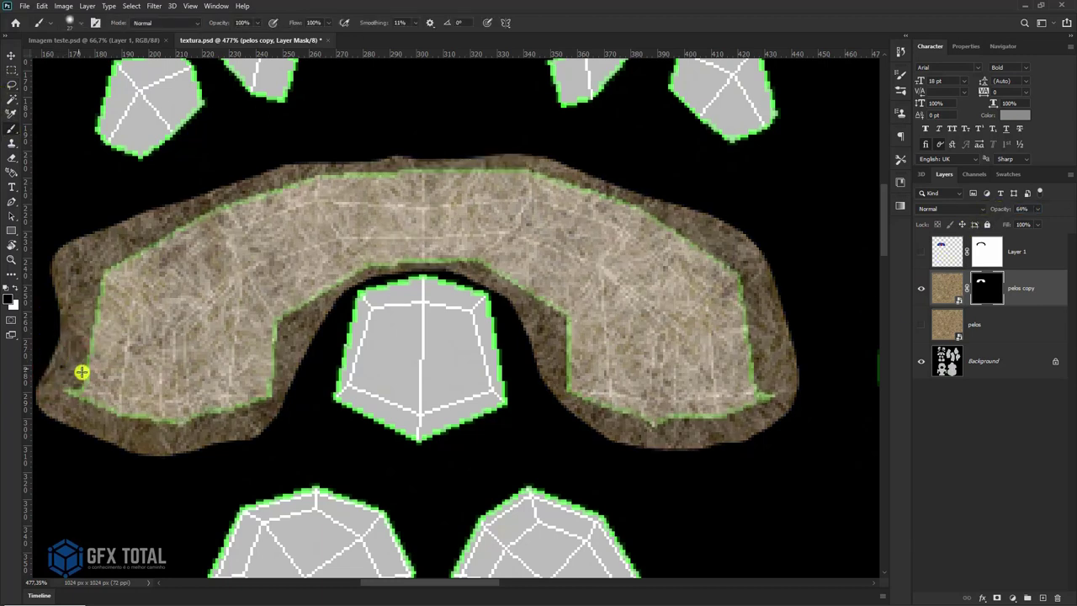
{"action": "right_click_drag", "start_coordinate": [79, 360], "coordinate": [60, 378], "text": "alt"}
{"action": "left_click_drag", "start_coordinate": [67, 378], "coordinate": [80, 380]}
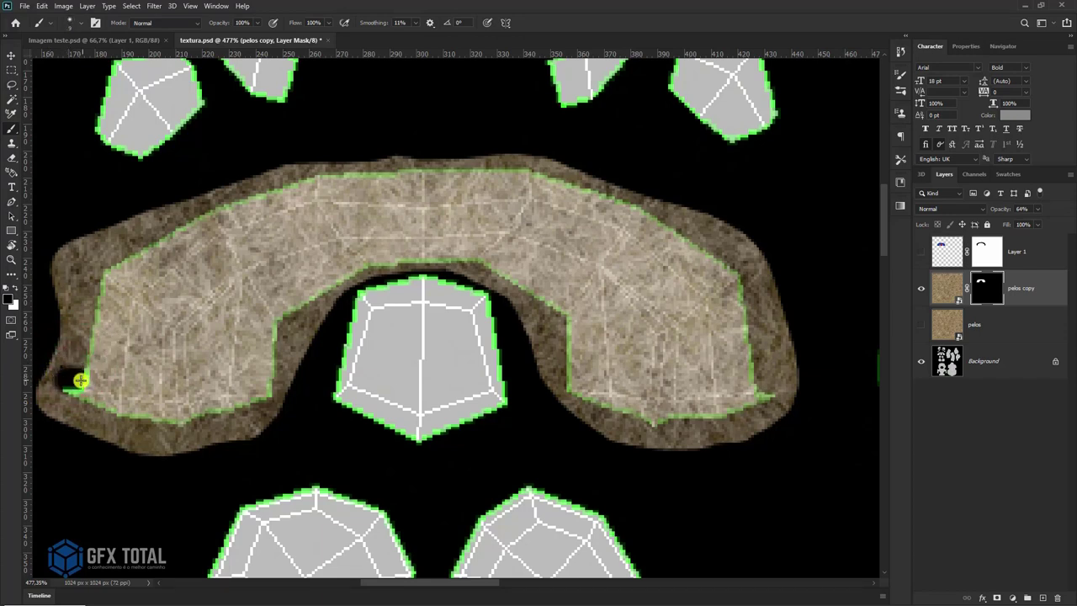
{"action": "right_click_drag", "start_coordinate": [89, 380], "coordinate": [94, 378], "text": "alt"}
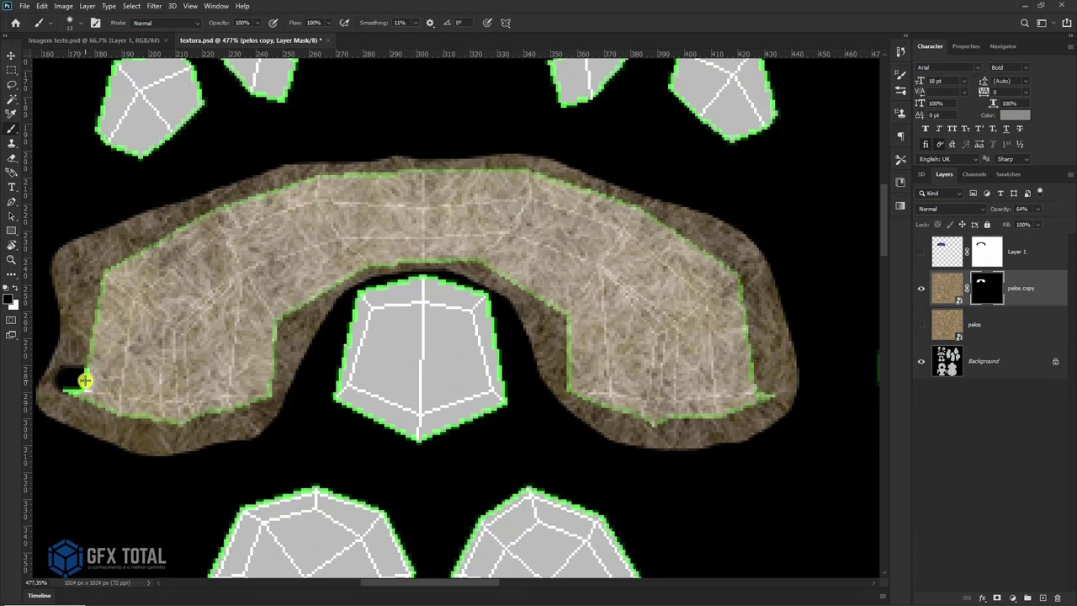
{"action": "left_click", "coordinate": [104, 276], "text": "shift"}
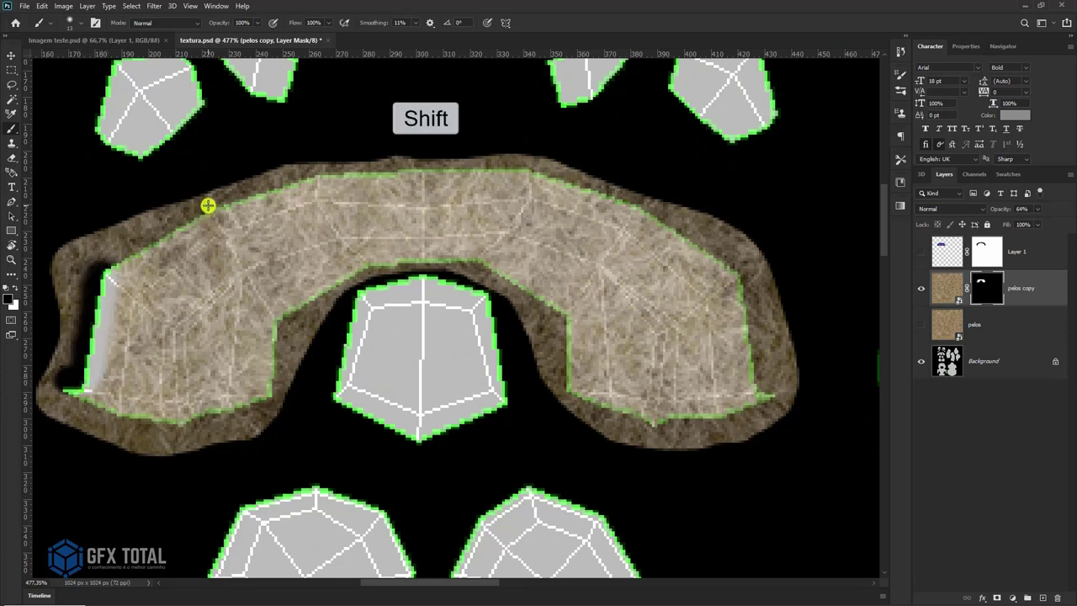
{"action": "left_click", "coordinate": [208, 206], "text": "shift"}
{"action": "left_click", "coordinate": [315, 176], "text": "shift"}
{"action": "left_click", "coordinate": [425, 168], "text": "shift"}
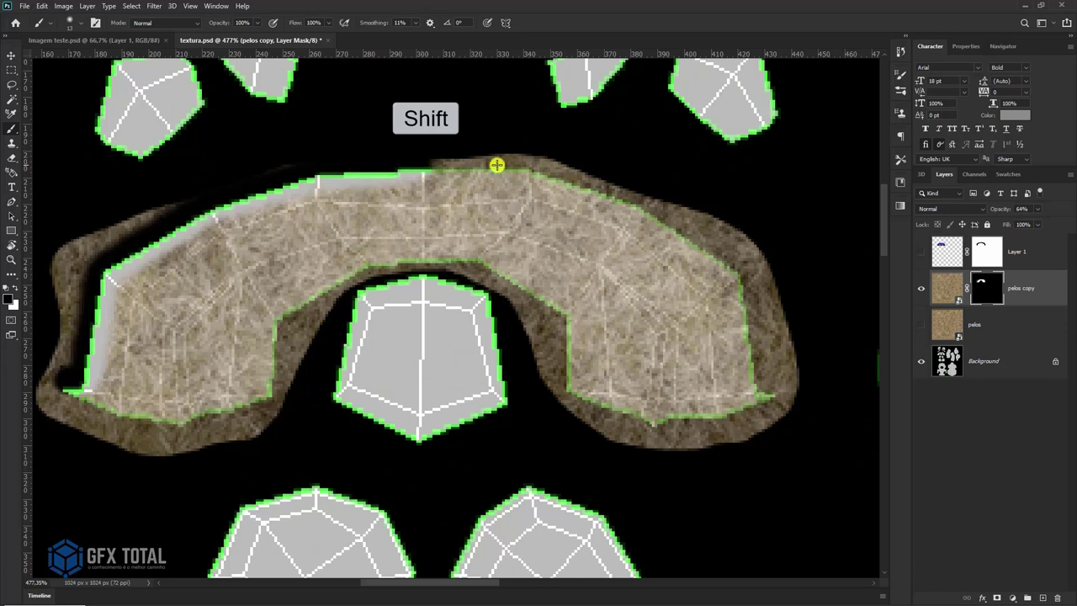
{"action": "left_click", "coordinate": [530, 166], "text": "shift"}
Trim the remaining fur fringe along the right and left edges, then zoom out
{"action": "left_click", "coordinate": [633, 202], "text": "shift"}
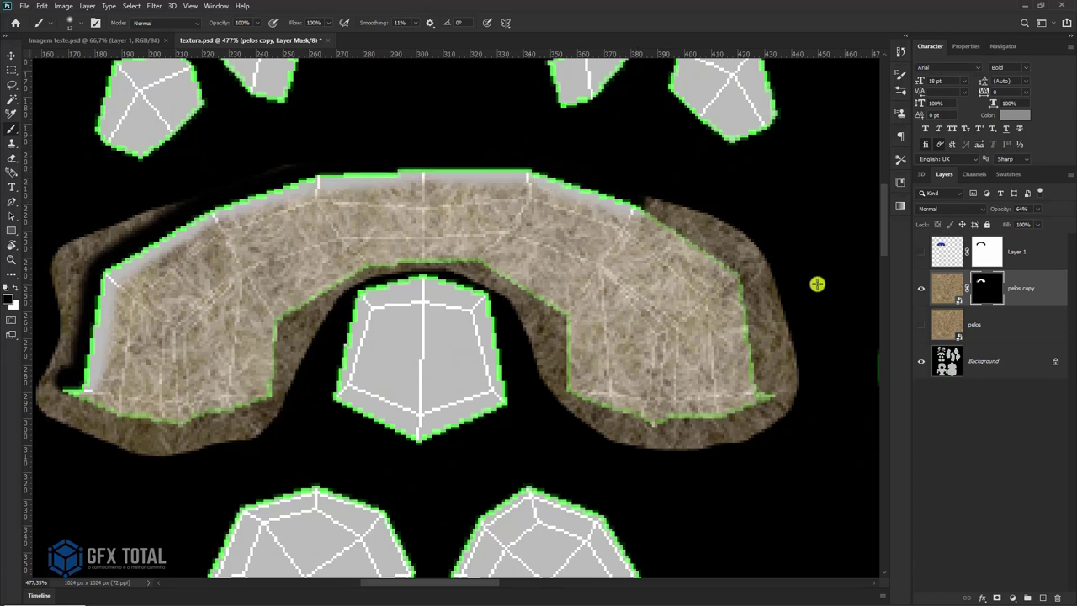
{"action": "left_click", "coordinate": [741, 272], "text": "shift"}
{"action": "left_click", "coordinate": [760, 384], "text": "shift"}
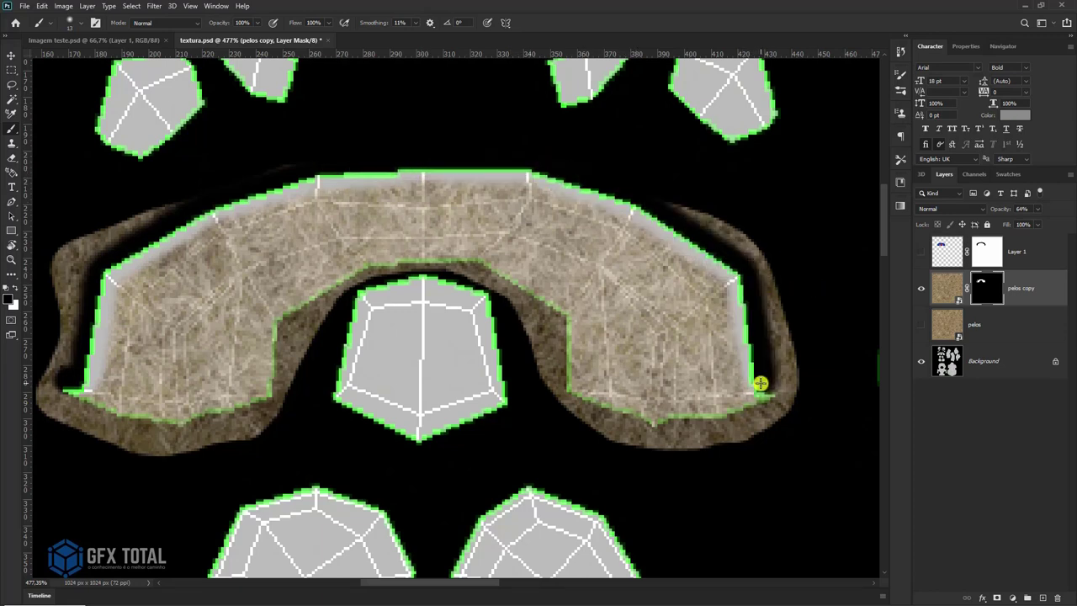
{"action": "left_click", "coordinate": [780, 360], "text": "shift"}
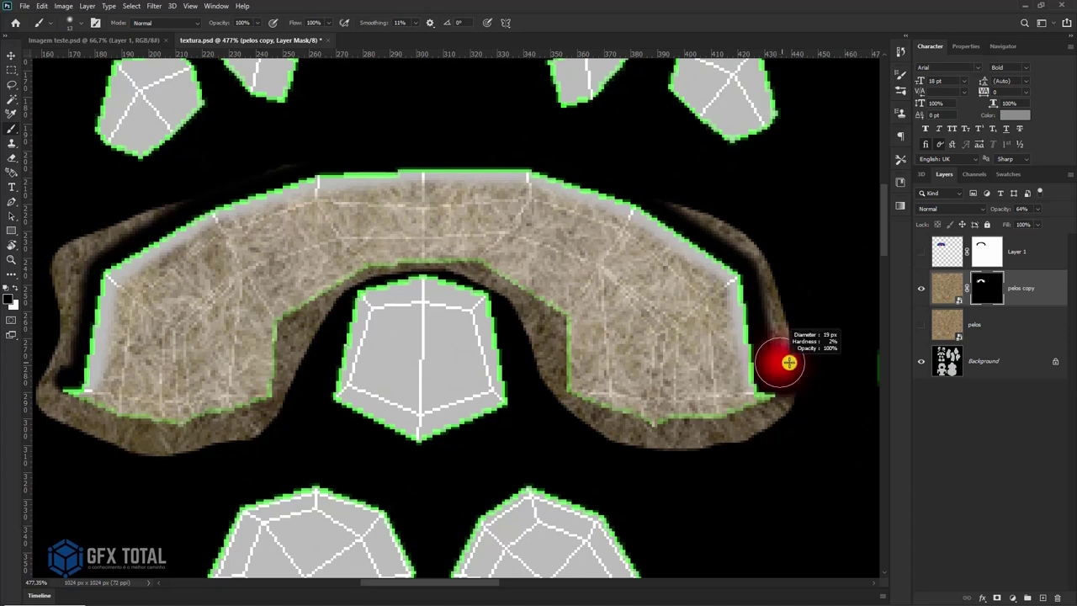
{"action": "mouse_move", "coordinate": [789, 346]}
{"action": "left_mouse_down"}
{"action": "mouse_move", "coordinate": [763, 258]}
{"action": "mouse_move", "coordinate": [678, 183]}
{"action": "left_mouse_up"}
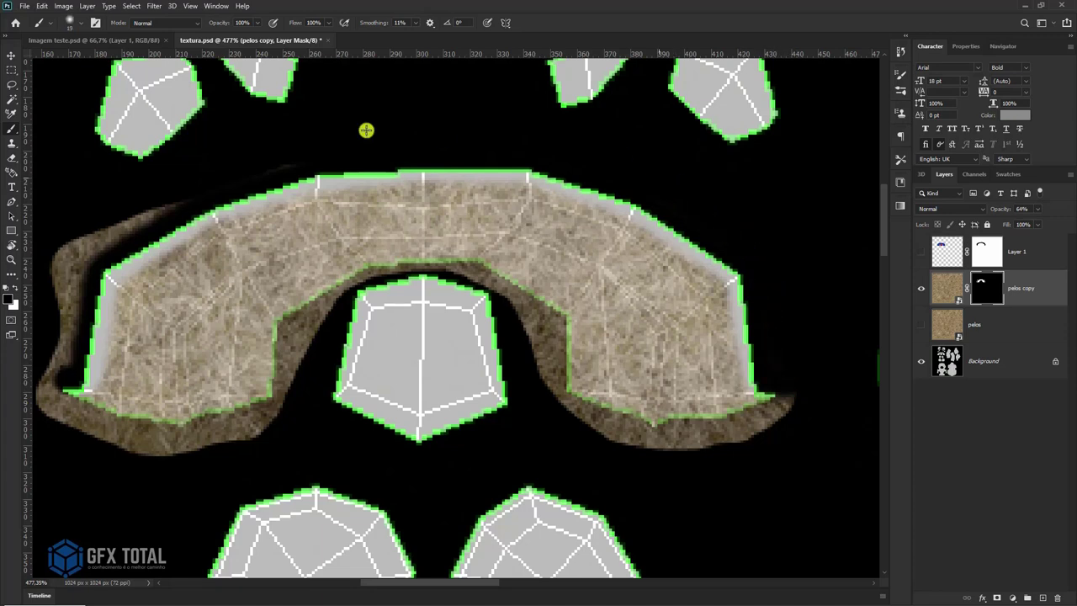
{"action": "mouse_move", "coordinate": [192, 197]}
{"action": "left_mouse_down"}
{"action": "mouse_move", "coordinate": [54, 247]}
{"action": "mouse_move", "coordinate": [60, 312]}
{"action": "mouse_move", "coordinate": [51, 373]}
{"action": "mouse_move", "coordinate": [38, 374]}
{"action": "left_mouse_up"}
{"action": "key", "text": "z"}
{"action": "left_click_drag", "start_coordinate": [308, 413], "coordinate": [267, 359]}
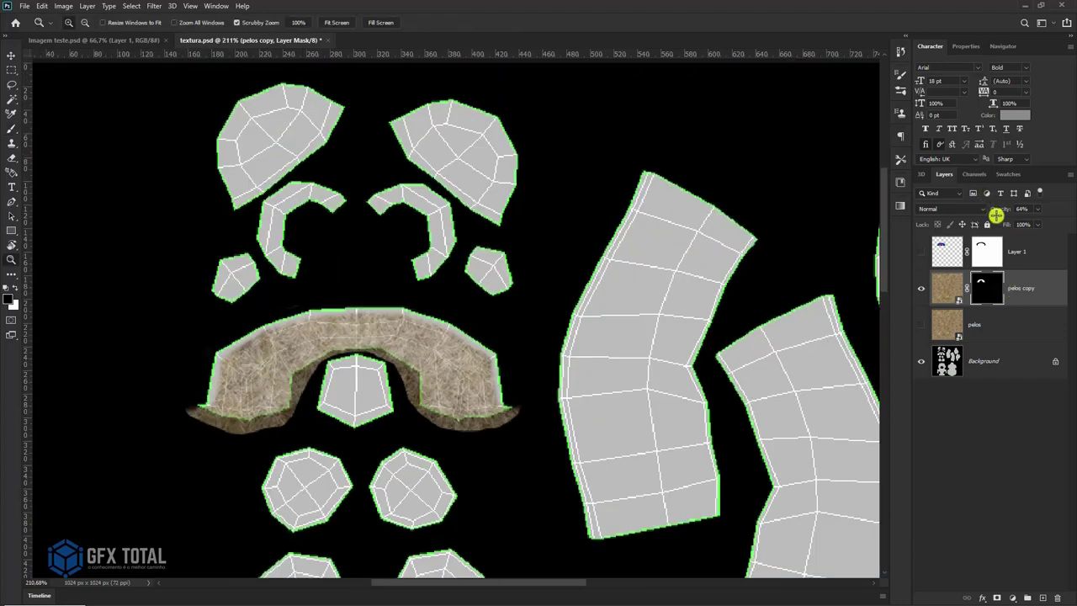
Restore pelos copy to 100% opacity and clip a Hue/Saturation layer with Saturation -100 to it
{"action": "left_click", "coordinate": [967, 315]}
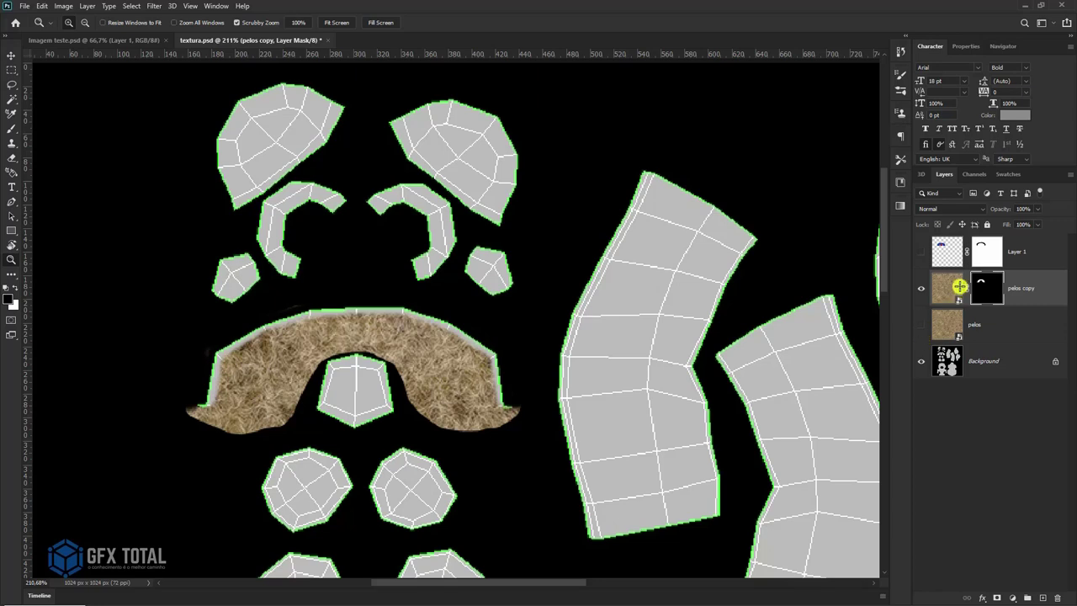
{"action": "left_click", "coordinate": [947, 287]}
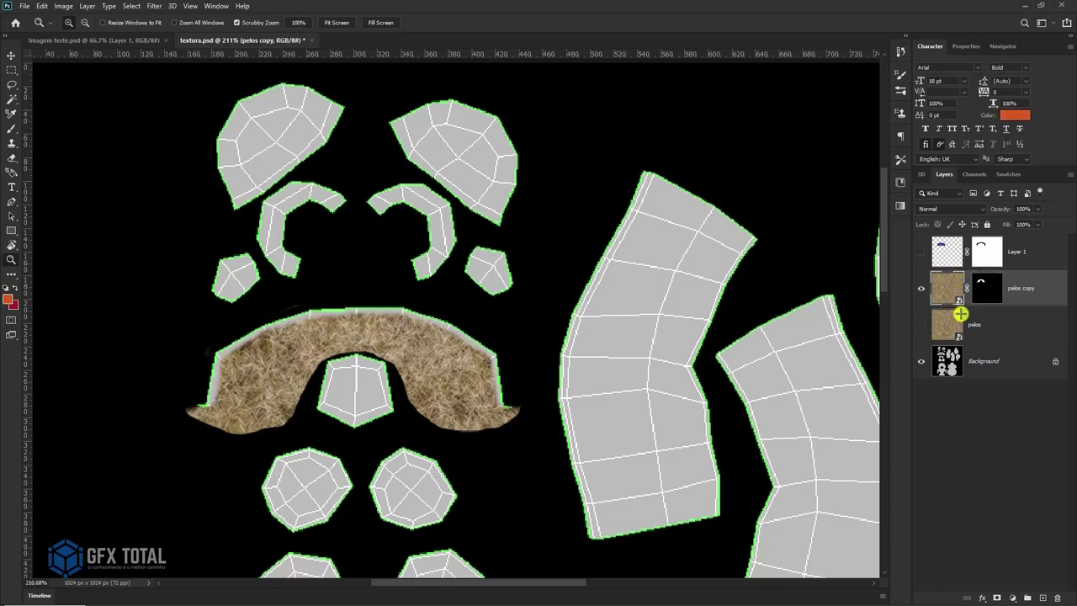
{"action": "left_click", "coordinate": [1012, 598]}
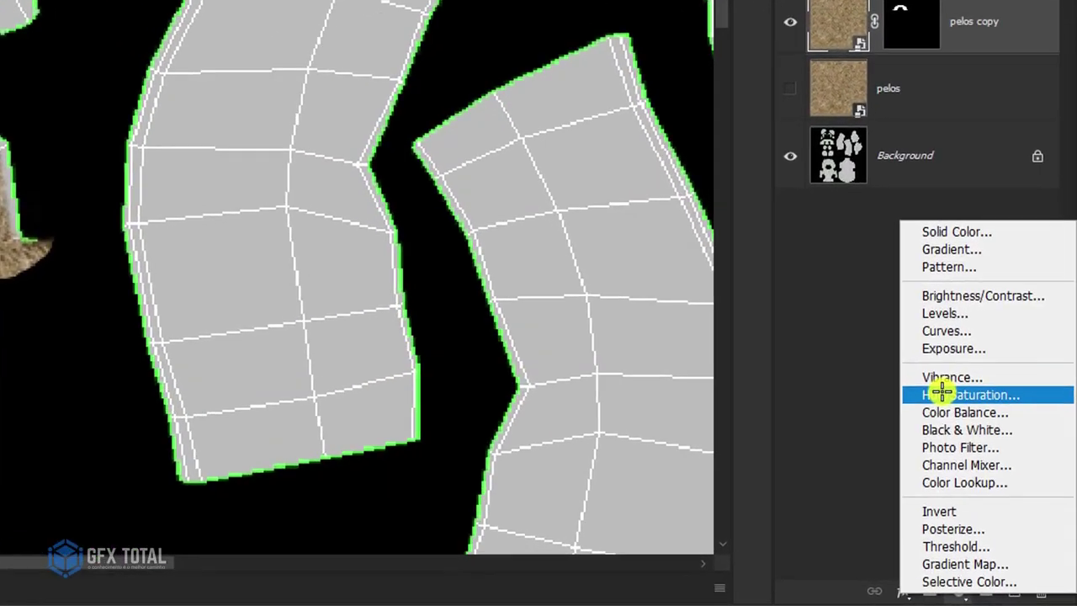
{"action": "left_click", "coordinate": [1004, 491]}
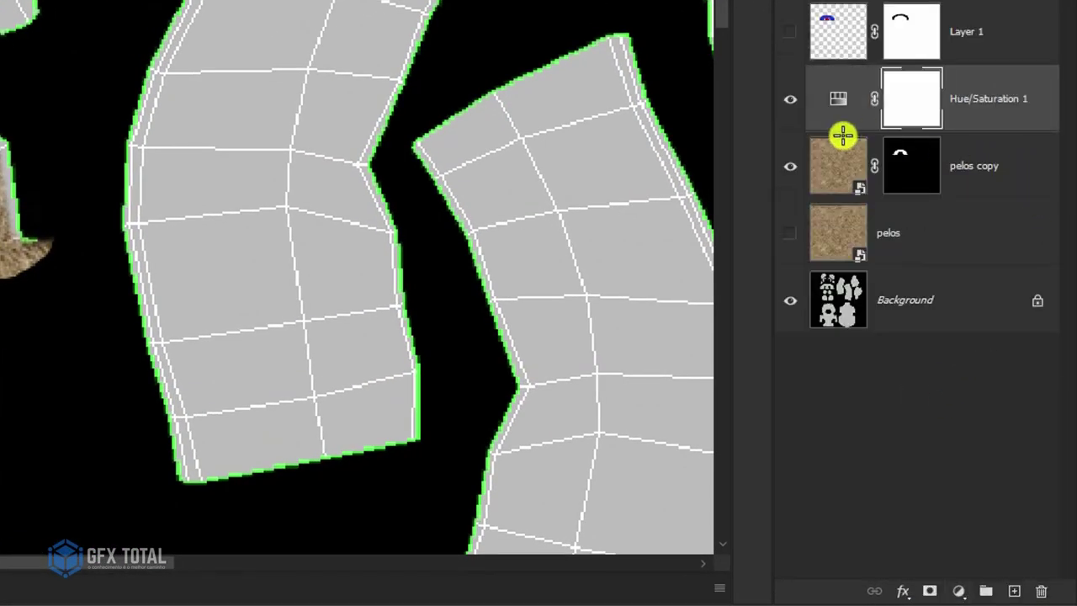
{"action": "key", "text": "alt"}
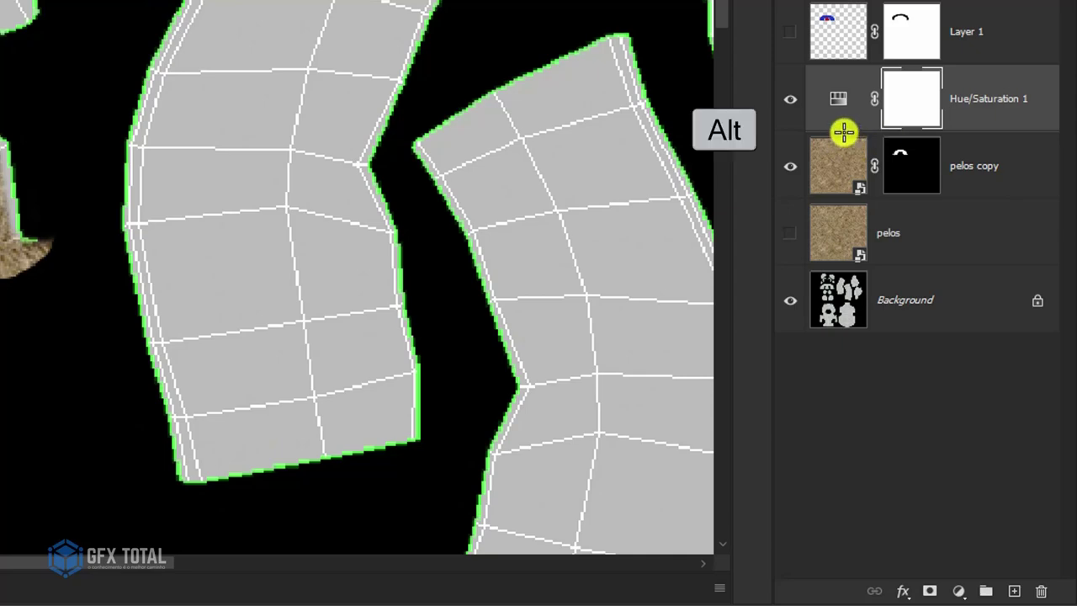
{"action": "left_click", "coordinate": [844, 132], "text": "alt"}
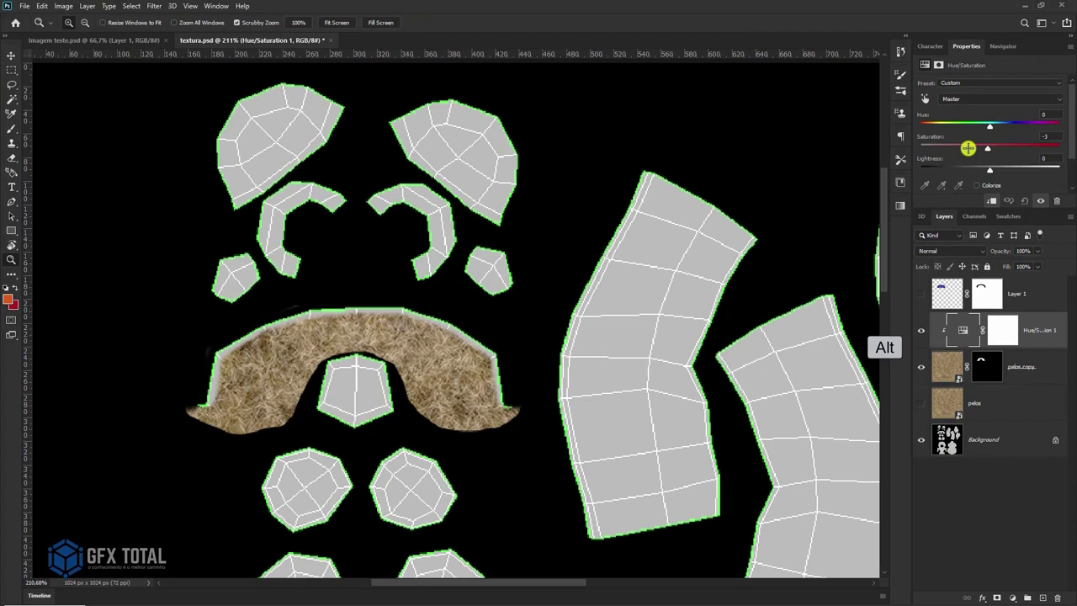
{"action": "left_click_drag", "start_coordinate": [976, 148], "coordinate": [869, 152]}
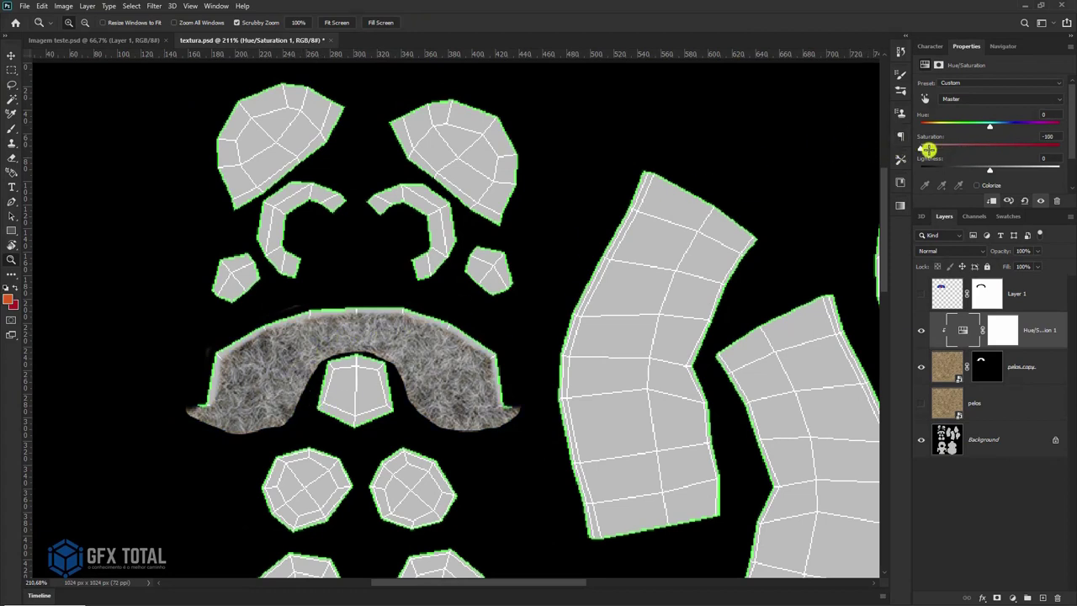
Clip a Brightness/Contrast layer (brightness 33, contrast -28) and show the brown pelos fur layer
{"action": "left_click", "coordinate": [1011, 597]}
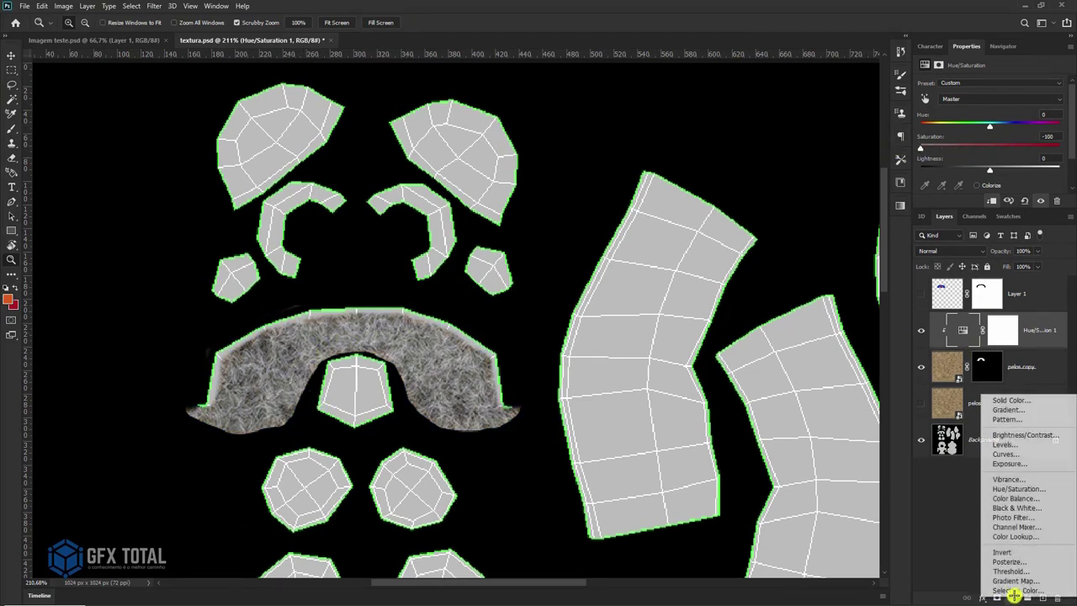
{"action": "left_click", "coordinate": [1019, 434]}
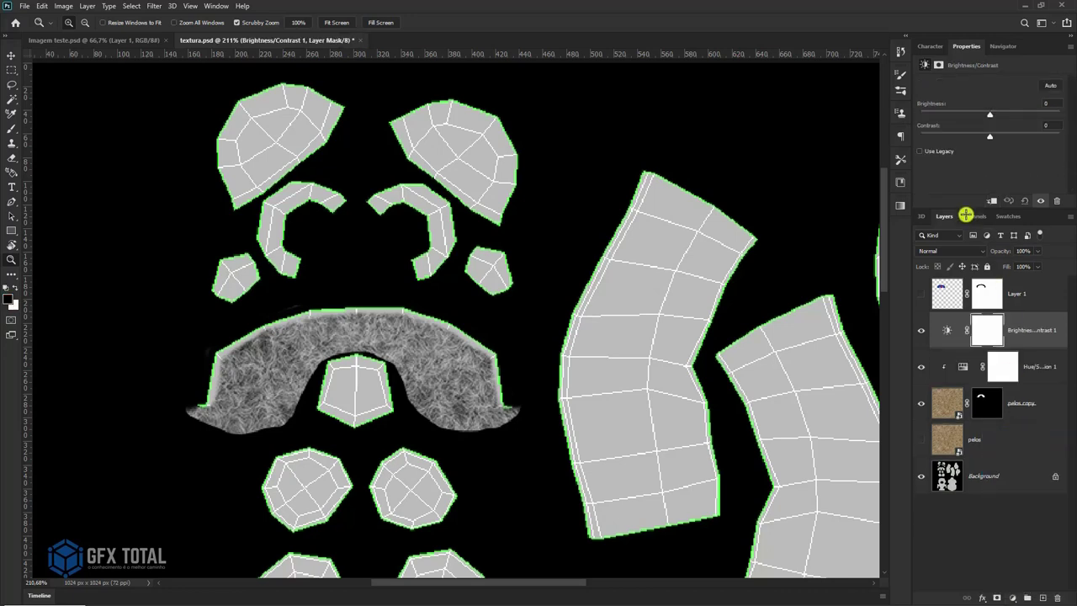
{"action": "left_click", "coordinate": [954, 347], "text": "alt"}
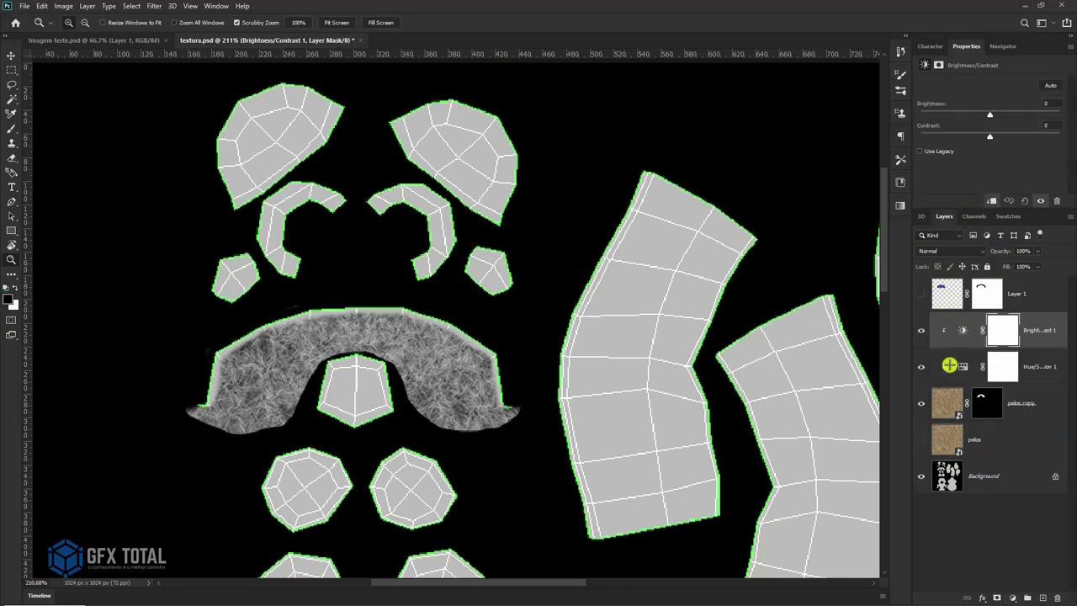
{"action": "left_click", "coordinate": [964, 331]}
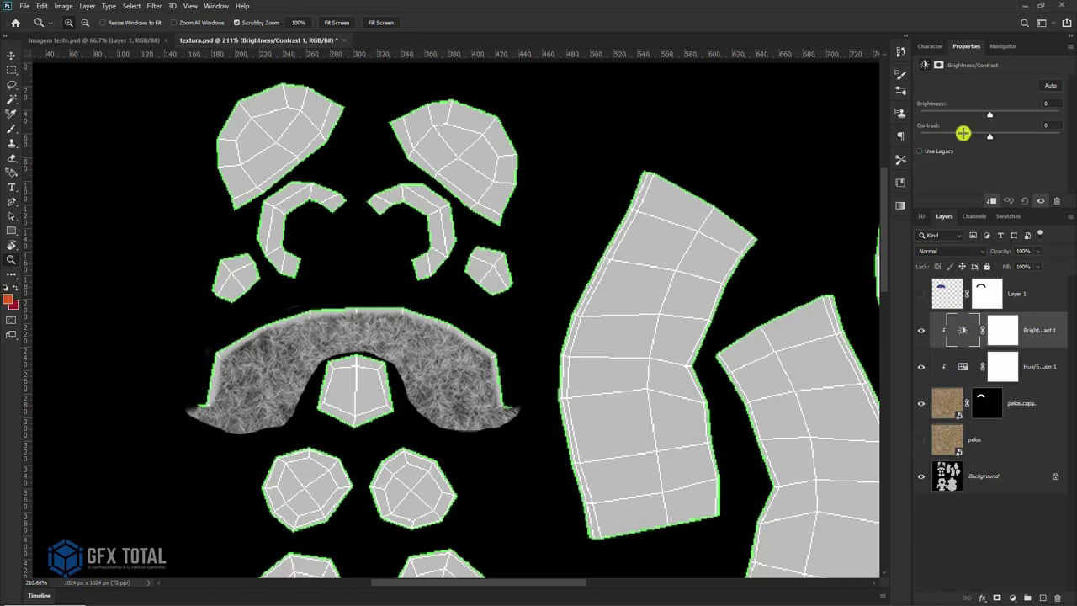
{"action": "mouse_move", "coordinate": [996, 112]}
{"action": "left_mouse_down"}
{"action": "mouse_move", "coordinate": [1010, 110]}
{"action": "mouse_move", "coordinate": [948, 135]}
{"action": "left_mouse_up"}
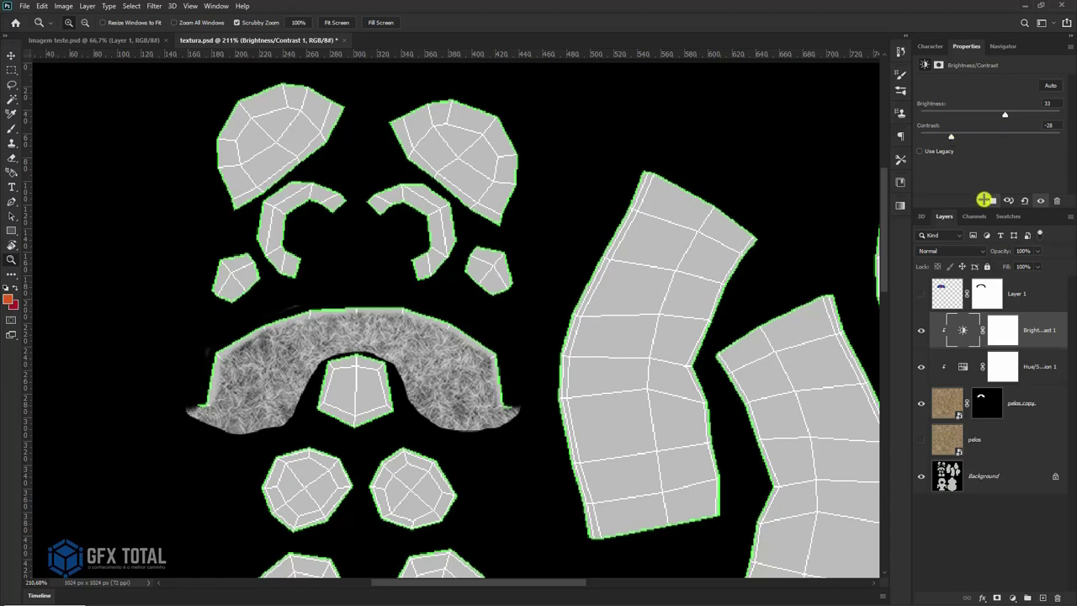
{"action": "left_click", "coordinate": [921, 444]}
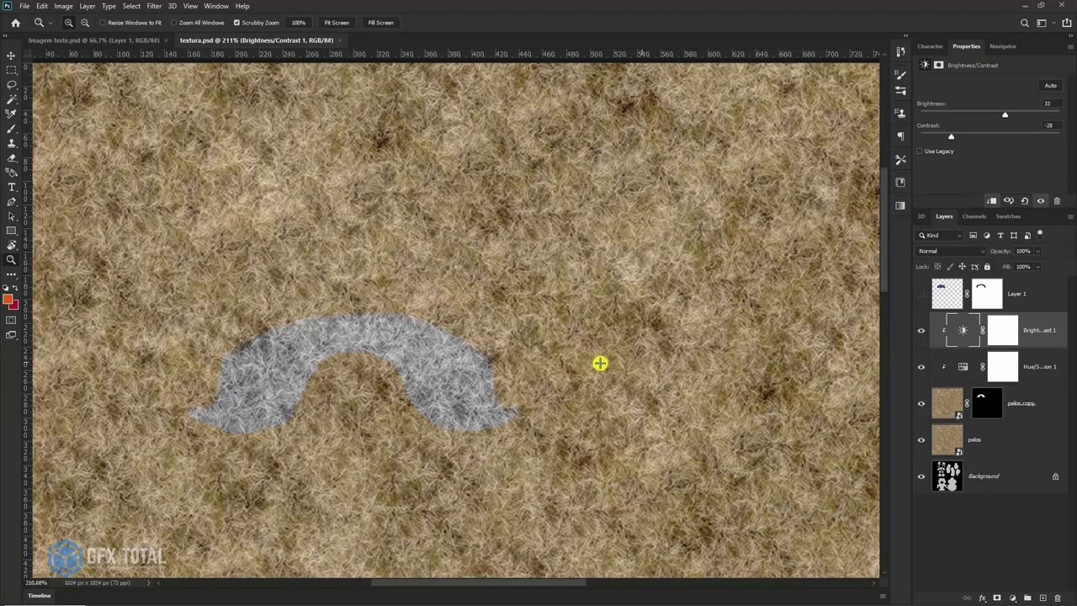
{"action": "key", "text": "alt+Tab"}
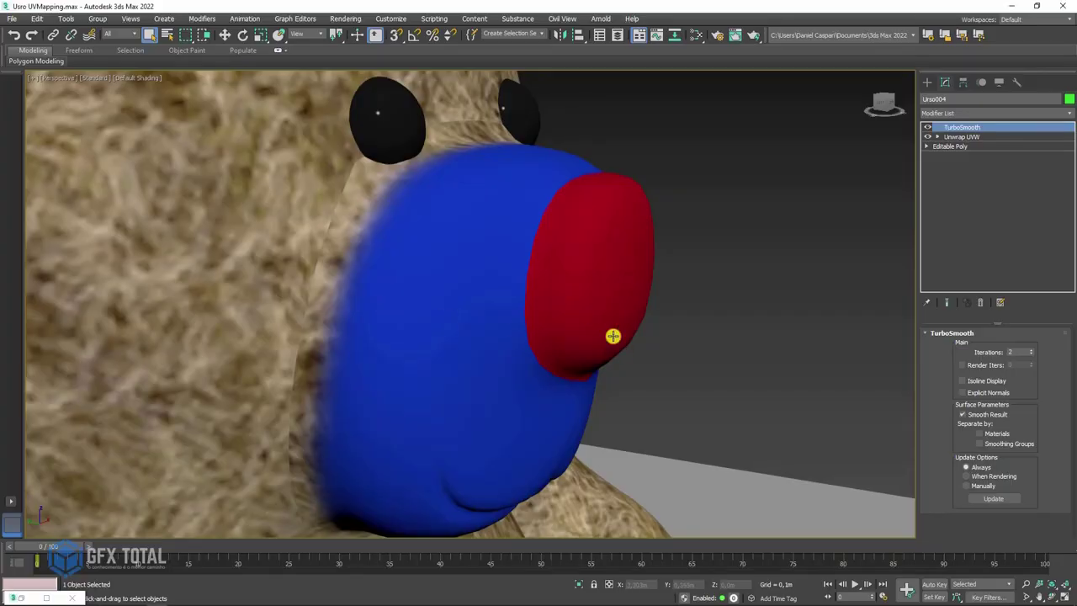
Orbit to view the bear's grey fur muzzle from the front
{"action": "mouse_move", "coordinate": [629, 283]}
{"action": "middle_mouse_down", "text": "alt"}
{"action": "mouse_move", "coordinate": [659, 380]}
{"action": "mouse_move", "coordinate": [604, 363]}
{"action": "mouse_move", "coordinate": [564, 368]}
{"action": "mouse_move", "coordinate": [642, 378]}
{"action": "middle_mouse_up", "text": "alt"}
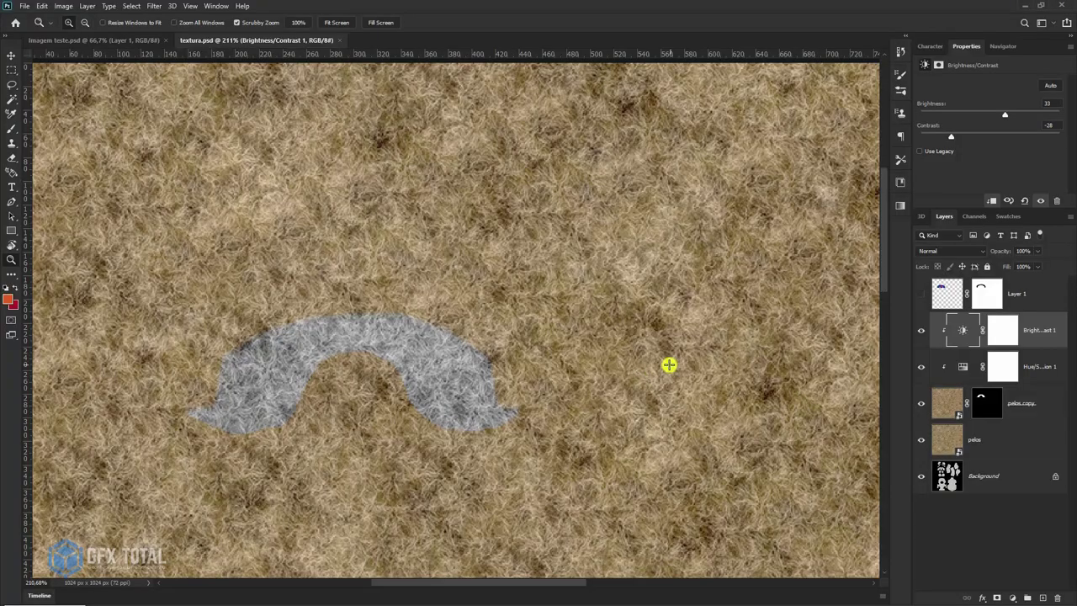
Hide the fur and adjustment layers, zoom to the nose island, and add a new layer with a black brush
{"action": "mouse_move", "coordinate": [411, 312]}
{"action": "left_mouse_down"}
{"action": "mouse_move", "coordinate": [435, 375]}
{"action": "mouse_move", "coordinate": [550, 337]}
{"action": "left_mouse_up"}
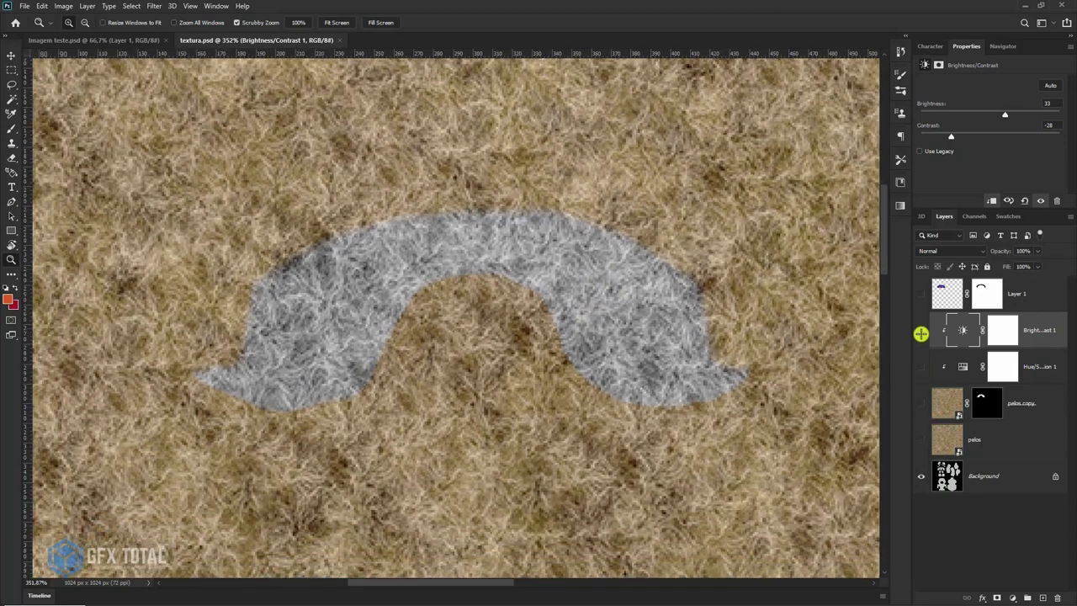
{"action": "left_click_drag", "start_coordinate": [920, 330], "coordinate": [920, 403]}
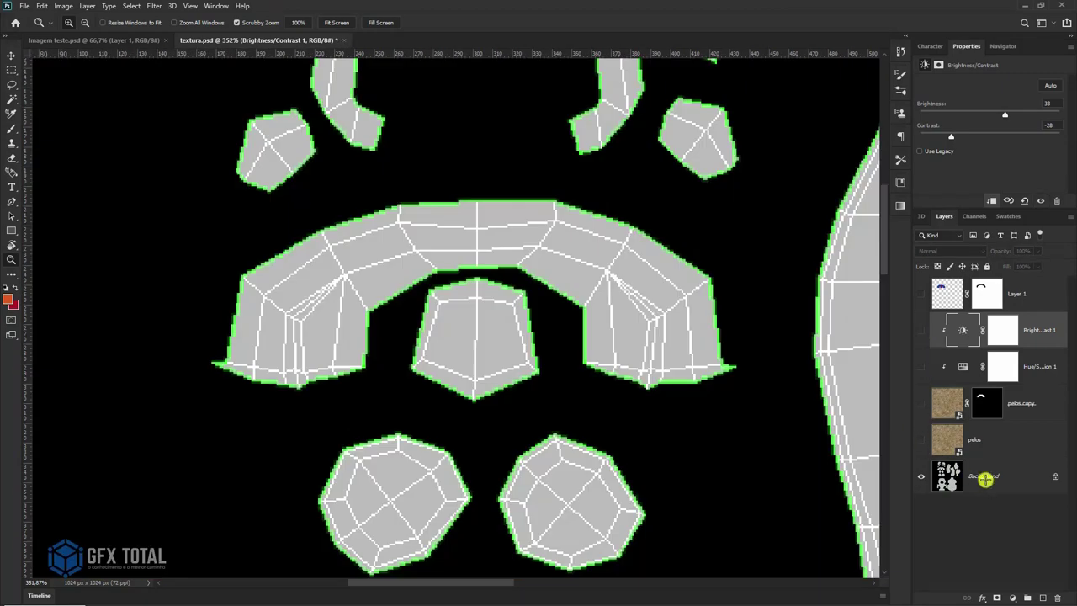
{"action": "mouse_move", "coordinate": [580, 318]}
{"action": "left_mouse_down"}
{"action": "mouse_move", "coordinate": [536, 356]}
{"action": "mouse_move", "coordinate": [410, 337]}
{"action": "left_mouse_up"}
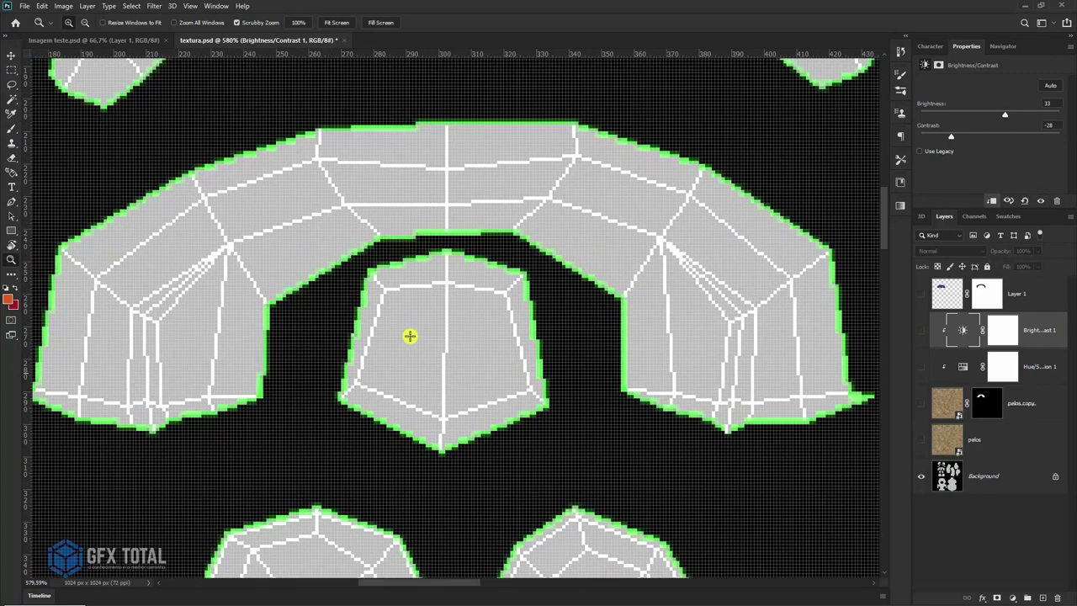
{"action": "left_click", "coordinate": [1041, 595]}
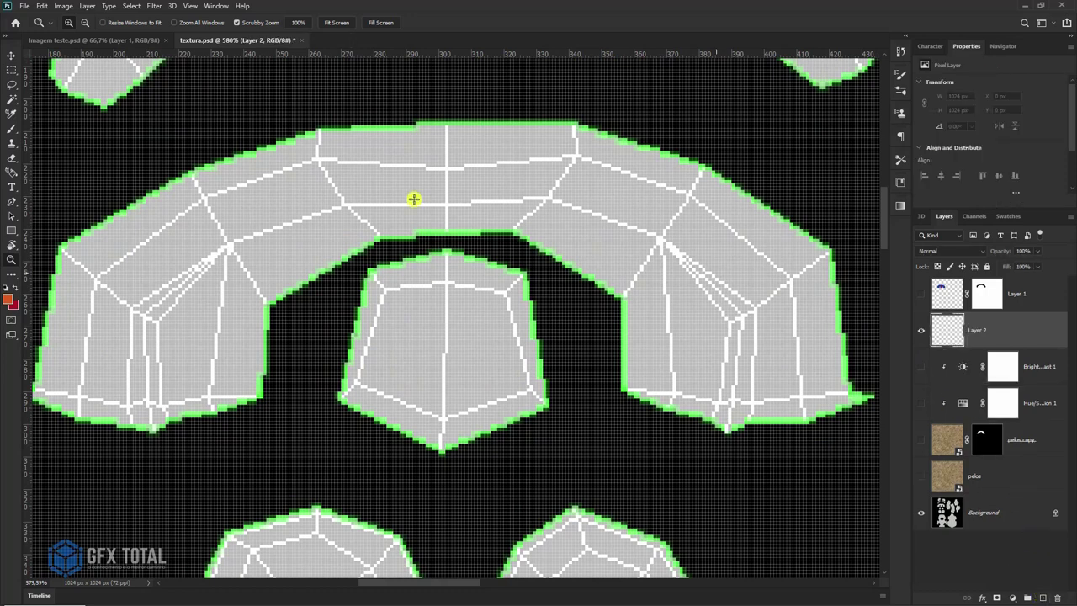
{"action": "left_click", "coordinate": [10, 137]}
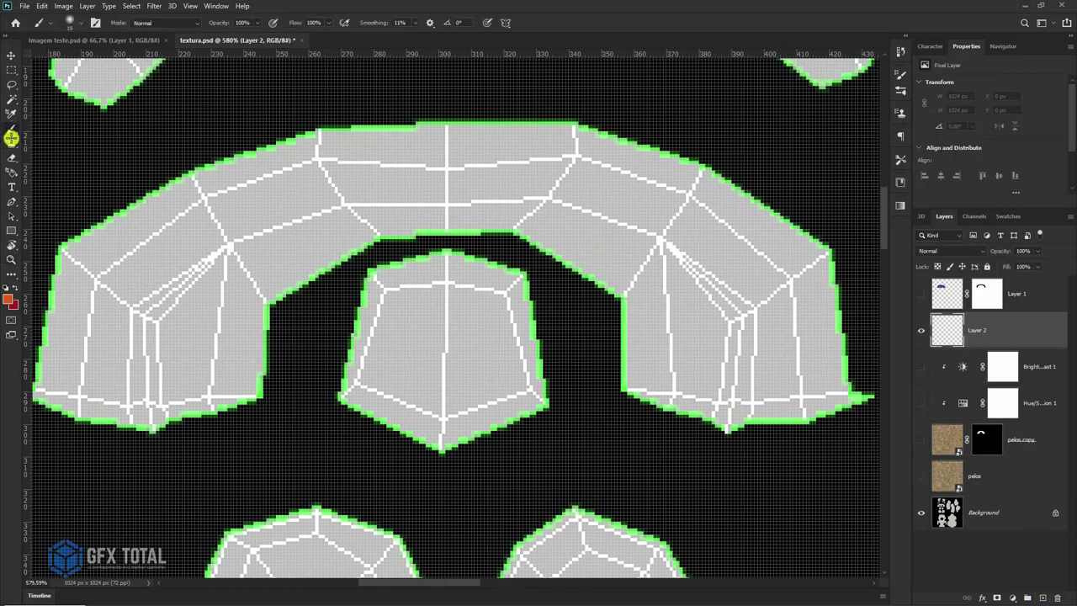
{"action": "left_click", "coordinate": [16, 288]}
{"action": "right_click_drag", "start_coordinate": [421, 409], "coordinate": [402, 489], "text": "alt"}
Paint the nose island solid black, then show the fur and grey adjustment layers again
{"action": "left_click", "coordinate": [440, 413]}
{"action": "left_click", "coordinate": [370, 386], "text": "shift"}
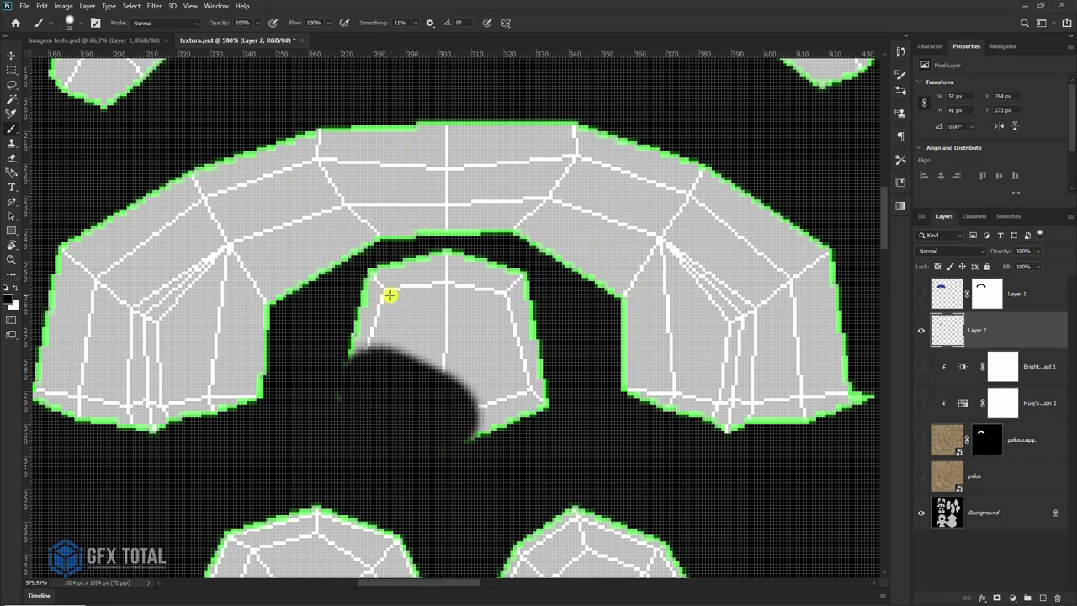
{"action": "left_click", "coordinate": [389, 297], "text": "shift"}
{"action": "left_click", "coordinate": [443, 284], "text": "shift"}
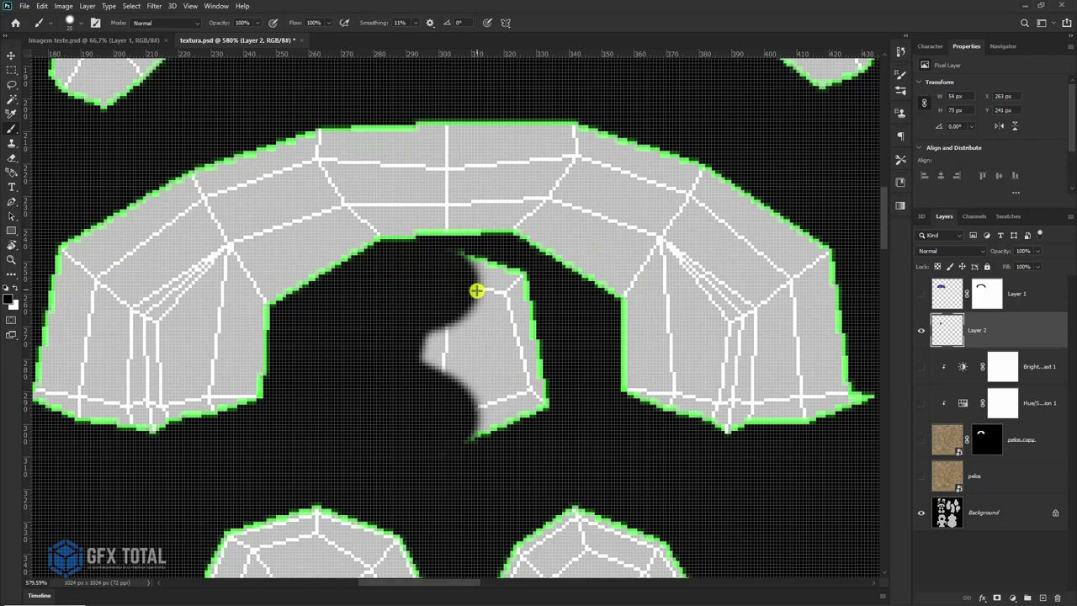
{"action": "left_click", "coordinate": [498, 295], "text": "shift"}
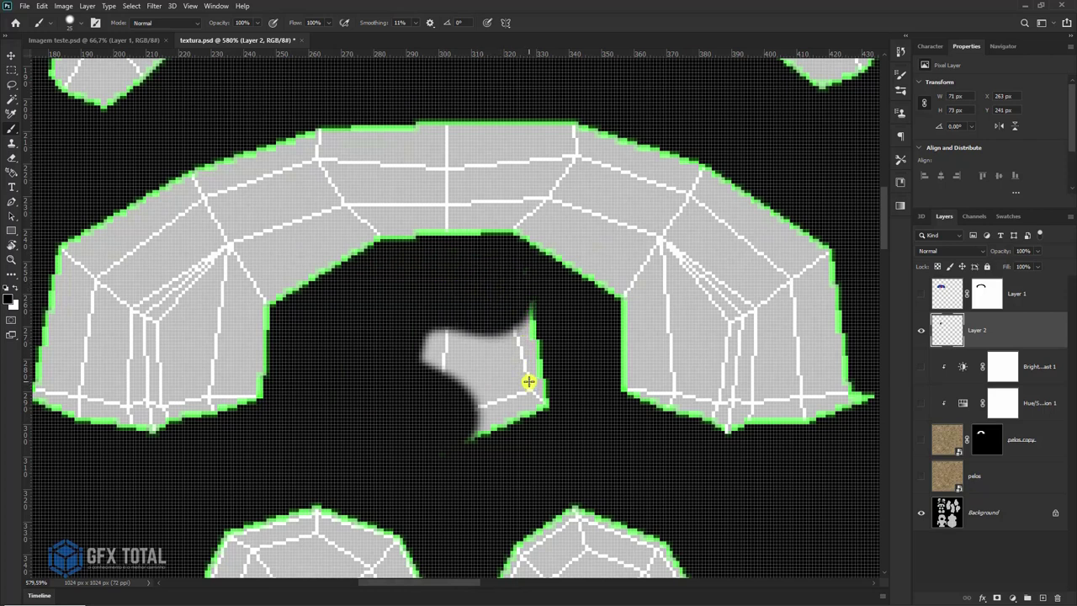
{"action": "left_click", "coordinate": [503, 395], "text": "shift"}
{"action": "left_click", "coordinate": [461, 406]}
{"action": "left_click", "coordinate": [436, 350]}
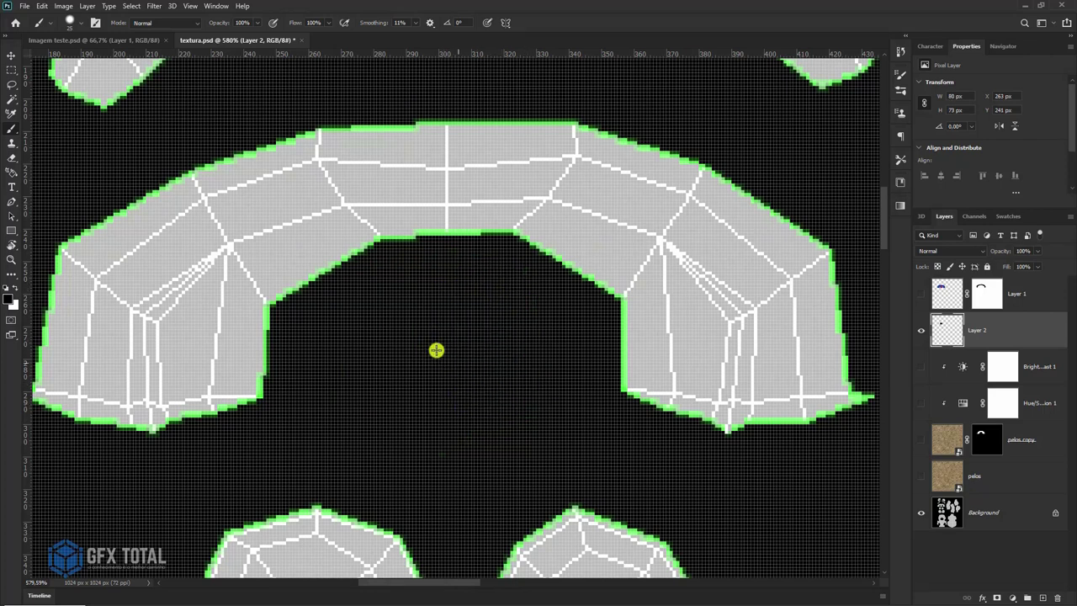
{"action": "left_click_drag", "start_coordinate": [929, 480], "coordinate": [926, 367]}
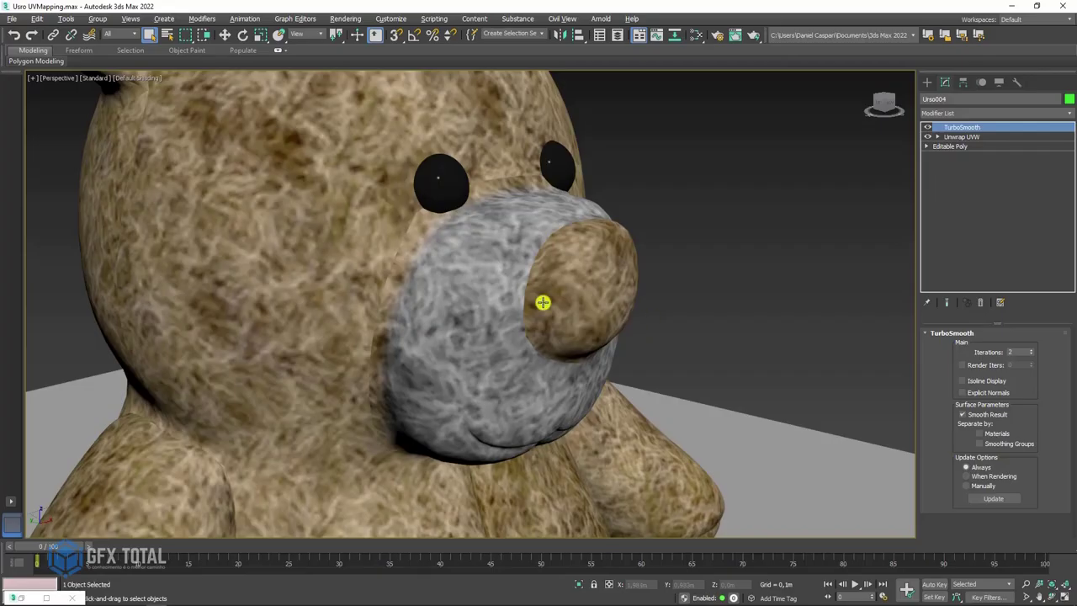
{"action": "scroll", "coordinate": [542, 302], "scroll_direction": "down", "scroll_amount": 5}
{"action": "middle_click_drag", "start_coordinate": [599, 342], "coordinate": [528, 334], "text": "alt"}
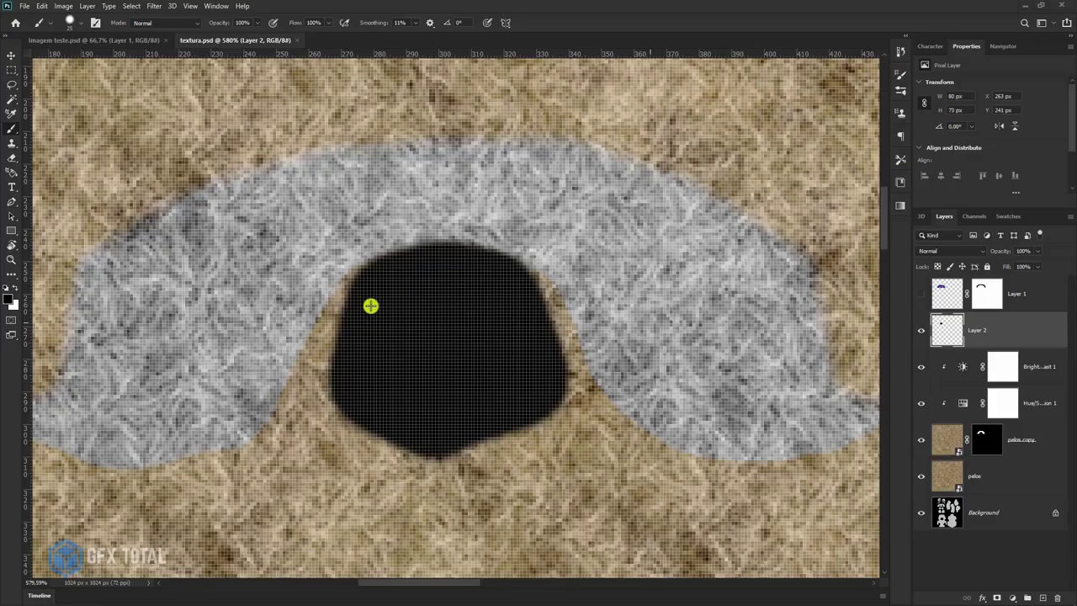
Show only pelos copy at 57% opacity over the Background UV layout and zoom to the paws
{"action": "scroll", "coordinate": [476, 337], "scroll_direction": "down", "scroll_amount": 2}
{"action": "scroll", "coordinate": [581, 387], "scroll_direction": "down", "scroll_amount": 2}
{"action": "scroll", "coordinate": [512, 337], "scroll_direction": "down", "scroll_amount": 2, "text": "alt"}
{"action": "key", "text": "ctrl+0"}
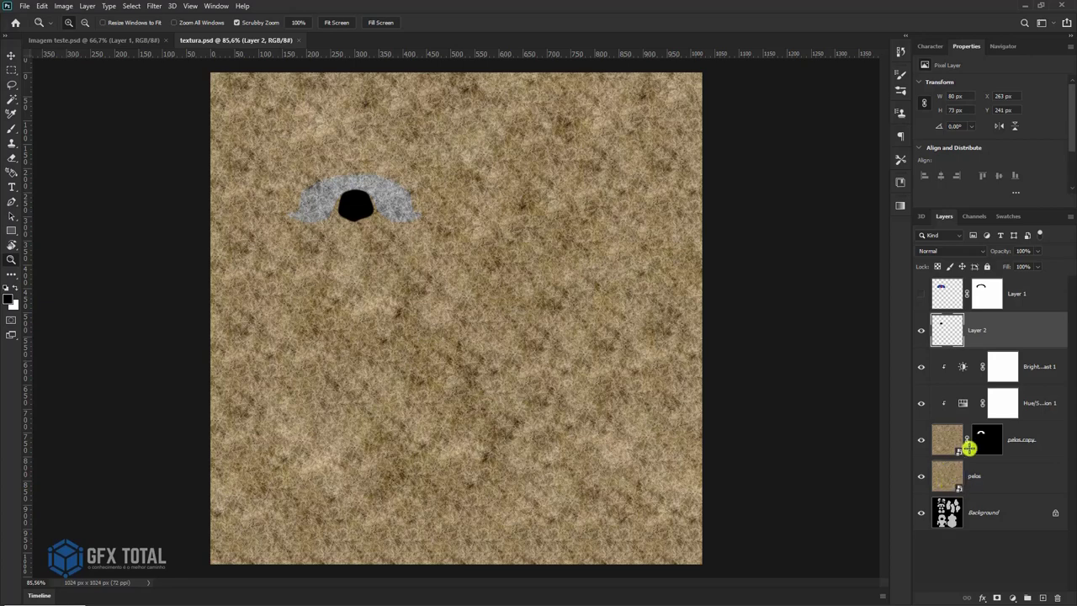
{"action": "left_click_drag", "start_coordinate": [922, 332], "coordinate": [927, 496]}
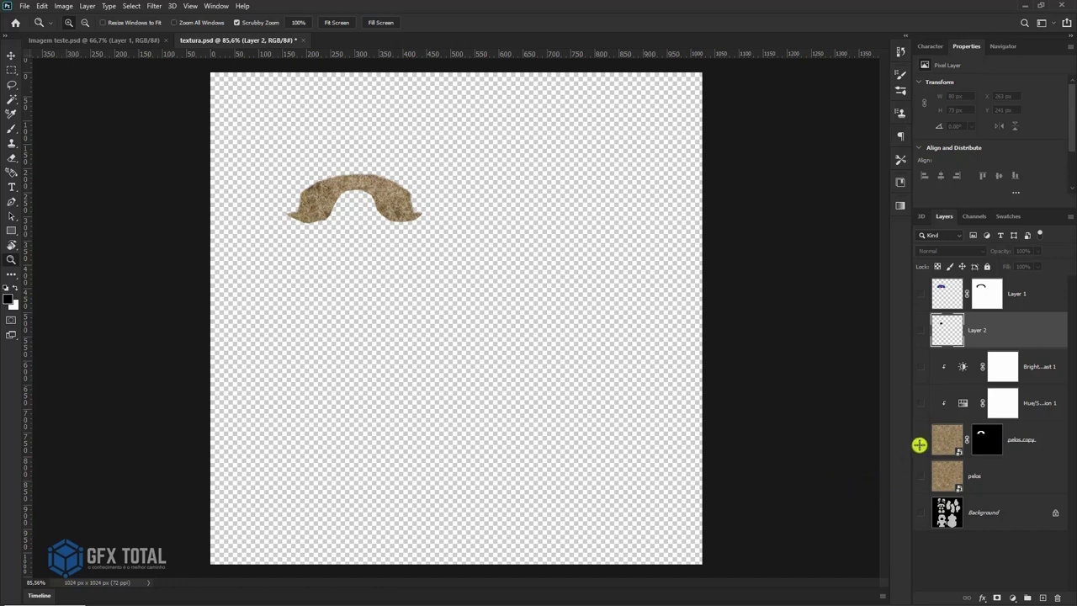
{"action": "left_click", "coordinate": [919, 444]}
{"action": "left_click", "coordinate": [980, 439]}
{"action": "left_click", "coordinate": [921, 439]}
{"action": "left_click", "coordinate": [921, 513]}
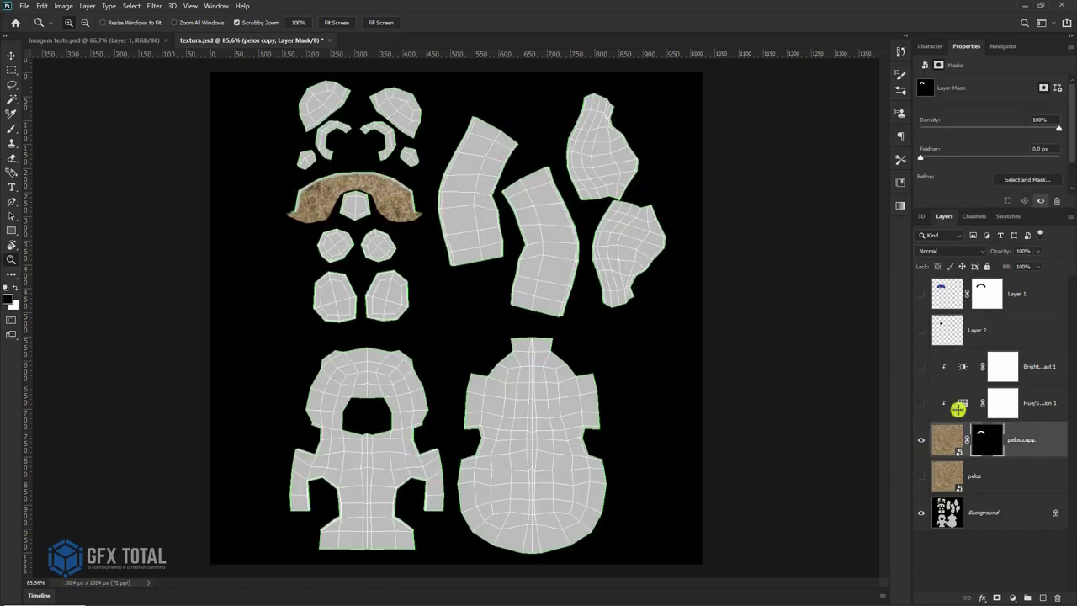
{"action": "left_click_drag", "start_coordinate": [1004, 251], "coordinate": [969, 243]}
{"action": "left_click_drag", "start_coordinate": [409, 447], "coordinate": [406, 249]}
{"action": "scroll", "coordinate": [406, 249], "scroll_direction": "up", "scroll_amount": 3}
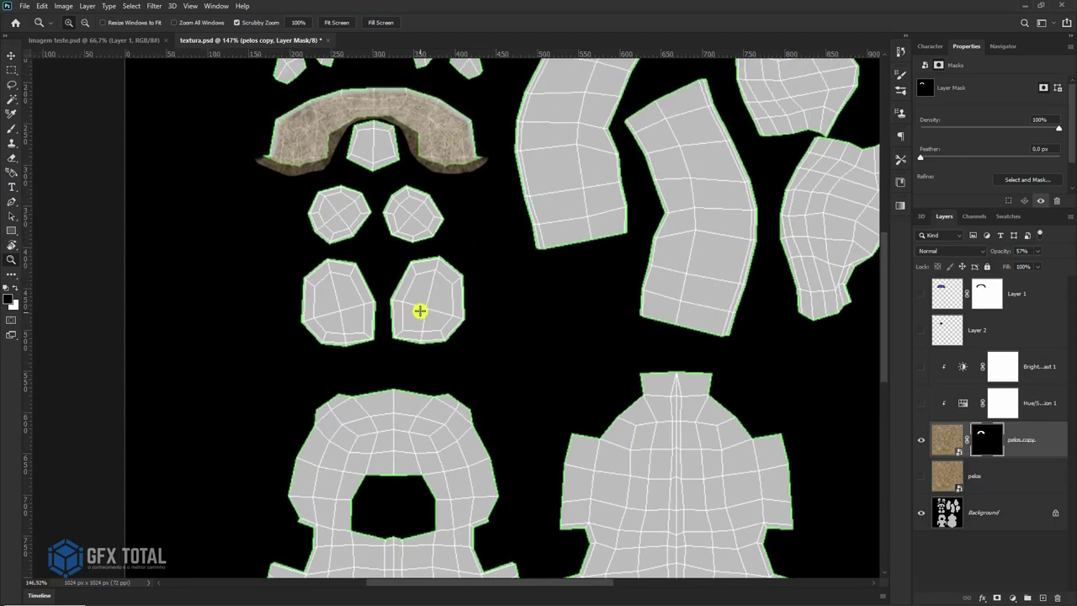
Lasso the four paw islands and fill them white in the fur copy's layer mask
{"action": "left_click", "coordinate": [12, 85]}
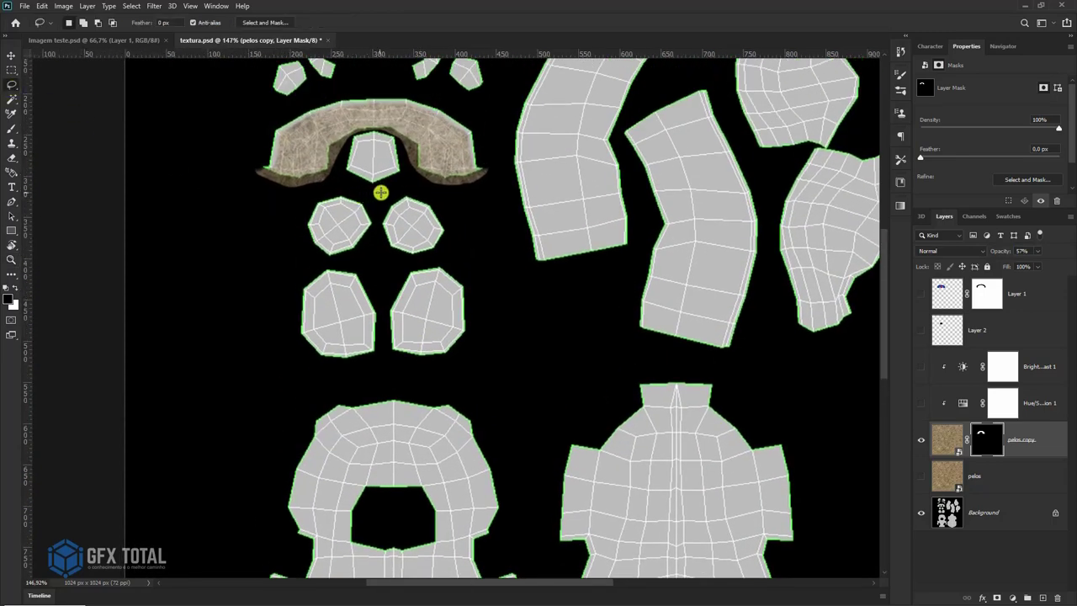
{"action": "mouse_move", "coordinate": [380, 192]}
{"action": "left_mouse_down"}
{"action": "mouse_move", "coordinate": [280, 310]}
{"action": "mouse_move", "coordinate": [463, 266]}
{"action": "mouse_move", "coordinate": [449, 211]}
{"action": "mouse_move", "coordinate": [420, 194]}
{"action": "mouse_move", "coordinate": [383, 194]}
{"action": "left_mouse_up"}
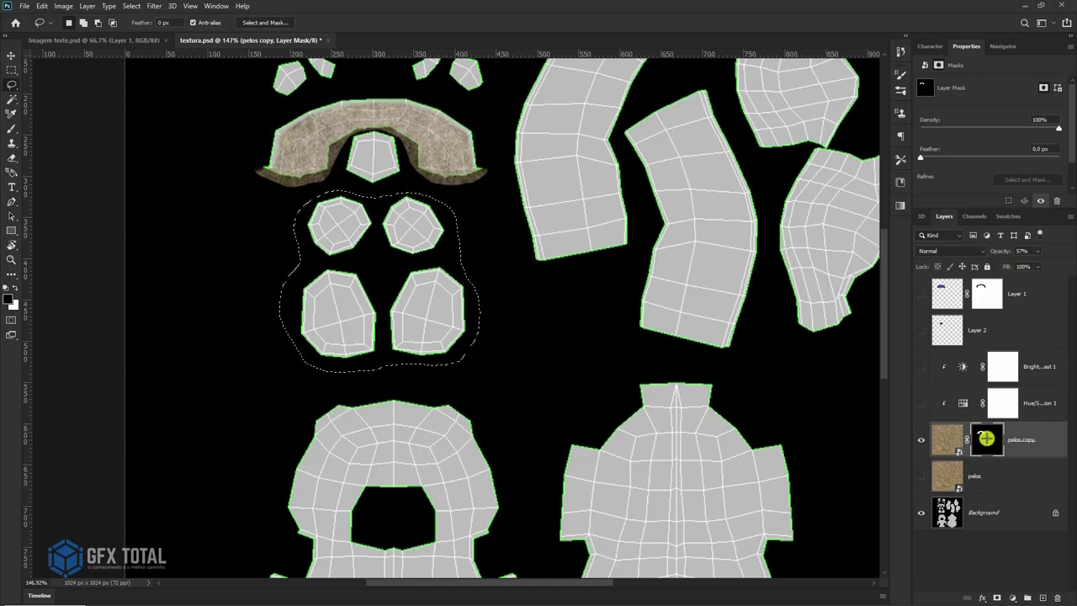
{"action": "key", "text": "ctrl+Delete"}
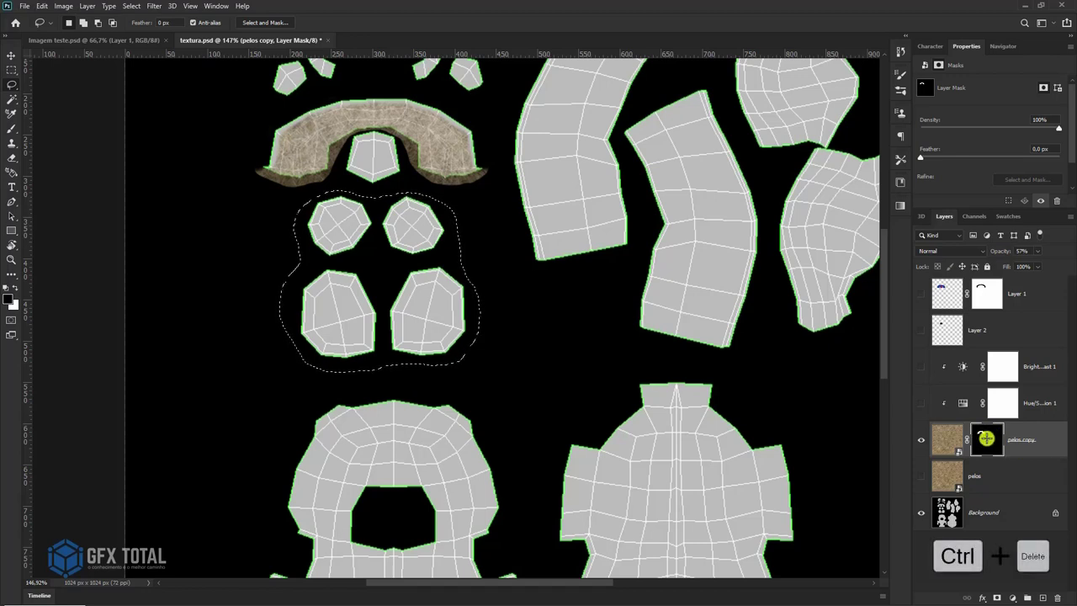
{"action": "key", "text": "ctrl+Delete"}
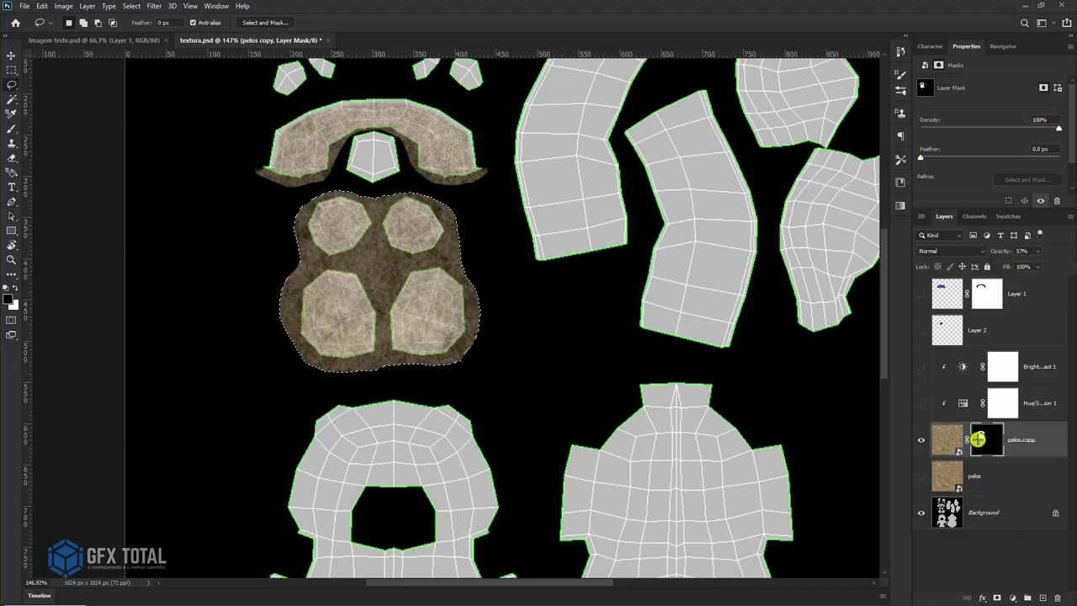
{"action": "left_click", "coordinate": [986, 438], "text": "alt"}
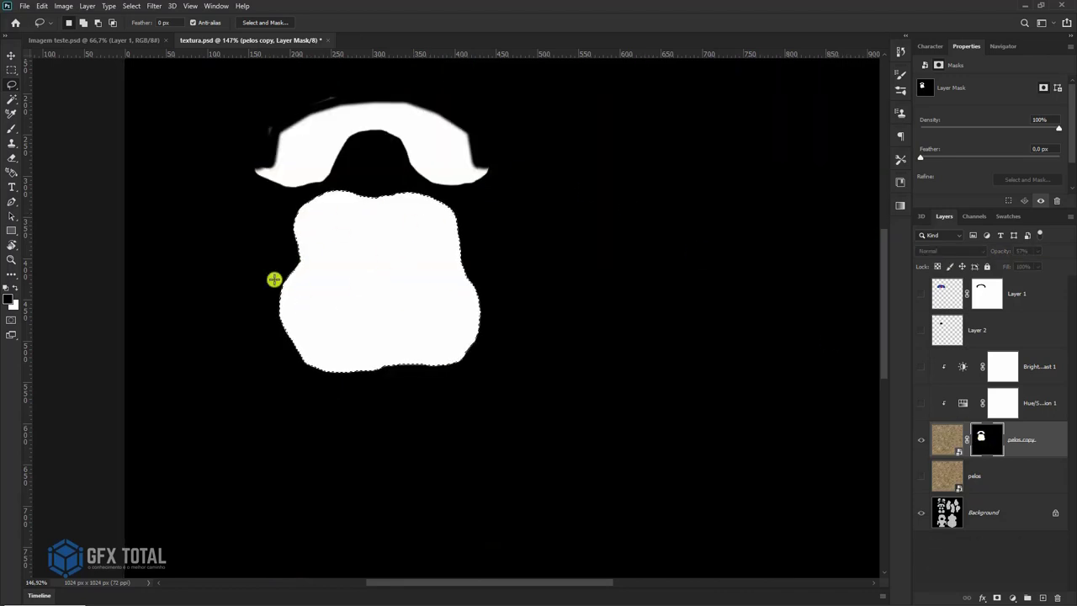
{"action": "key", "text": "ctrl+d"}
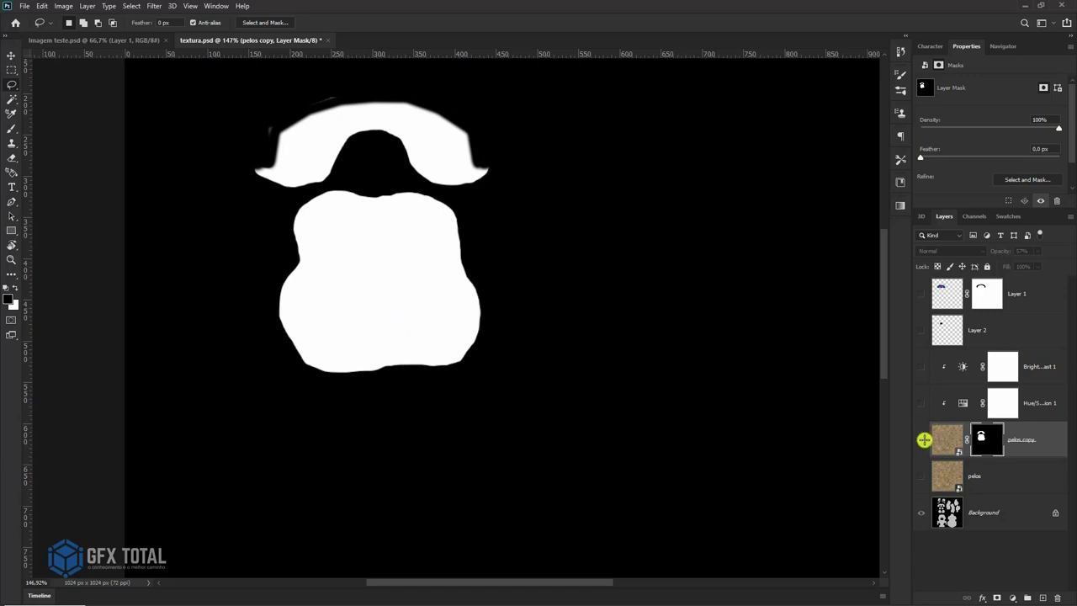
{"action": "left_click", "coordinate": [943, 437]}
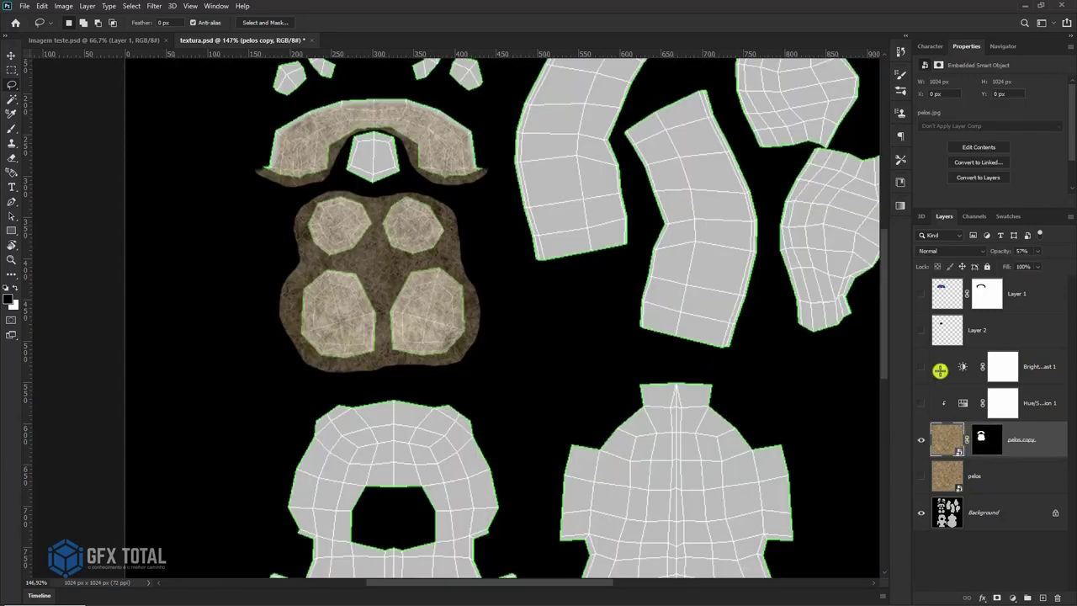
Return the fur copy to 100% opacity and show the Hue/Saturation and Brightness/Contrast layers again
{"action": "left_click_drag", "start_coordinate": [991, 253], "coordinate": [1050, 250]}
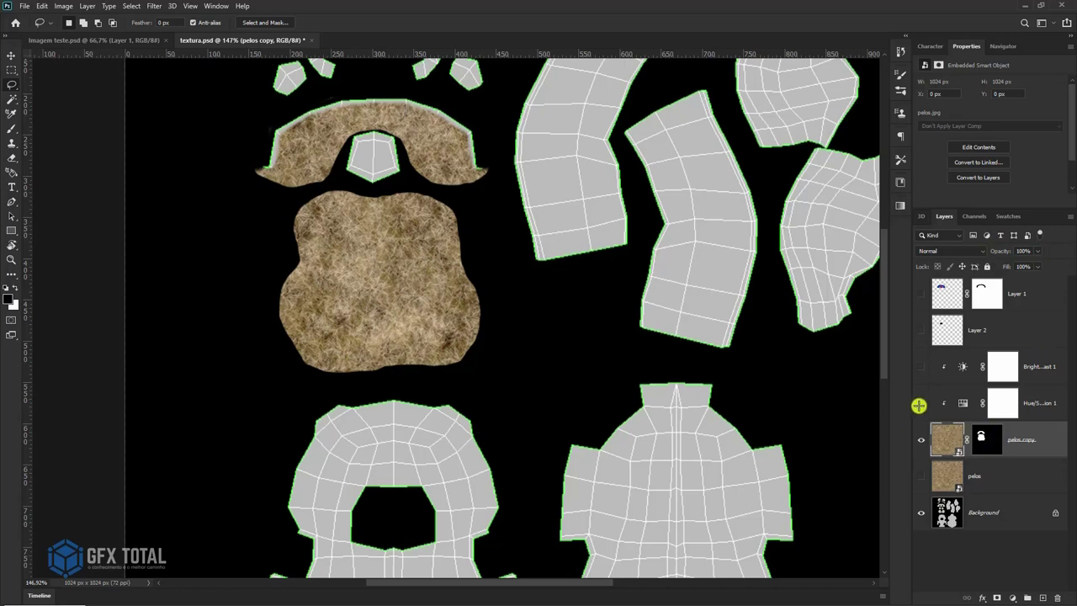
{"action": "left_click_drag", "start_coordinate": [919, 406], "coordinate": [919, 367]}
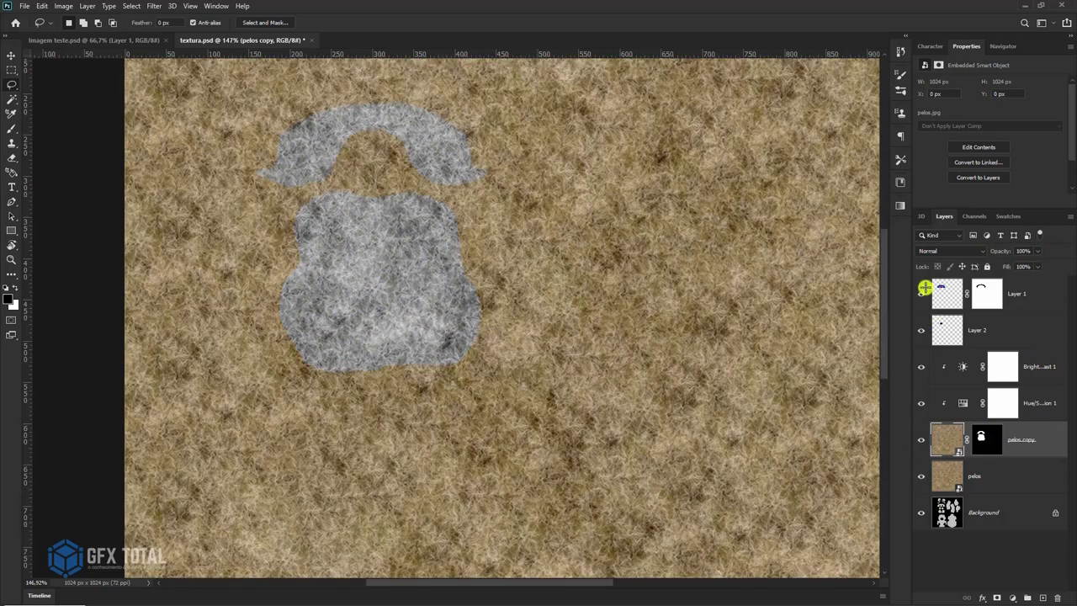
{"action": "left_click", "coordinate": [925, 288]}
{"action": "left_click", "coordinate": [925, 288]}
{"action": "key", "text": "z"}
{"action": "left_click_drag", "start_coordinate": [620, 301], "coordinate": [594, 284]}
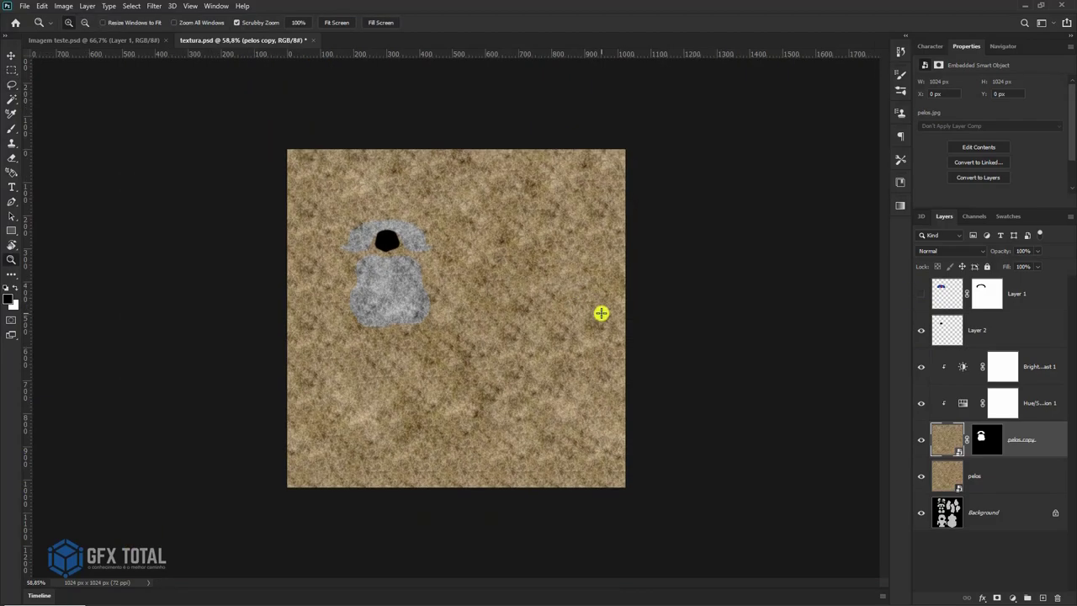
Orbit and zoom around the 3ds Max bear to check its grey paws, belly and muzzle, then return to textura.psd
{"action": "key", "text": "alt+Tab"}
{"action": "scroll", "coordinate": [581, 324], "scroll_direction": "down", "scroll_amount": 5}
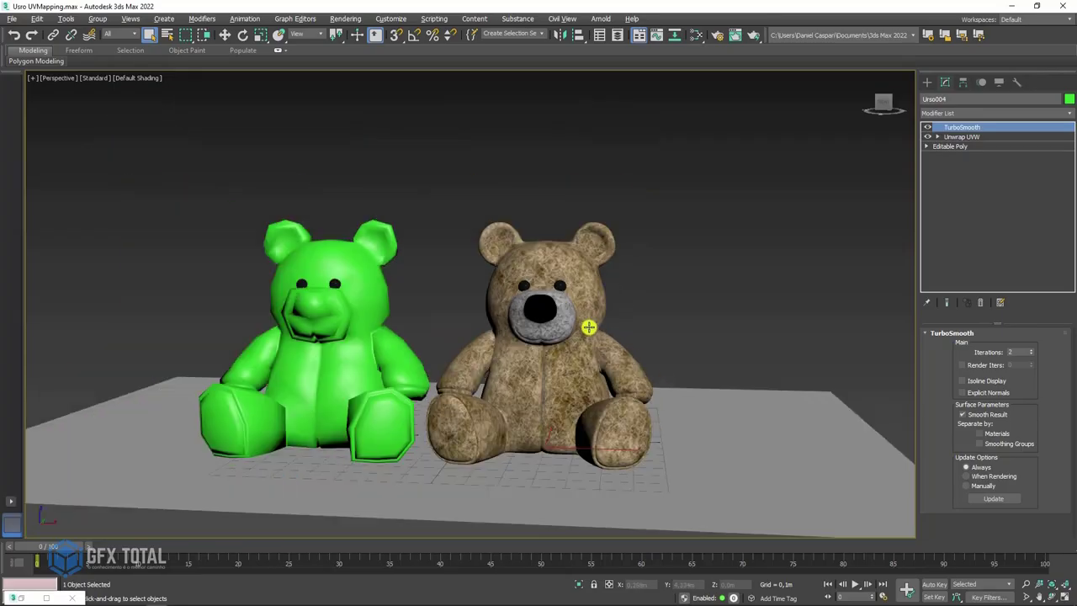
{"action": "scroll", "coordinate": [602, 375], "scroll_direction": "up", "scroll_amount": 3}
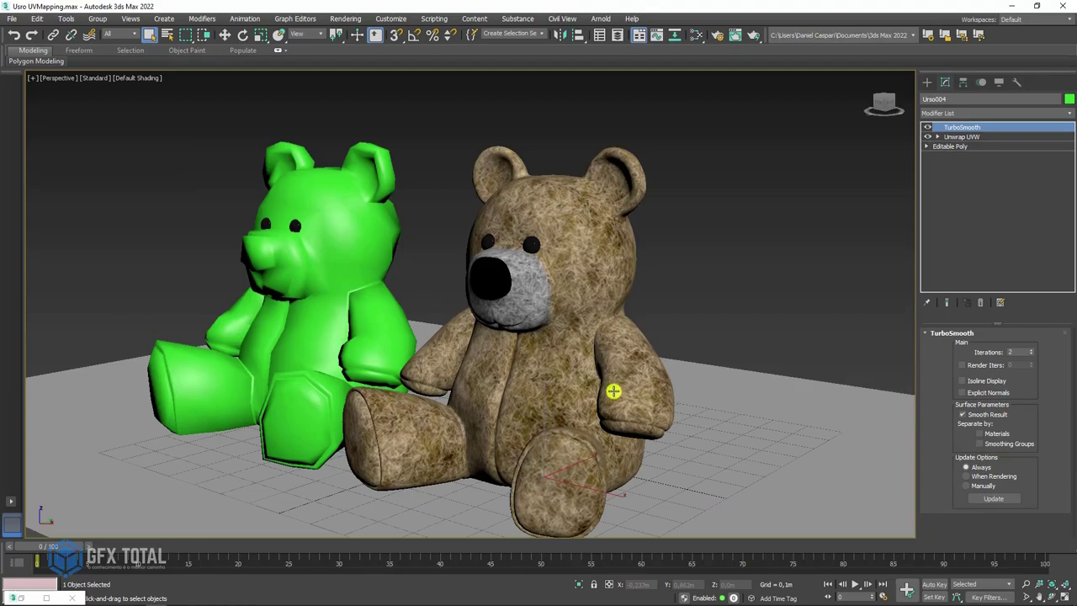
{"action": "mouse_move", "coordinate": [618, 415]}
{"action": "middle_mouse_down", "text": "alt"}
{"action": "mouse_move", "coordinate": [662, 390]}
{"action": "mouse_move", "coordinate": [683, 409]}
{"action": "mouse_move", "coordinate": [632, 416]}
{"action": "mouse_move", "coordinate": [578, 368]}
{"action": "middle_mouse_up", "text": "alt"}
{"action": "scroll", "coordinate": [578, 368], "scroll_direction": "up", "scroll_amount": 2}
{"action": "scroll", "coordinate": [575, 392], "scroll_direction": "up", "scroll_amount": 2}
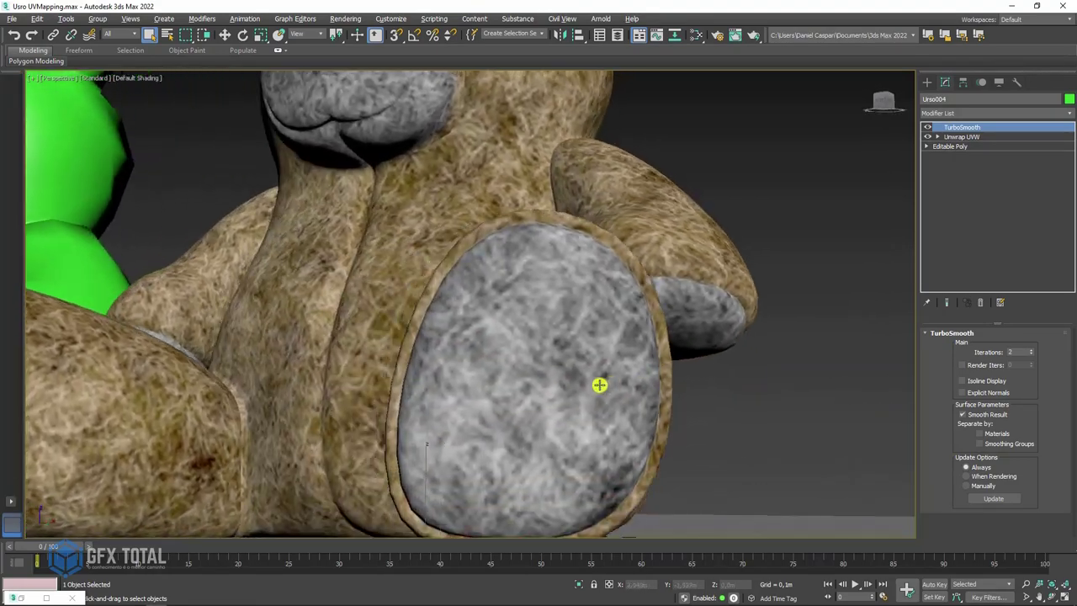
{"action": "scroll", "coordinate": [599, 382], "scroll_direction": "up", "scroll_amount": 2}
{"action": "scroll", "coordinate": [664, 397], "scroll_direction": "down", "scroll_amount": 2}
{"action": "mouse_move", "coordinate": [642, 404]}
{"action": "middle_mouse_down", "text": "alt"}
{"action": "mouse_move", "coordinate": [608, 378]}
{"action": "mouse_move", "coordinate": [479, 429]}
{"action": "middle_mouse_up", "text": "alt"}
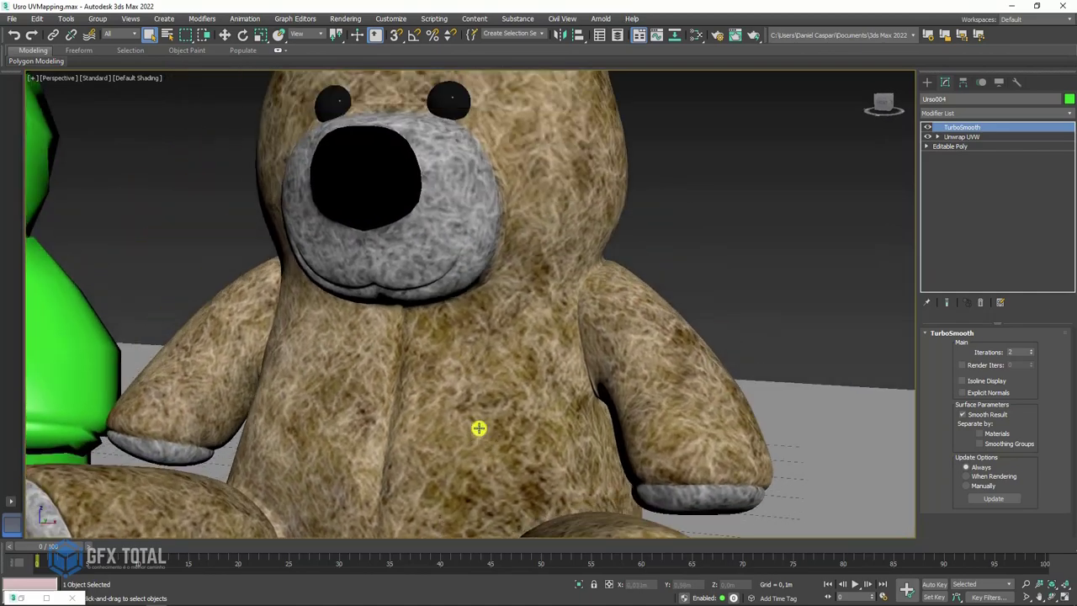
{"action": "scroll", "coordinate": [481, 247], "scroll_direction": "up", "scroll_amount": 3}
{"action": "scroll", "coordinate": [481, 246], "scroll_direction": "down", "scroll_amount": 3}
{"action": "key", "text": "alt+Tab"}
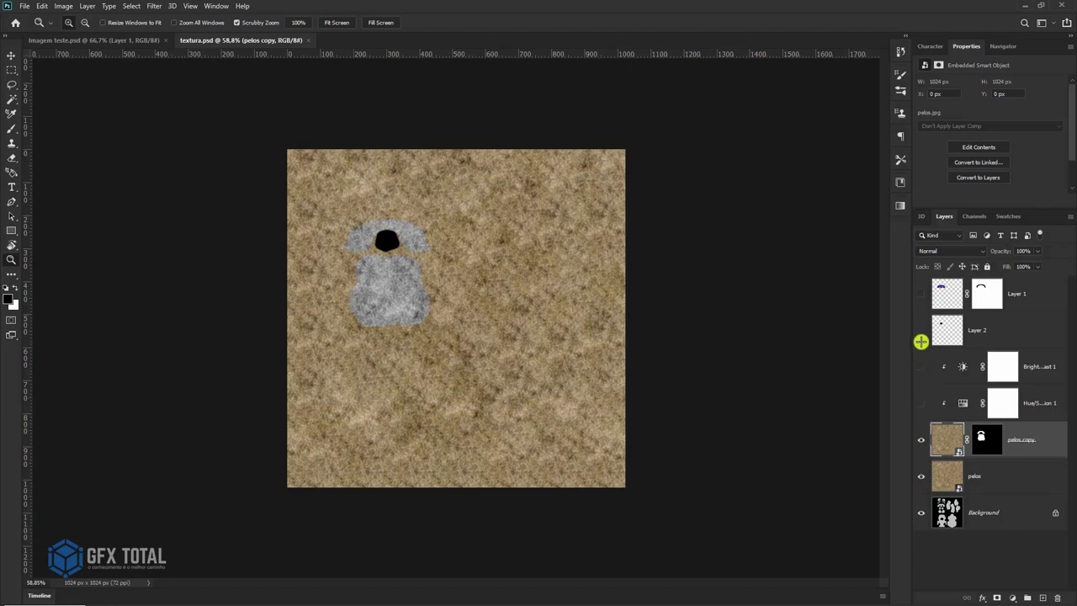
Hide the other layers, set the fur copy to 79% opacity, and zoom into the upper UV pieces
{"action": "left_click_drag", "start_coordinate": [920, 330], "coordinate": [921, 403]}
{"action": "left_click", "coordinate": [921, 476]}
{"action": "left_click_drag", "start_coordinate": [1001, 250], "coordinate": [897, 241]}
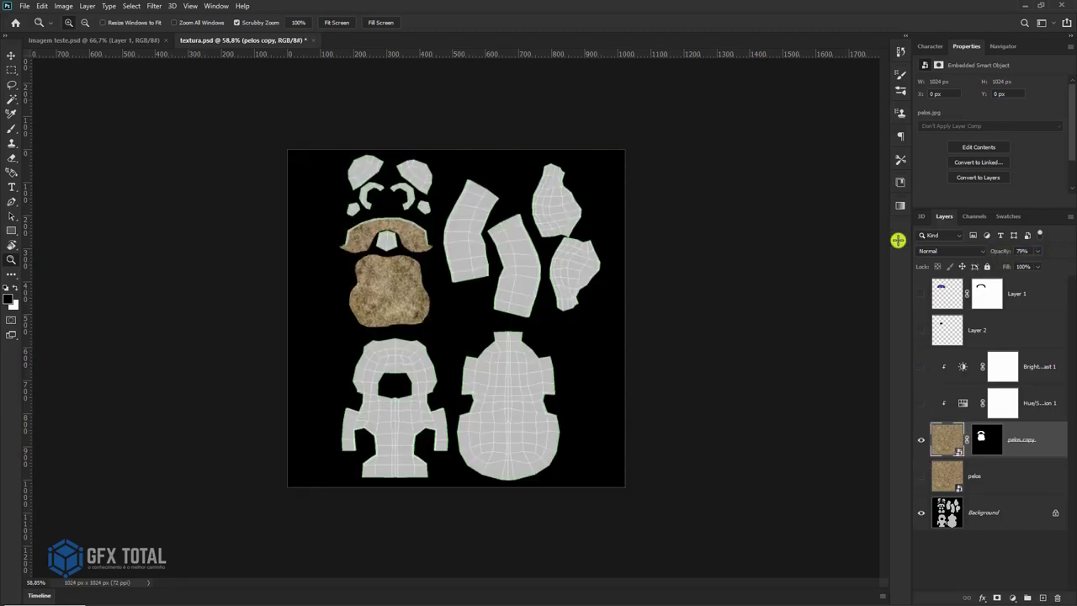
{"action": "left_click_drag", "start_coordinate": [362, 157], "coordinate": [429, 268]}
{"action": "left_click", "coordinate": [430, 268]}
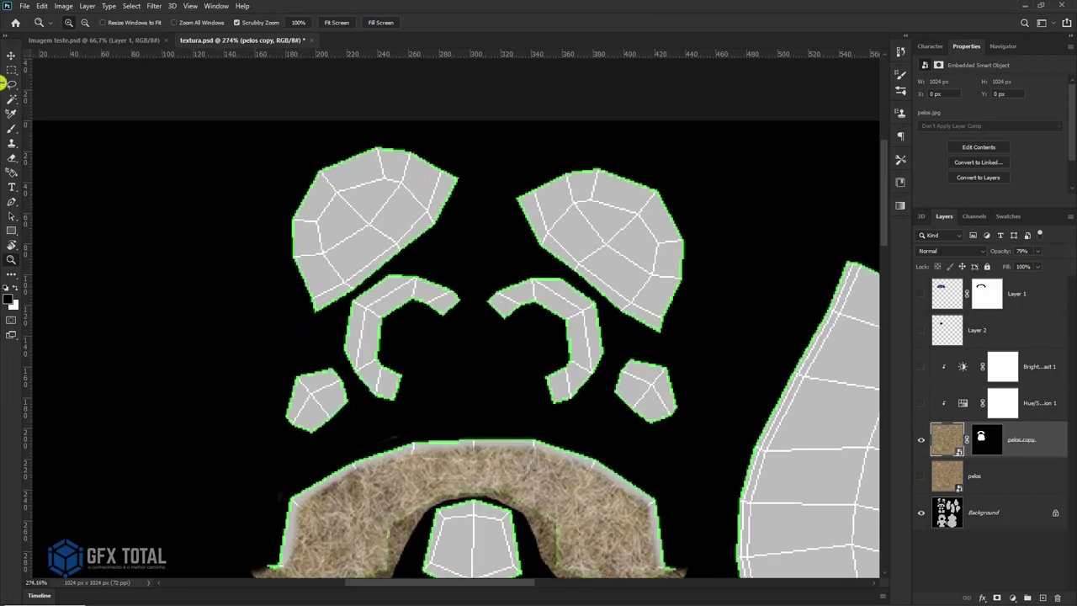
Lasso the two small pieces beside the ear shapes and fill them white in the fur copy mask
{"action": "left_click", "coordinate": [10, 82]}
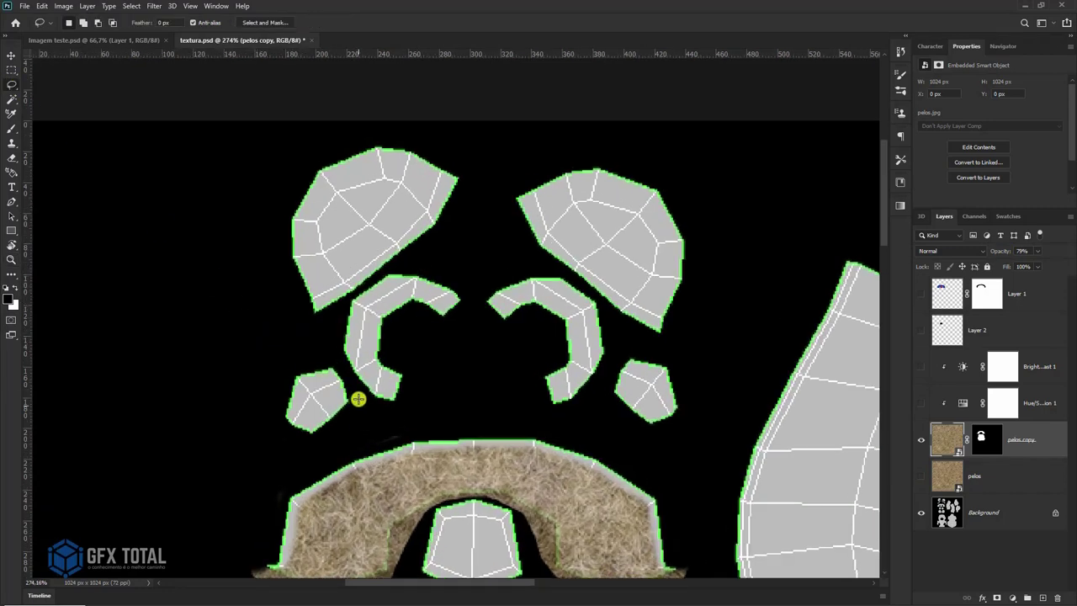
{"action": "mouse_move", "coordinate": [358, 399]}
{"action": "left_mouse_down"}
{"action": "mouse_move", "coordinate": [305, 365]}
{"action": "mouse_move", "coordinate": [291, 438]}
{"action": "mouse_move", "coordinate": [357, 402]}
{"action": "left_mouse_up"}
{"action": "mouse_move", "coordinate": [604, 381]}
{"action": "left_mouse_down"}
{"action": "mouse_move", "coordinate": [634, 433]}
{"action": "mouse_move", "coordinate": [705, 416]}
{"action": "mouse_move", "coordinate": [652, 356]}
{"action": "mouse_move", "coordinate": [607, 384]}
{"action": "left_mouse_up"}
{"action": "left_click", "coordinate": [84, 21]}
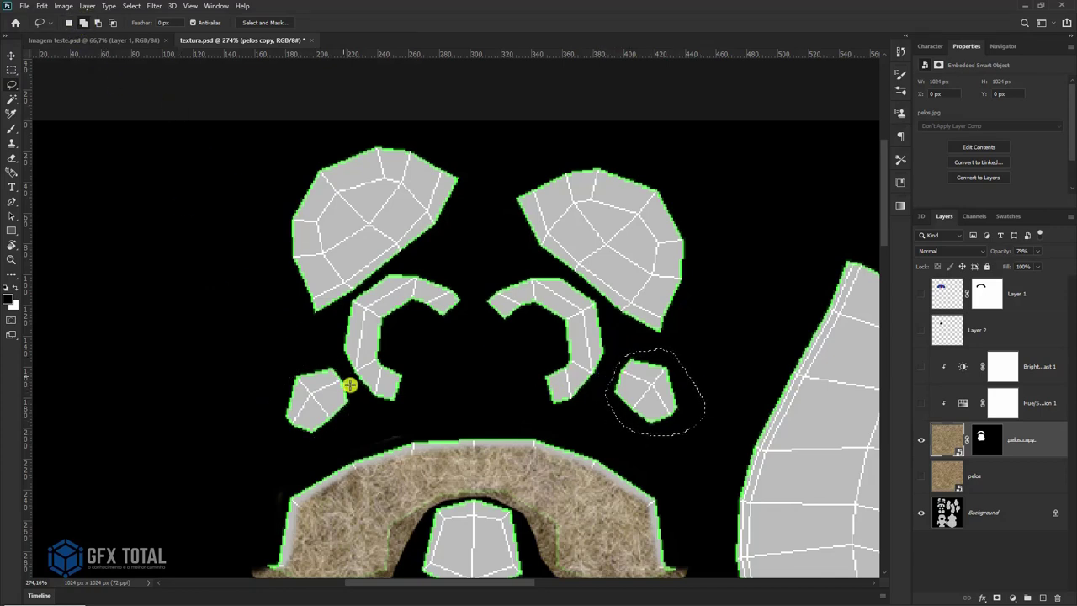
{"action": "mouse_move", "coordinate": [356, 404]}
{"action": "left_mouse_down"}
{"action": "mouse_move", "coordinate": [343, 372]}
{"action": "mouse_move", "coordinate": [293, 367]}
{"action": "mouse_move", "coordinate": [281, 432]}
{"action": "mouse_move", "coordinate": [350, 418]}
{"action": "mouse_move", "coordinate": [357, 404]}
{"action": "left_mouse_up"}
{"action": "left_click", "coordinate": [990, 436]}
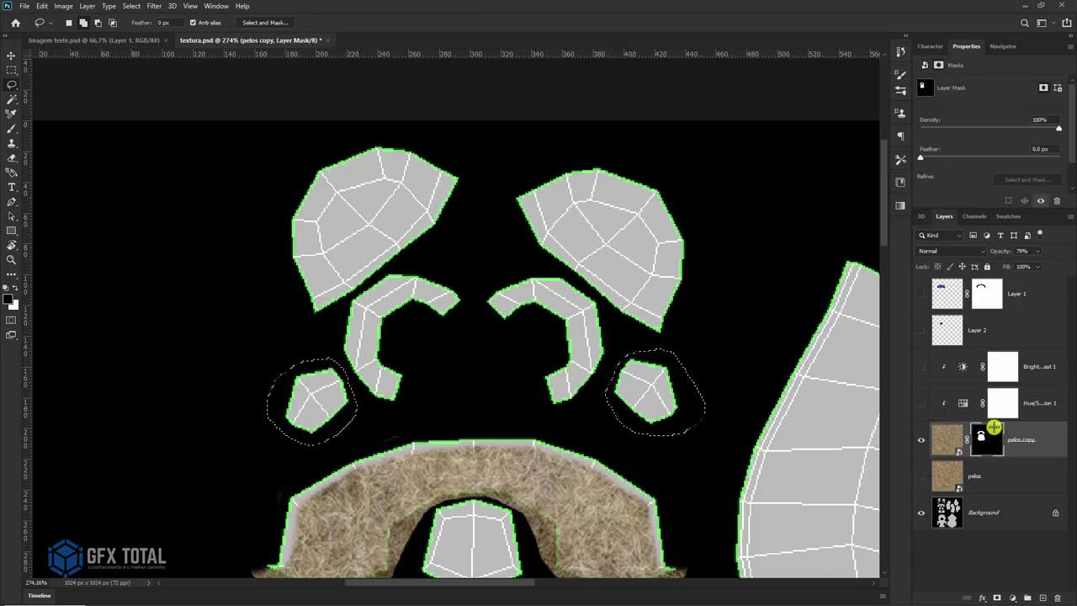
{"action": "key", "text": "ctrl+Delete"}
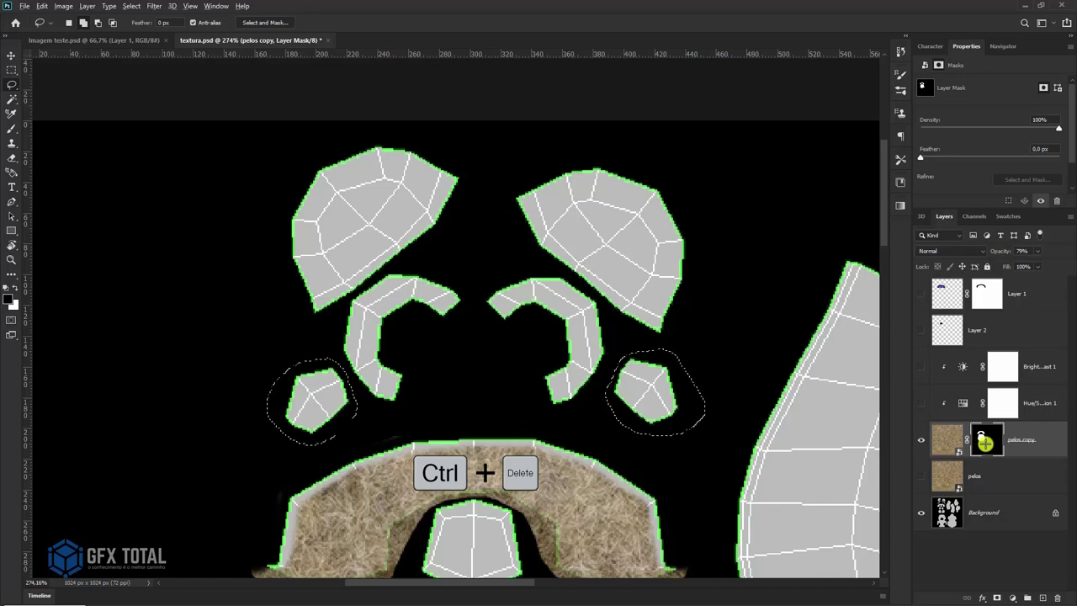
{"action": "left_click", "coordinate": [985, 440], "text": "alt"}
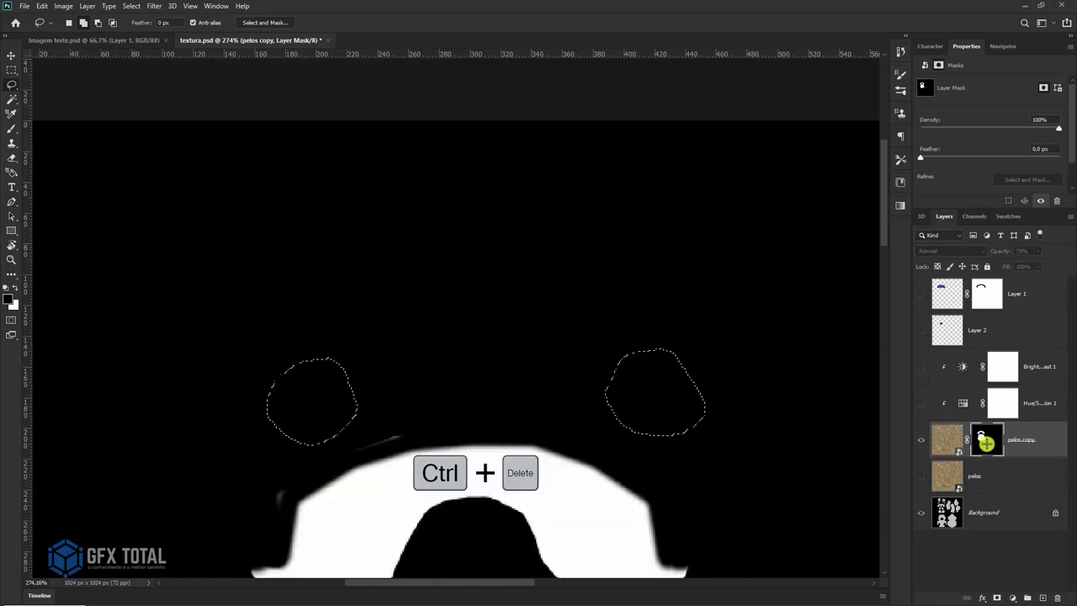
{"action": "key", "text": "ctrl+d"}
Turn the gray adjustment layers back on and zoom in on the left crescent piece
{"action": "left_click", "coordinate": [931, 430]}
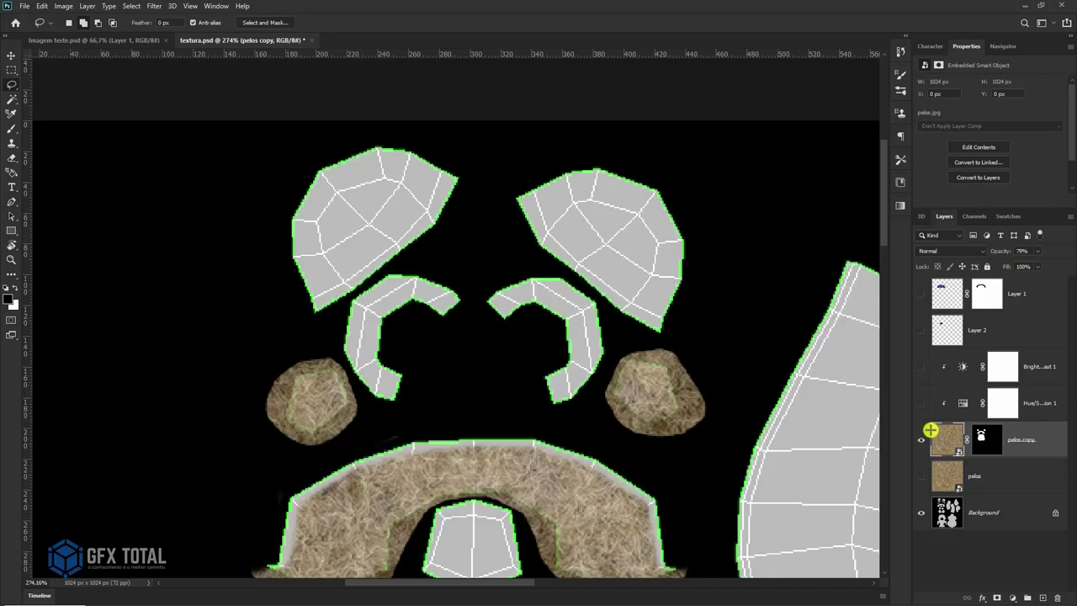
{"action": "left_click_drag", "start_coordinate": [919, 404], "coordinate": [915, 376]}
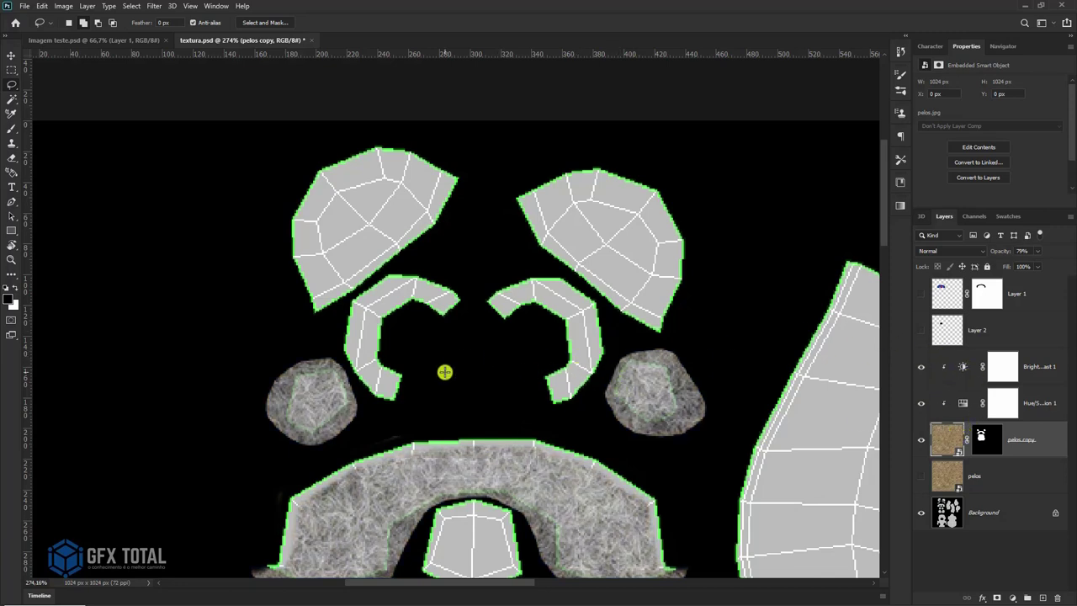
{"action": "key", "text": "z"}
{"action": "mouse_move", "coordinate": [404, 334]}
{"action": "left_mouse_down"}
{"action": "mouse_move", "coordinate": [448, 406]}
{"action": "mouse_move", "coordinate": [471, 410]}
{"action": "left_mouse_up"}
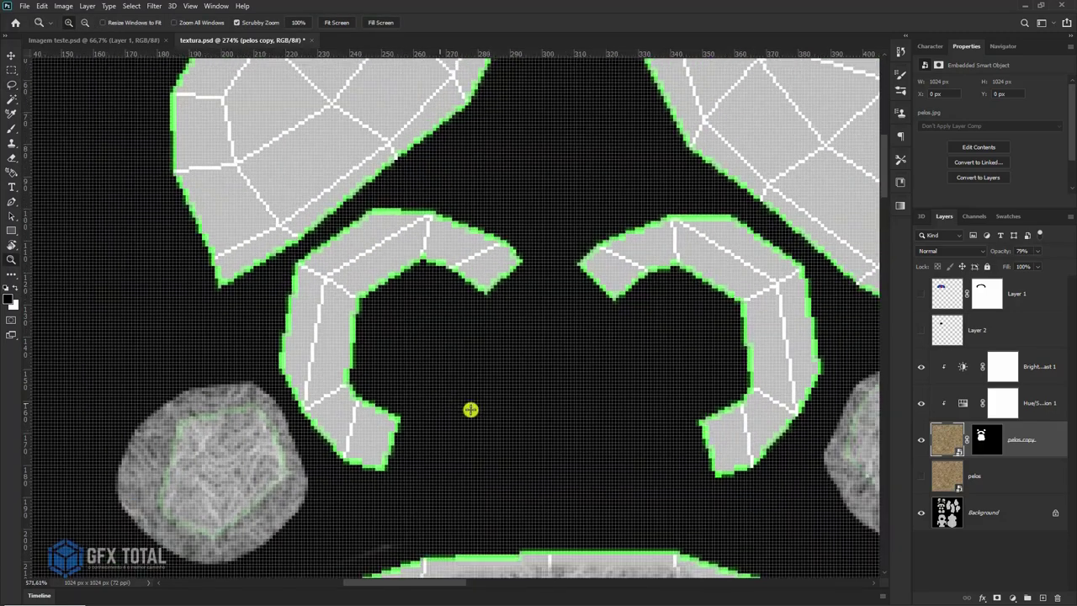
Brush white into the fur copy mask over the left inner-ear crescent, then restore the base fur and top layers
{"action": "left_click", "coordinate": [978, 434]}
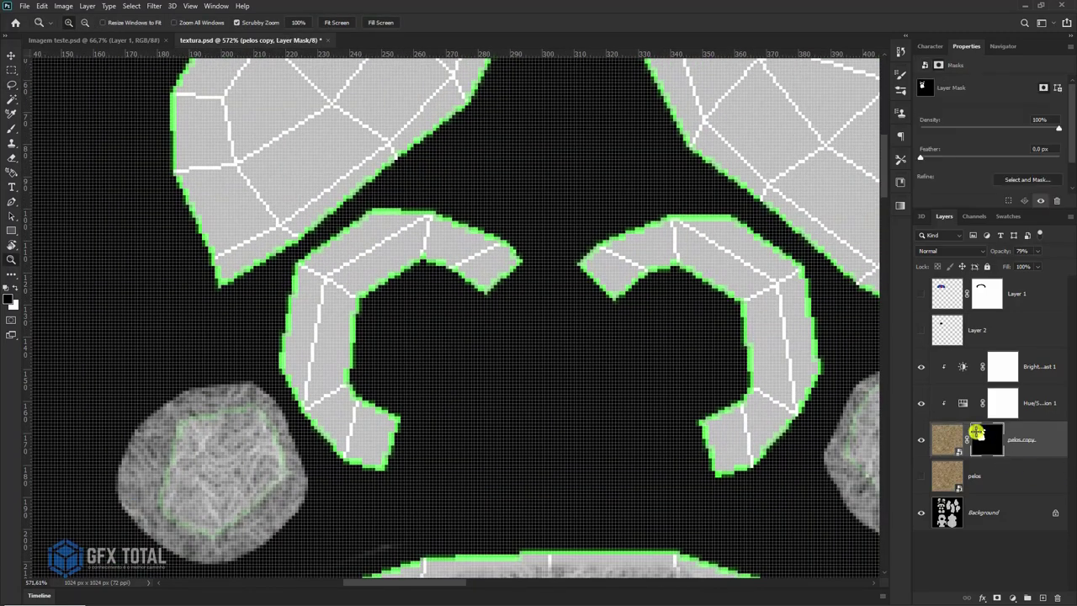
{"action": "left_click", "coordinate": [11, 128]}
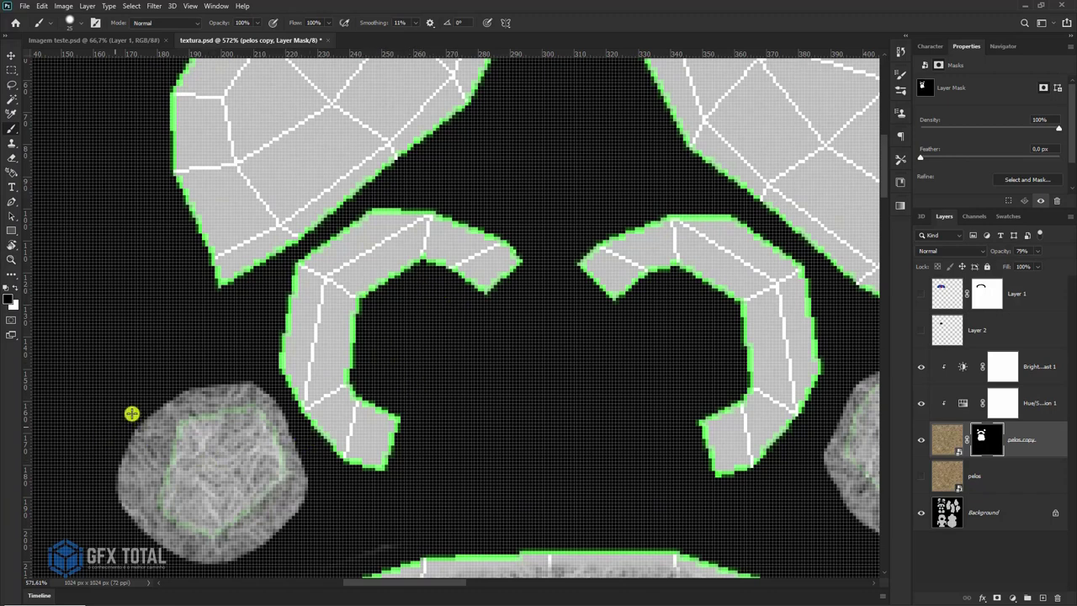
{"action": "mouse_move", "coordinate": [131, 413]}
{"action": "left_mouse_down"}
{"action": "mouse_move", "coordinate": [182, 440]}
{"action": "mouse_move", "coordinate": [144, 396]}
{"action": "left_mouse_up"}
{"action": "mouse_move", "coordinate": [390, 373]}
{"action": "right_mouse_down", "text": "alt"}
{"action": "mouse_move", "coordinate": [350, 365]}
{"action": "mouse_move", "coordinate": [386, 384]}
{"action": "right_mouse_up", "text": "alt"}
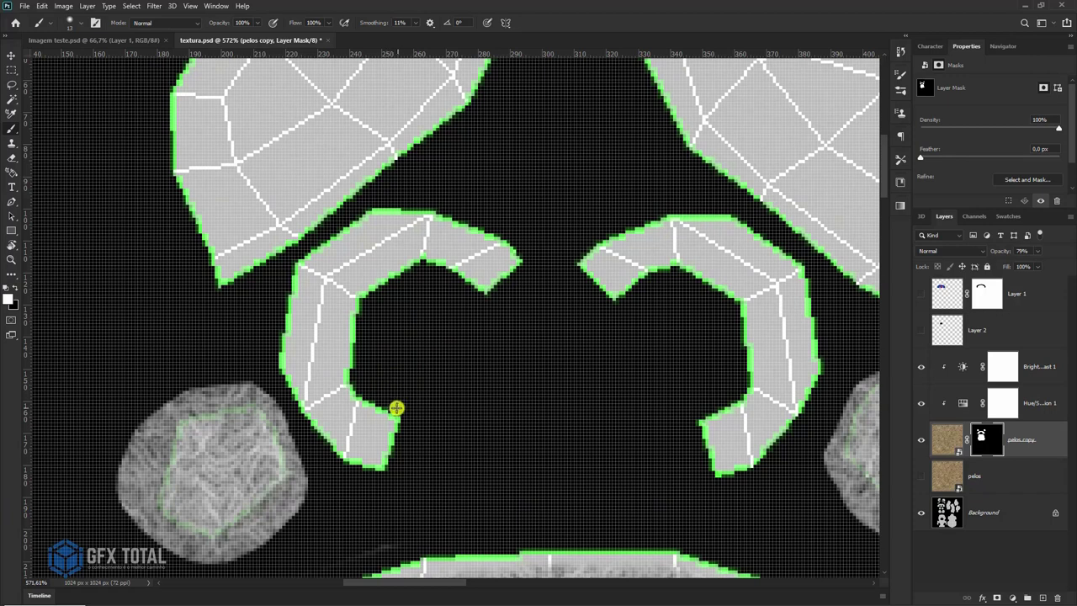
{"action": "mouse_move", "coordinate": [396, 408]}
{"action": "left_mouse_down"}
{"action": "mouse_move", "coordinate": [366, 321]}
{"action": "mouse_move", "coordinate": [476, 294]}
{"action": "mouse_move", "coordinate": [354, 340]}
{"action": "mouse_move", "coordinate": [396, 404]}
{"action": "left_mouse_up"}
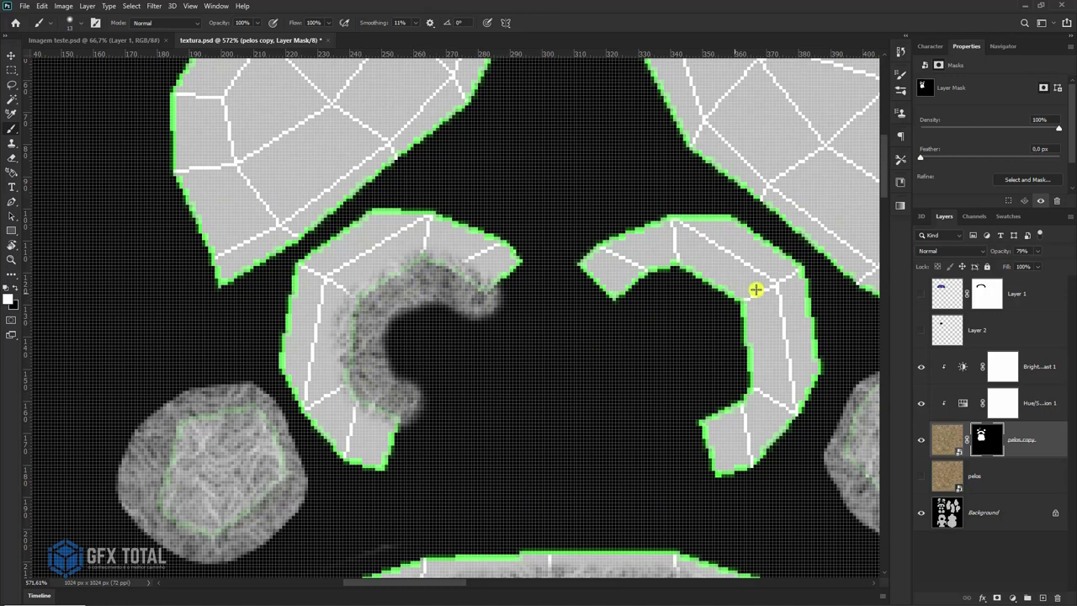
{"action": "left_click_drag", "start_coordinate": [920, 477], "coordinate": [920, 294]}
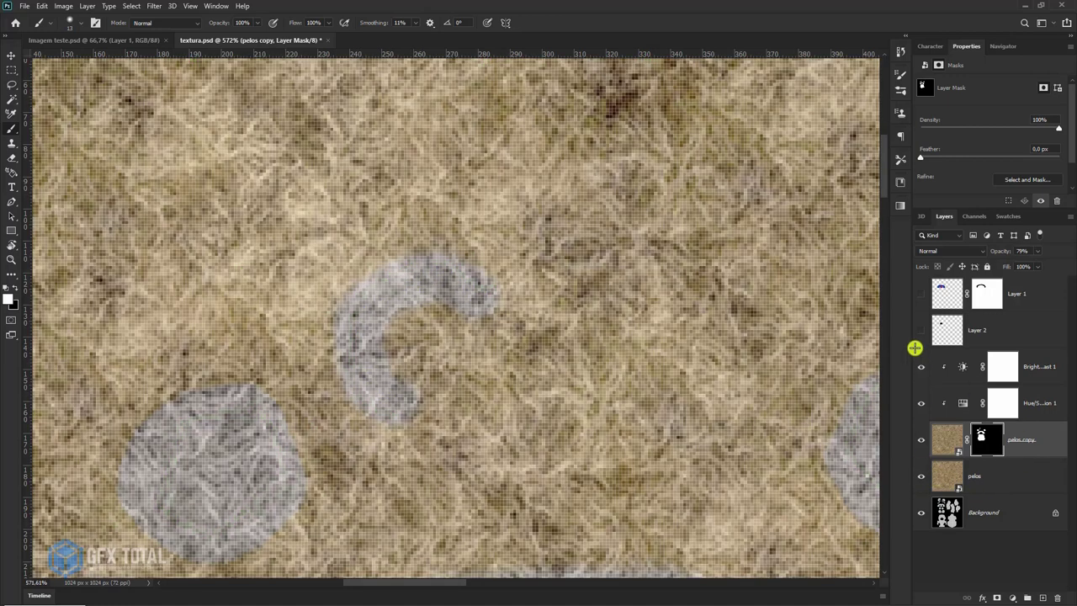
{"action": "left_click", "coordinate": [920, 291]}
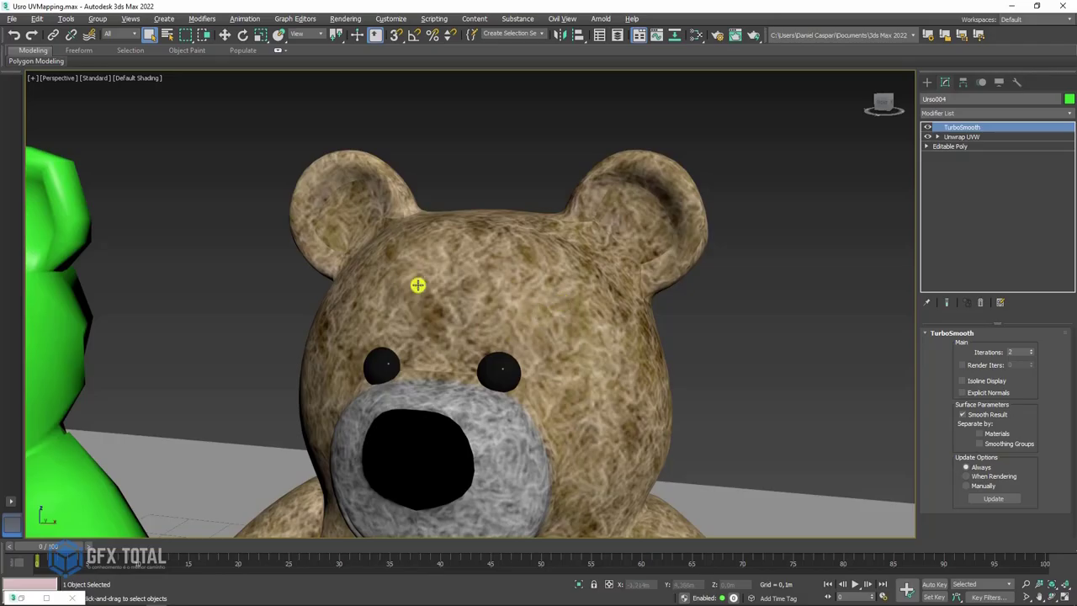
Orbit and zoom in on the bear's left ear to check the grey inner-ear fur
{"action": "mouse_move", "coordinate": [418, 286]}
{"action": "middle_mouse_down", "text": "alt"}
{"action": "mouse_move", "coordinate": [471, 298]}
{"action": "mouse_move", "coordinate": [457, 298]}
{"action": "middle_mouse_up", "text": "alt"}
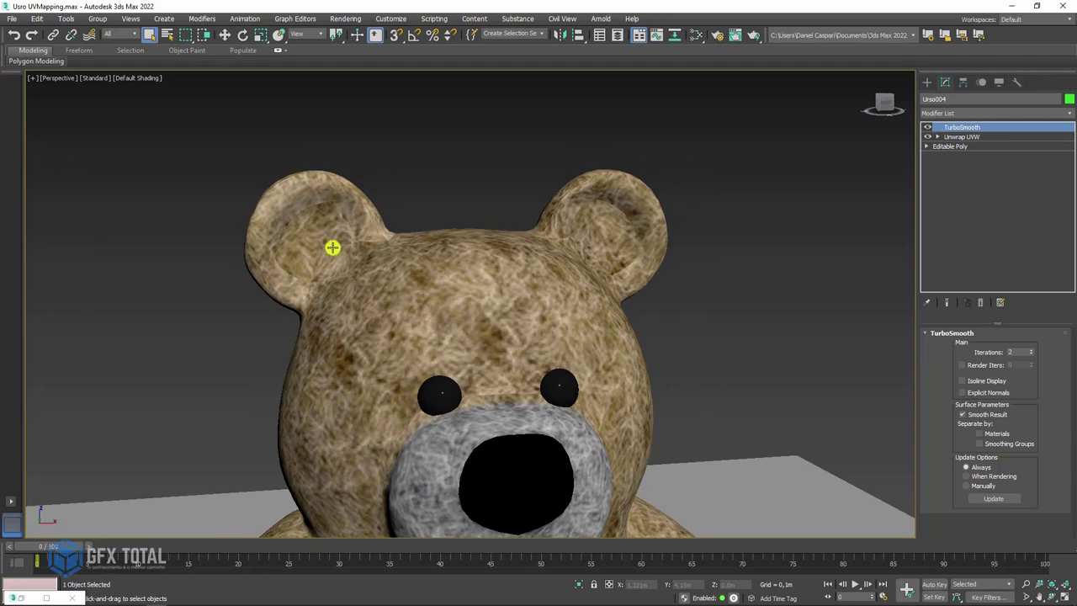
{"action": "mouse_move", "coordinate": [314, 230]}
{"action": "middle_mouse_down", "text": "alt"}
{"action": "mouse_move", "coordinate": [452, 356]}
{"action": "mouse_move", "coordinate": [313, 230]}
{"action": "mouse_move", "coordinate": [426, 299]}
{"action": "middle_mouse_up", "text": "alt"}
{"action": "middle_click_drag", "start_coordinate": [373, 212], "coordinate": [351, 231], "text": "alt"}
{"action": "left_click_drag", "start_coordinate": [345, 225], "coordinate": [361, 248]}
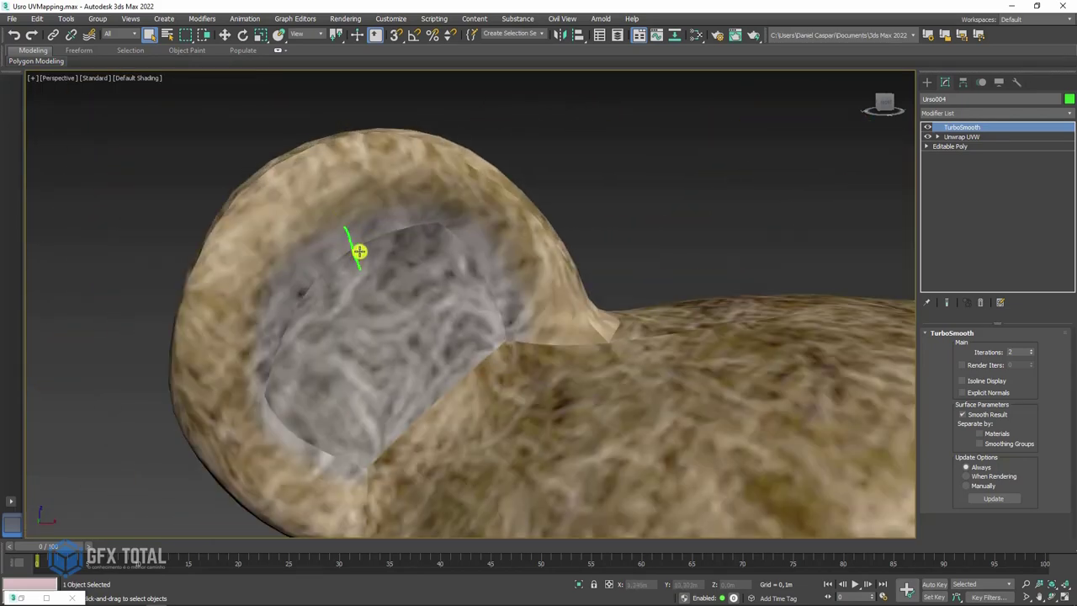
{"action": "mouse_move", "coordinate": [371, 211]}
{"action": "left_mouse_down"}
{"action": "mouse_move", "coordinate": [383, 246]}
{"action": "mouse_move", "coordinate": [419, 240]}
{"action": "left_mouse_up"}
{"action": "left_click_drag", "start_coordinate": [464, 217], "coordinate": [467, 235]}
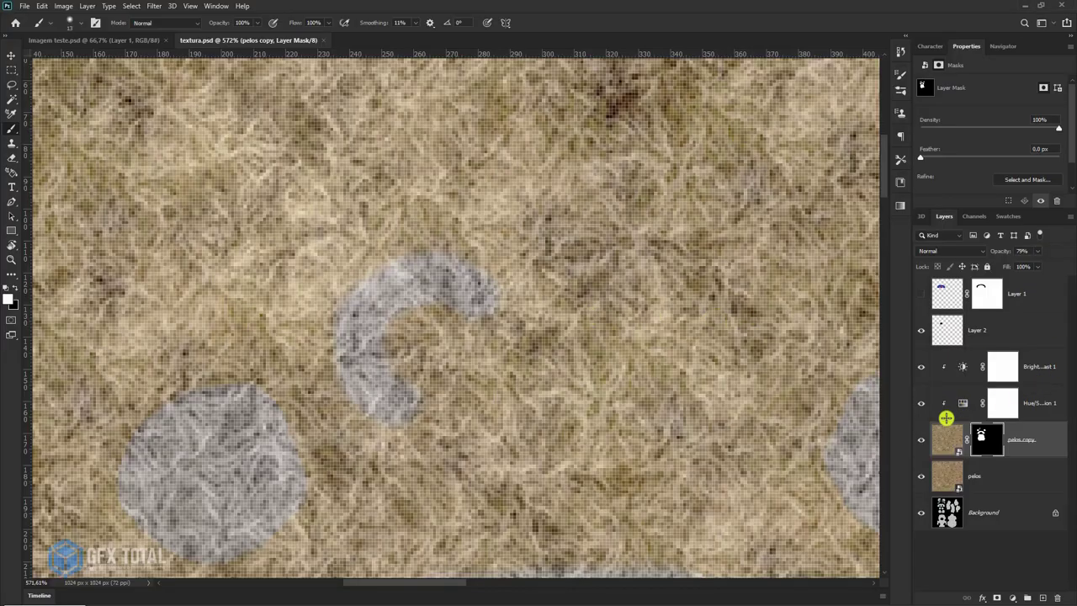
Hide the adjustments and base fur, then paint fur into the right crescent piece's mask
{"action": "left_click_drag", "start_coordinate": [920, 402], "coordinate": [920, 337]}
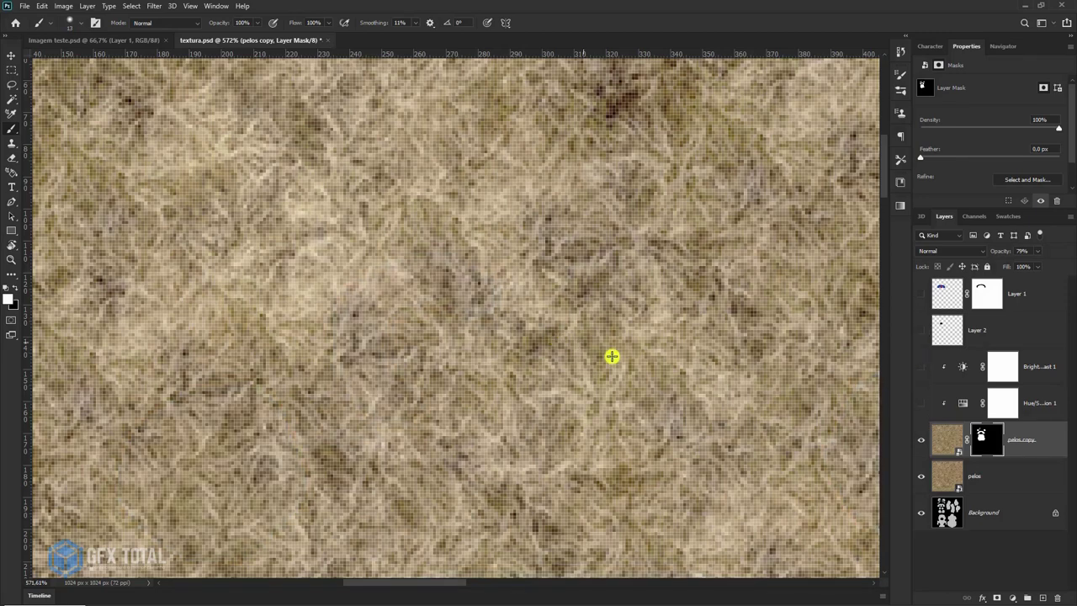
{"action": "left_click", "coordinate": [917, 474]}
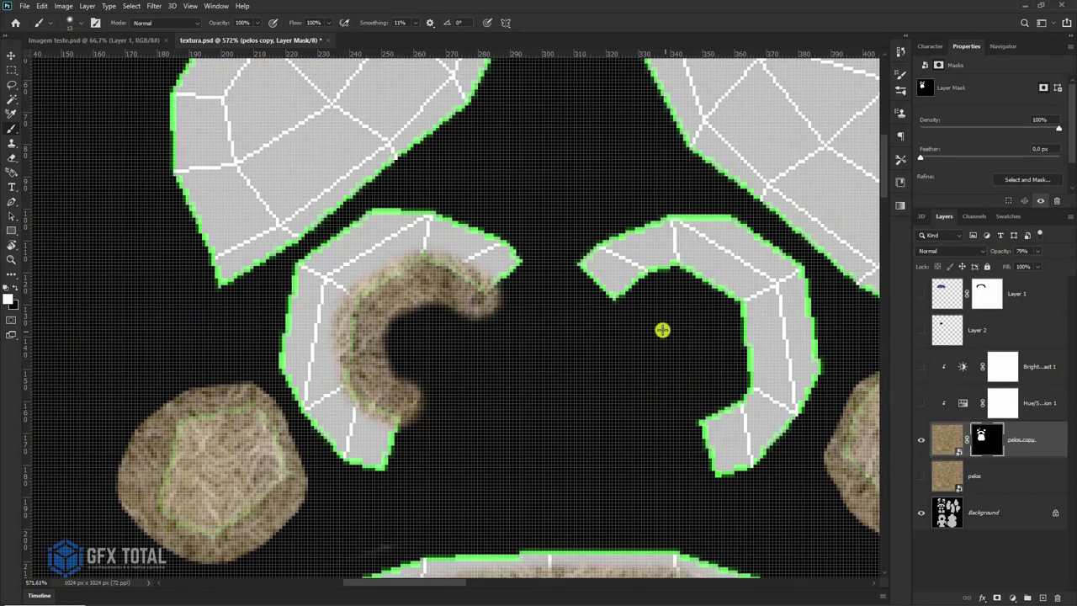
{"action": "mouse_move", "coordinate": [627, 301]}
{"action": "left_mouse_down"}
{"action": "mouse_move", "coordinate": [676, 281]}
{"action": "mouse_move", "coordinate": [724, 306]}
{"action": "mouse_move", "coordinate": [740, 348]}
{"action": "mouse_move", "coordinate": [735, 382]}
{"action": "mouse_move", "coordinate": [690, 409]}
{"action": "mouse_move", "coordinate": [680, 402]}
{"action": "left_mouse_up"}
{"action": "left_click_drag", "start_coordinate": [926, 405], "coordinate": [920, 366]}
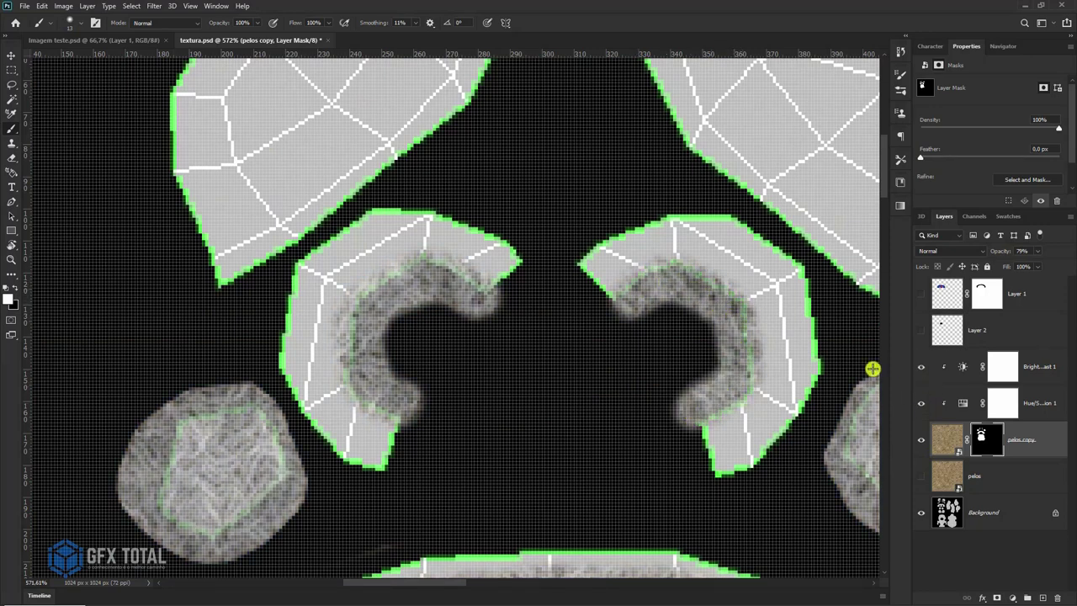
{"action": "scroll", "coordinate": [563, 423], "scroll_direction": "down", "scroll_amount": 4}
{"action": "scroll", "coordinate": [512, 315], "scroll_direction": "down", "scroll_amount": 1}
{"action": "scroll", "coordinate": [486, 365], "scroll_direction": "down", "scroll_amount": 5, "text": "alt"}
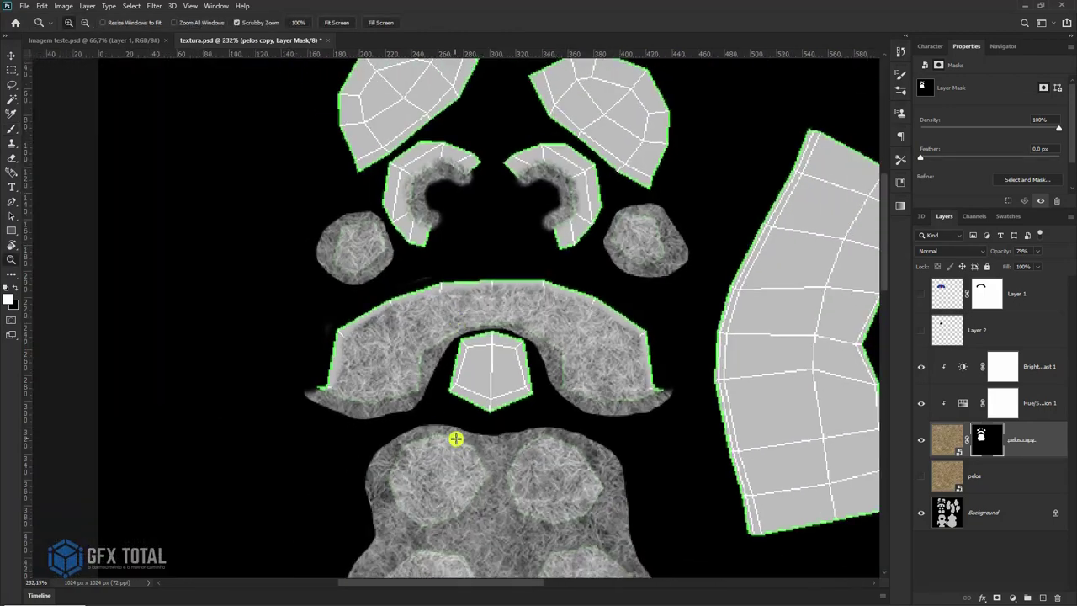
{"action": "scroll", "coordinate": [454, 440], "scroll_direction": "down", "scroll_amount": 4}
{"action": "scroll", "coordinate": [440, 312], "scroll_direction": "up", "scroll_amount": 1, "text": "alt"}
{"action": "scroll", "coordinate": [440, 313], "scroll_direction": "down", "scroll_amount": 2}
{"action": "scroll", "coordinate": [454, 243], "scroll_direction": "up", "scroll_amount": 5, "text": "alt"}
{"action": "scroll", "coordinate": [484, 313], "scroll_direction": "up", "scroll_amount": 1, "text": "alt"}
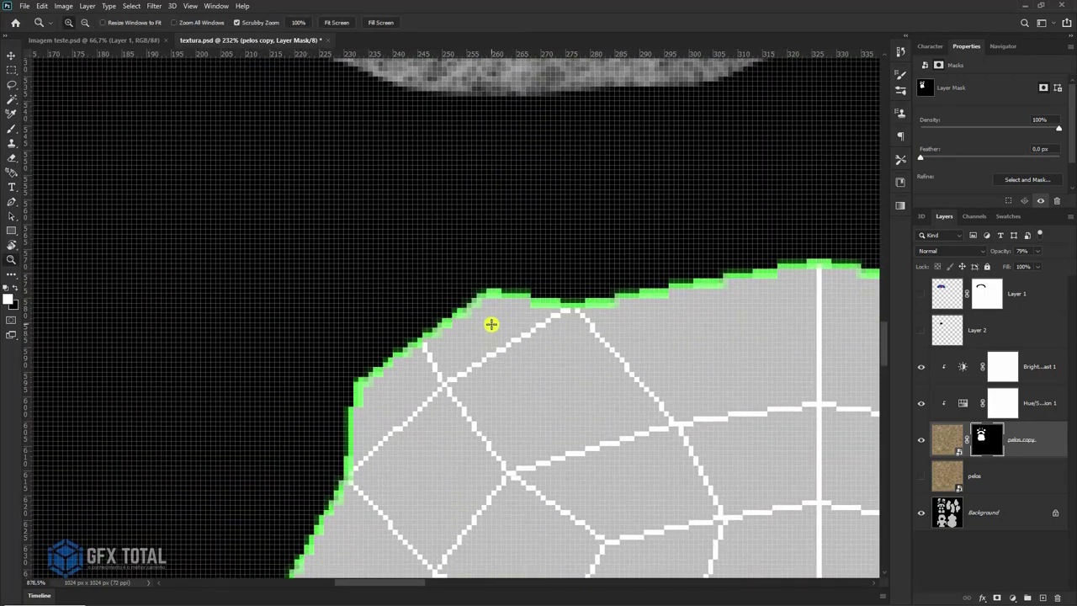
Brush fur along the large body piece's top-left and top-right edges
{"action": "left_click", "coordinate": [7, 131]}
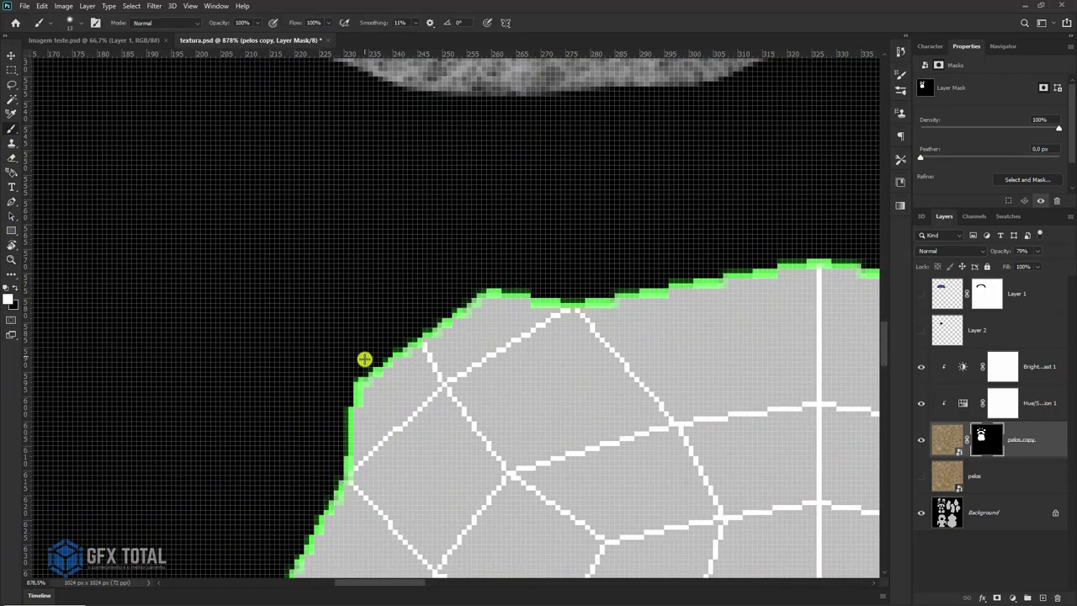
{"action": "mouse_move", "coordinate": [362, 361]}
{"action": "left_mouse_down"}
{"action": "mouse_move", "coordinate": [385, 333]}
{"action": "mouse_move", "coordinate": [368, 346]}
{"action": "left_mouse_up"}
{"action": "scroll", "coordinate": [471, 266], "scroll_direction": "right", "scroll_amount": 2, "text": "ctrl"}
{"action": "scroll", "coordinate": [241, 245], "scroll_direction": "right", "scroll_amount": 5, "text": "ctrl"}
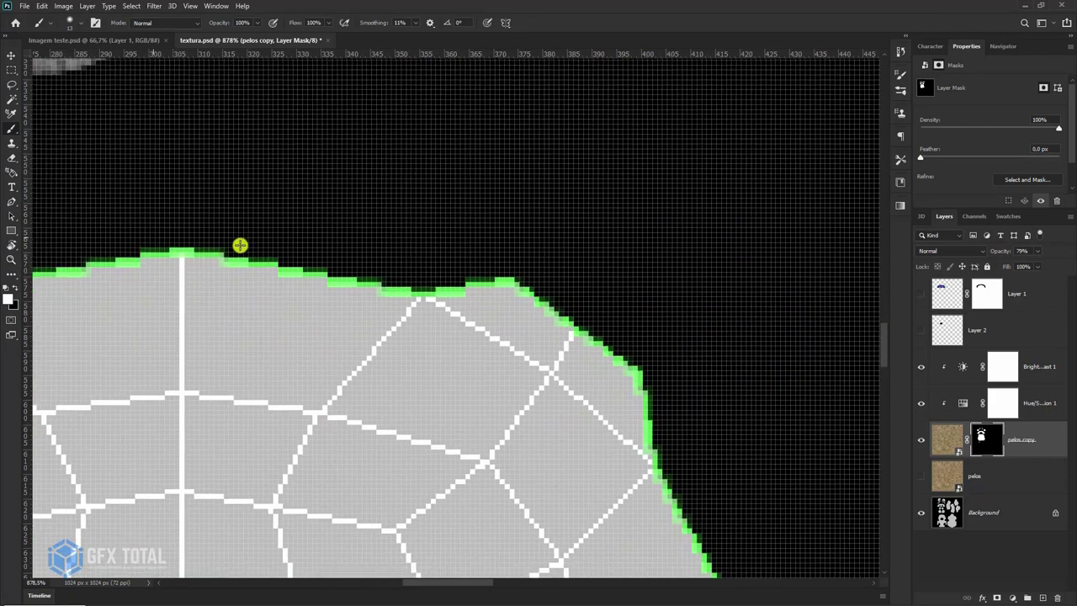
{"action": "scroll", "coordinate": [443, 262], "scroll_direction": "right", "scroll_amount": 1, "text": "ctrl"}
{"action": "scroll", "coordinate": [443, 263], "scroll_direction": "right", "scroll_amount": 1, "text": "ctrl"}
{"action": "mouse_move", "coordinate": [447, 264]}
{"action": "left_mouse_down"}
{"action": "mouse_move", "coordinate": [572, 342]}
{"action": "mouse_move", "coordinate": [469, 257]}
{"action": "mouse_move", "coordinate": [471, 244]}
{"action": "left_mouse_up"}
Show the full texture, zoom out, and save textura.psd
{"action": "left_click", "coordinate": [921, 330]}
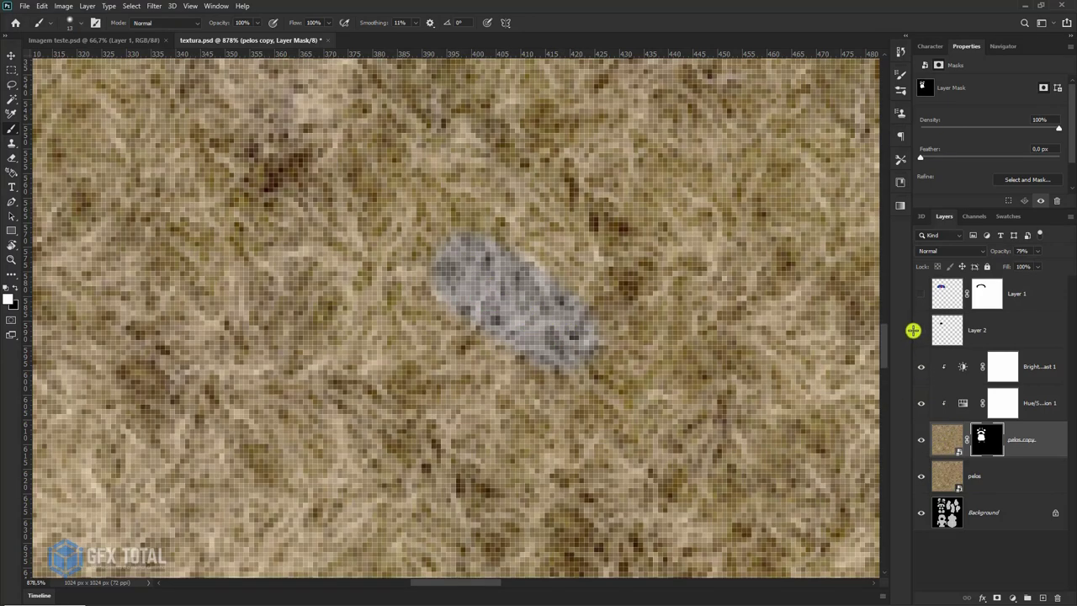
{"action": "key", "text": "z"}
{"action": "left_click_drag", "start_coordinate": [640, 349], "coordinate": [550, 197]}
{"action": "key", "text": "ctrl+s"}
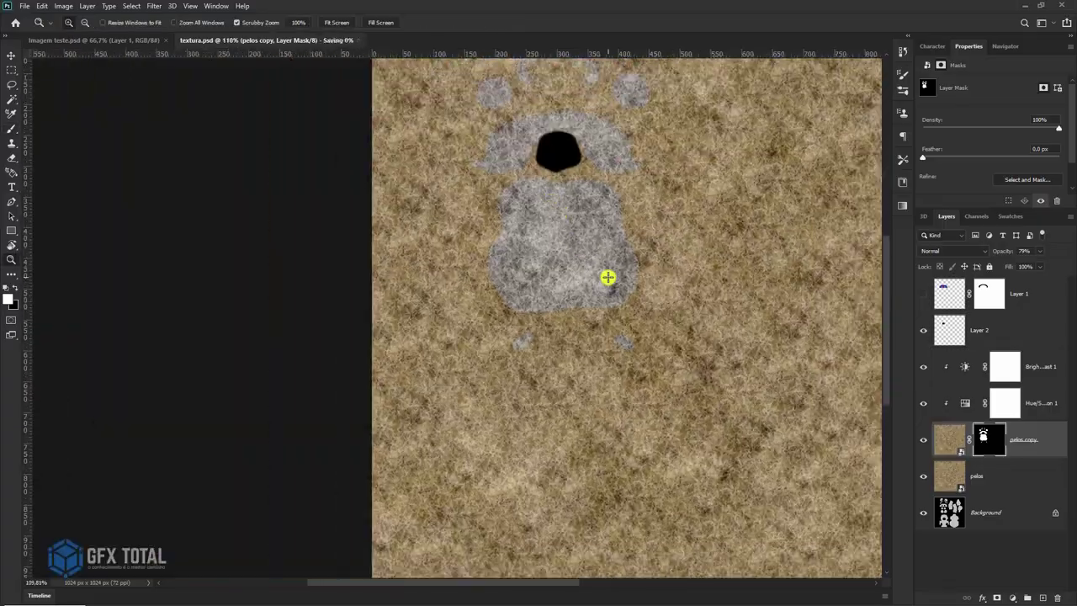
Zoom and orbit around the 3ds Max bear to check the gray ear patch and the chest area for the logo
{"action": "key", "text": "alt+Tab"}
{"action": "scroll", "coordinate": [548, 324], "scroll_direction": "up", "scroll_amount": 5}
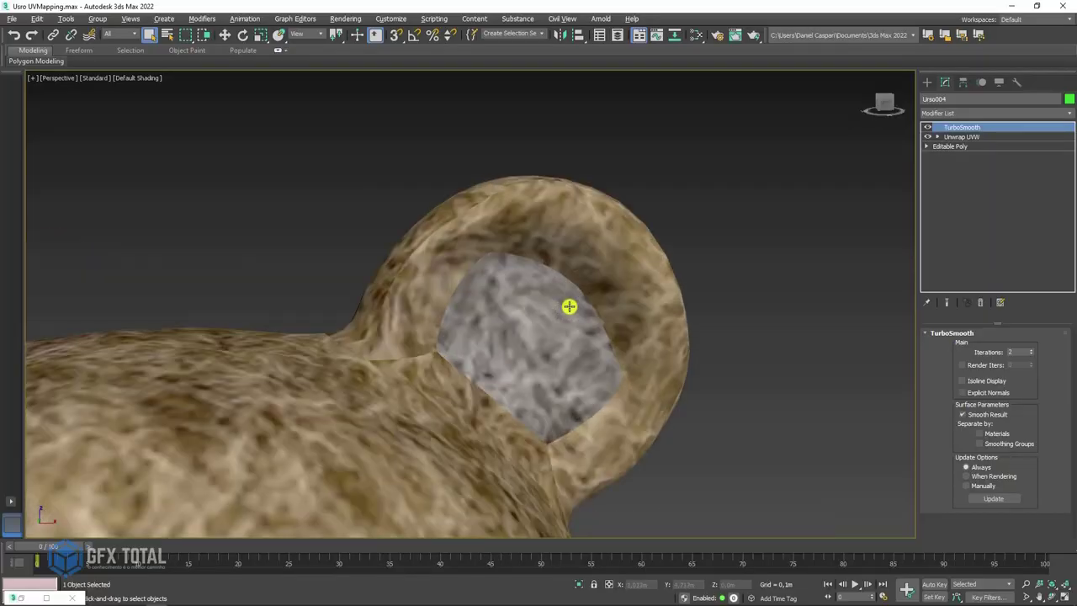
{"action": "scroll", "coordinate": [569, 306], "scroll_direction": "up", "scroll_amount": 3}
{"action": "scroll", "coordinate": [569, 305], "scroll_direction": "up", "scroll_amount": 4}
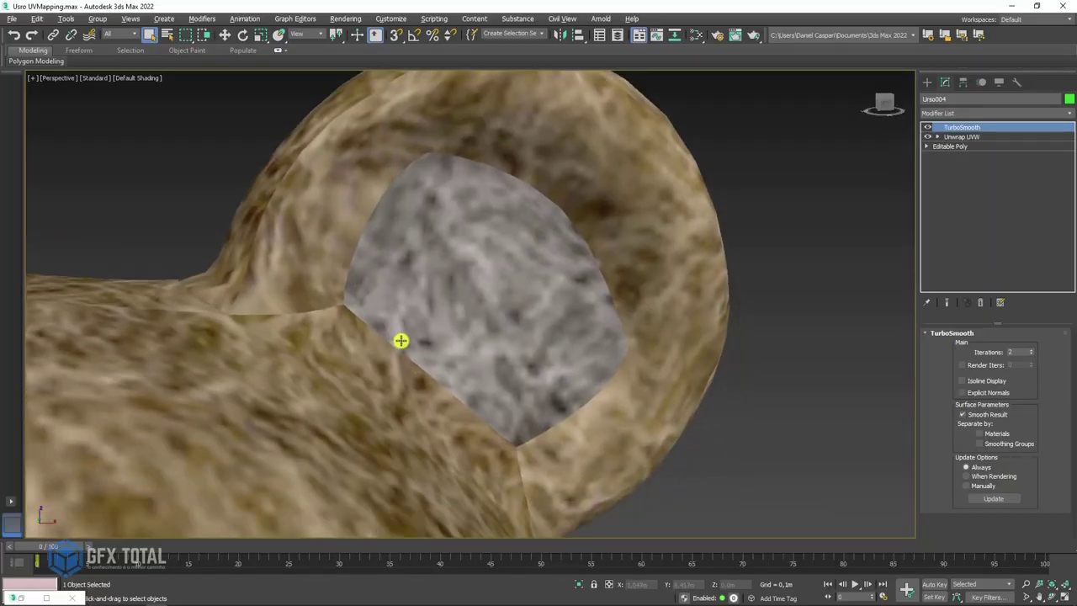
{"action": "scroll", "coordinate": [502, 388], "scroll_direction": "down", "scroll_amount": 2}
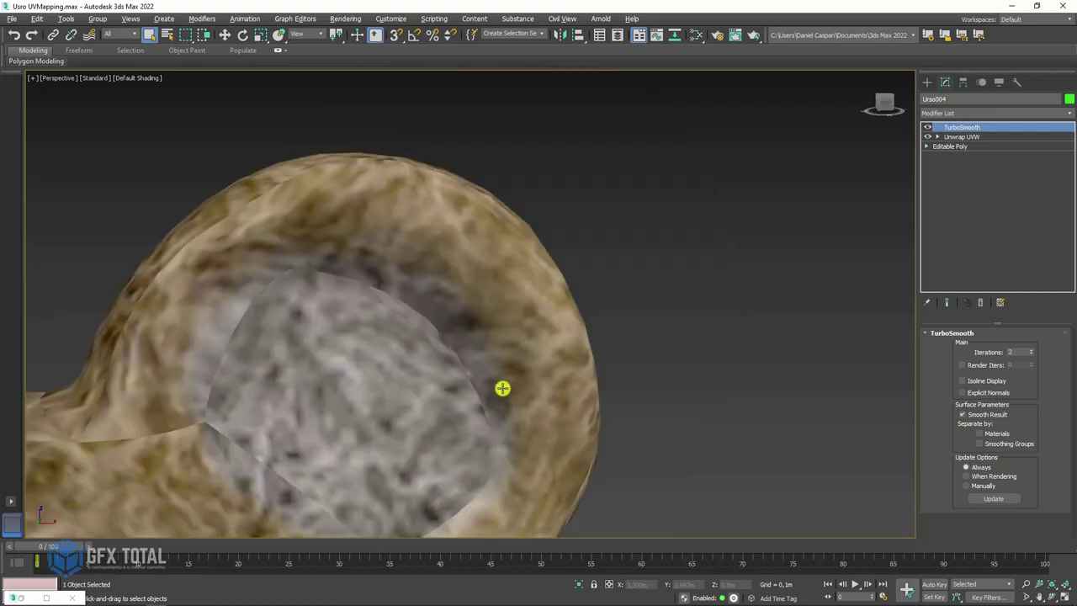
{"action": "scroll", "coordinate": [450, 404], "scroll_direction": "down", "scroll_amount": 2}
{"action": "scroll", "coordinate": [588, 262], "scroll_direction": "down", "scroll_amount": 3}
{"action": "middle_click_drag", "start_coordinate": [587, 262], "coordinate": [553, 268], "text": "alt"}
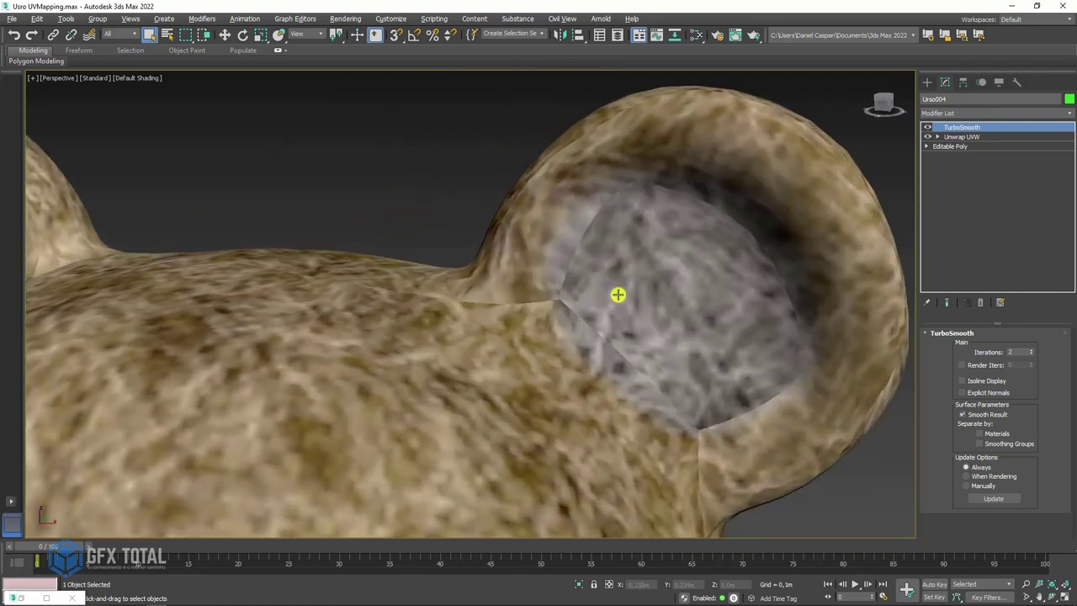
{"action": "scroll", "coordinate": [586, 324], "scroll_direction": "down", "scroll_amount": 2}
{"action": "scroll", "coordinate": [586, 319], "scroll_direction": "down", "scroll_amount": 5}
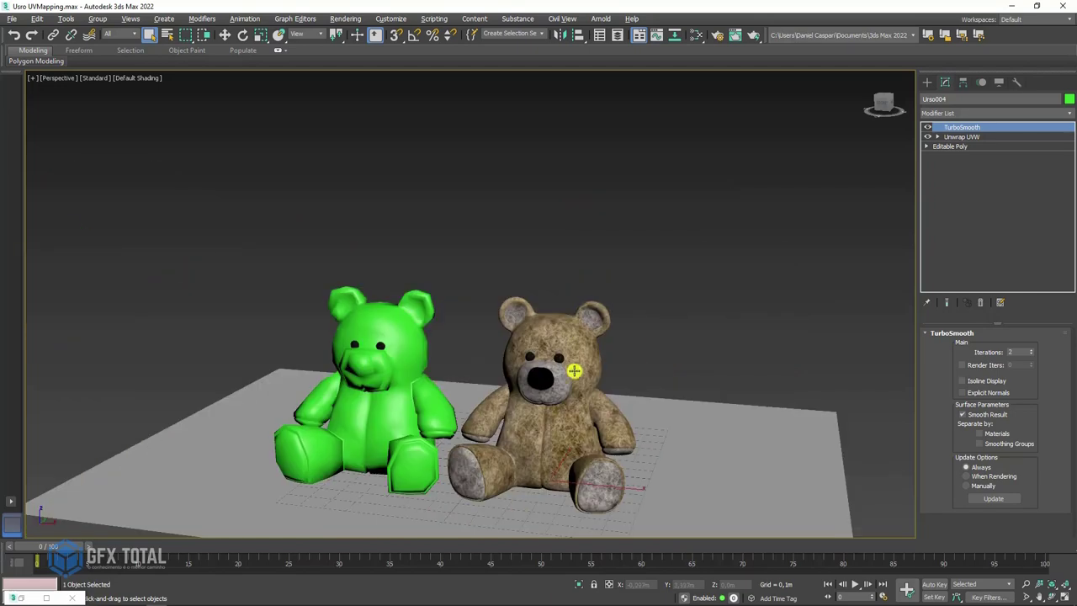
{"action": "scroll", "coordinate": [575, 243], "scroll_direction": "up", "scroll_amount": 2}
{"action": "scroll", "coordinate": [544, 313], "scroll_direction": "up", "scroll_amount": 3}
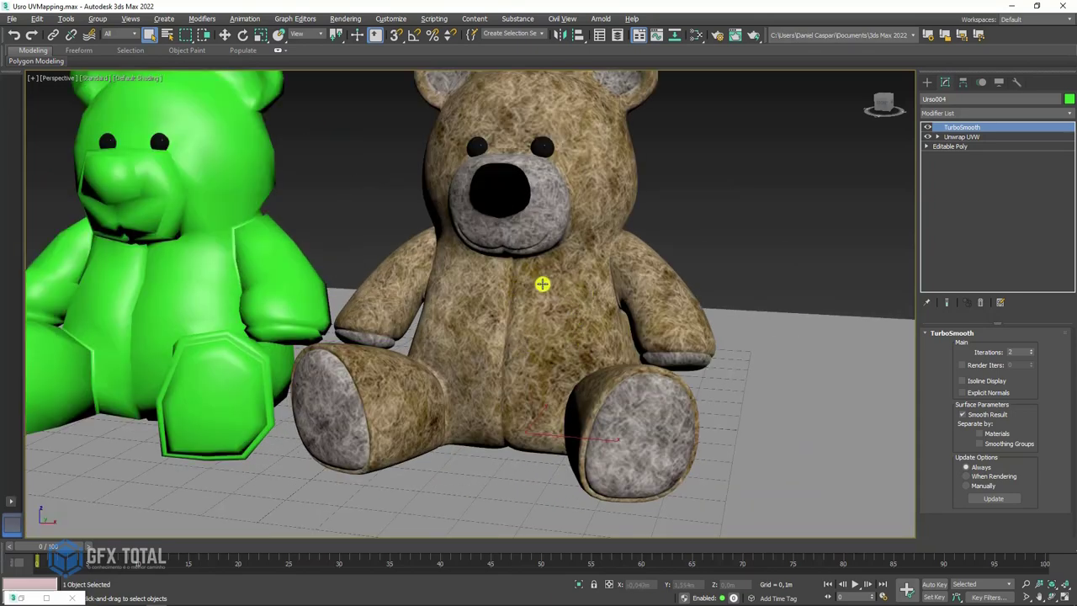
{"action": "mouse_move", "coordinate": [570, 269]}
{"action": "left_mouse_down"}
{"action": "mouse_move", "coordinate": [587, 313]}
{"action": "mouse_move", "coordinate": [539, 312]}
{"action": "mouse_move", "coordinate": [567, 272]}
{"action": "left_mouse_up"}
Hide every fur, paint and adjustment layer above Background in textura.psd to expose the bare UV layout
{"action": "key", "text": "alt+Tab"}
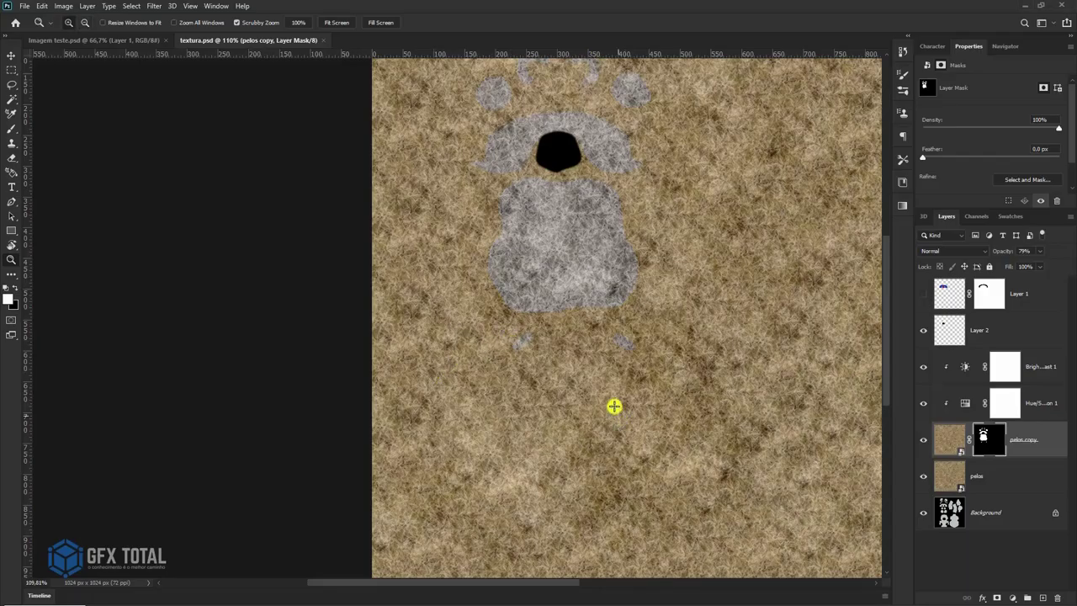
{"action": "scroll", "coordinate": [615, 406], "scroll_direction": "down", "scroll_amount": 3, "text": "alt"}
{"action": "left_click_drag", "start_coordinate": [927, 478], "coordinate": [923, 333]}
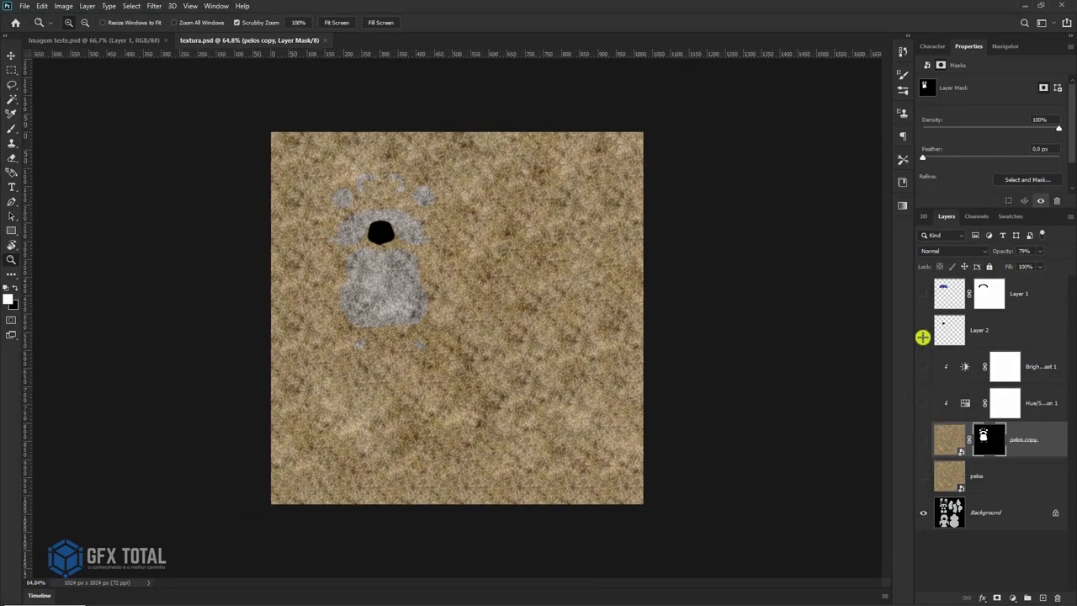
{"action": "scroll", "coordinate": [394, 414], "scroll_direction": "up", "scroll_amount": 4, "text": "alt"}
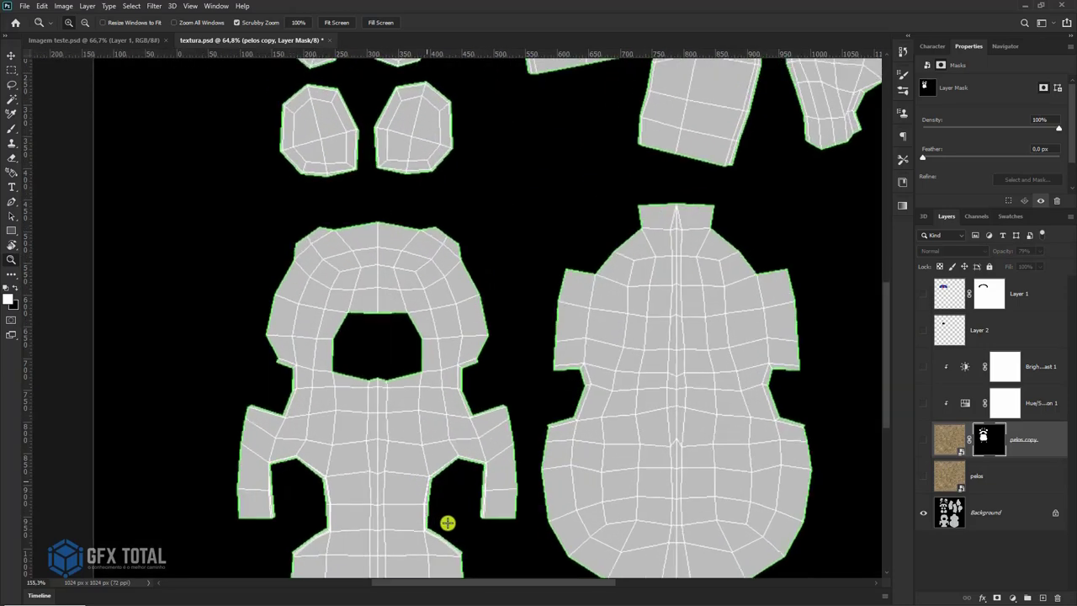
{"action": "scroll", "coordinate": [445, 519], "scroll_direction": "up", "scroll_amount": 2, "text": "alt"}
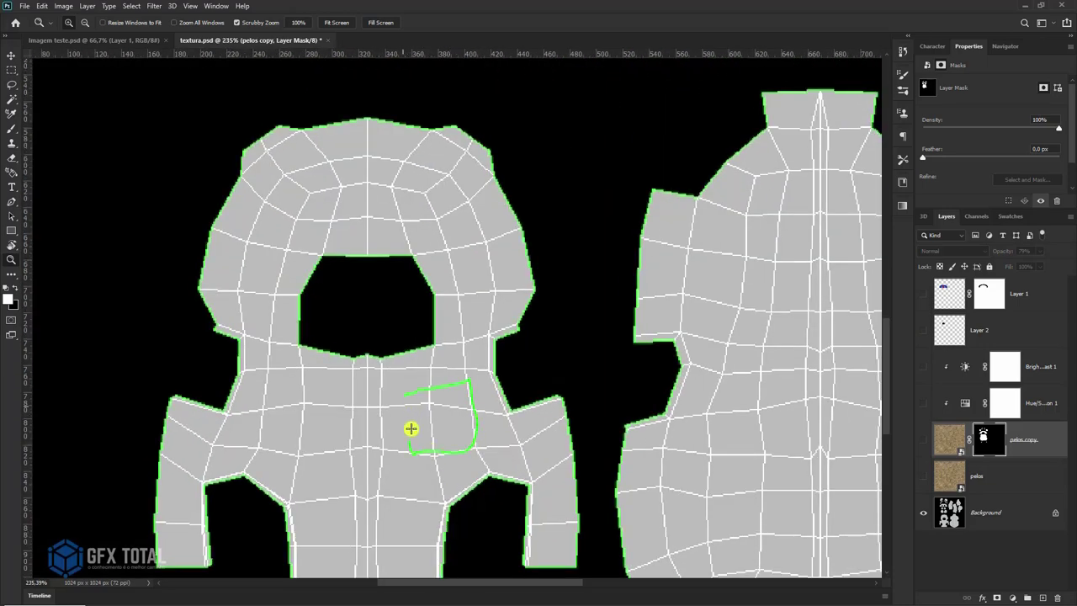
{"action": "key", "text": "alt+Tab"}
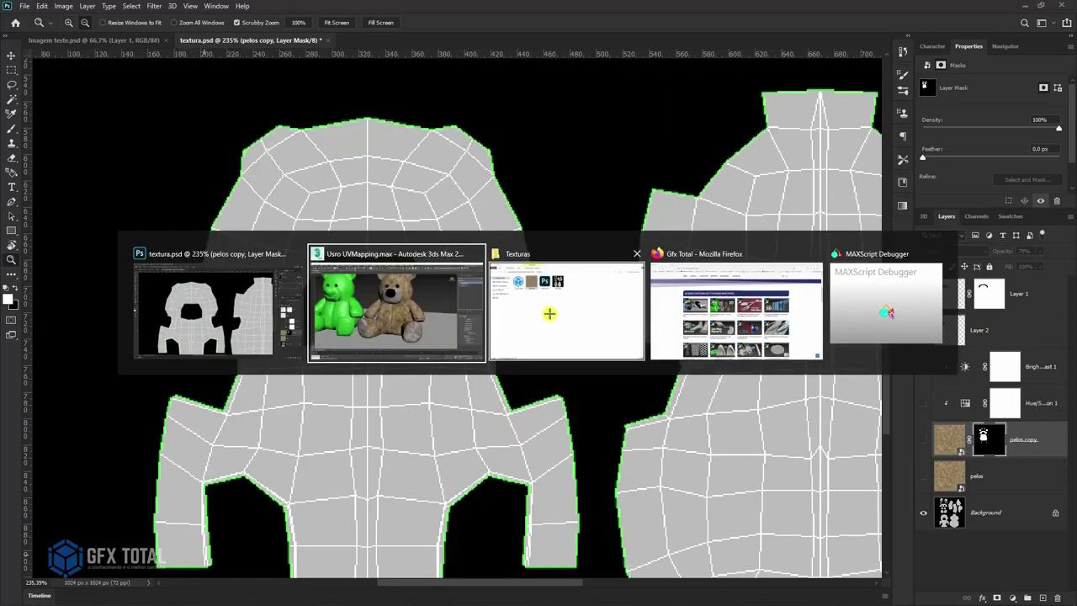
Place logo gfx.png from the Texturas folder and shrink it to about 46 × 47 px on the chest
{"action": "left_click", "coordinate": [550, 313]}
{"action": "mouse_move", "coordinate": [729, 223]}
{"action": "left_mouse_down"}
{"action": "mouse_move", "coordinate": [431, 417]}
{"action": "mouse_move", "coordinate": [432, 313]}
{"action": "mouse_move", "coordinate": [525, 297]}
{"action": "left_mouse_up"}
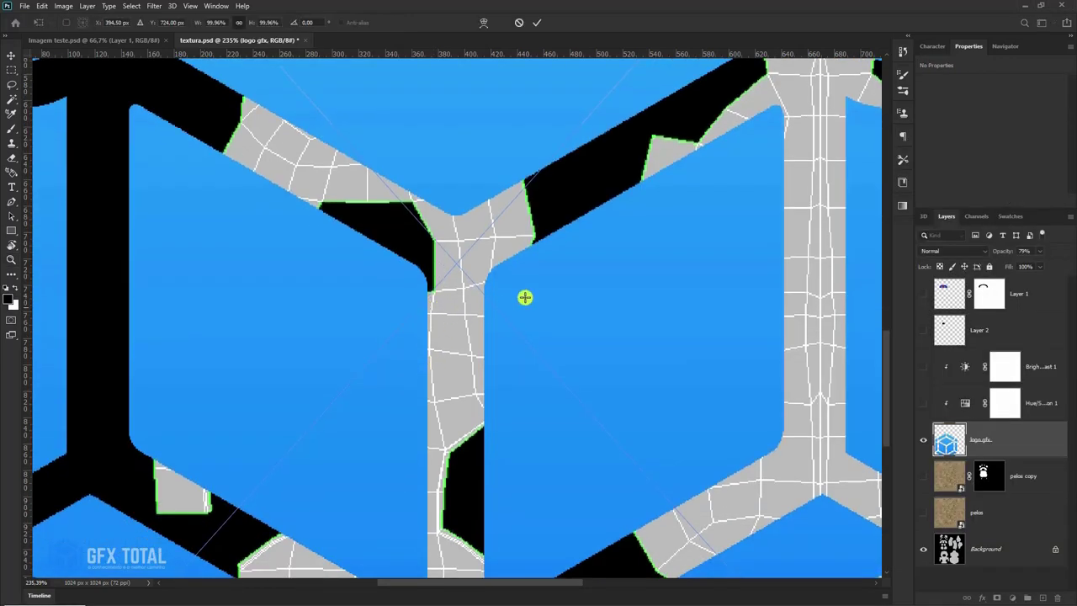
{"action": "key", "text": "ctrl+t"}
{"action": "mouse_move", "coordinate": [411, 407]}
{"action": "left_mouse_down"}
{"action": "mouse_move", "coordinate": [712, 120]}
{"action": "mouse_move", "coordinate": [686, 252]}
{"action": "mouse_move", "coordinate": [752, 72]}
{"action": "mouse_move", "coordinate": [320, 459]}
{"action": "mouse_move", "coordinate": [303, 500]}
{"action": "mouse_move", "coordinate": [253, 525]}
{"action": "mouse_move", "coordinate": [446, 296]}
{"action": "mouse_move", "coordinate": [499, 255]}
{"action": "mouse_move", "coordinate": [437, 359]}
{"action": "mouse_move", "coordinate": [447, 353]}
{"action": "left_mouse_up"}
{"action": "key", "text": "Return"}
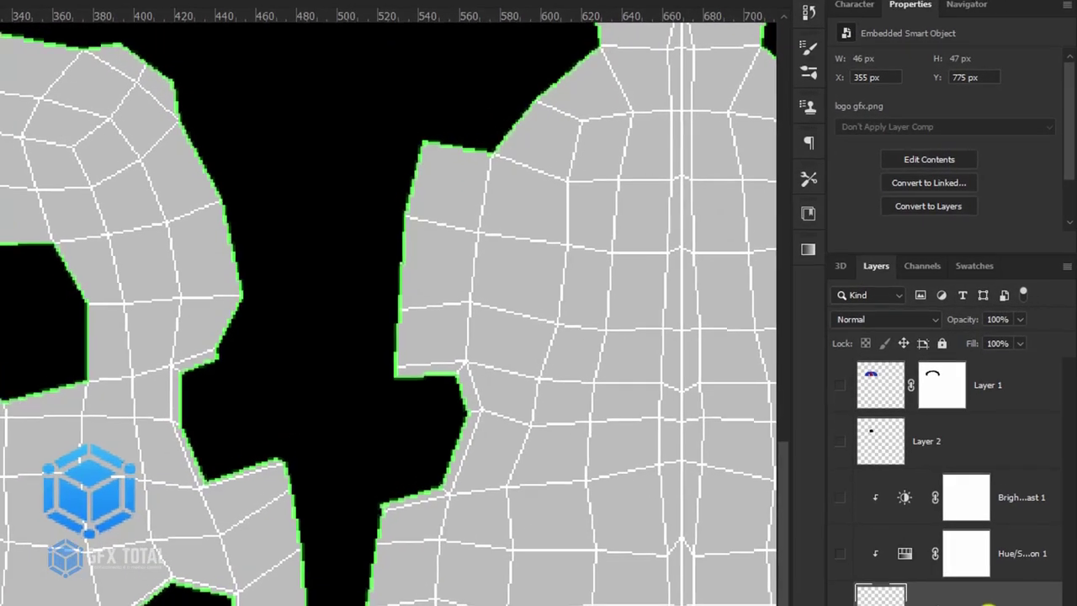
Give the logo layer a light gray #bdbdbd Color Overlay
{"action": "double_click", "coordinate": [1034, 440]}
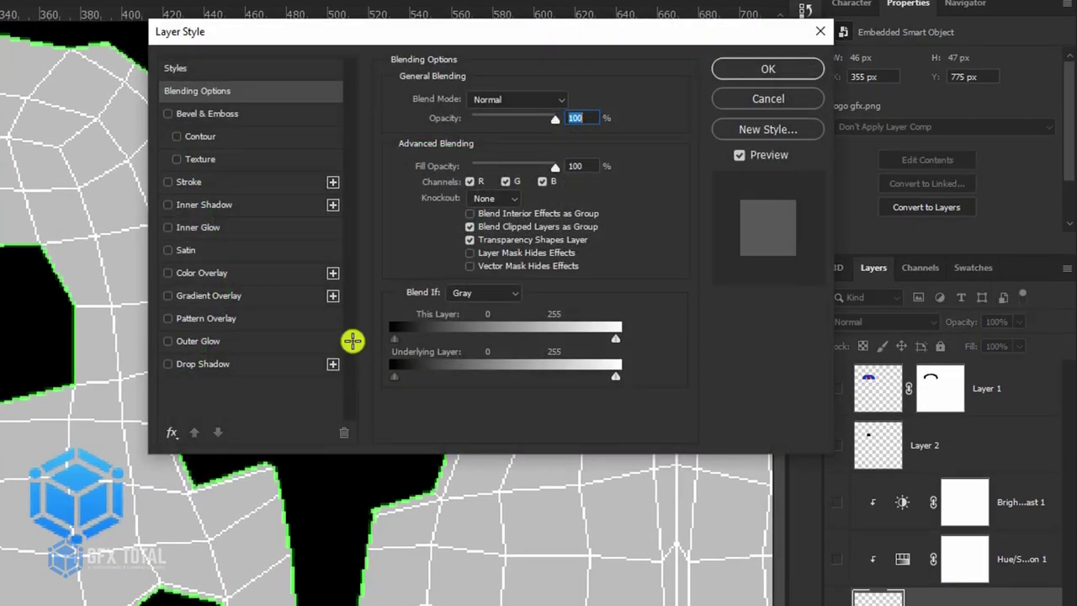
{"action": "left_click", "coordinate": [212, 273]}
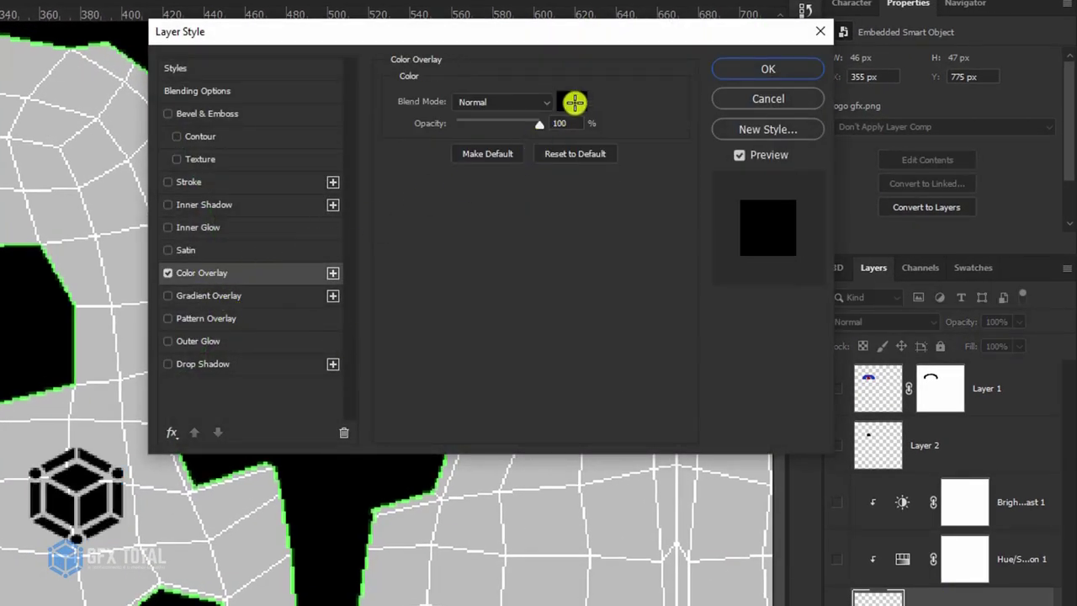
{"action": "left_click", "coordinate": [571, 102]}
{"action": "type", "text": "bdbdbd"}
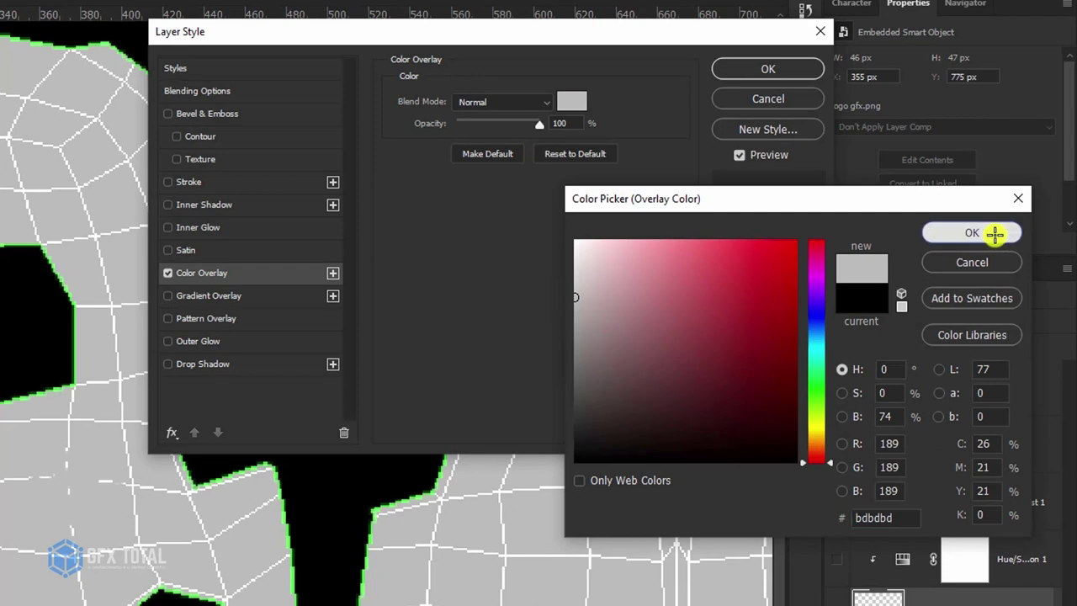
{"action": "left_click", "coordinate": [993, 234]}
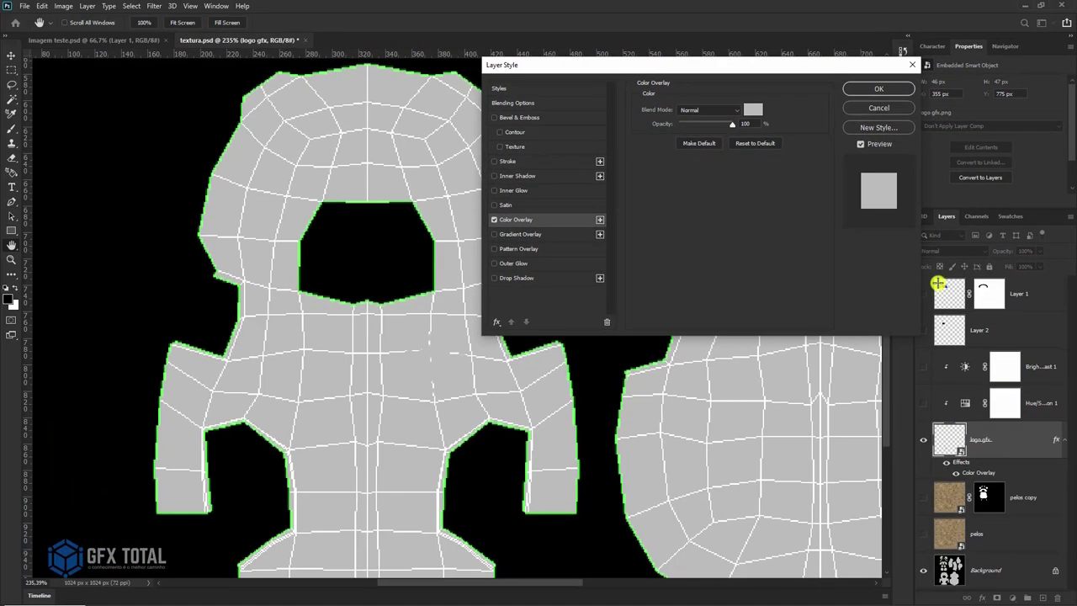
{"action": "left_click", "coordinate": [879, 88]}
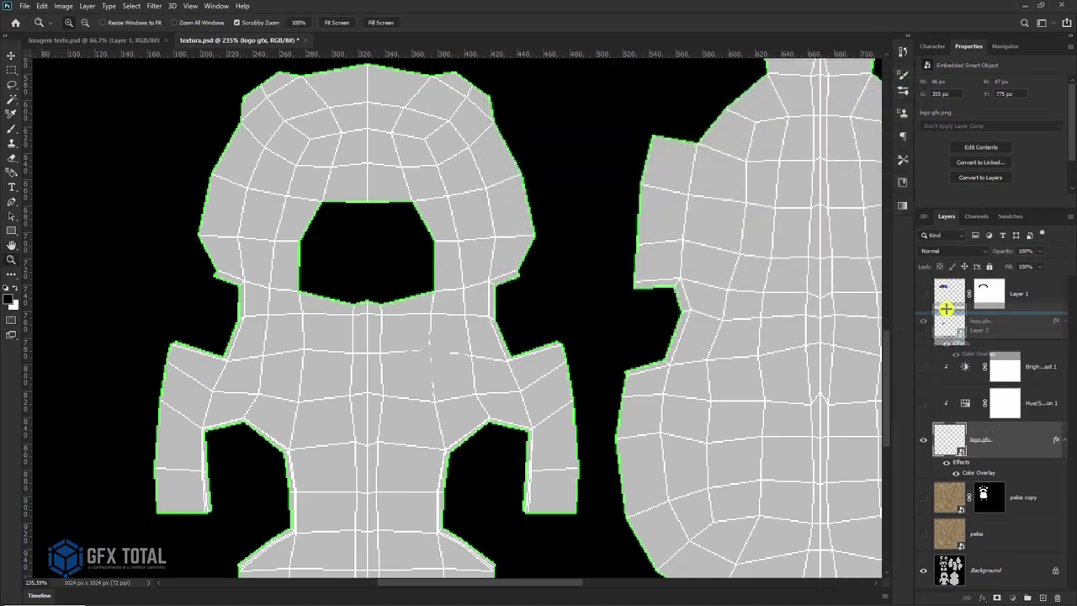
Move the logo above Layer 2, show the fur layers, and re-clip both adjustments to pelos copy
{"action": "left_click_drag", "start_coordinate": [944, 299], "coordinate": [946, 313]}
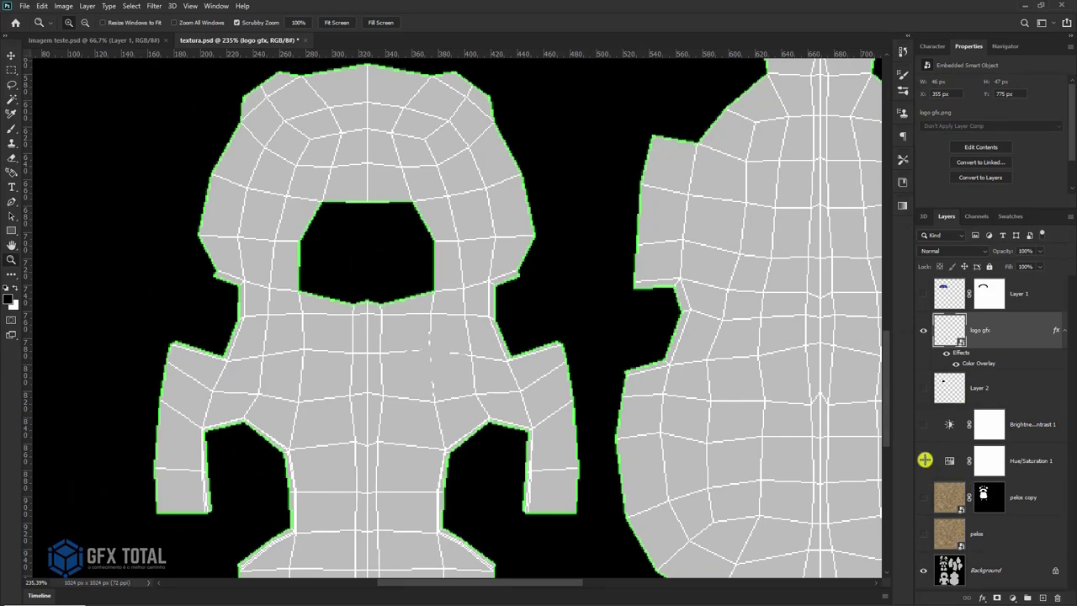
{"action": "left_click_drag", "start_coordinate": [922, 514], "coordinate": [923, 376]}
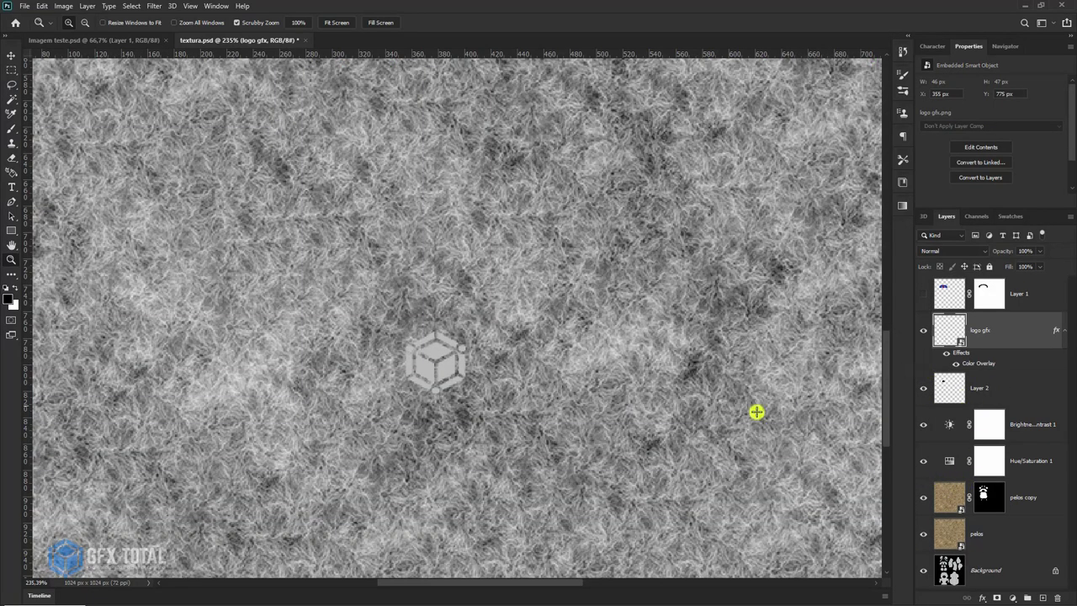
{"action": "key", "text": "ctrl+0"}
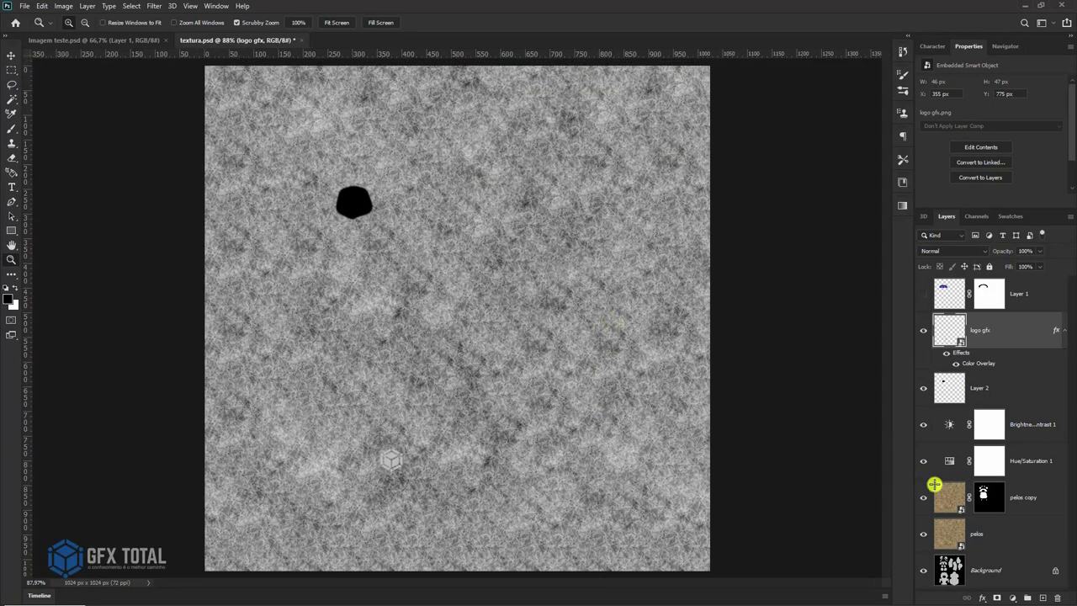
{"action": "left_click", "coordinate": [956, 476], "text": "alt"}
{"action": "left_click", "coordinate": [954, 441], "text": "alt"}
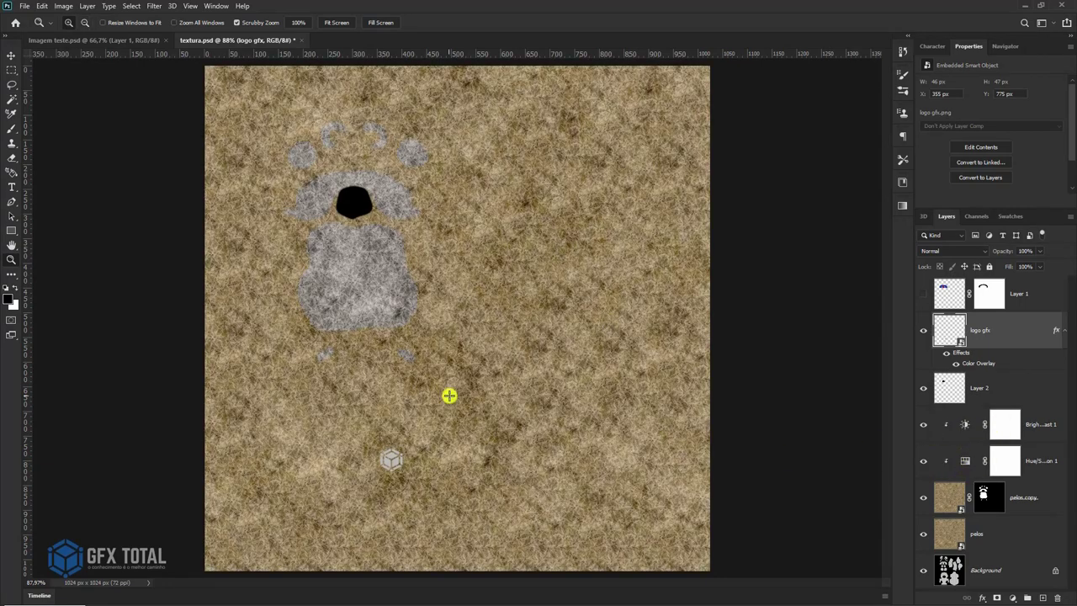
{"action": "key", "text": "alt+Tab"}
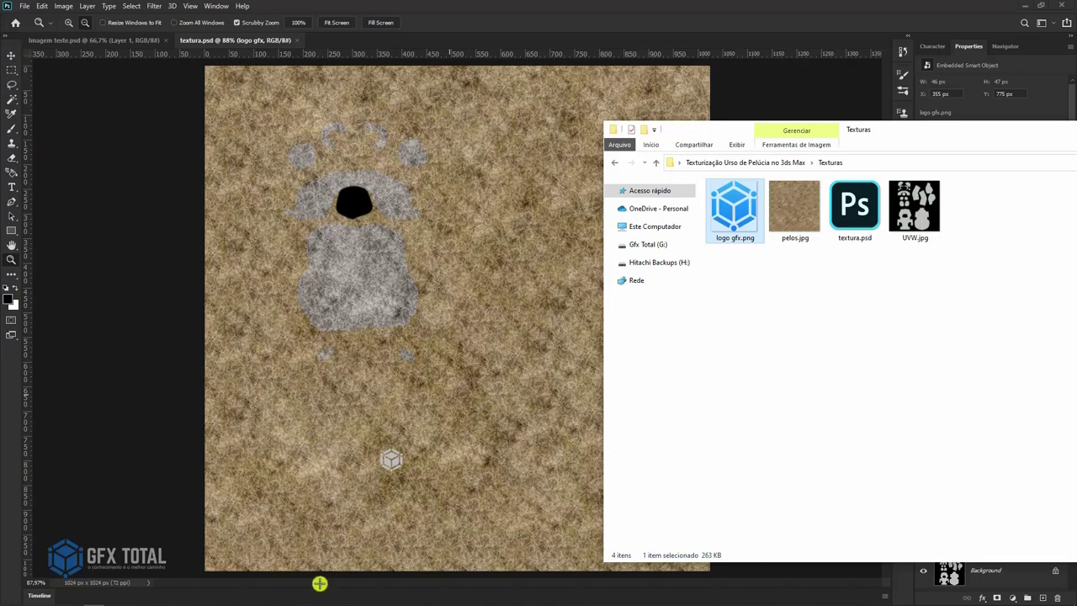
{"action": "key", "text": "alt+Tab"}
{"action": "key", "text": "alt+Tab"}
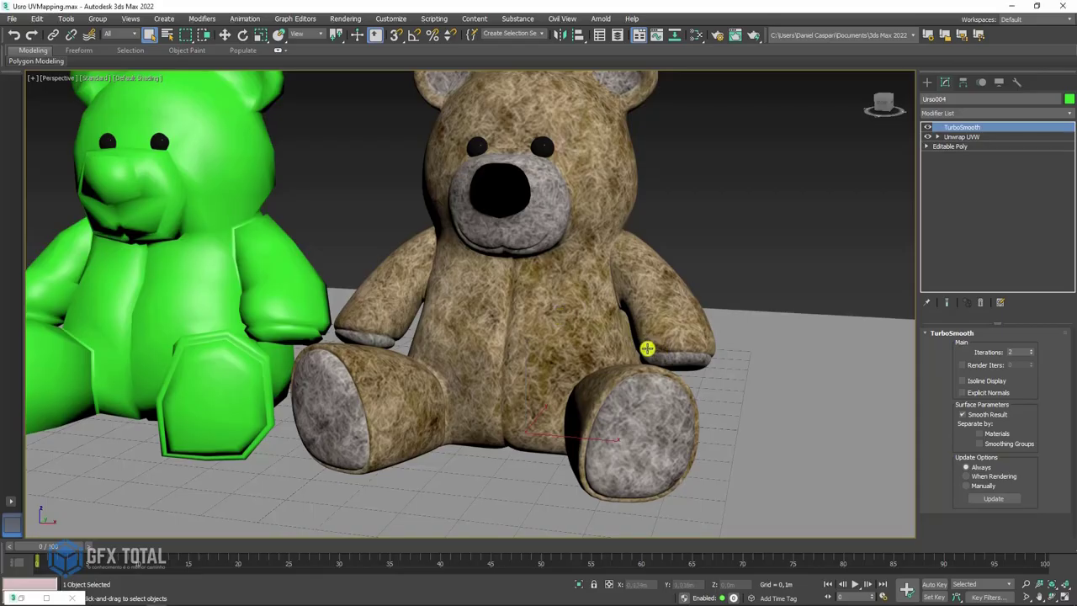
Zoom in on the light gray chest logo in the Perspective viewport, then zoom back out
{"action": "scroll", "coordinate": [590, 311], "scroll_direction": "up", "scroll_amount": 3}
{"action": "scroll", "coordinate": [572, 328], "scroll_direction": "up", "scroll_amount": 3}
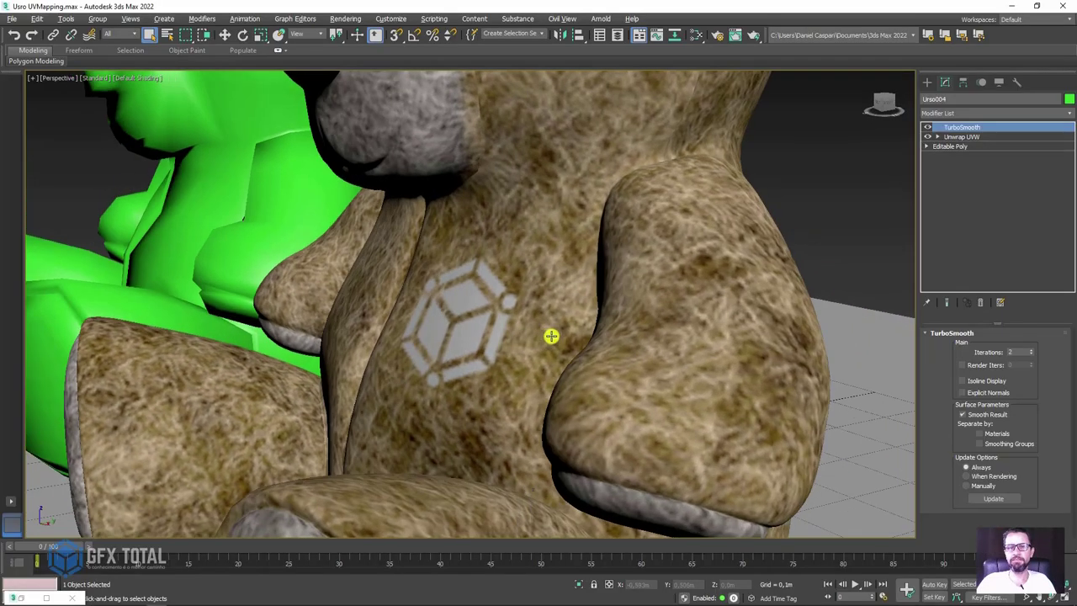
{"action": "scroll", "coordinate": [606, 335], "scroll_direction": "down", "scroll_amount": 2}
{"action": "scroll", "coordinate": [606, 335], "scroll_direction": "down", "scroll_amount": 3}
{"action": "scroll", "coordinate": [607, 337], "scroll_direction": "down", "scroll_amount": 4}
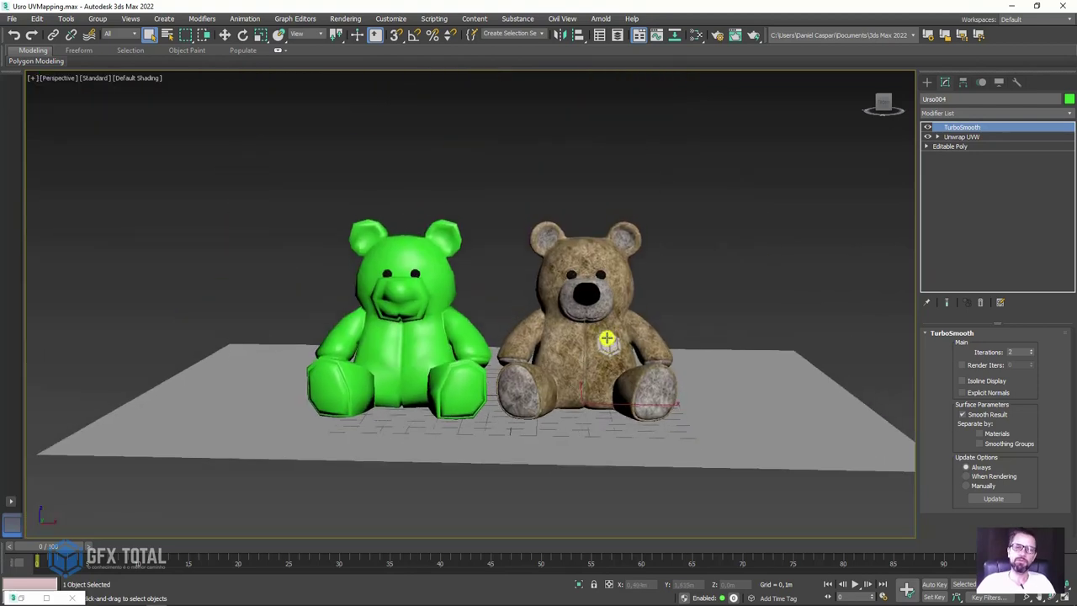